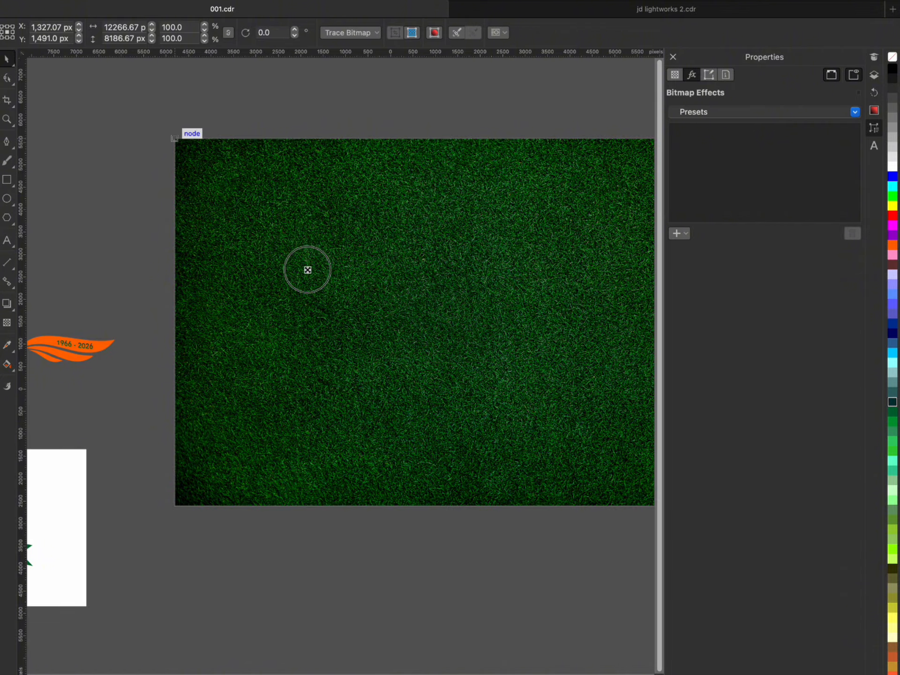
- Scale the grass image to 18% and move it off the blank page area, beside the white page
{"action": "scroll", "coordinate": [460, 331], "scroll_direction": "up", "scroll_amount": 5}
{"action": "scroll", "coordinate": [453, 328], "scroll_direction": "down", "scroll_amount": 4}
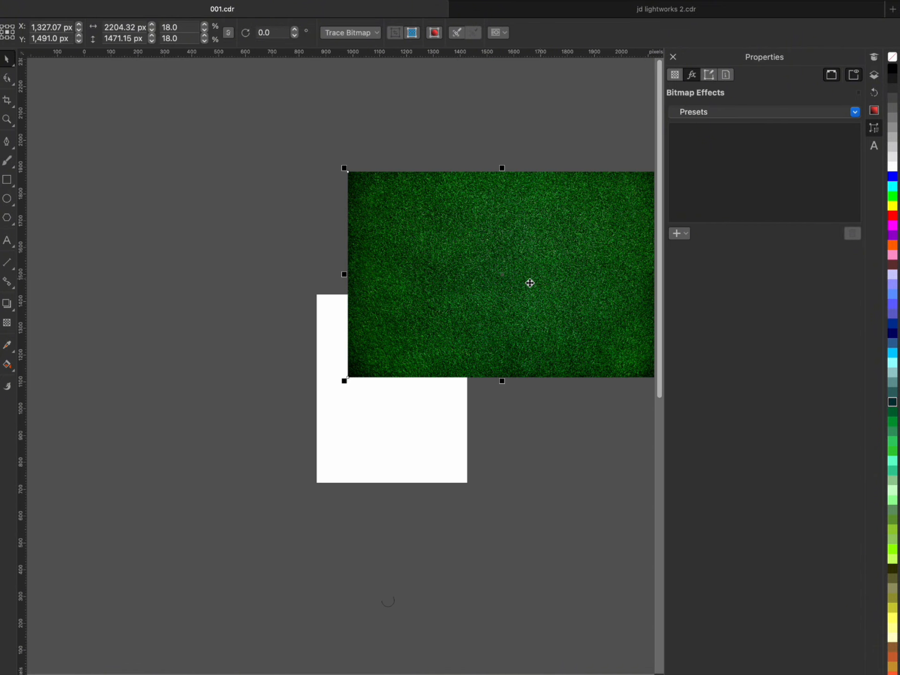
{"action": "left_click_drag", "start_coordinate": [520, 283], "coordinate": [200, 422]}
{"action": "scroll", "coordinate": [168, 425], "scroll_direction": "up", "scroll_amount": 2}
- PowerClip the grass image inside the white 1080 × 1350 px page rectangle
{"action": "right_click", "coordinate": [201, 411]}
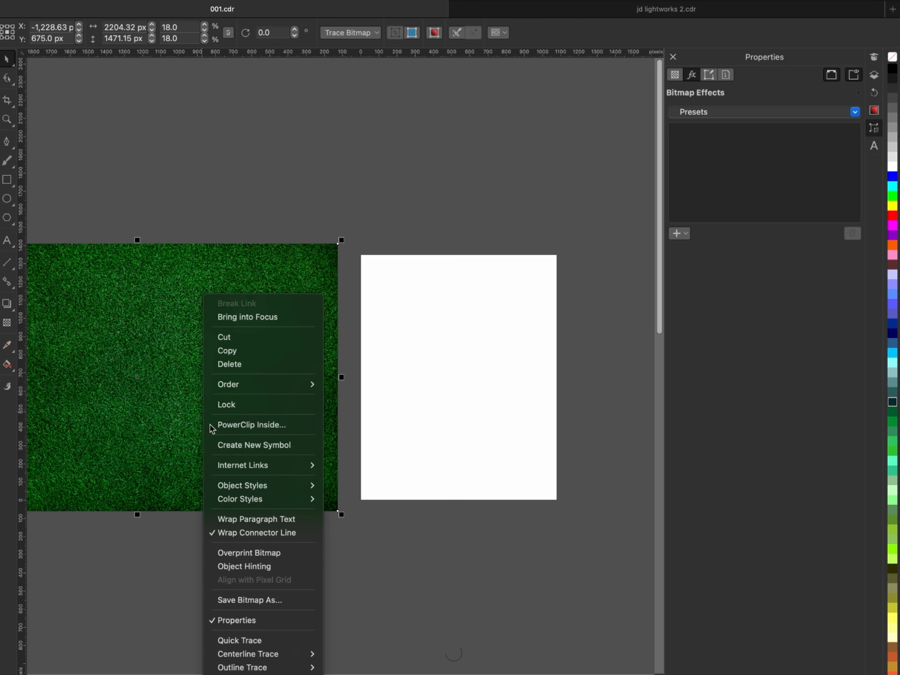
{"action": "left_click", "coordinate": [248, 425]}
{"action": "left_click", "coordinate": [482, 412]}
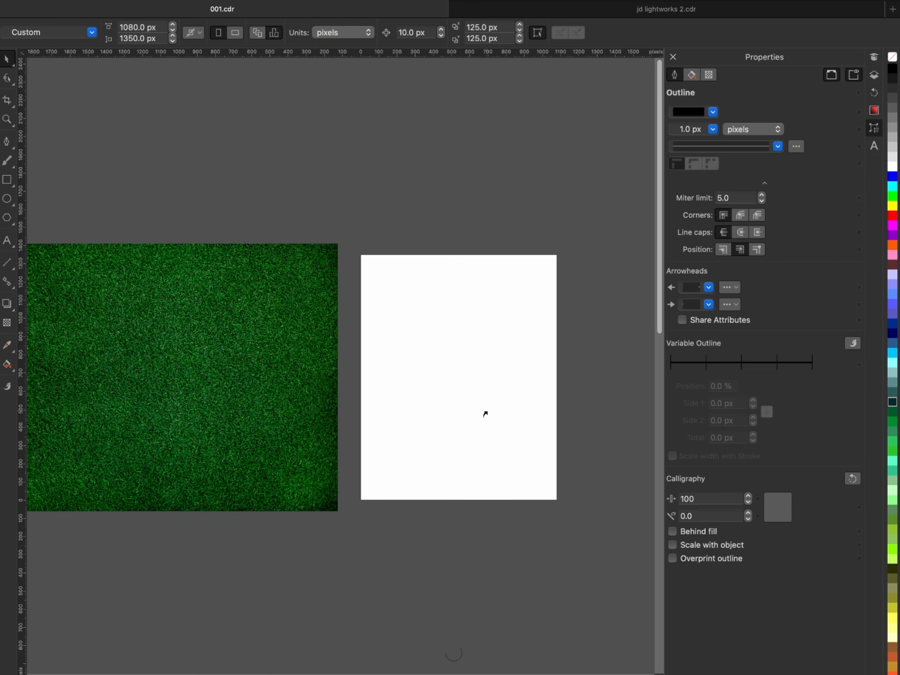
{"action": "left_click", "coordinate": [536, 403]}
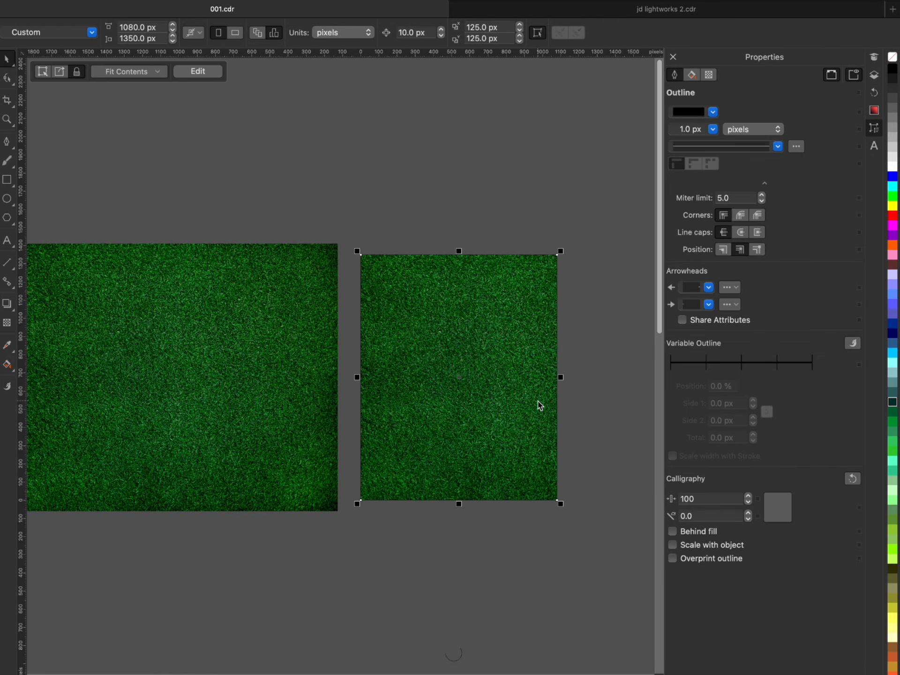
- Delete the leftover grass image beside the page
{"action": "left_click", "coordinate": [308, 396]}
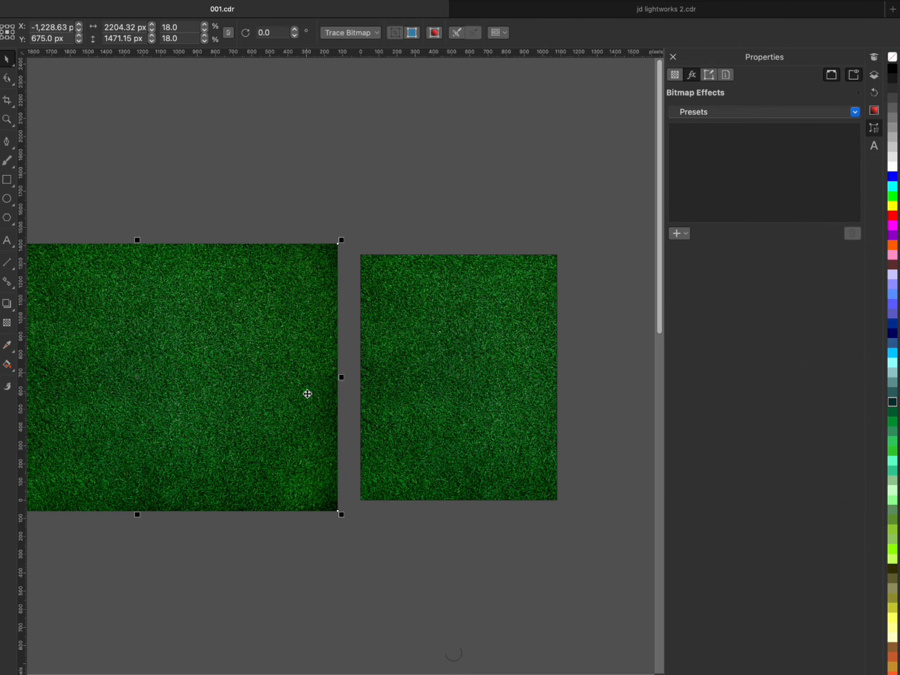
{"action": "key", "text": "Delete"}
{"action": "scroll", "coordinate": [472, 417], "scroll_direction": "up", "scroll_amount": 1}
- Remove the outline from the grass-filled page rectangle
{"action": "left_click", "coordinate": [469, 408]}
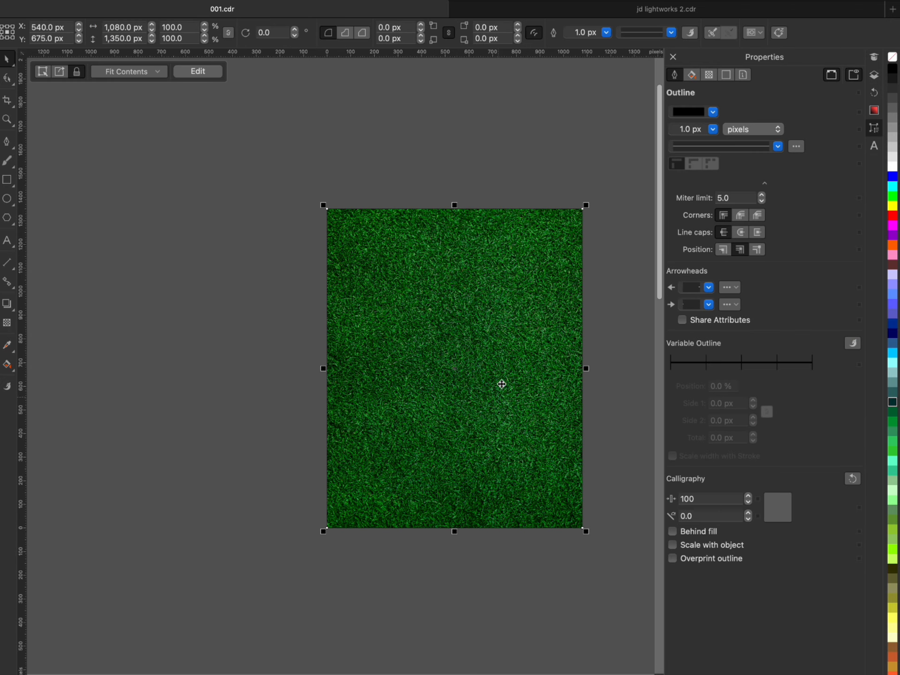
{"action": "right_click", "coordinate": [894, 60]}
{"action": "left_click", "coordinate": [897, 108]}
{"action": "left_click", "coordinate": [507, 149]}
{"action": "left_click", "coordinate": [445, 340]}
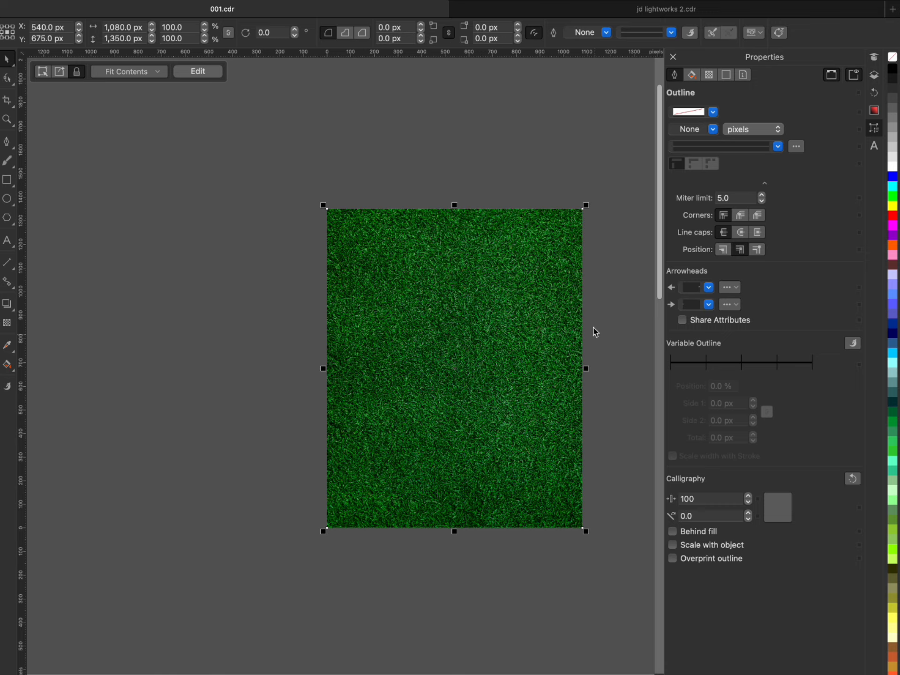
{"action": "scroll", "coordinate": [594, 331], "scroll_direction": "up", "scroll_amount": 1}
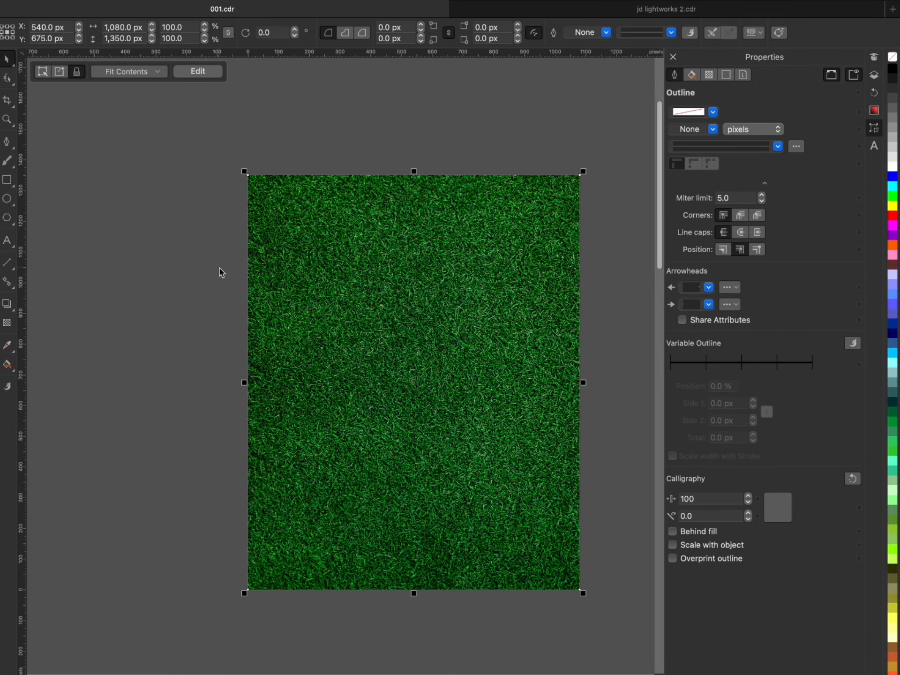
- Import the golf club image pngwing.com (34).png from the Downloads folder into the drawing
{"action": "left_click", "coordinate": [356, 674]}
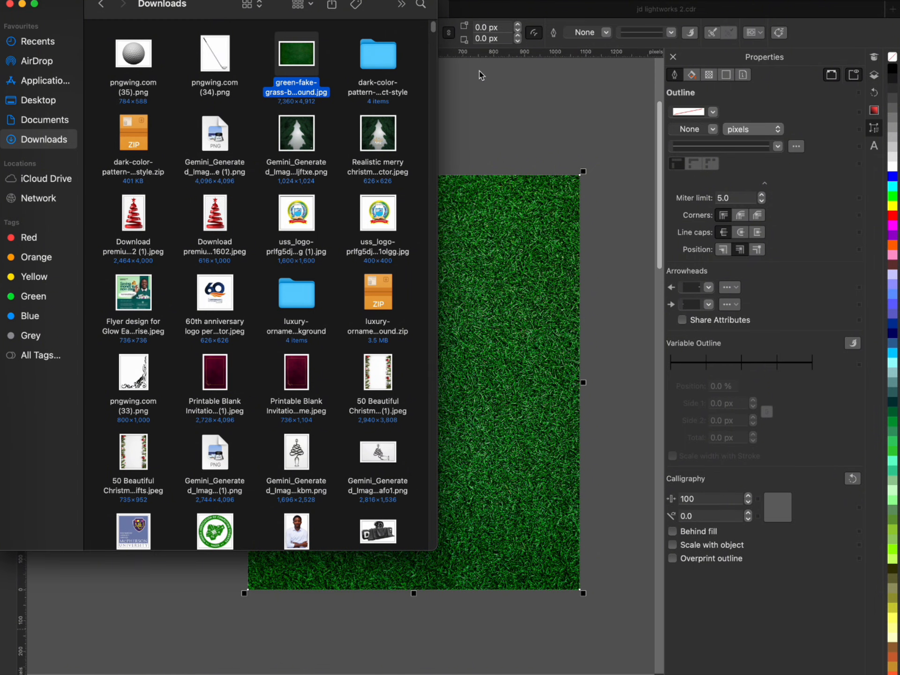
{"action": "left_click", "coordinate": [462, 89]}
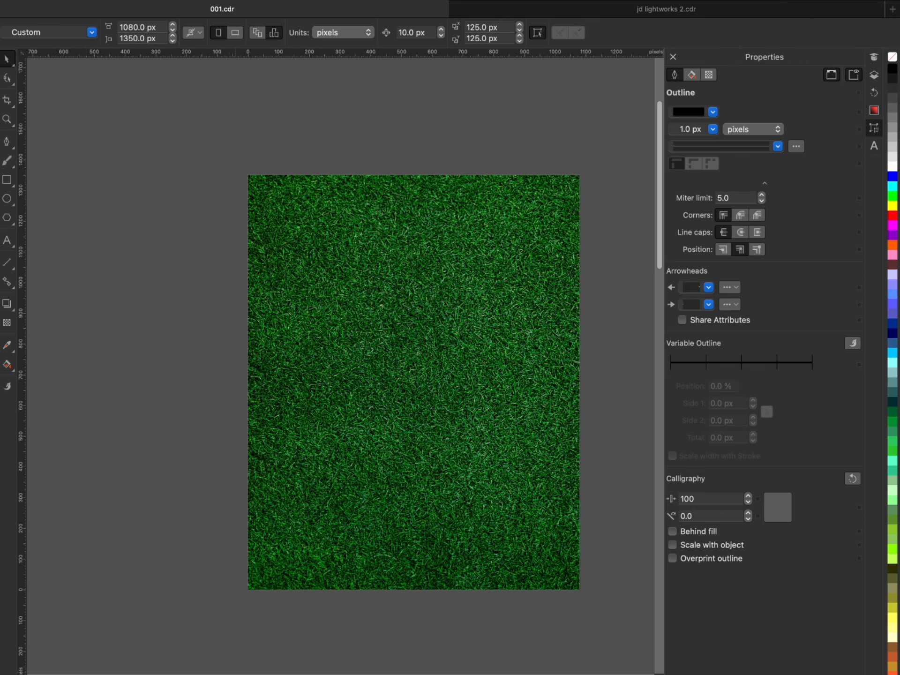
{"action": "left_click", "coordinate": [232, 674]}
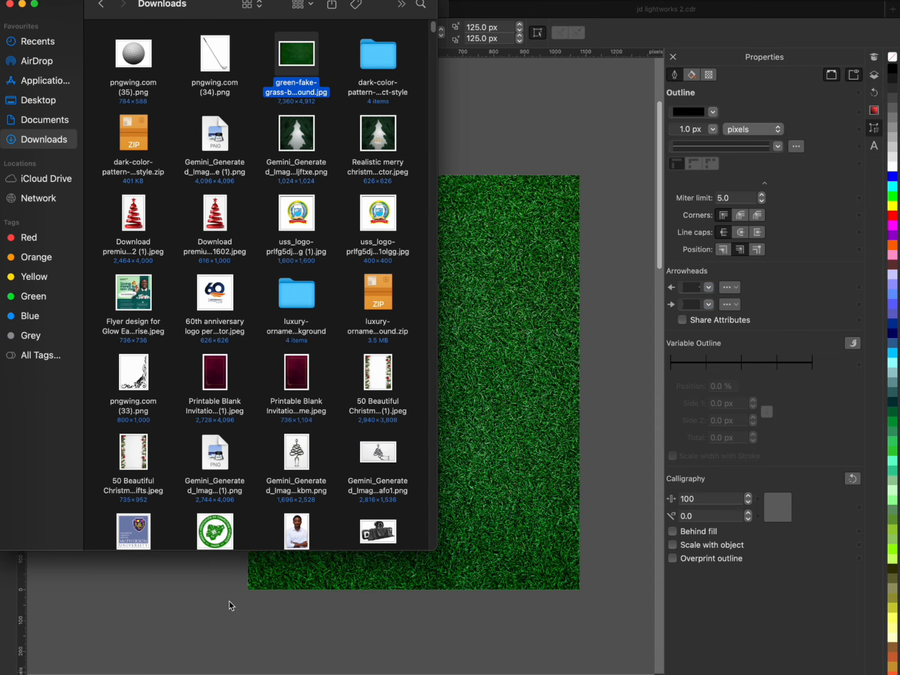
{"action": "left_click_drag", "start_coordinate": [232, 66], "coordinate": [542, 148]}
{"action": "scroll", "coordinate": [395, 265], "scroll_direction": "down", "scroll_amount": 2}
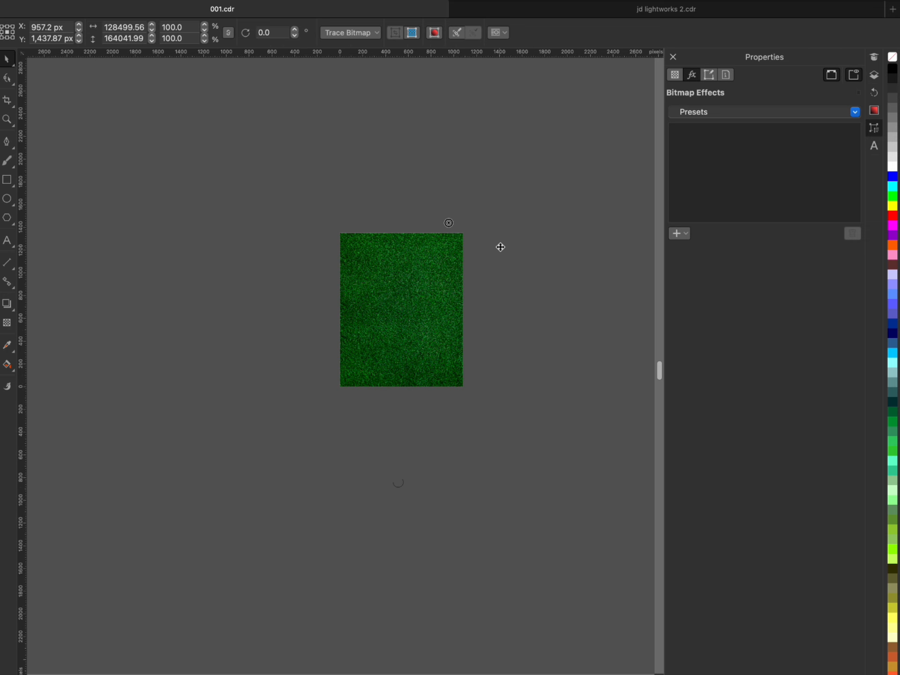
- Shrink the oversized golf club image to about 1728 × 2206 px, flipped through its centre so the head lies on the grass
{"action": "scroll", "coordinate": [500, 247], "scroll_direction": "down", "scroll_amount": 1}
{"action": "scroll", "coordinate": [430, 240], "scroll_direction": "up", "scroll_amount": 1}
{"action": "scroll", "coordinate": [450, 234], "scroll_direction": "down", "scroll_amount": 3}
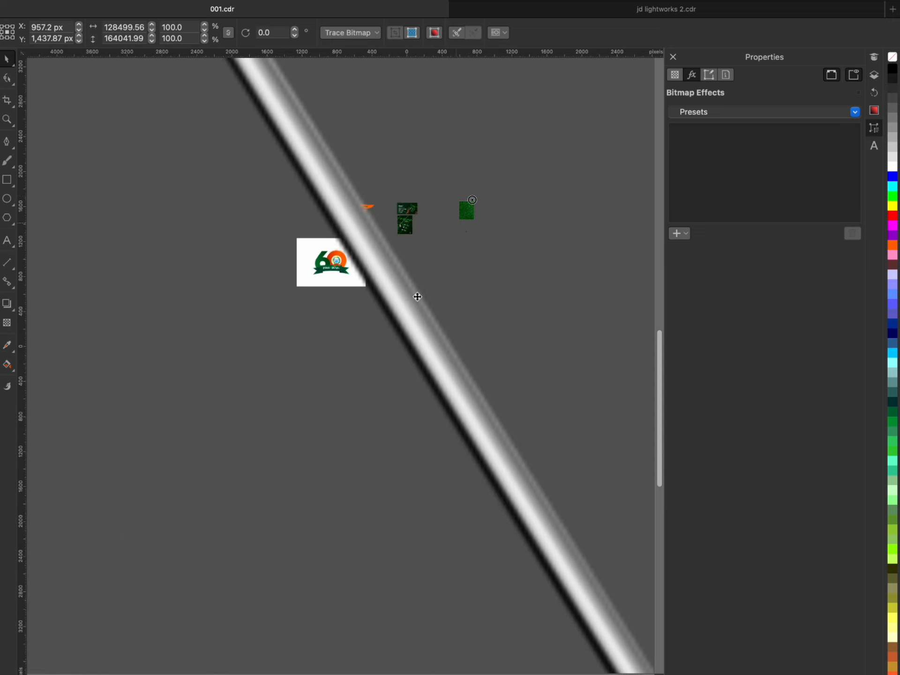
{"action": "scroll", "coordinate": [409, 382], "scroll_direction": "down", "scroll_amount": 2}
{"action": "scroll", "coordinate": [414, 388], "scroll_direction": "down", "scroll_amount": 2}
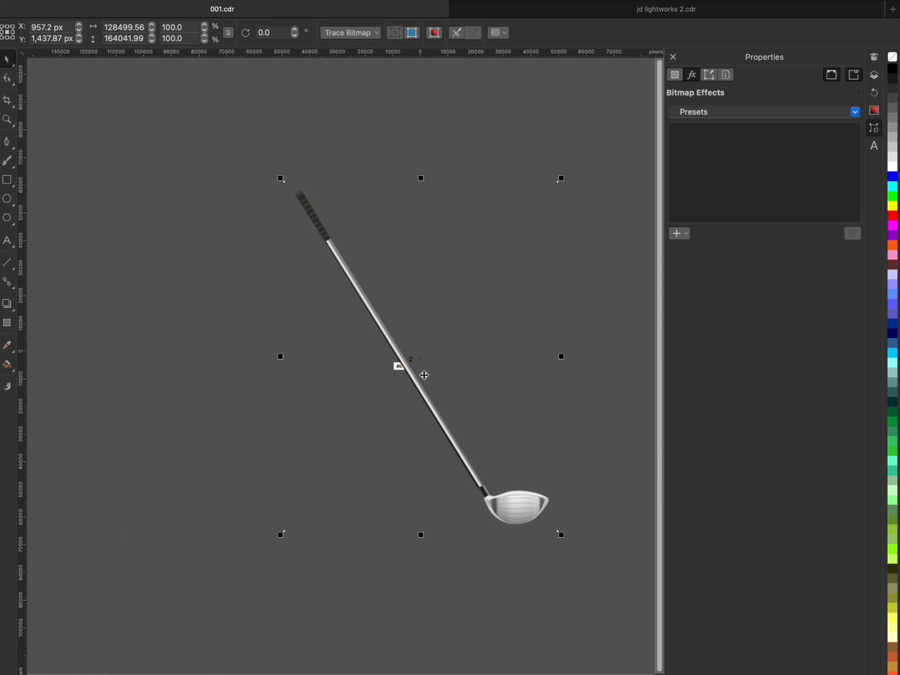
{"action": "left_click_drag", "start_coordinate": [563, 178], "coordinate": [426, 352]}
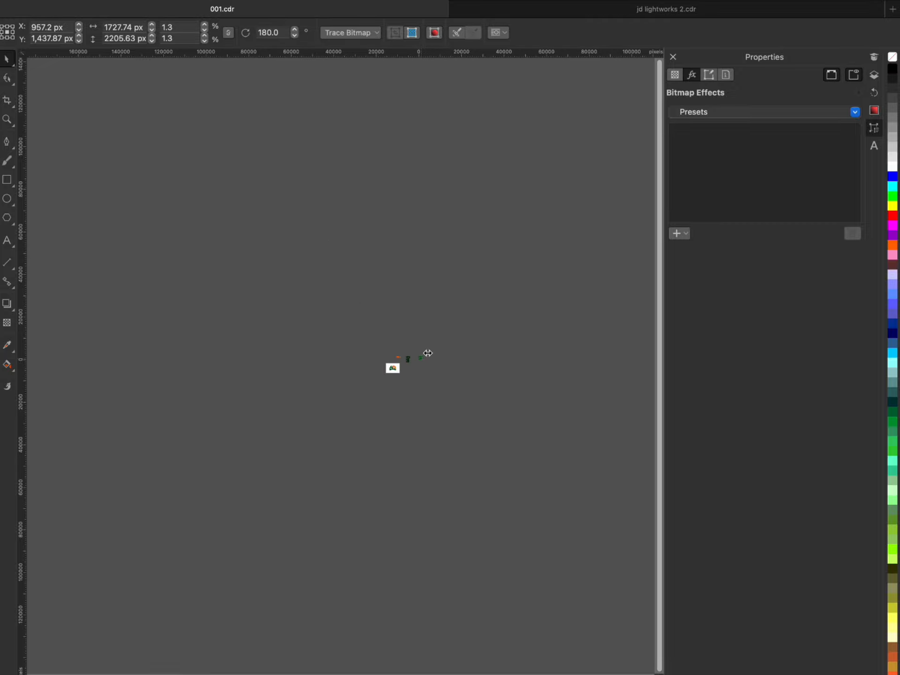
{"action": "scroll", "coordinate": [426, 351], "scroll_direction": "up", "scroll_amount": 5}
{"action": "scroll", "coordinate": [426, 335], "scroll_direction": "up", "scroll_amount": 5}
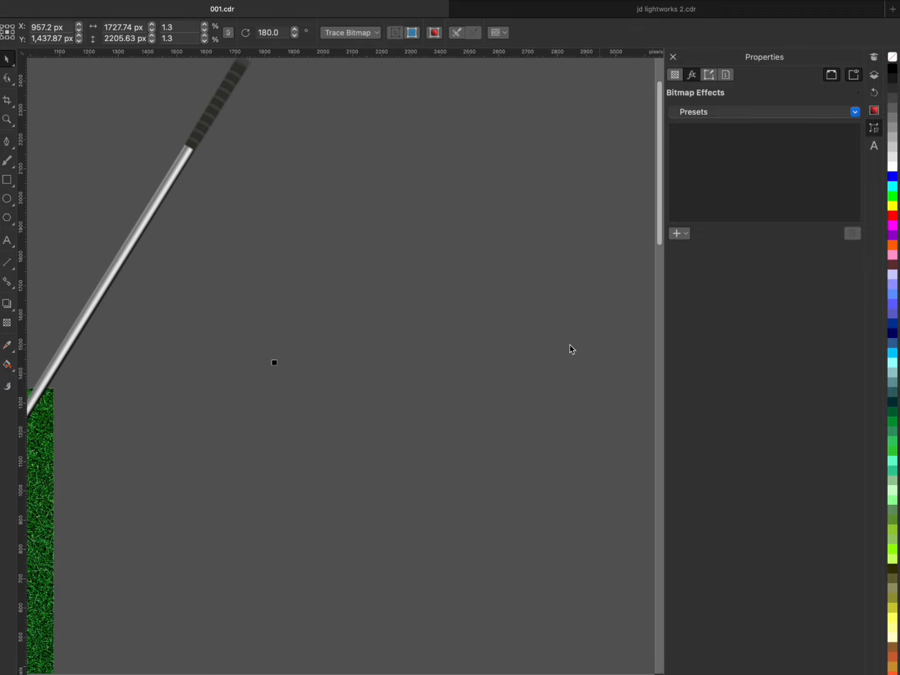
{"action": "scroll", "coordinate": [518, 373], "scroll_direction": "down", "scroll_amount": 5}
{"action": "scroll", "coordinate": [429, 394], "scroll_direction": "up", "scroll_amount": 3}
{"action": "left_click", "coordinate": [429, 393]}
{"action": "scroll", "coordinate": [435, 398], "scroll_direction": "down", "scroll_amount": 1}
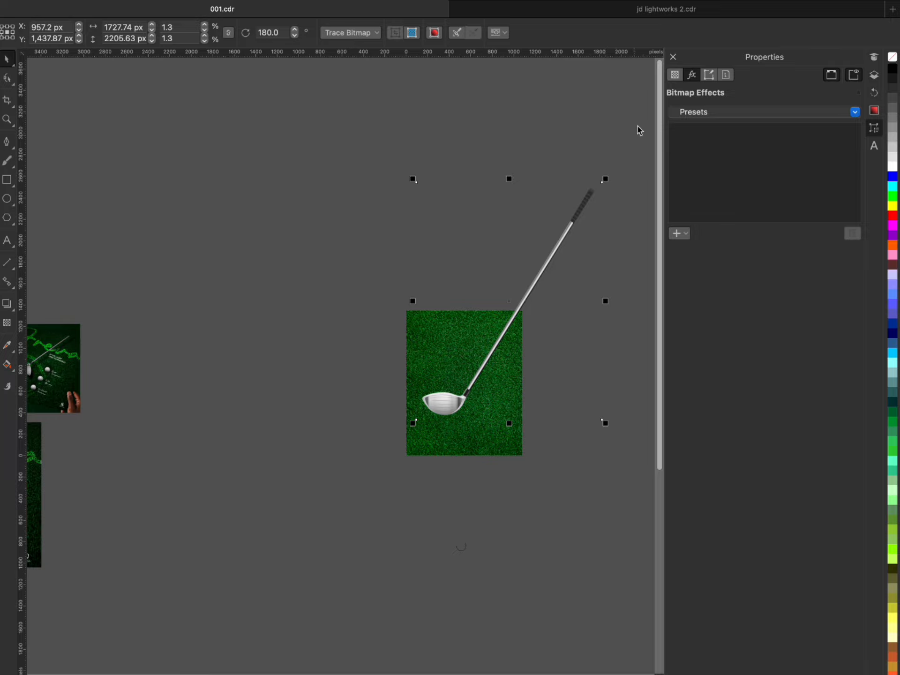
- Scale the golf club down to about 913 × 1165 px and position it with its grip crossing the page's upper edge
{"action": "left_click_drag", "start_coordinate": [610, 179], "coordinate": [536, 262]}
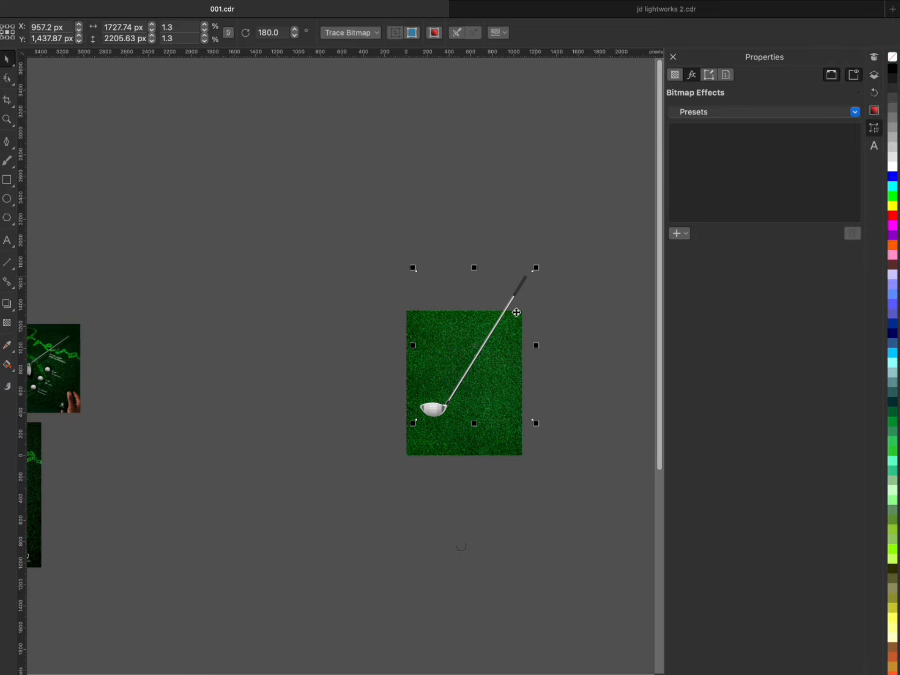
{"action": "scroll", "coordinate": [494, 340], "scroll_direction": "up", "scroll_amount": 2}
{"action": "left_click_drag", "start_coordinate": [492, 316], "coordinate": [493, 351]}
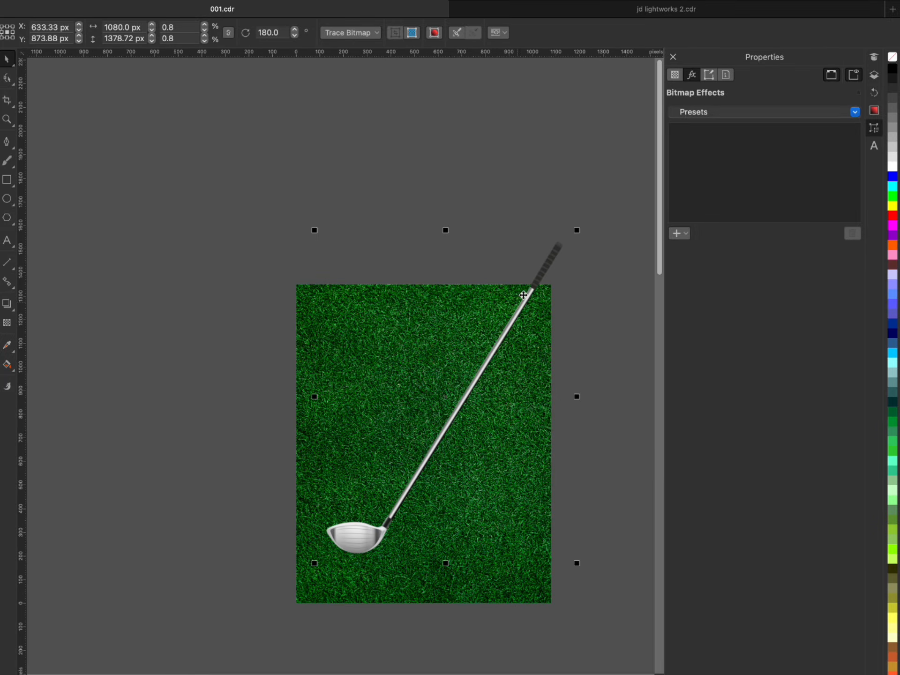
{"action": "left_click_drag", "start_coordinate": [578, 230], "coordinate": [536, 281]}
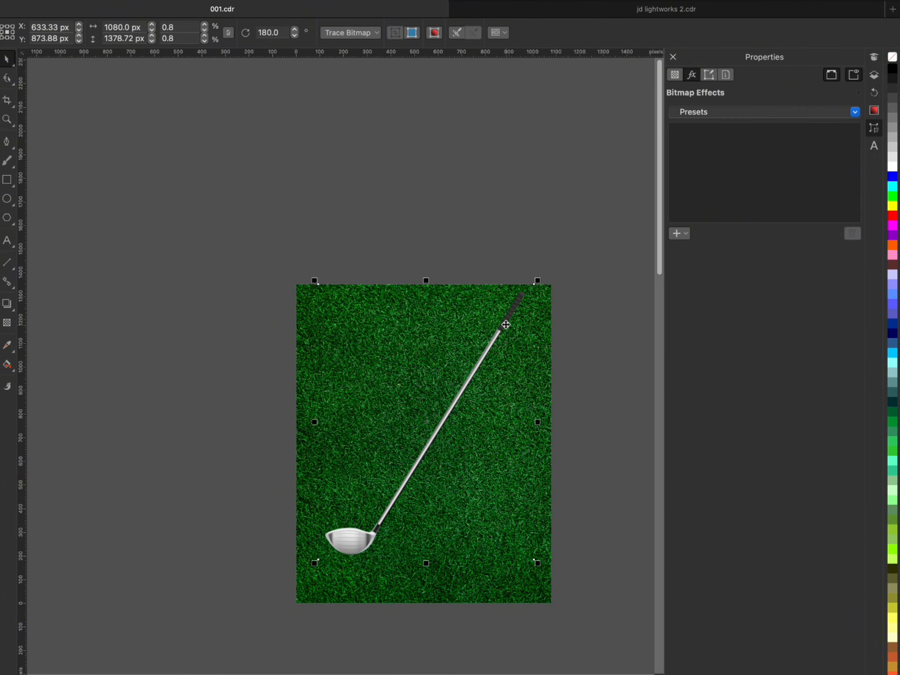
{"action": "left_click_drag", "start_coordinate": [504, 323], "coordinate": [521, 294]}
{"action": "scroll", "coordinate": [380, 499], "scroll_direction": "up", "scroll_amount": 1}
{"action": "left_click_drag", "start_coordinate": [373, 515], "coordinate": [356, 508]}
{"action": "scroll", "coordinate": [392, 477], "scroll_direction": "down", "scroll_amount": 2}
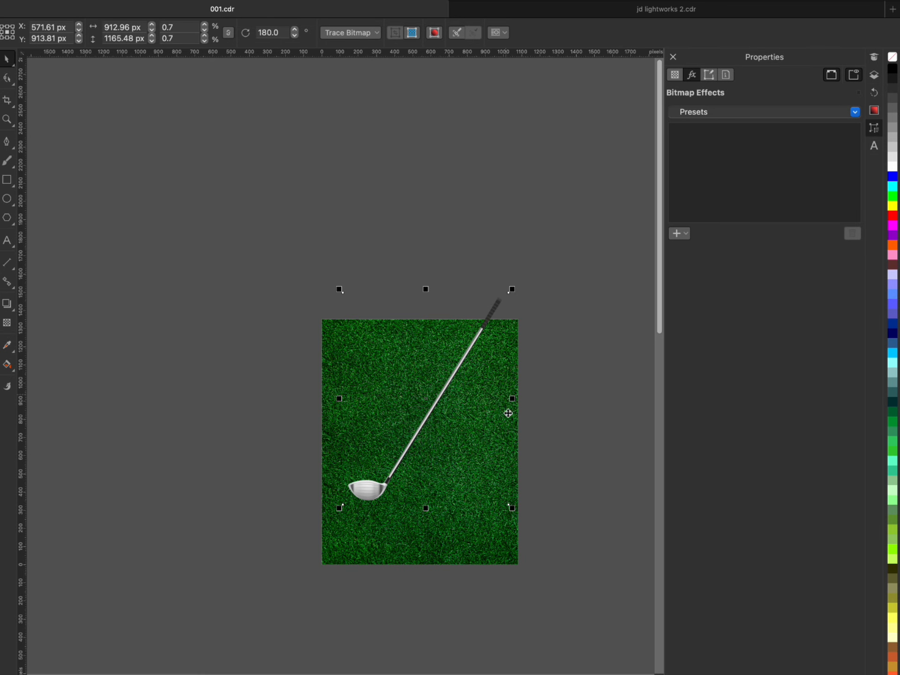
- Mirror the golf club horizontally, rotate it to about 284.7°, and place its grip over the page's upper-right corner
{"action": "left_click_drag", "start_coordinate": [511, 400], "coordinate": [419, 399]}
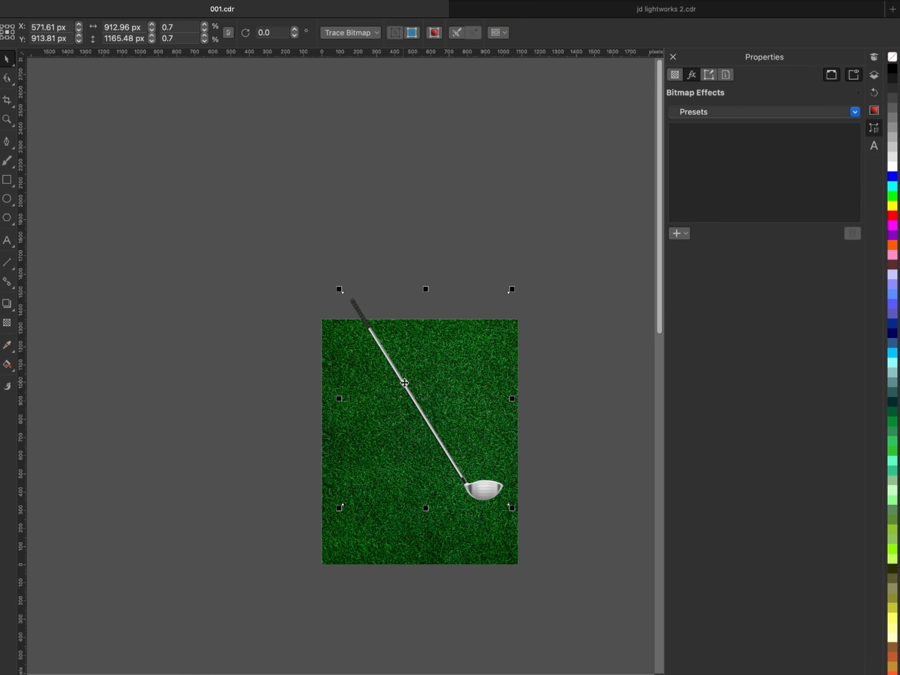
{"action": "left_click", "coordinate": [404, 384]}
{"action": "left_click_drag", "start_coordinate": [515, 286], "coordinate": [531, 374]}
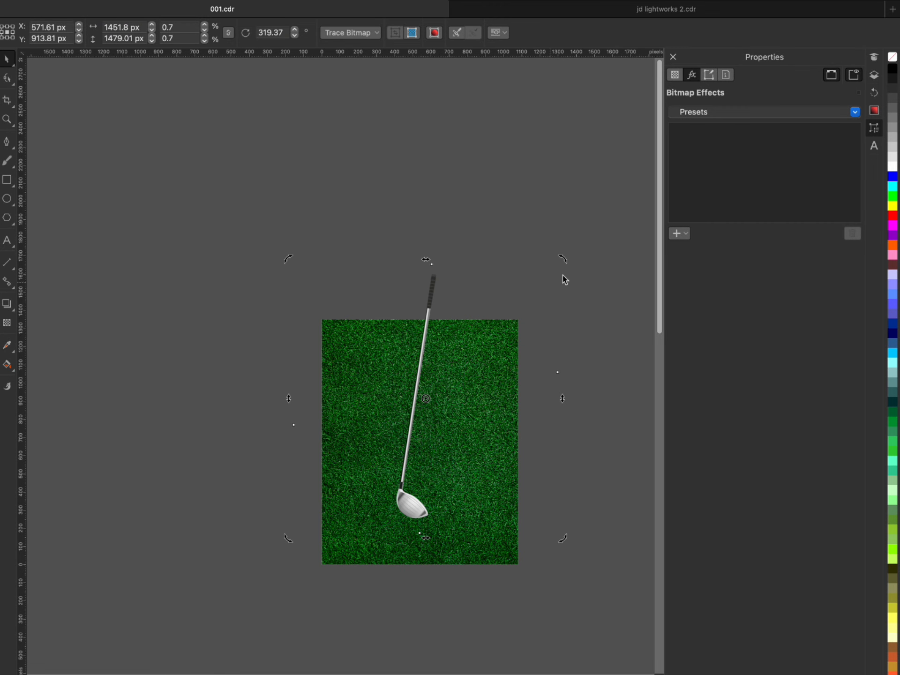
{"action": "left_click_drag", "start_coordinate": [564, 260], "coordinate": [581, 326]}
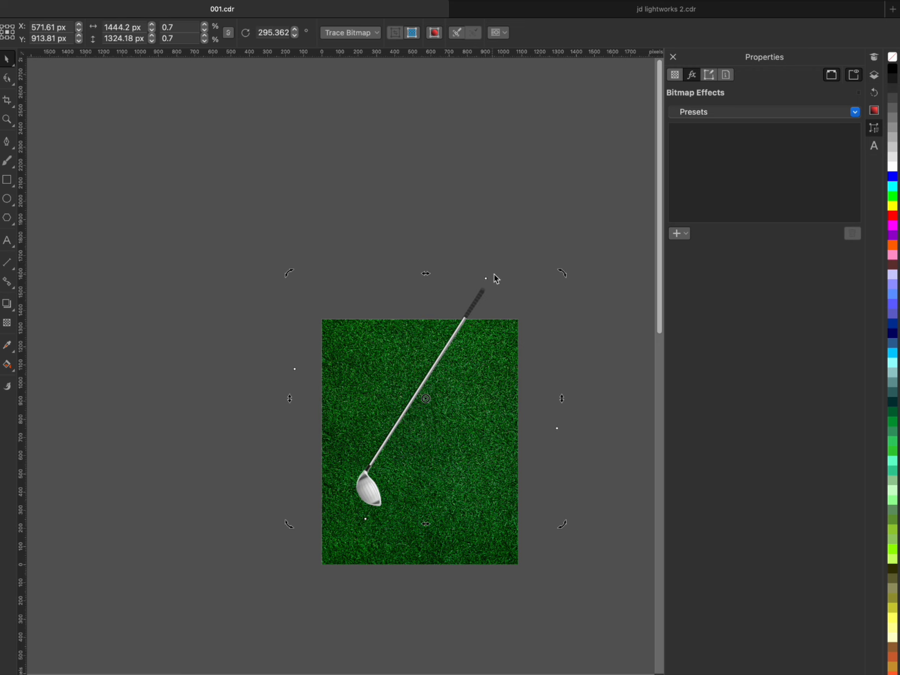
{"action": "left_click_drag", "start_coordinate": [572, 276], "coordinate": [498, 324]}
{"action": "left_click", "coordinate": [481, 325]}
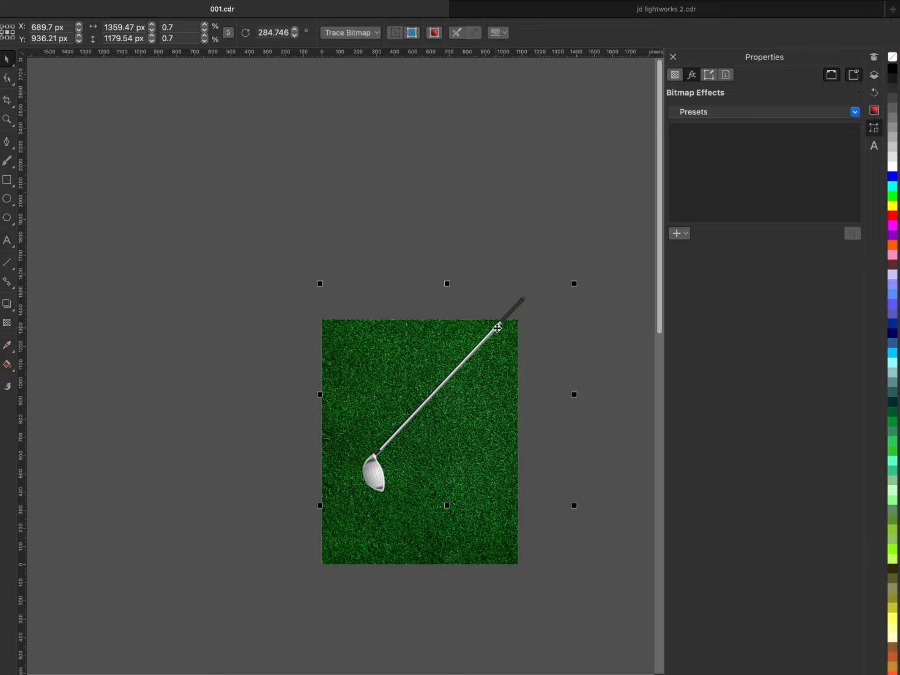
- Move the golf club slightly left and up, centring it at about X 651 px, Y 952 px
{"action": "scroll", "coordinate": [502, 321], "scroll_direction": "up", "scroll_amount": 2}
{"action": "scroll", "coordinate": [510, 286], "scroll_direction": "down", "scroll_amount": 2}
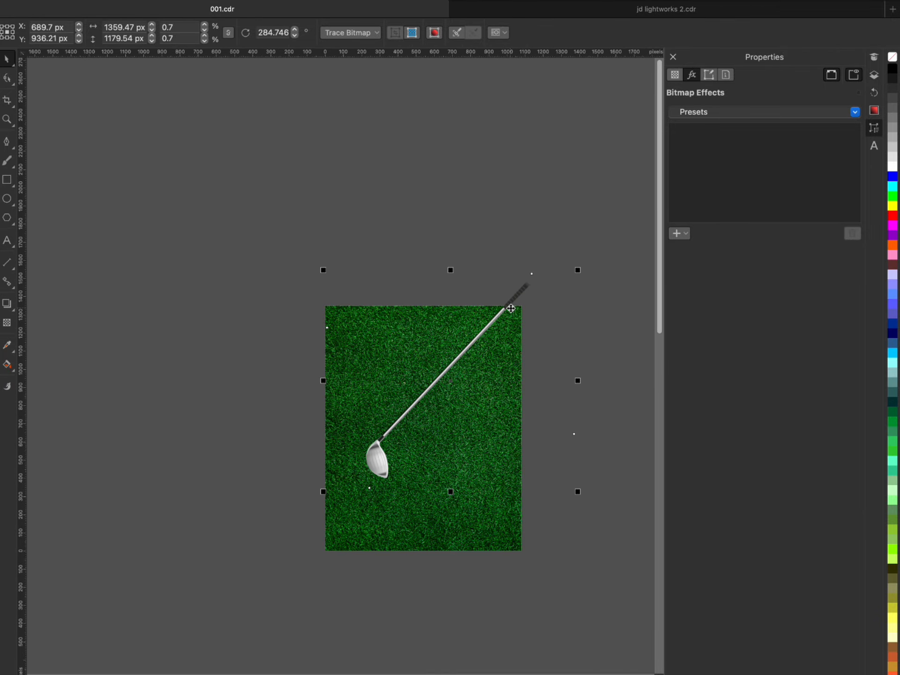
{"action": "scroll", "coordinate": [511, 306], "scroll_direction": "up", "scroll_amount": 1}
{"action": "left_click_drag", "start_coordinate": [509, 305], "coordinate": [497, 297]}
{"action": "scroll", "coordinate": [499, 328], "scroll_direction": "down", "scroll_amount": 4}
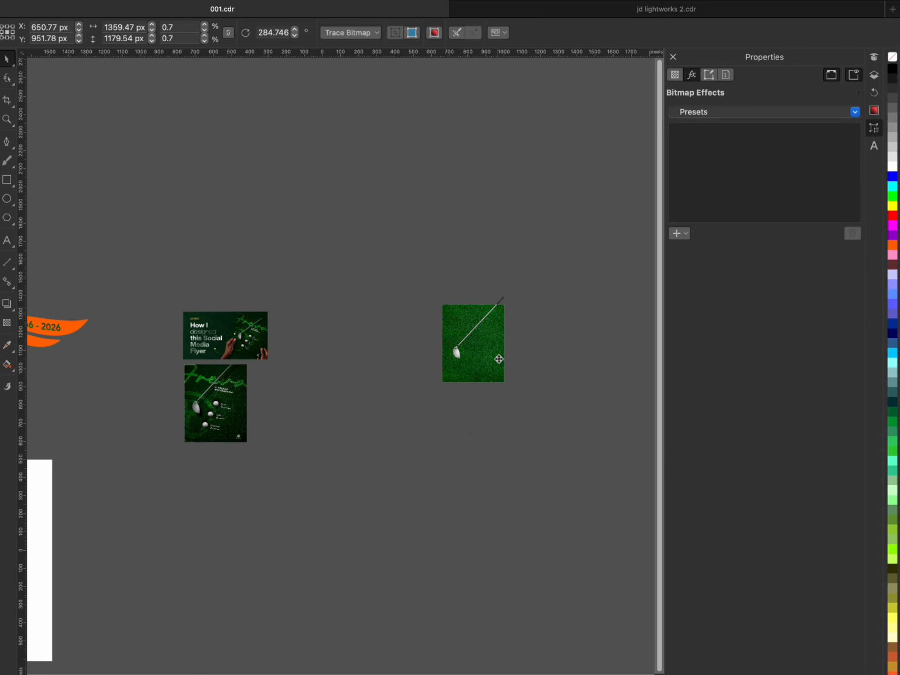
{"action": "scroll", "coordinate": [542, 273], "scroll_direction": "up", "scroll_amount": 3}
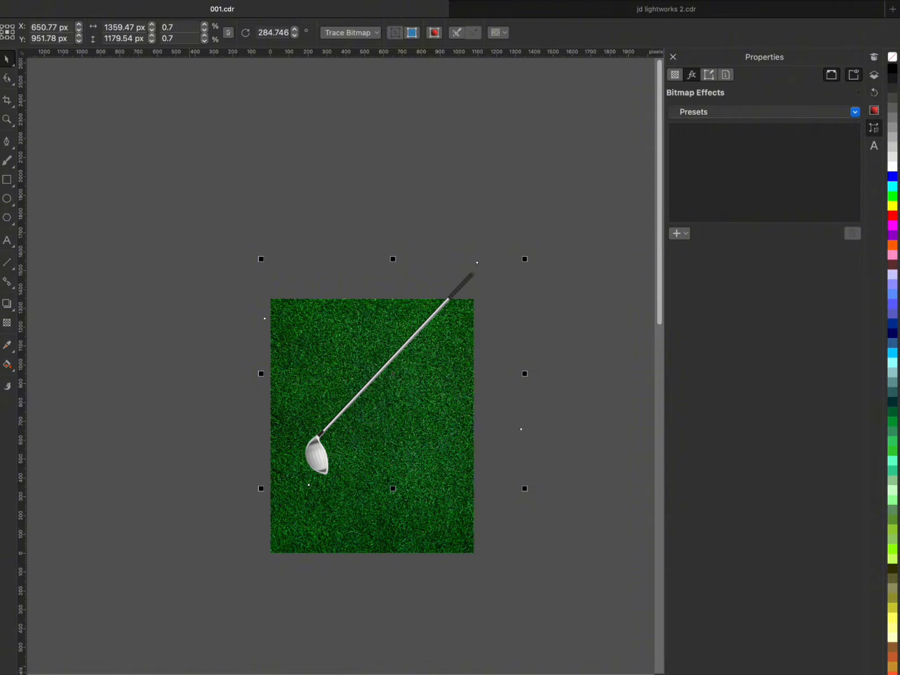
- Import the golf ball image pngwing.com (35).png from the Downloads folder into the drawing
{"action": "key", "text": "super+Tab"}
{"action": "left_click_drag", "start_coordinate": [155, 60], "coordinate": [516, 145]}
{"action": "scroll", "coordinate": [480, 216], "scroll_direction": "down", "scroll_amount": 4}
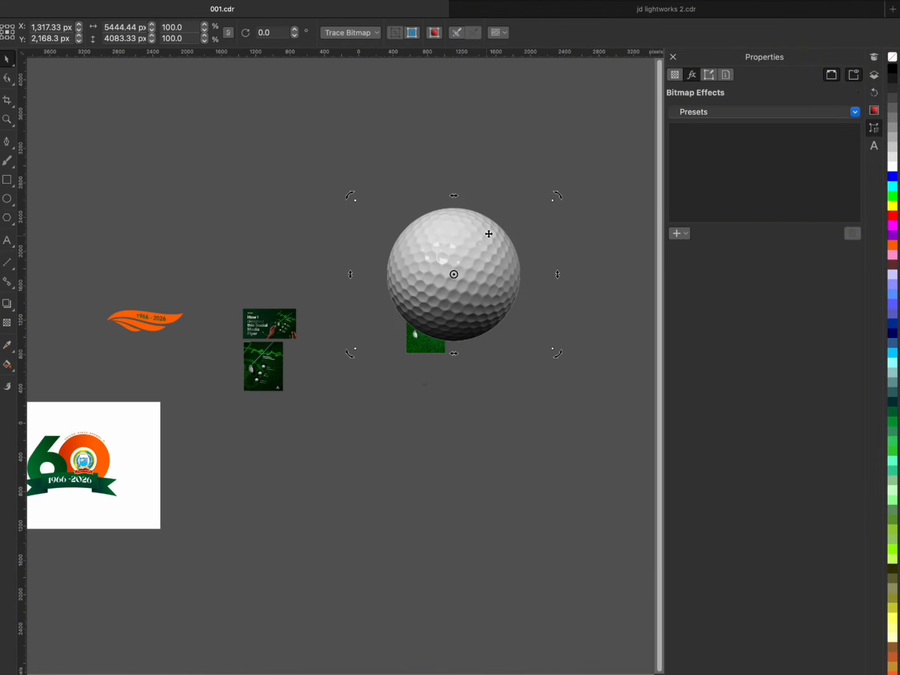
- Scale the golf ball down to about 572 × 429 px over the club head on the grass
{"action": "scroll", "coordinate": [488, 237], "scroll_direction": "up", "scroll_amount": 2}
{"action": "left_click_drag", "start_coordinate": [588, 177], "coordinate": [468, 422]}
{"action": "scroll", "coordinate": [523, 224], "scroll_direction": "up", "scroll_amount": 4}
{"action": "scroll", "coordinate": [523, 225], "scroll_direction": "down", "scroll_amount": 4}
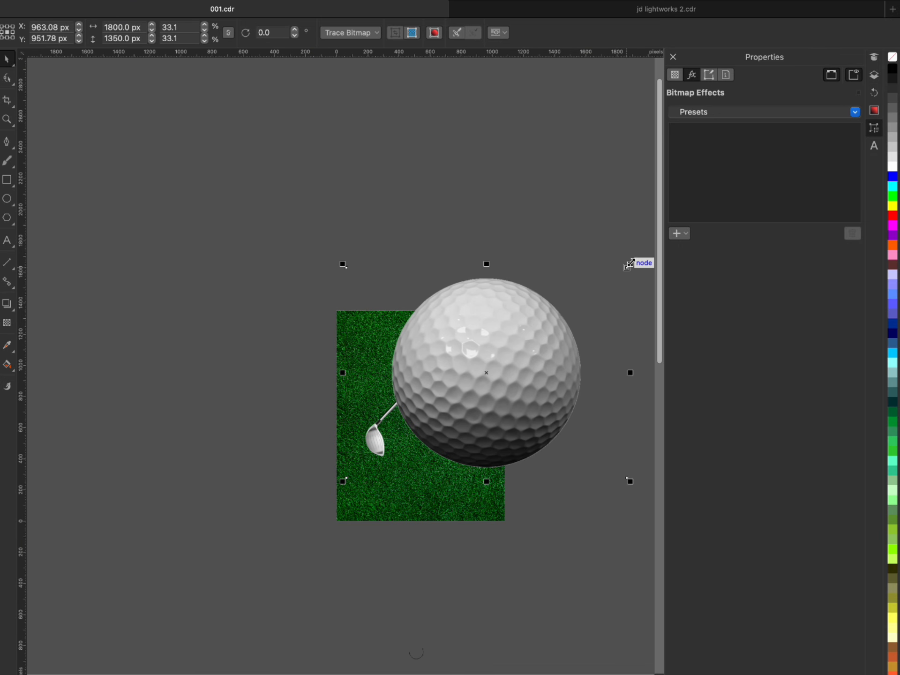
{"action": "left_click_drag", "start_coordinate": [628, 263], "coordinate": [452, 411]}
{"action": "scroll", "coordinate": [408, 456], "scroll_direction": "up", "scroll_amount": 2}
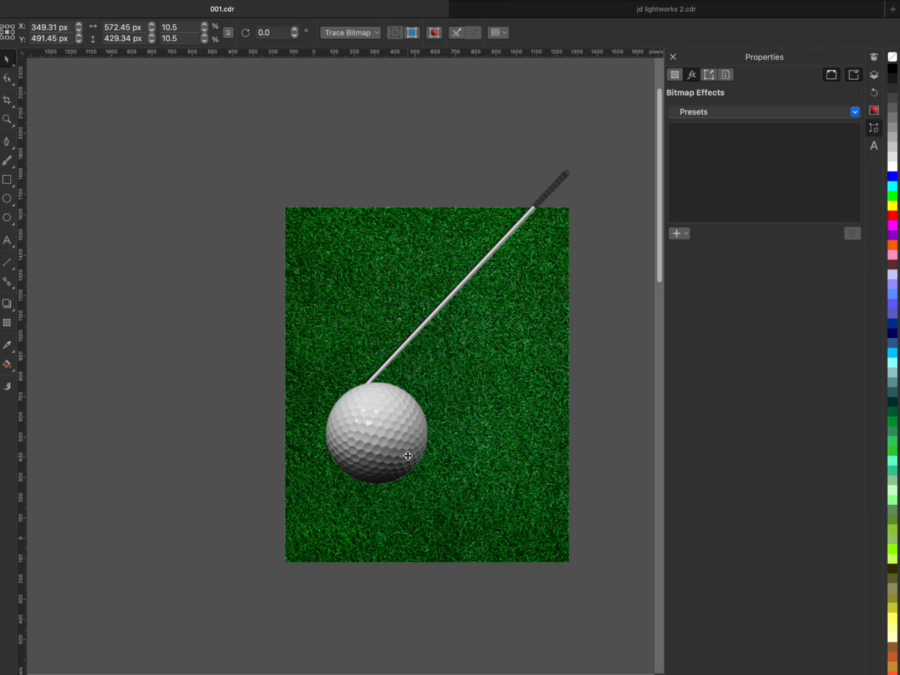
- Move the golf ball to the right of the club head and reduce it to about 287 × 216 px
{"action": "left_click_drag", "start_coordinate": [407, 456], "coordinate": [491, 444]}
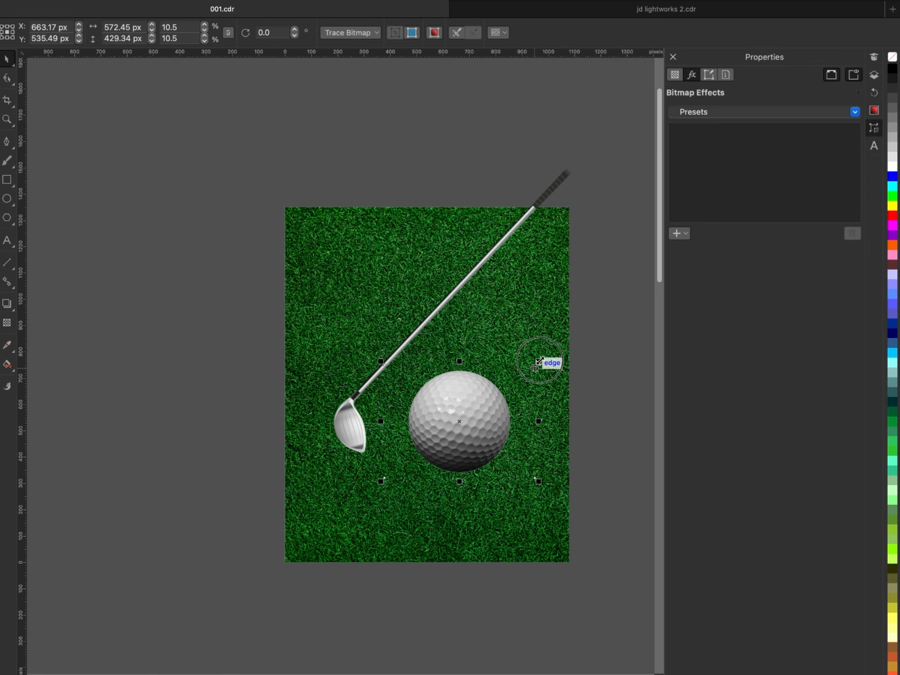
{"action": "left_click_drag", "start_coordinate": [537, 363], "coordinate": [478, 447]}
{"action": "scroll", "coordinate": [449, 395], "scroll_direction": "up", "scroll_amount": 3}
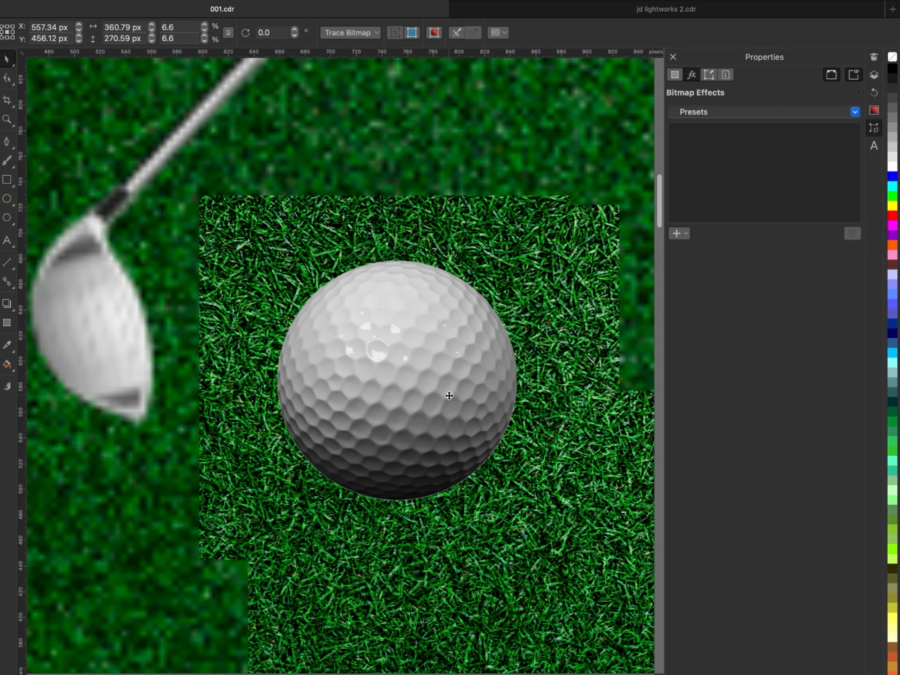
{"action": "left_click_drag", "start_coordinate": [579, 242], "coordinate": [542, 271]}
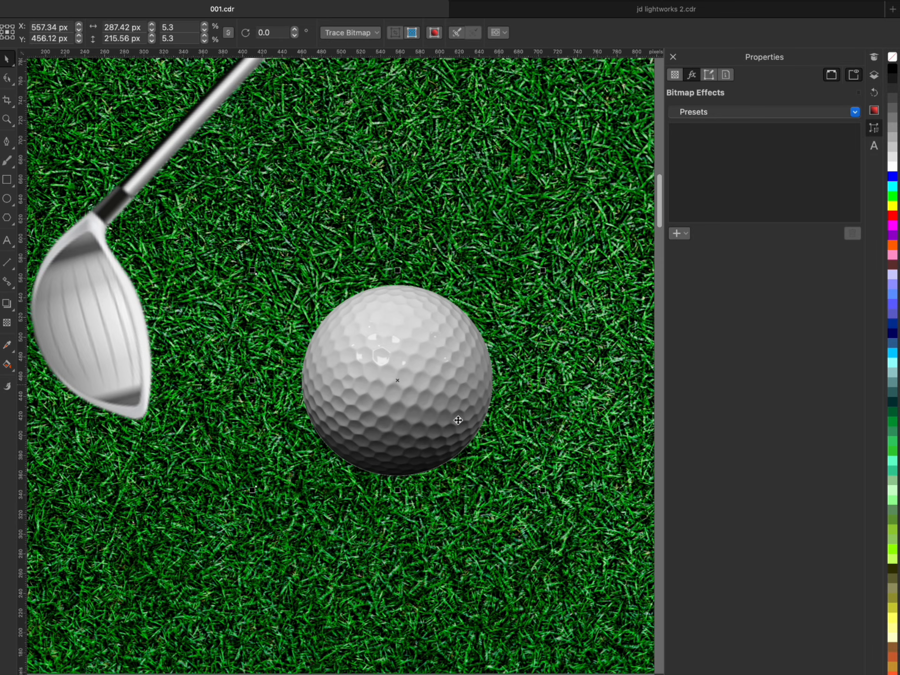
{"action": "scroll", "coordinate": [395, 463], "scroll_direction": "up", "scroll_amount": 3}
{"action": "scroll", "coordinate": [387, 522], "scroll_direction": "up", "scroll_amount": 5}
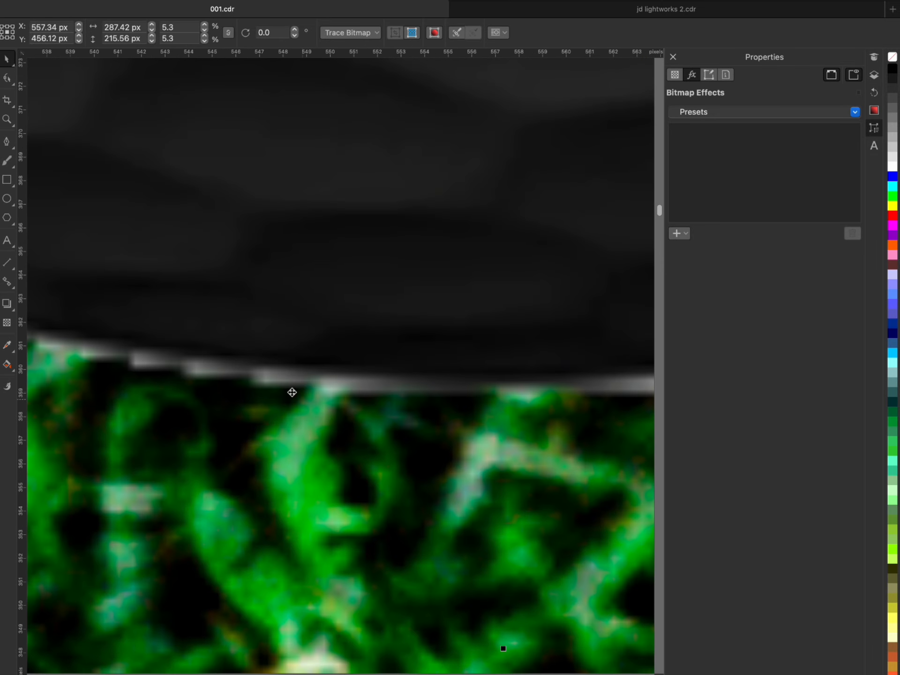
- Draw a circle over the golf ball and enlarge it to about 188 px in diameter
{"action": "scroll", "coordinate": [372, 392], "scroll_direction": "down", "scroll_amount": 8}
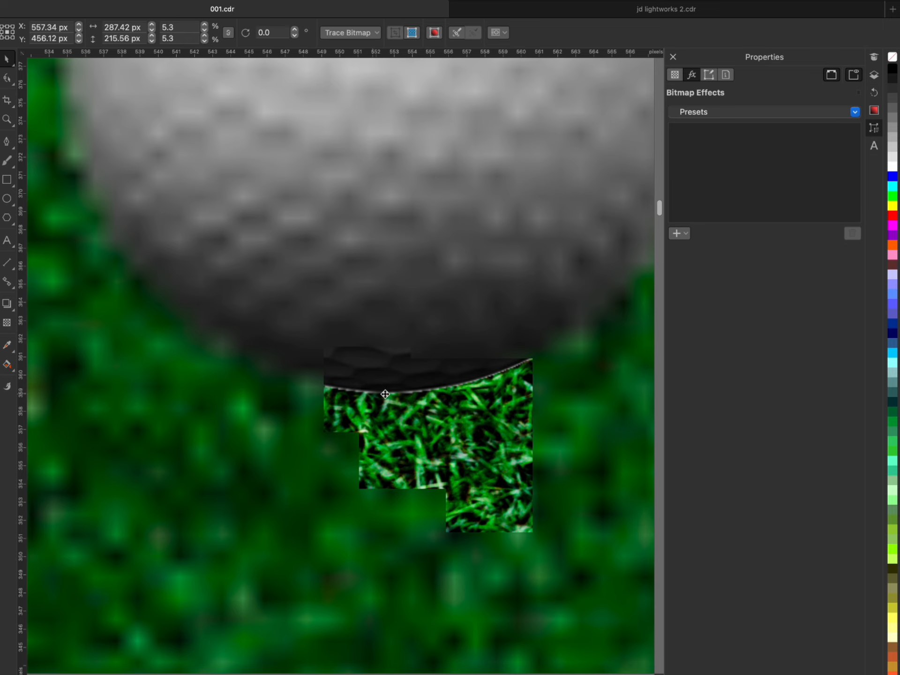
{"action": "scroll", "coordinate": [435, 191], "scroll_direction": "up", "scroll_amount": 2}
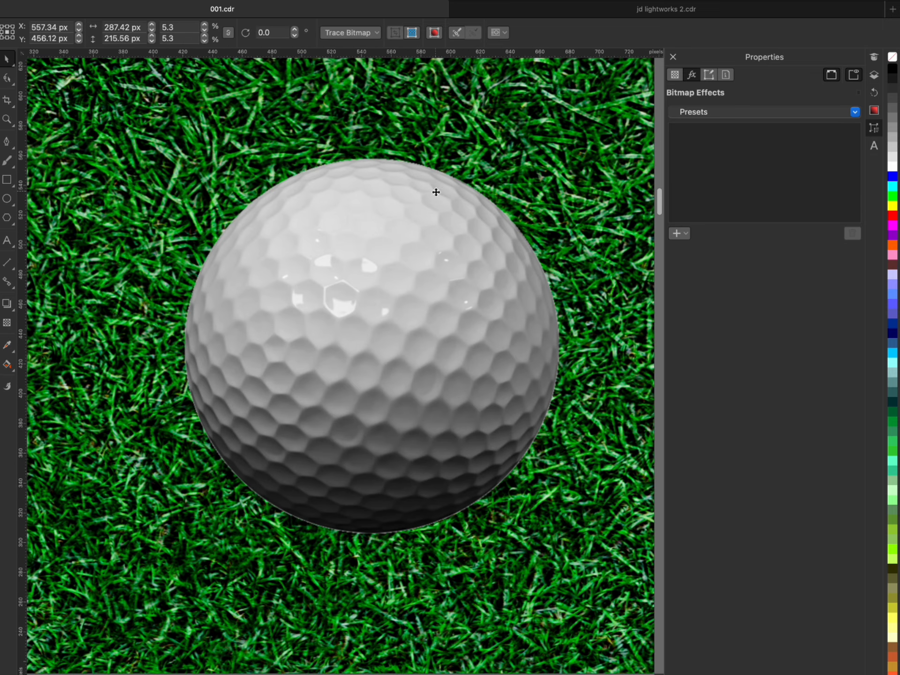
{"action": "left_click", "coordinate": [7, 198]}
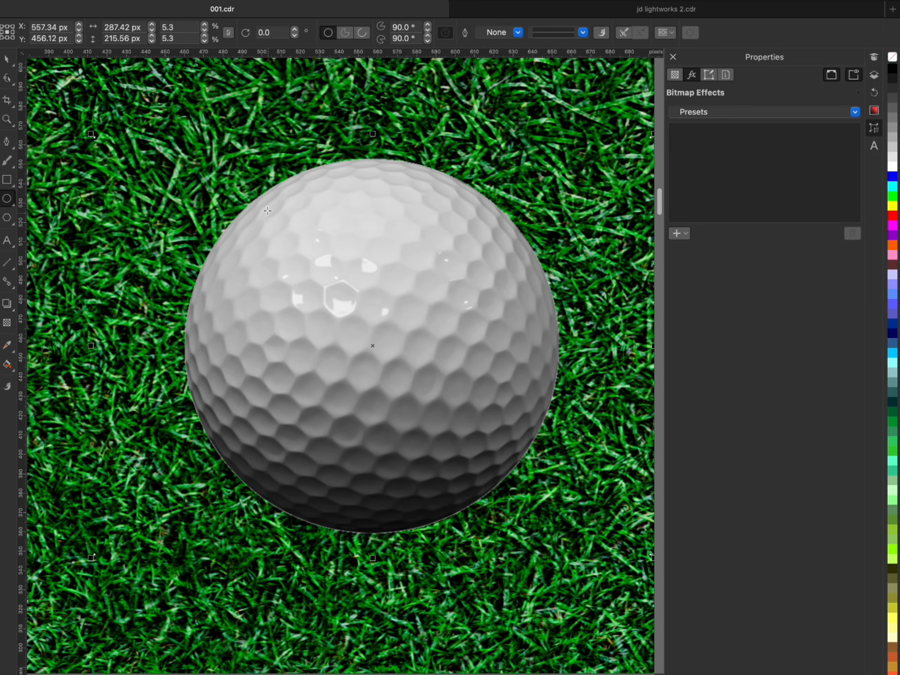
{"action": "left_click_drag", "start_coordinate": [269, 200], "coordinate": [490, 488]}
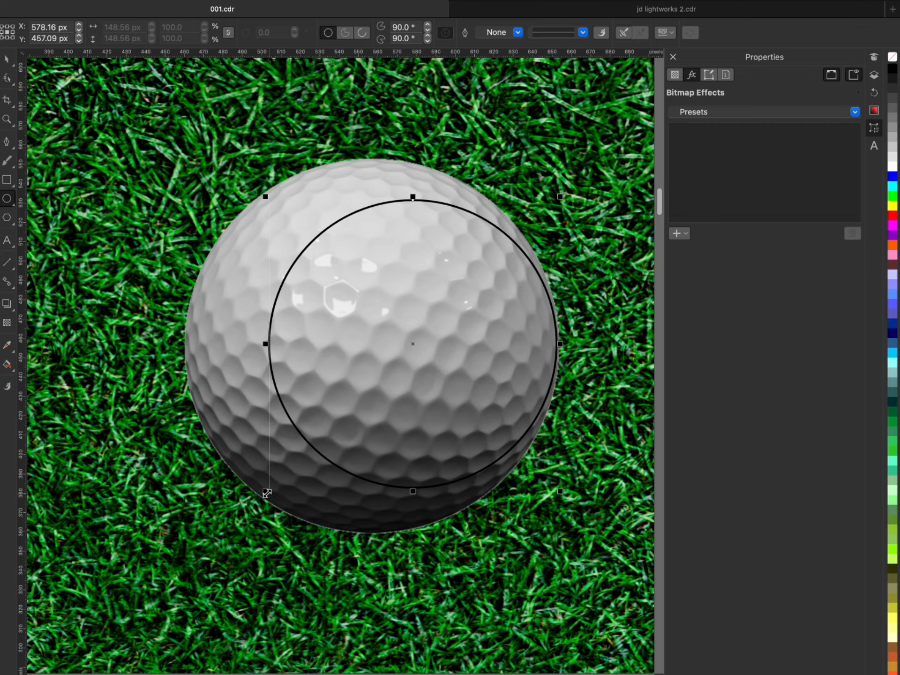
{"action": "left_click_drag", "start_coordinate": [266, 493], "coordinate": [215, 524]}
{"action": "left_click_drag", "start_coordinate": [234, 196], "coordinate": [187, 150]}
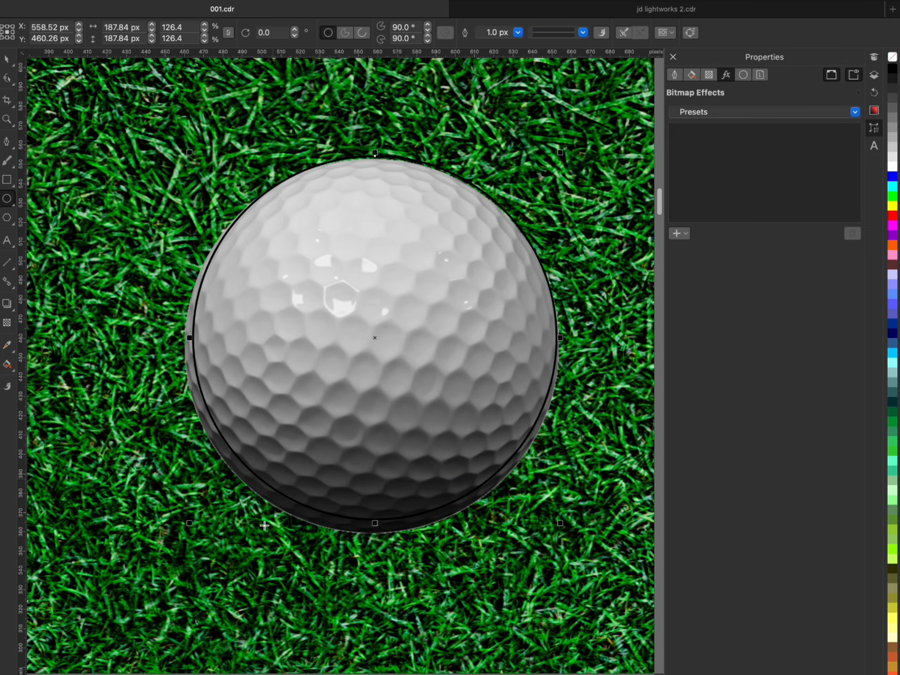
- Adjust the circle to about 193 px in diameter so that it follows the golf ball's edge
{"action": "left_click_drag", "start_coordinate": [189, 523], "coordinate": [178, 537]}
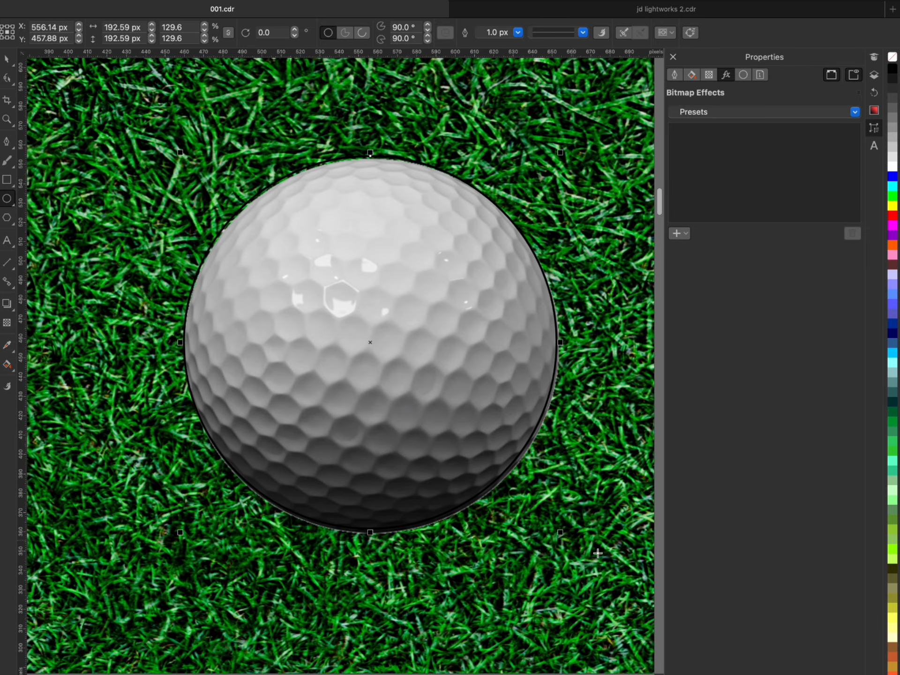
{"action": "mouse_move", "coordinate": [560, 536]}
{"action": "left_mouse_down"}
{"action": "mouse_move", "coordinate": [568, 540]}
{"action": "mouse_move", "coordinate": [560, 536]}
{"action": "left_mouse_up"}
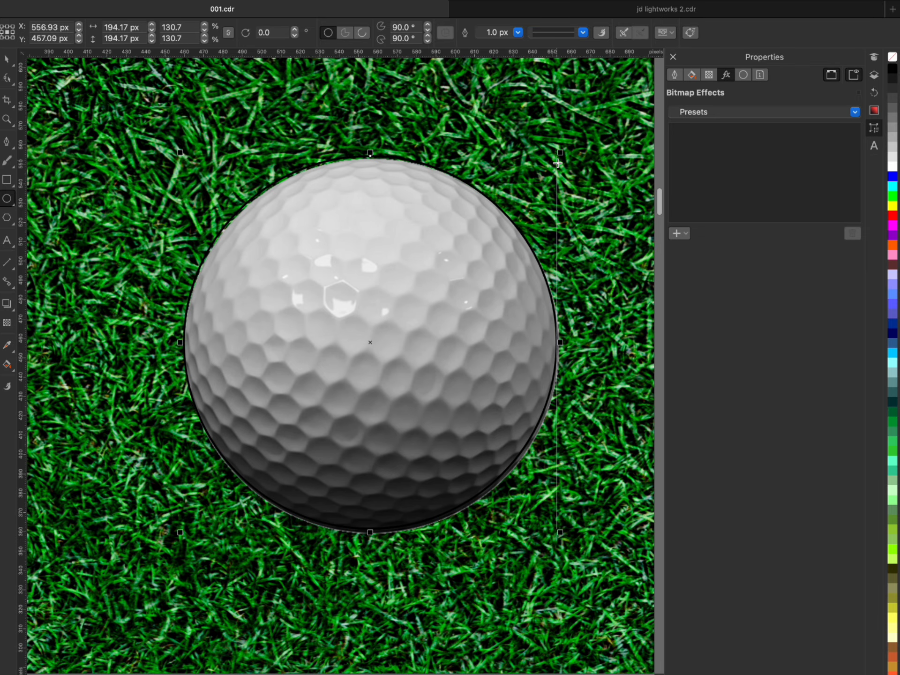
{"action": "mouse_move", "coordinate": [561, 152]}
{"action": "left_mouse_down"}
{"action": "mouse_move", "coordinate": [532, 145]}
{"action": "mouse_move", "coordinate": [558, 133]}
{"action": "mouse_move", "coordinate": [550, 137]}
{"action": "left_mouse_up"}
{"action": "scroll", "coordinate": [536, 150], "scroll_direction": "up", "scroll_amount": 4}
{"action": "scroll", "coordinate": [550, 139], "scroll_direction": "down", "scroll_amount": 4}
{"action": "scroll", "coordinate": [550, 140], "scroll_direction": "down", "scroll_amount": 2}
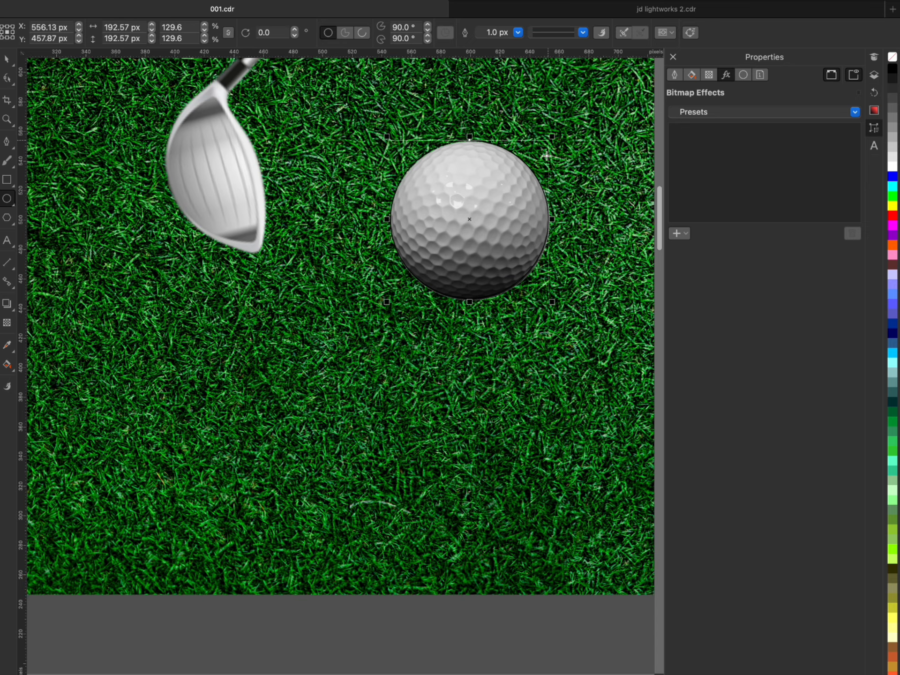
- Refine the circle around the golf ball to about 194.6 px wide and 193 px high
{"action": "scroll", "coordinate": [555, 242], "scroll_direction": "up", "scroll_amount": 2}
{"action": "scroll", "coordinate": [553, 395], "scroll_direction": "up", "scroll_amount": 1}
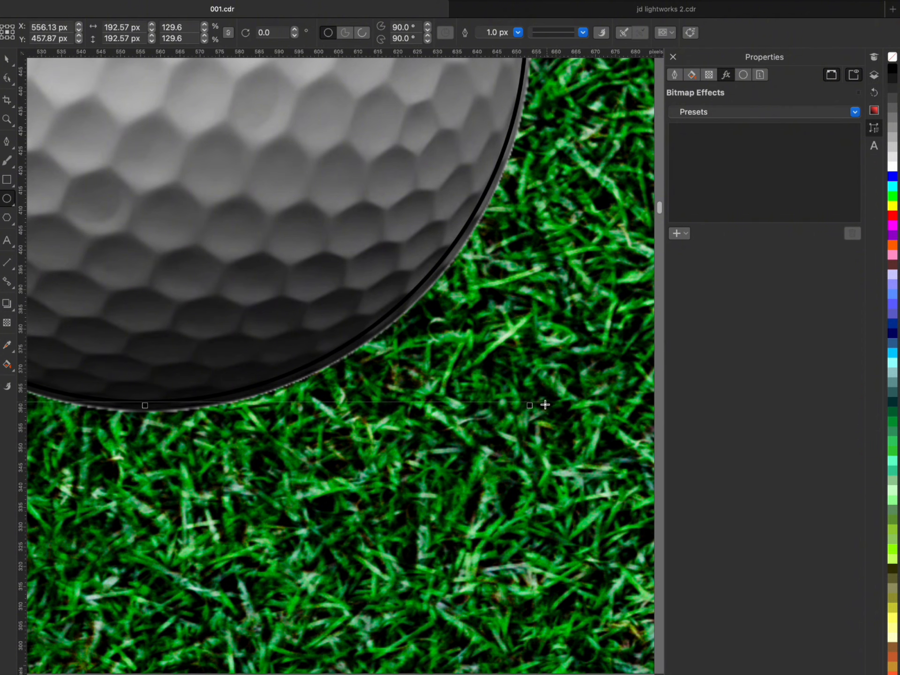
{"action": "left_click_drag", "start_coordinate": [531, 406], "coordinate": [543, 416]}
{"action": "scroll", "coordinate": [544, 416], "scroll_direction": "down", "scroll_amount": 2}
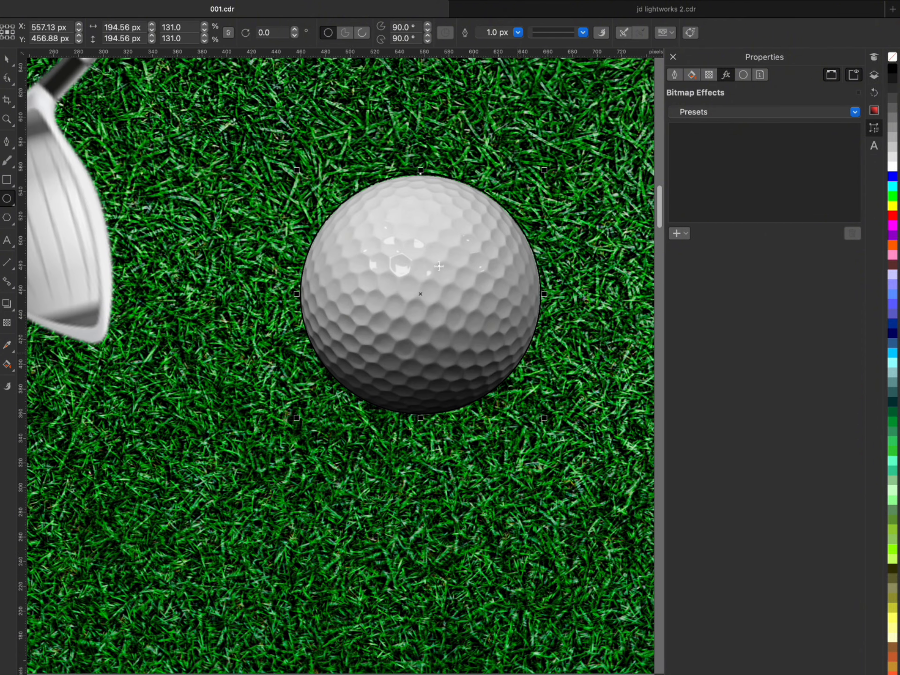
{"action": "scroll", "coordinate": [418, 169], "scroll_direction": "up", "scroll_amount": 2}
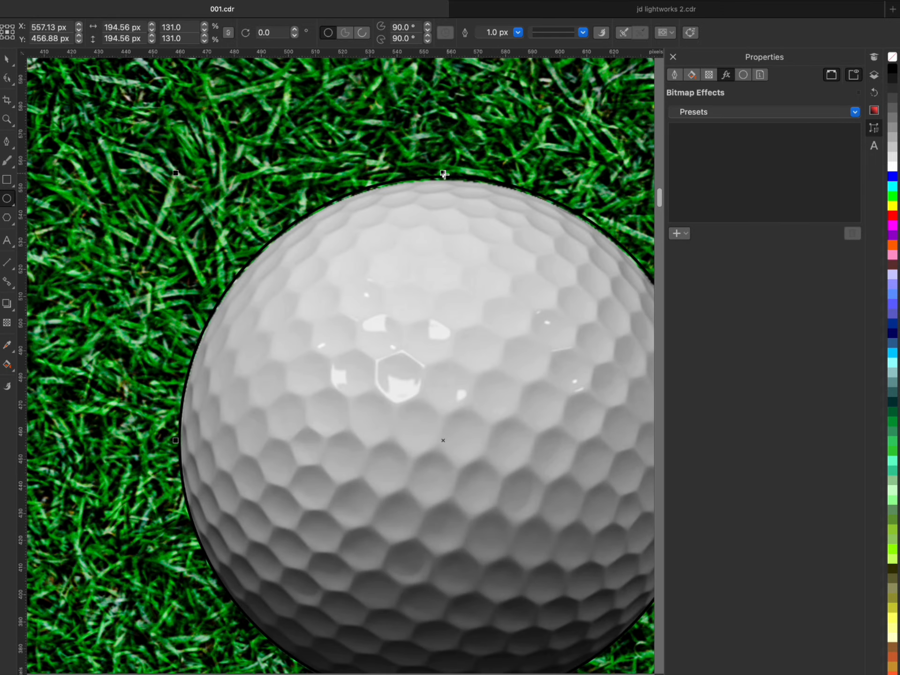
{"action": "left_click_drag", "start_coordinate": [444, 175], "coordinate": [446, 178]}
{"action": "scroll", "coordinate": [447, 179], "scroll_direction": "down", "scroll_amount": 1}
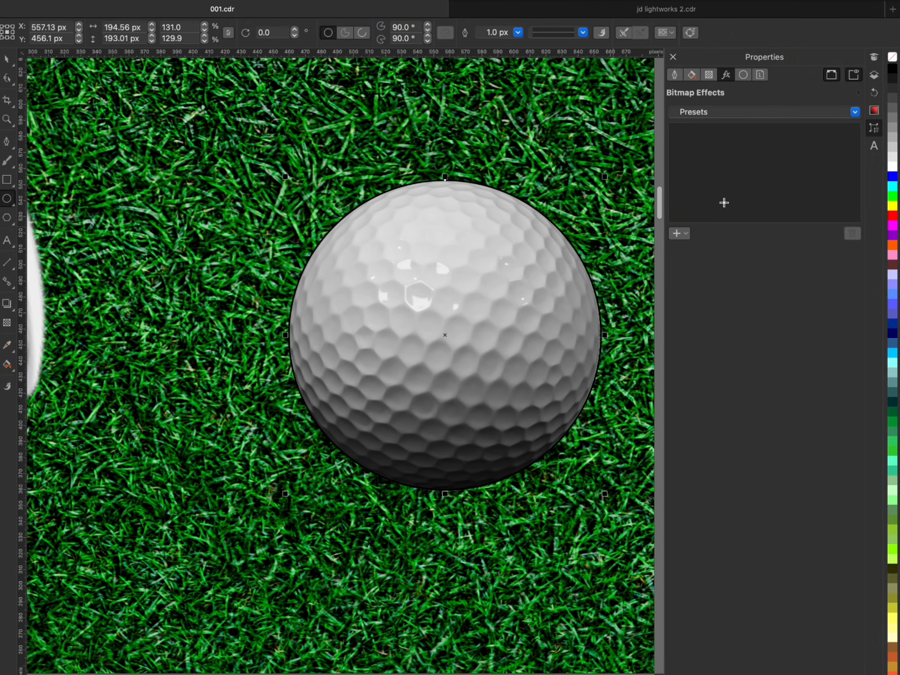
{"action": "scroll", "coordinate": [611, 184], "scroll_direction": "up", "scroll_amount": 2}
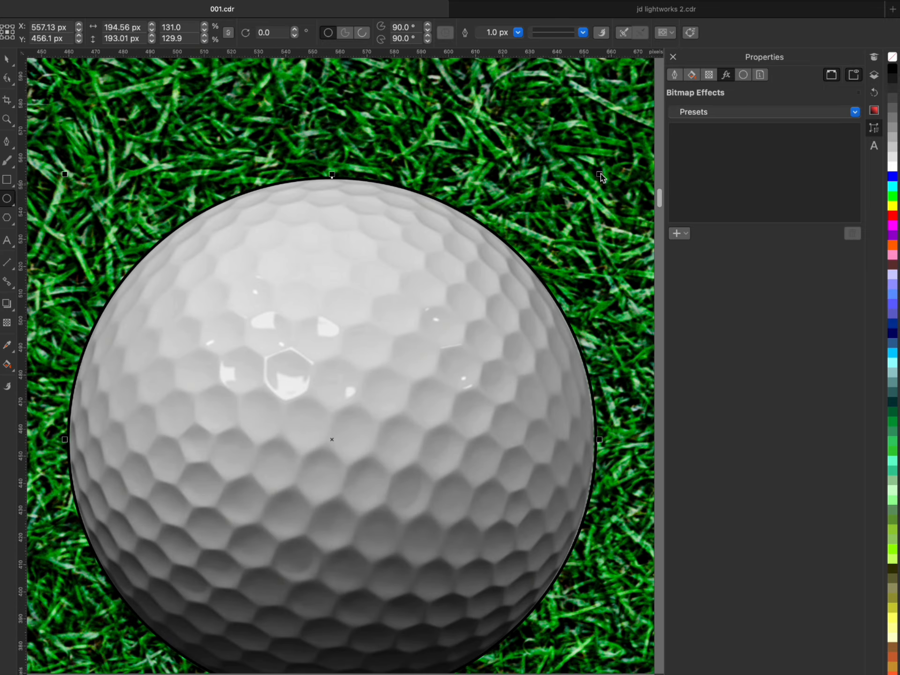
{"action": "left_click_drag", "start_coordinate": [604, 175], "coordinate": [573, 187]}
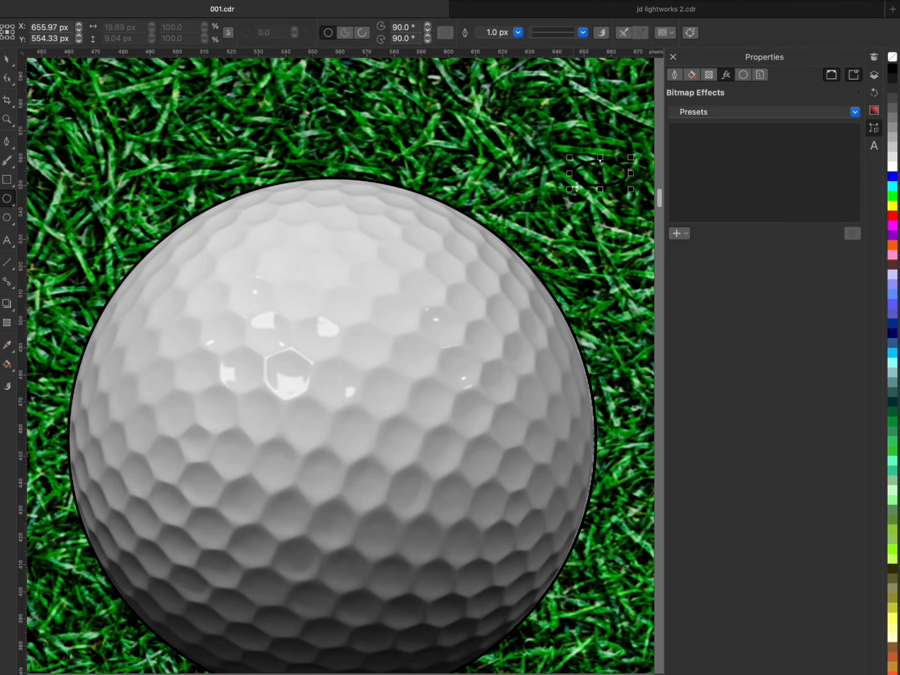
{"action": "key", "text": "Delete"}
- Shrink the circle about its centre to about 191 × 190 px, just inside the golf ball's edge
{"action": "left_click", "coordinate": [7, 61]}
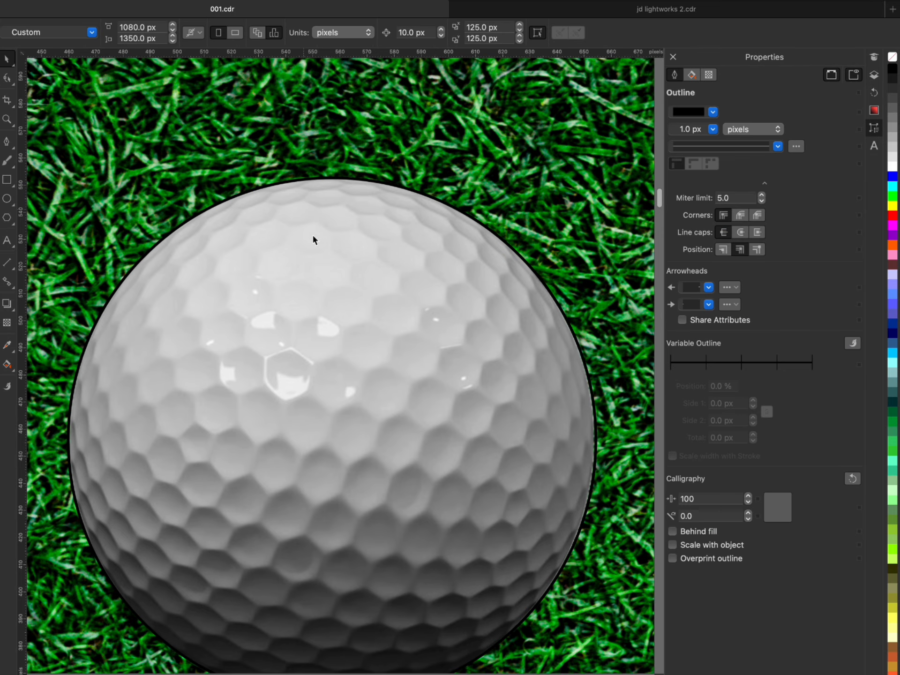
{"action": "left_click", "coordinate": [344, 285]}
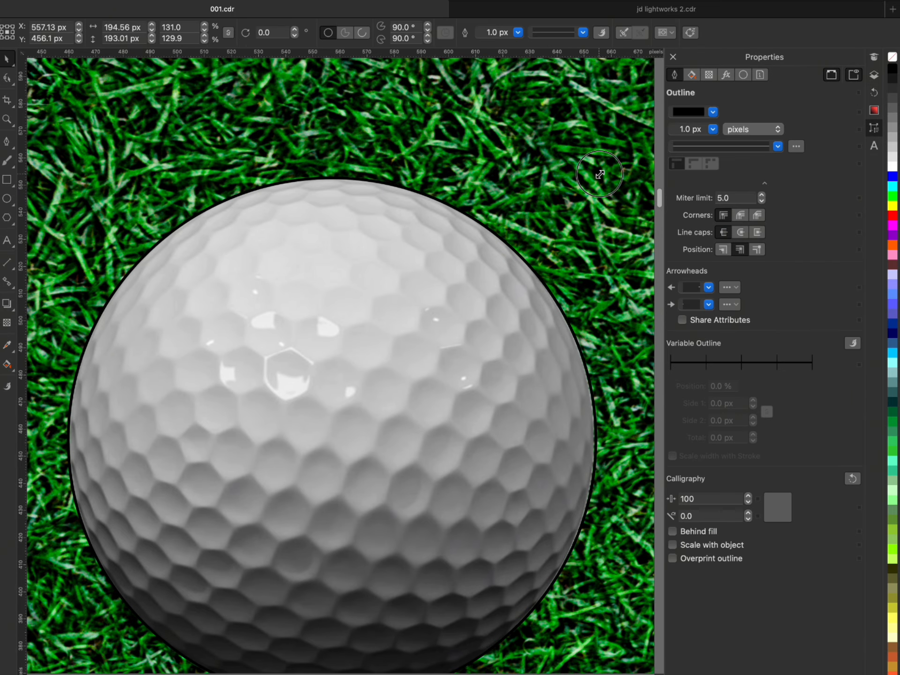
{"action": "left_click_drag", "start_coordinate": [600, 175], "coordinate": [596, 176]}
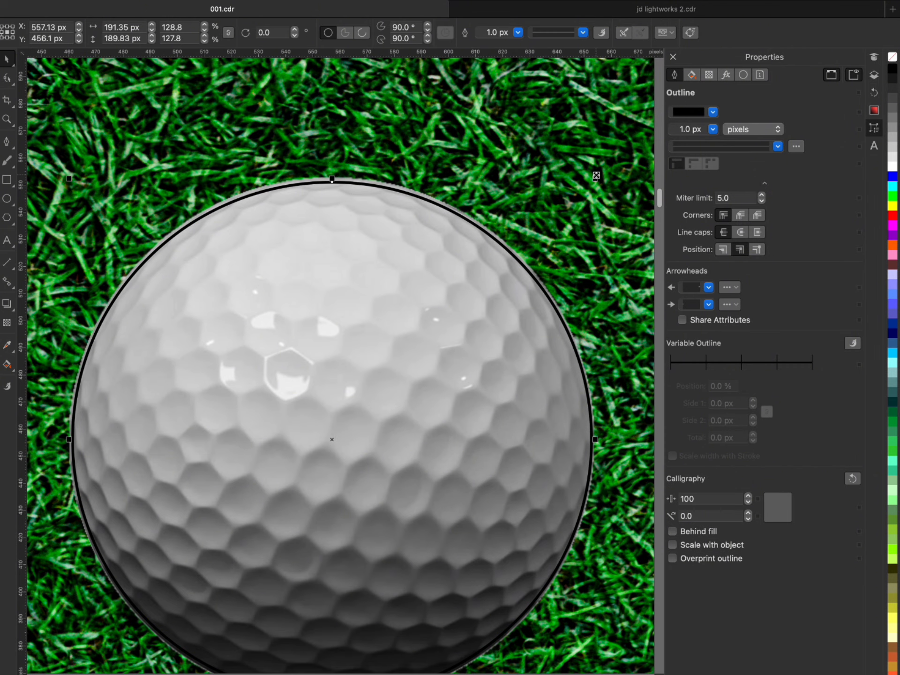
{"action": "scroll", "coordinate": [444, 187], "scroll_direction": "down", "scroll_amount": 2}
{"action": "scroll", "coordinate": [442, 445], "scroll_direction": "up", "scroll_amount": 4}
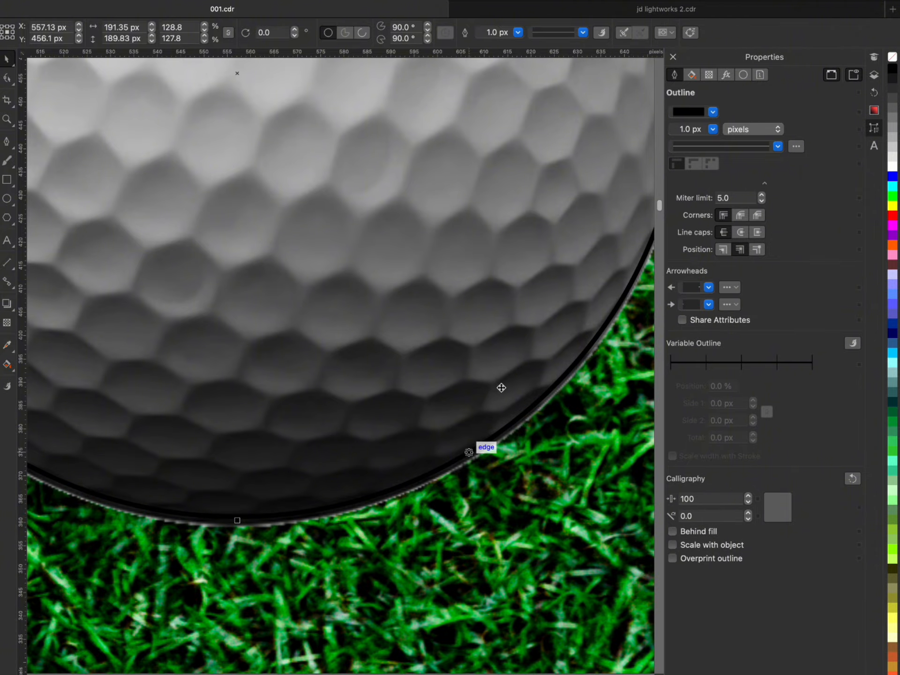
{"action": "scroll", "coordinate": [473, 429], "scroll_direction": "down", "scroll_amount": 3}
- PowerClip the golf ball image inside the circle
{"action": "left_click", "coordinate": [540, 289]}
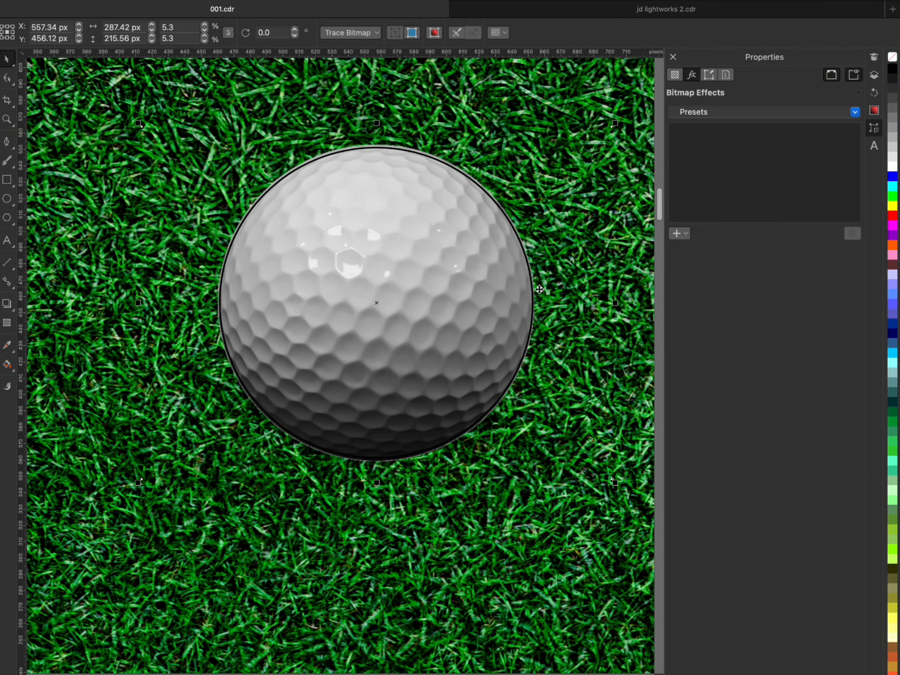
{"action": "right_click", "coordinate": [542, 289]}
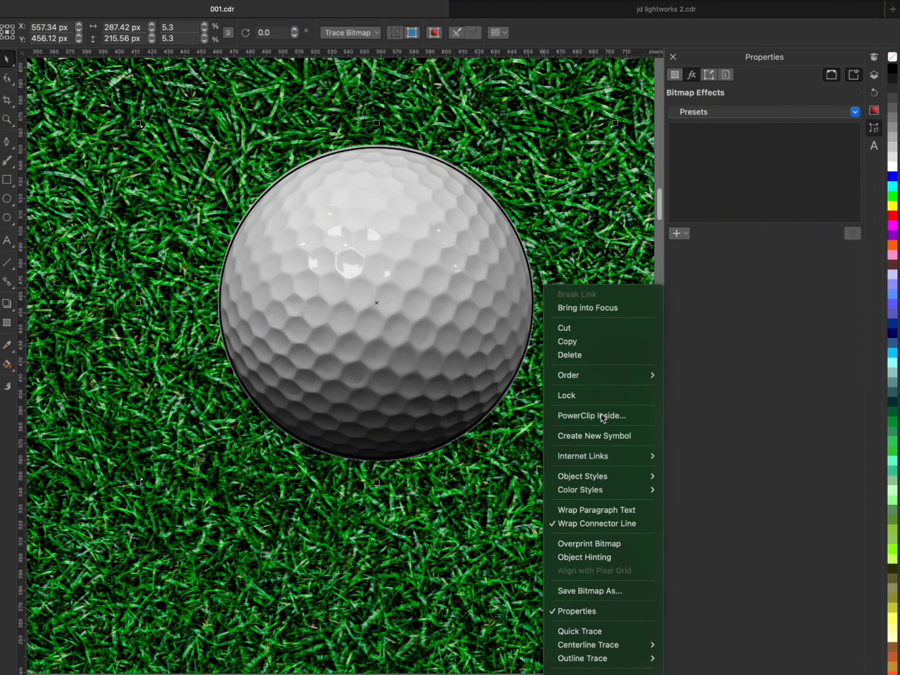
{"action": "left_click", "coordinate": [585, 416]}
{"action": "left_click", "coordinate": [394, 322]}
- Remove the outline from the circle that contains the golf ball
{"action": "scroll", "coordinate": [398, 374], "scroll_direction": "up", "scroll_amount": 4}
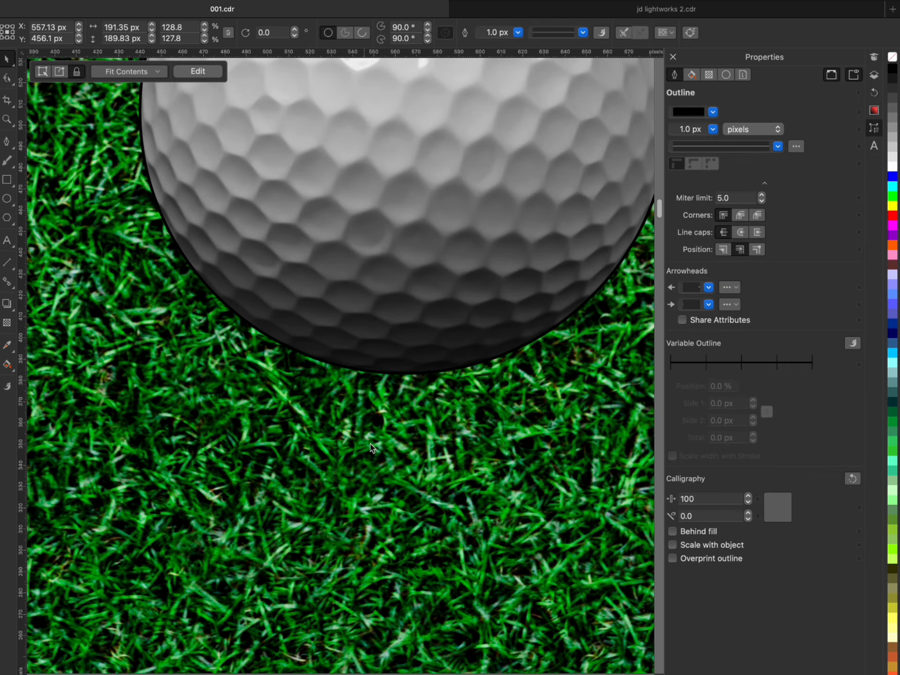
{"action": "right_click", "coordinate": [890, 58]}
{"action": "left_click", "coordinate": [896, 105]}
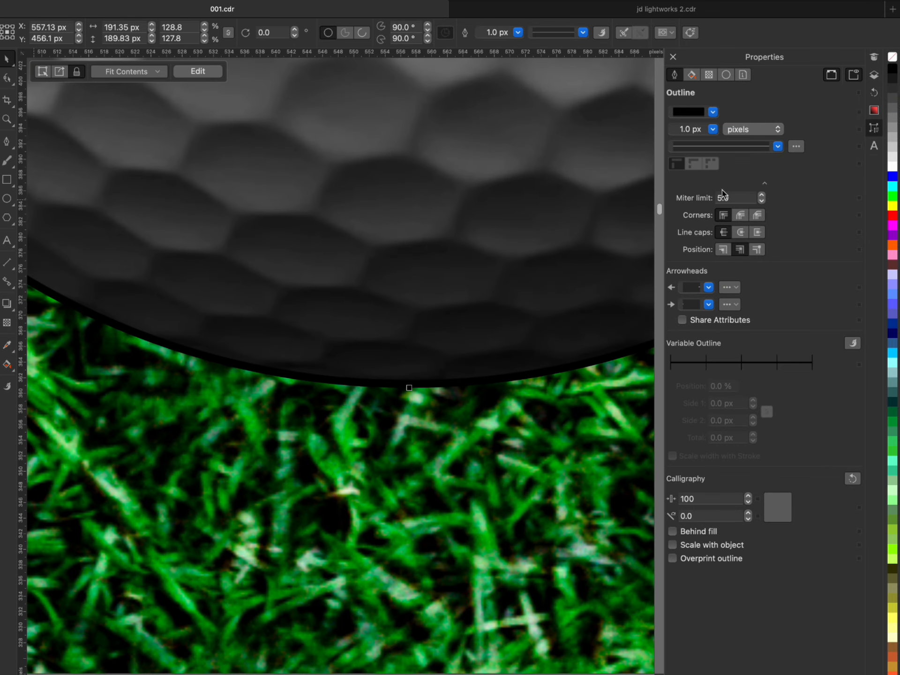
{"action": "scroll", "coordinate": [488, 311], "scroll_direction": "down", "scroll_amount": 3}
{"action": "scroll", "coordinate": [408, 418], "scroll_direction": "up", "scroll_amount": 3}
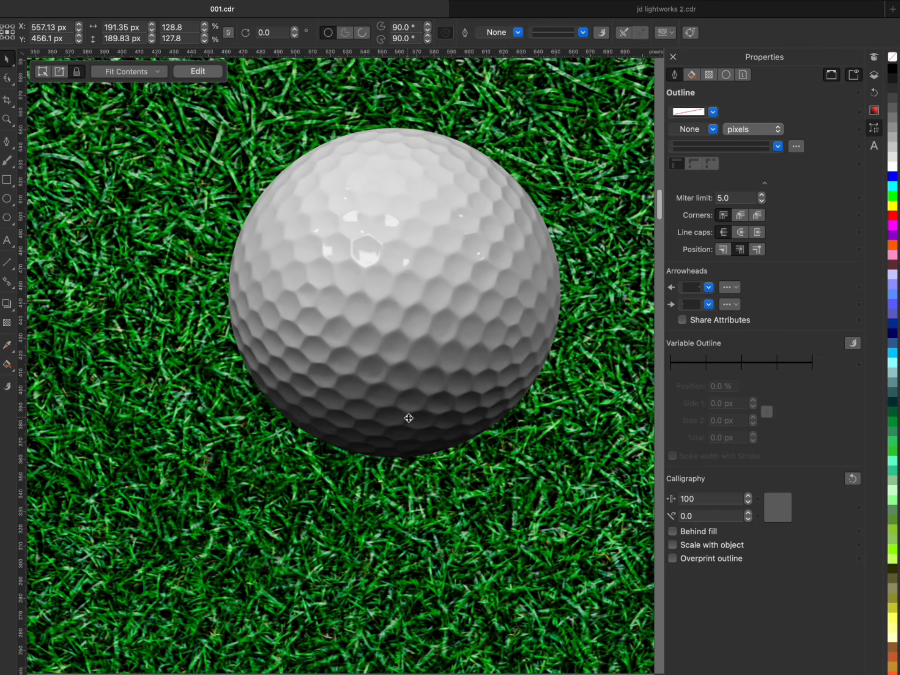
{"action": "scroll", "coordinate": [409, 420], "scroll_direction": "down", "scroll_amount": 1}
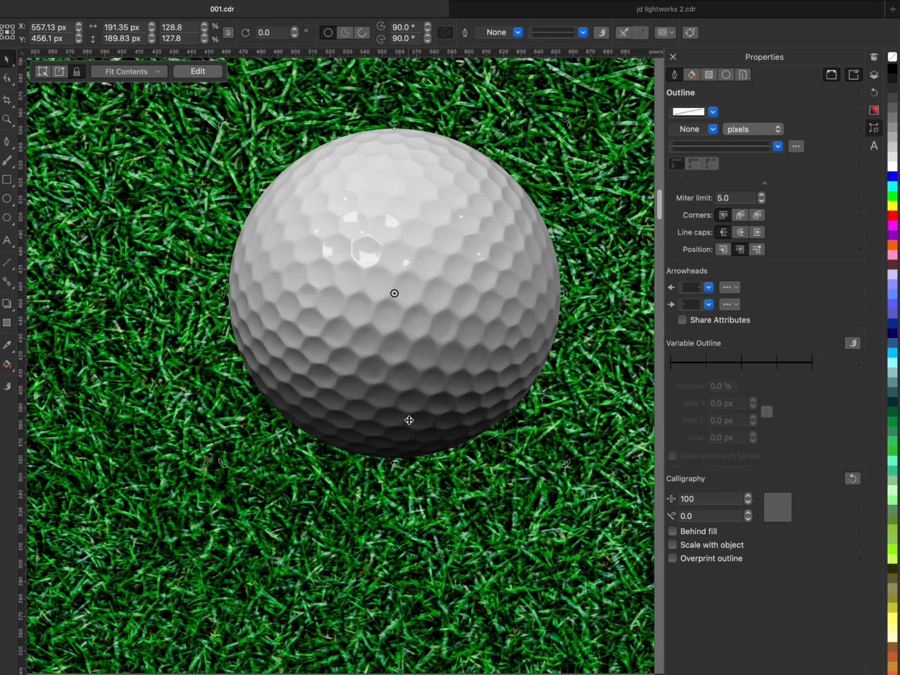
- Convert the PowerClipped golf ball into a bitmap
{"action": "left_click", "coordinate": [411, 411]}
{"action": "right_click", "coordinate": [429, 132]}
{"action": "left_click", "coordinate": [338, 1]}
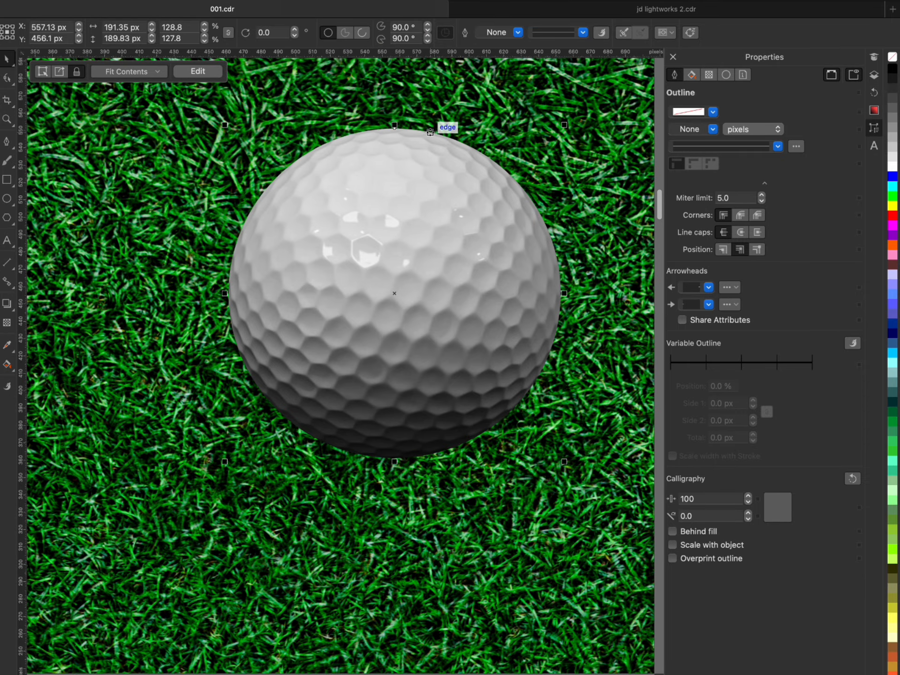
{"action": "key", "text": "Return"}
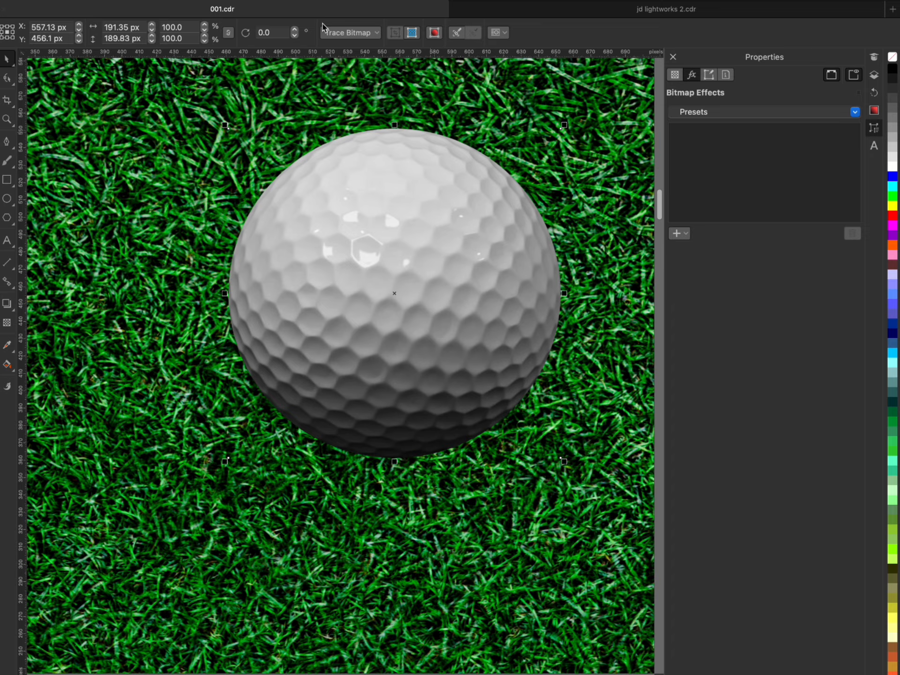
- Move the golf ball closer to the club head, centring it at about X 460 px, Y 521 px
{"action": "scroll", "coordinate": [404, 136], "scroll_direction": "down", "scroll_amount": 5}
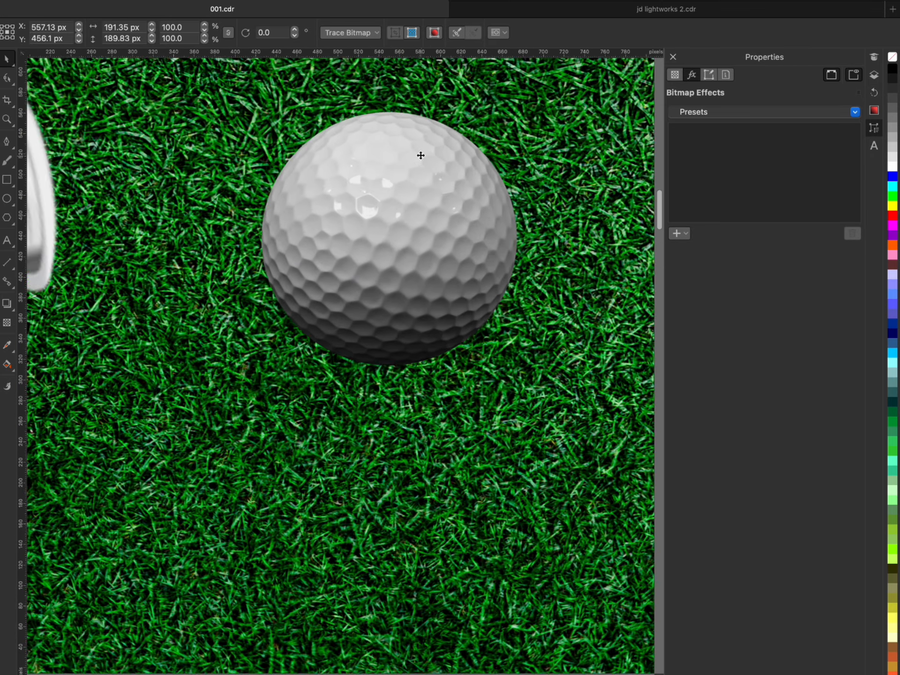
{"action": "scroll", "coordinate": [428, 355], "scroll_direction": "down", "scroll_amount": 4}
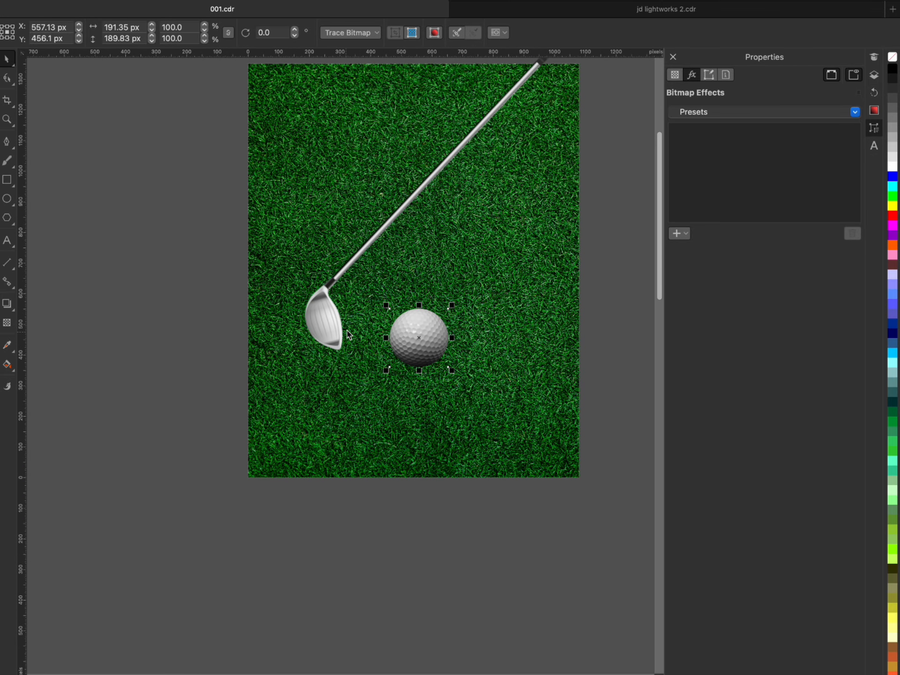
{"action": "scroll", "coordinate": [409, 332], "scroll_direction": "up", "scroll_amount": 2}
{"action": "left_click_drag", "start_coordinate": [412, 333], "coordinate": [384, 308]}
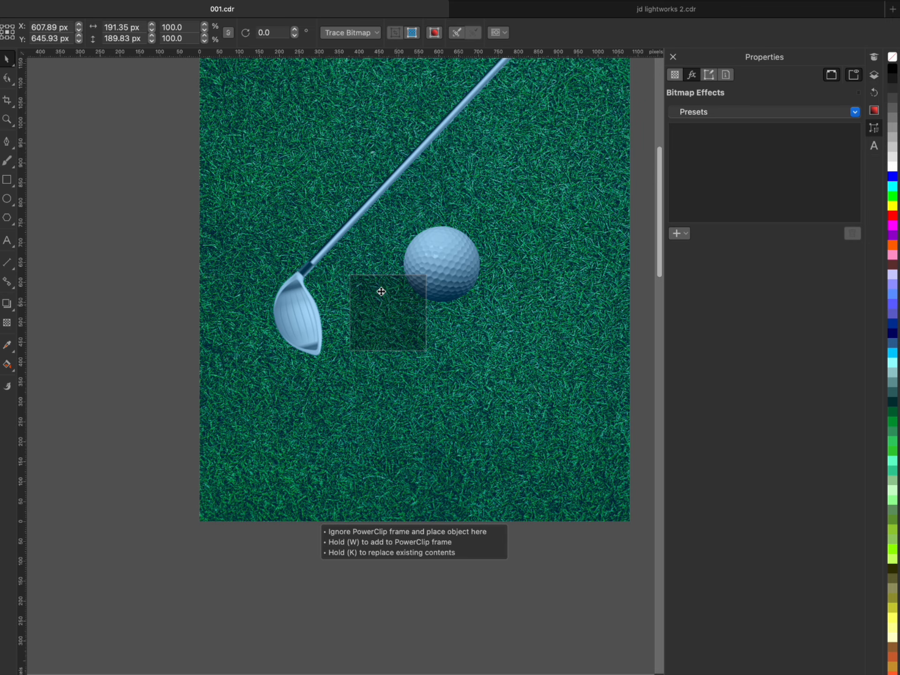
{"action": "left_click_drag", "start_coordinate": [376, 291], "coordinate": [371, 291]}
- Scale the golf ball down to about 113 × 112 px beside the club head
{"action": "scroll", "coordinate": [373, 291], "scroll_direction": "up", "scroll_amount": 3}
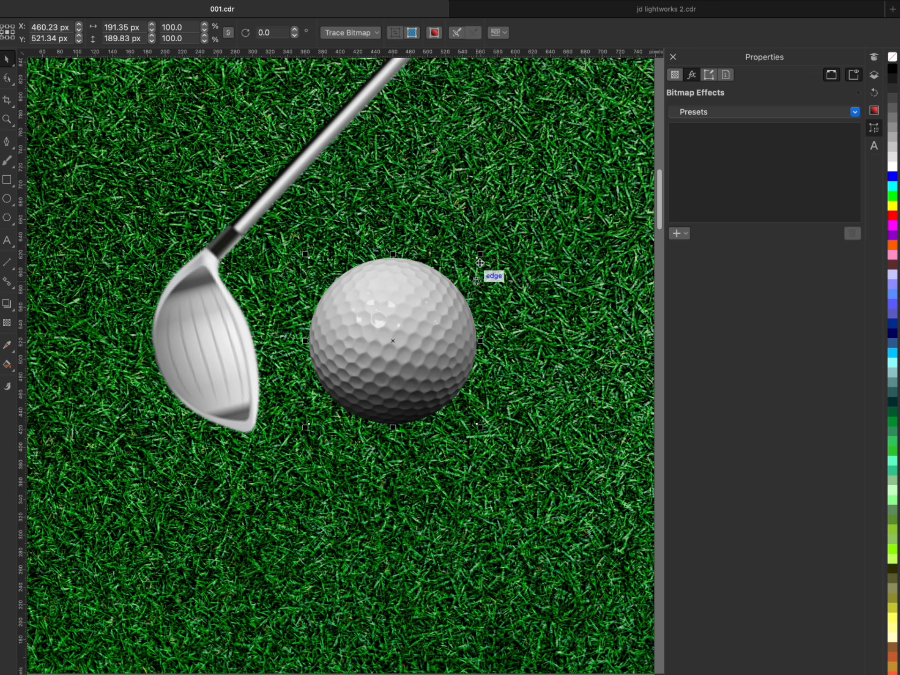
{"action": "left_click_drag", "start_coordinate": [481, 255], "coordinate": [406, 328]}
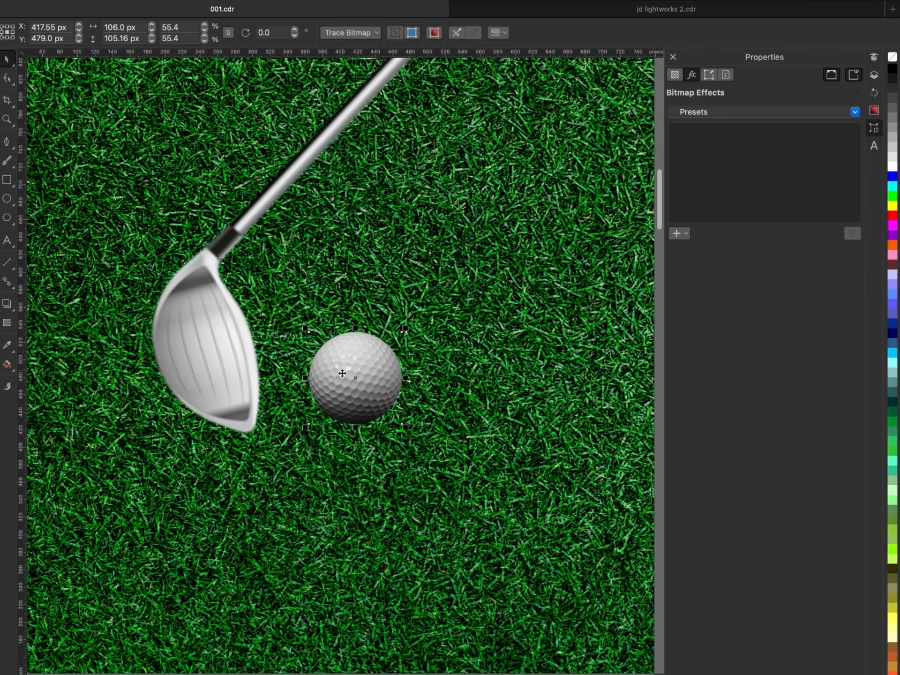
{"action": "scroll", "coordinate": [343, 374], "scroll_direction": "down", "scroll_amount": 5}
{"action": "scroll", "coordinate": [357, 362], "scroll_direction": "up", "scroll_amount": 5}
{"action": "left_click_drag", "start_coordinate": [356, 361], "coordinate": [362, 355]}
{"action": "scroll", "coordinate": [359, 357], "scroll_direction": "down", "scroll_amount": 2}
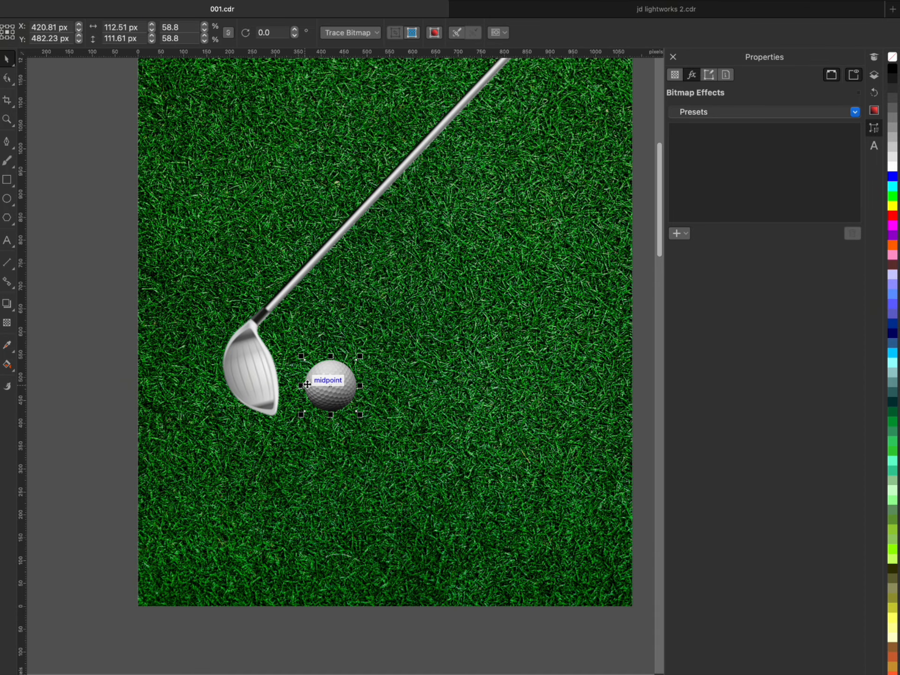
- Duplicate the golf ball twice and spread the three balls diagonally beside the club head, with the middle one at X 540 px, Y 458 px
{"action": "scroll", "coordinate": [308, 381], "scroll_direction": "down", "scroll_amount": 1}
{"action": "scroll", "coordinate": [320, 399], "scroll_direction": "up", "scroll_amount": 2}
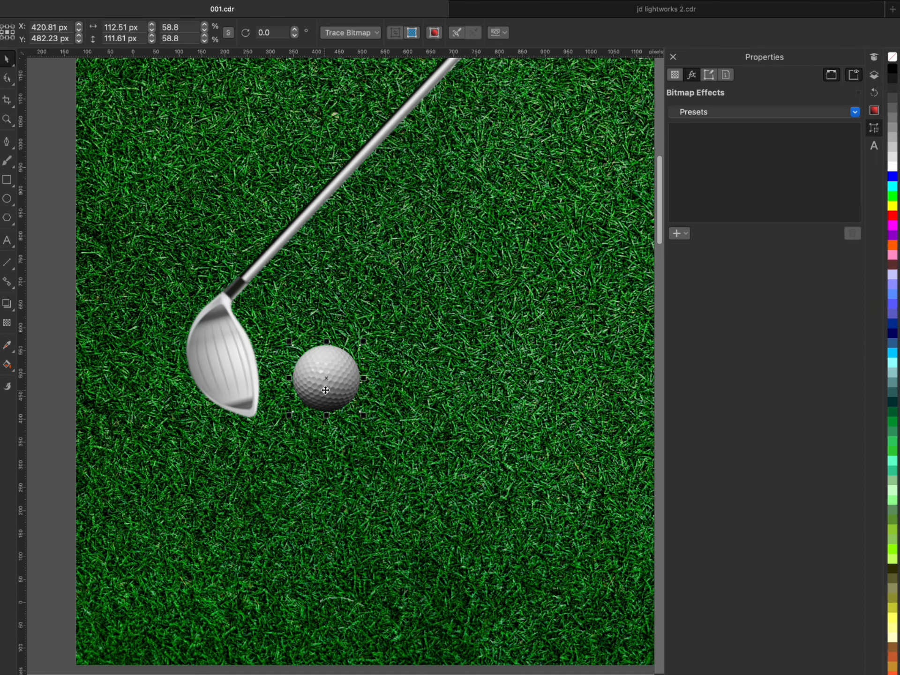
{"action": "left_click_drag", "start_coordinate": [320, 399], "coordinate": [376, 454]}
{"action": "scroll", "coordinate": [476, 323], "scroll_direction": "down", "scroll_amount": 3}
{"action": "scroll", "coordinate": [483, 313], "scroll_direction": "up", "scroll_amount": 2}
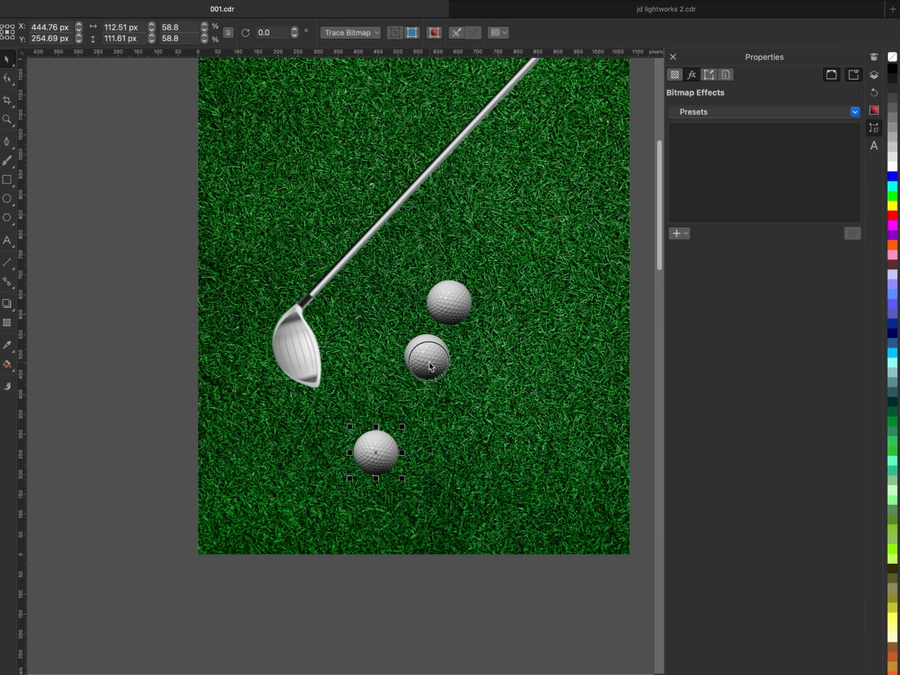
{"action": "left_click_drag", "start_coordinate": [430, 367], "coordinate": [416, 378]}
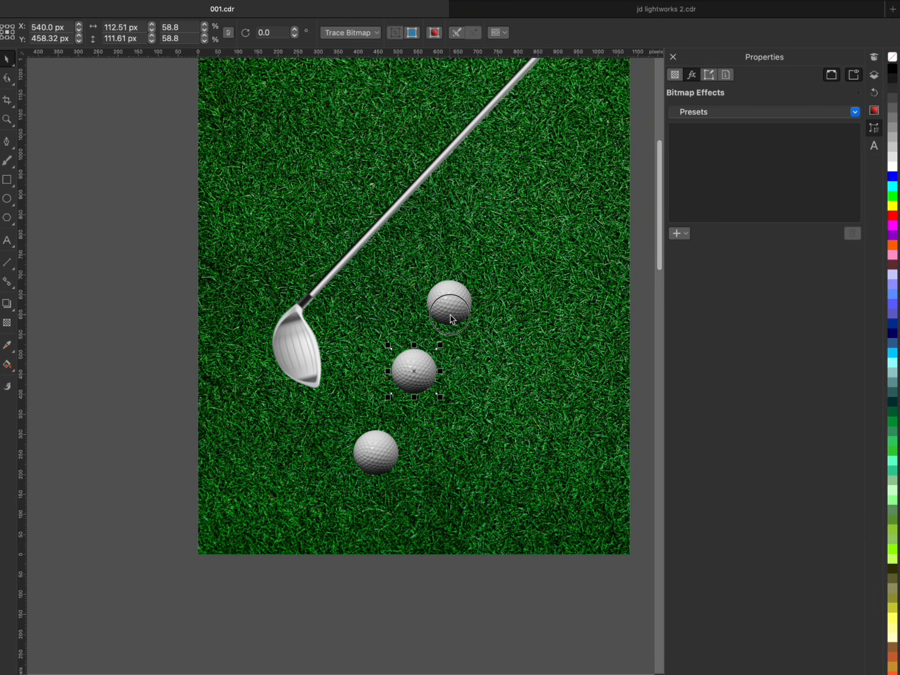
{"action": "left_click_drag", "start_coordinate": [450, 316], "coordinate": [455, 307]}
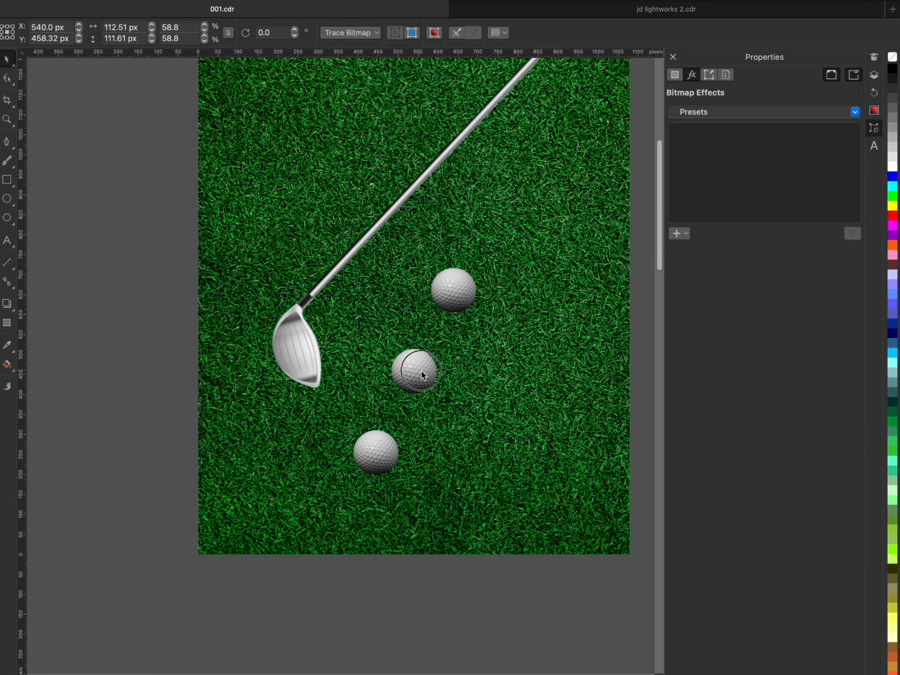
- Nudge the middle golf ball into line between the other two at X 540 px, Y about 458 px
{"action": "left_click_drag", "start_coordinate": [421, 372], "coordinate": [422, 371]}
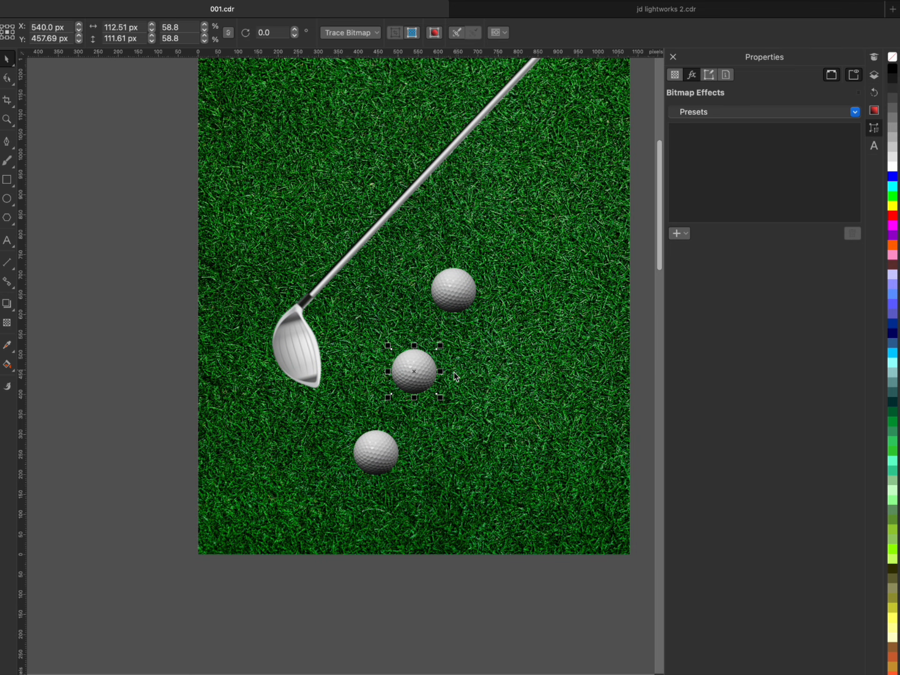
{"action": "scroll", "coordinate": [451, 378], "scroll_direction": "down", "scroll_amount": 2}
{"action": "left_click", "coordinate": [496, 412]}
{"action": "scroll", "coordinate": [496, 412], "scroll_direction": "down", "scroll_amount": 2}
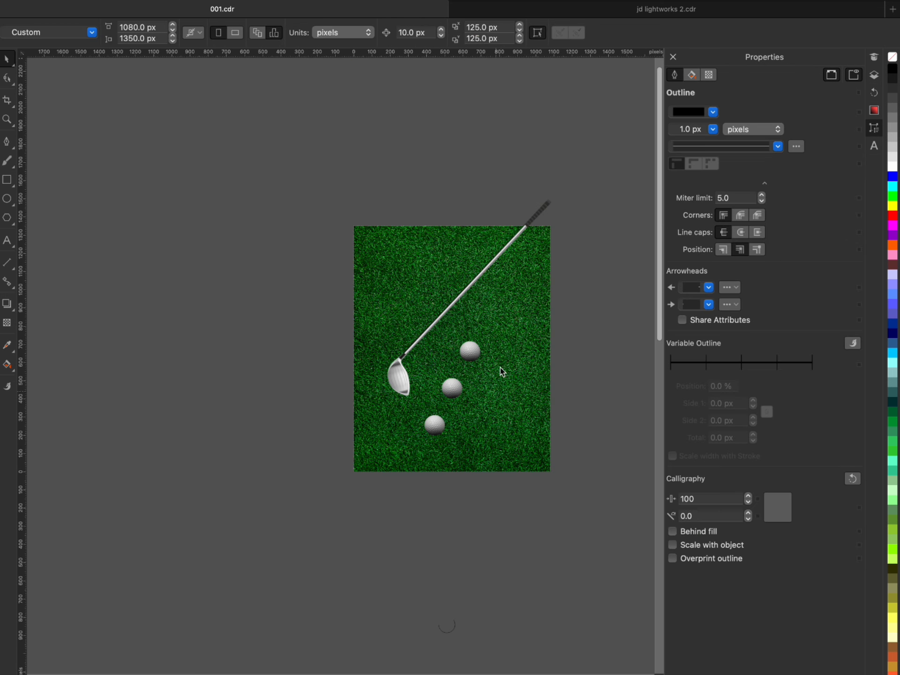
{"action": "scroll", "coordinate": [500, 367], "scroll_direction": "up", "scroll_amount": 2}
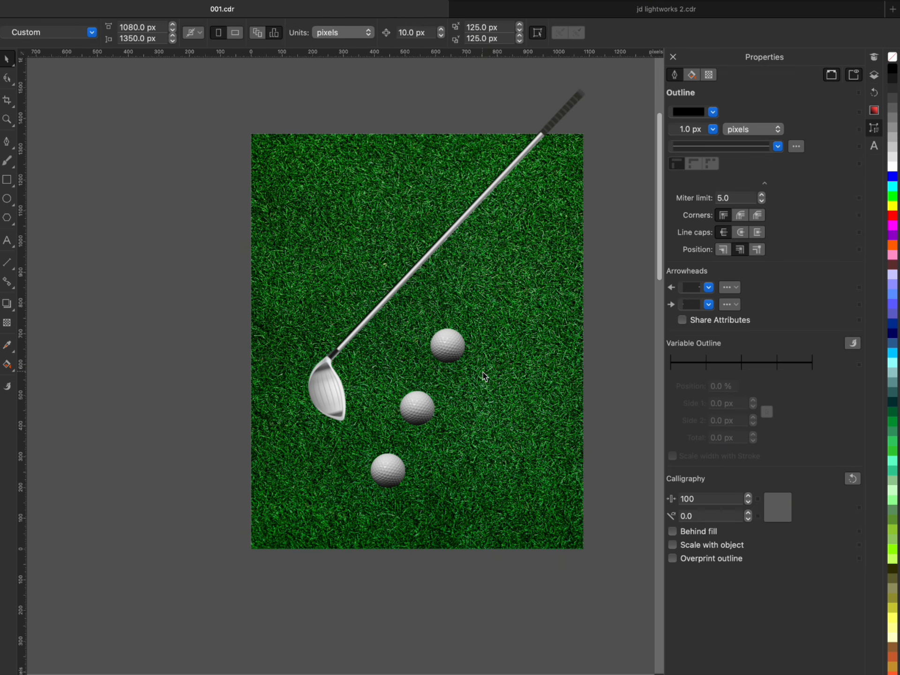
- Add the text "Freva" beside the page and set it in the Michigan Signature font
{"action": "key", "text": "F8"}
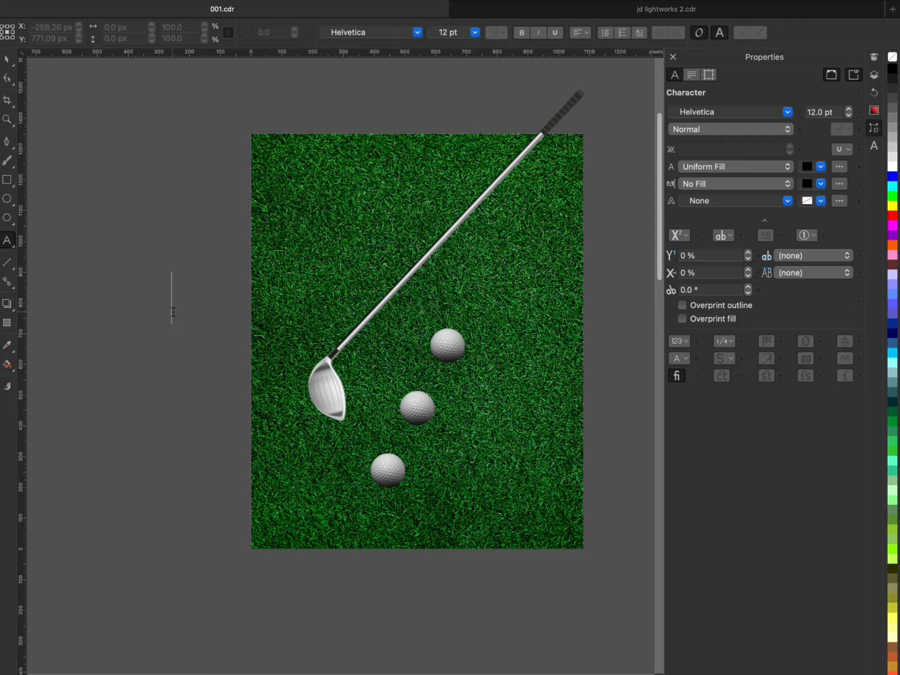
{"action": "type", "text": "Freva"}
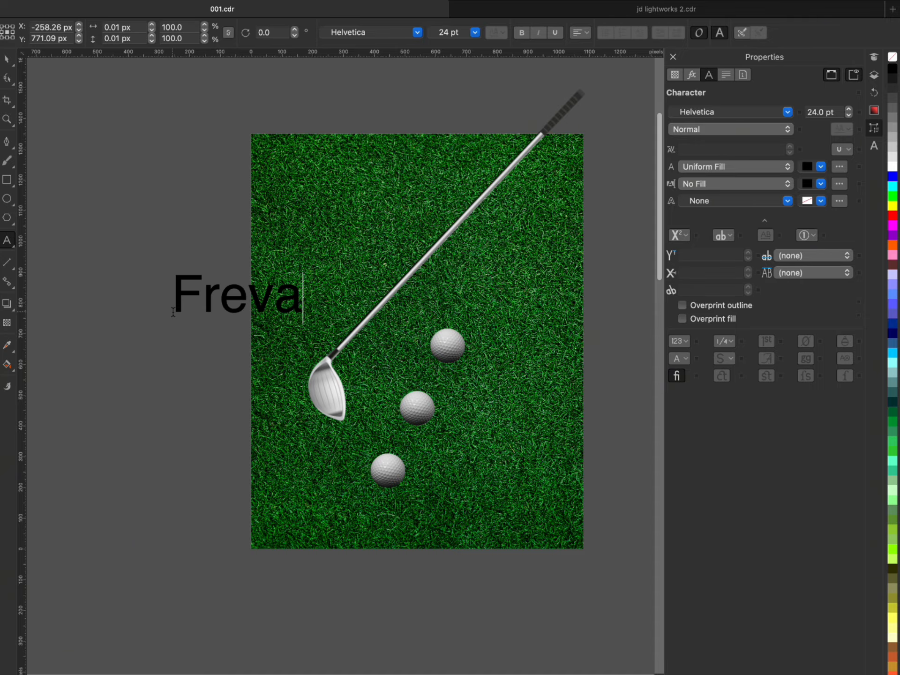
{"action": "left_click", "coordinate": [8, 60]}
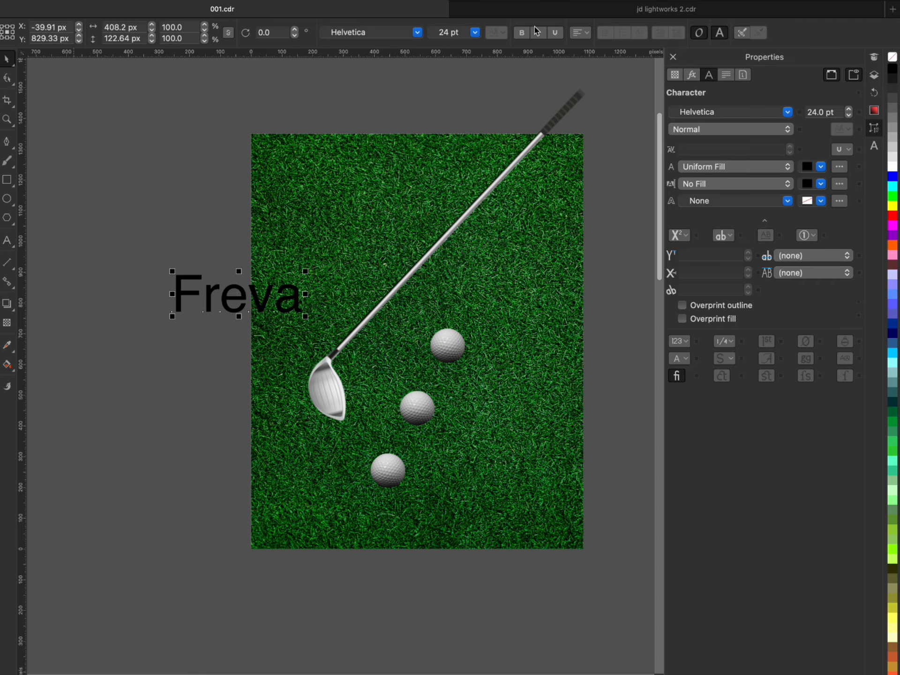
{"action": "left_click", "coordinate": [417, 33]}
{"action": "left_click", "coordinate": [389, 95]}
- Move the "Freva" title to the upper part of the flyer and enlarge it to nearly the full page width
{"action": "left_click_drag", "start_coordinate": [265, 297], "coordinate": [365, 201]}
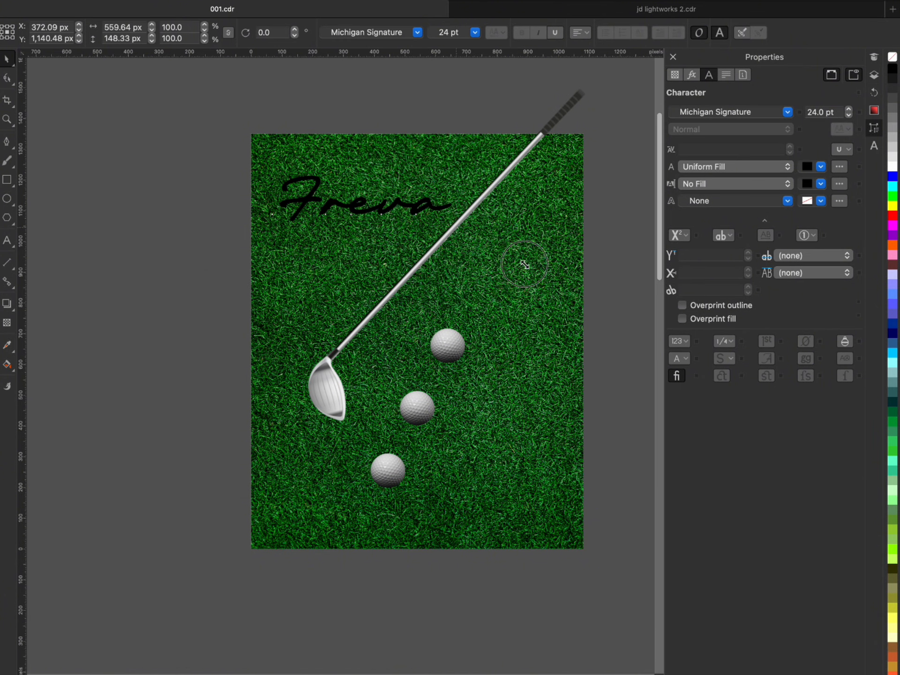
{"action": "left_click_drag", "start_coordinate": [452, 221], "coordinate": [589, 256]}
{"action": "left_click", "coordinate": [576, 170], "text": "shift"}
{"action": "key", "text": "c"}
{"action": "left_click", "coordinate": [577, 170], "text": "shift"}
- Add a separate two-line text reading "AT THE LADIES" and "OPEN TOURNAMENT"
{"action": "left_click", "coordinate": [7, 241]}
{"action": "left_click", "coordinate": [161, 320]}
{"action": "type", "text": "AT THE LADIES"}
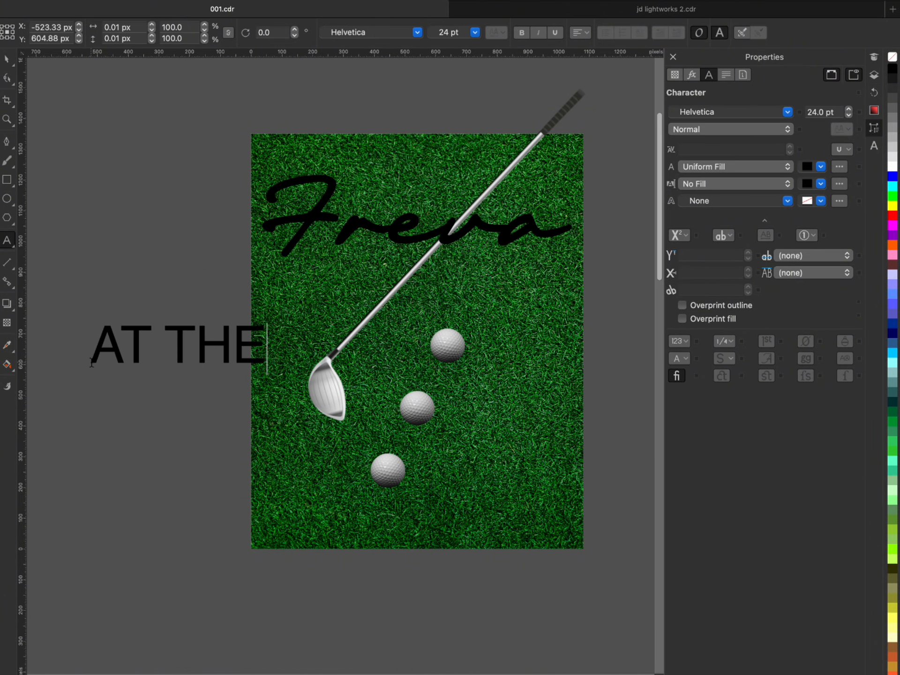
{"action": "key", "text": "Return"}
{"action": "type", "text": "OPEN TOURNAMENT"}
{"action": "key", "text": "ctrl+space"}
- Duplicate the tournament text below itself and replace the copy's wording with three players' full names on separate lines
{"action": "left_click_drag", "start_coordinate": [364, 361], "coordinate": [360, 444]}
{"action": "right_click", "coordinate": [359, 444]}
{"action": "double_click", "coordinate": [360, 444]}
{"action": "key", "text": "ctrl+a"}
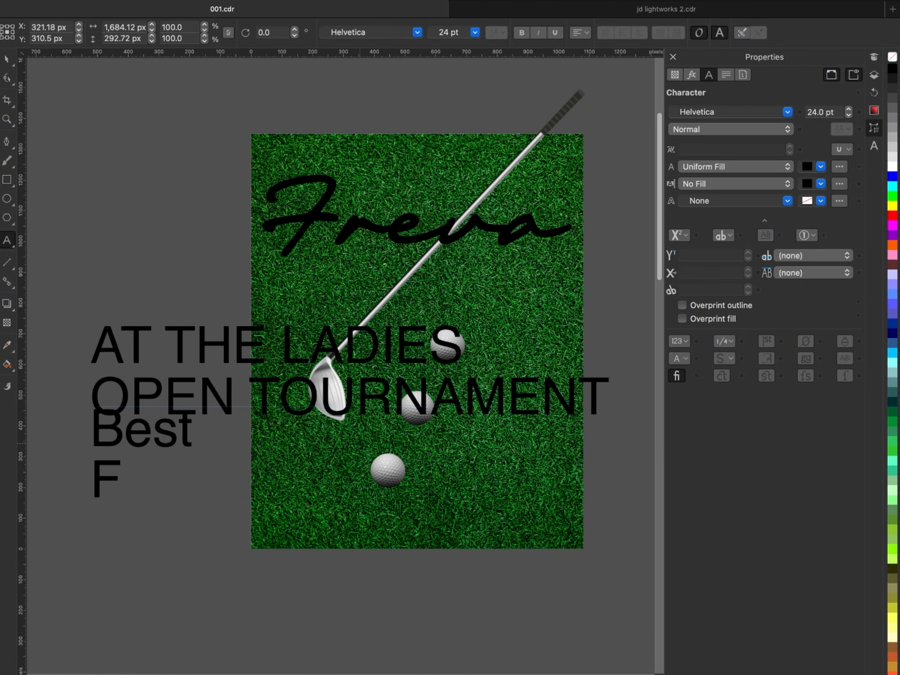
{"action": "key", "text": "Return"}
{"action": "key", "text": "Return"}
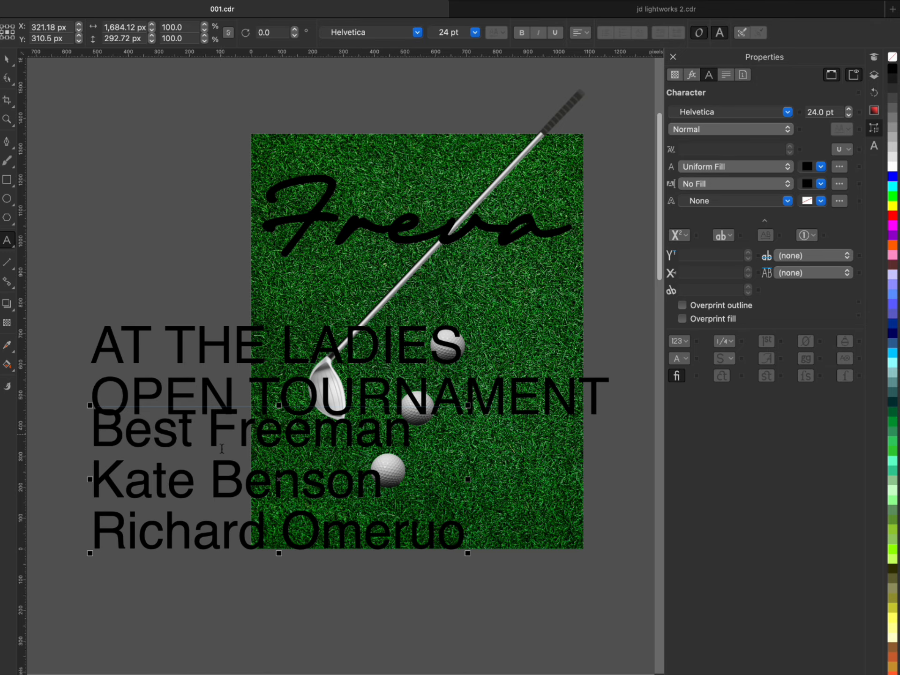
- Move the block of player names lower, clear of the tournament text, and change the tournament text's font
{"action": "key", "text": "ctrl+space"}
{"action": "left_click_drag", "start_coordinate": [251, 480], "coordinate": [251, 580]}
{"action": "left_click", "coordinate": [295, 361]}
{"action": "left_click", "coordinate": [418, 32]}
{"action": "left_click", "coordinate": [369, 78]}
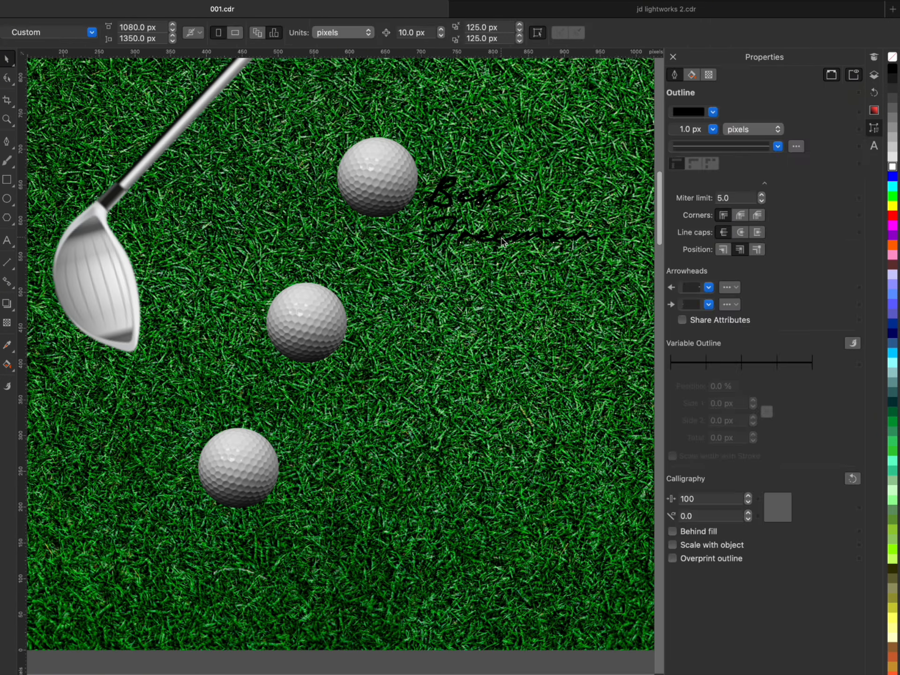
- Copy the slanted first player's name beside the middle and lowest golf balls and replace the copies with the other two players' names
{"action": "left_click", "coordinate": [607, 179]}
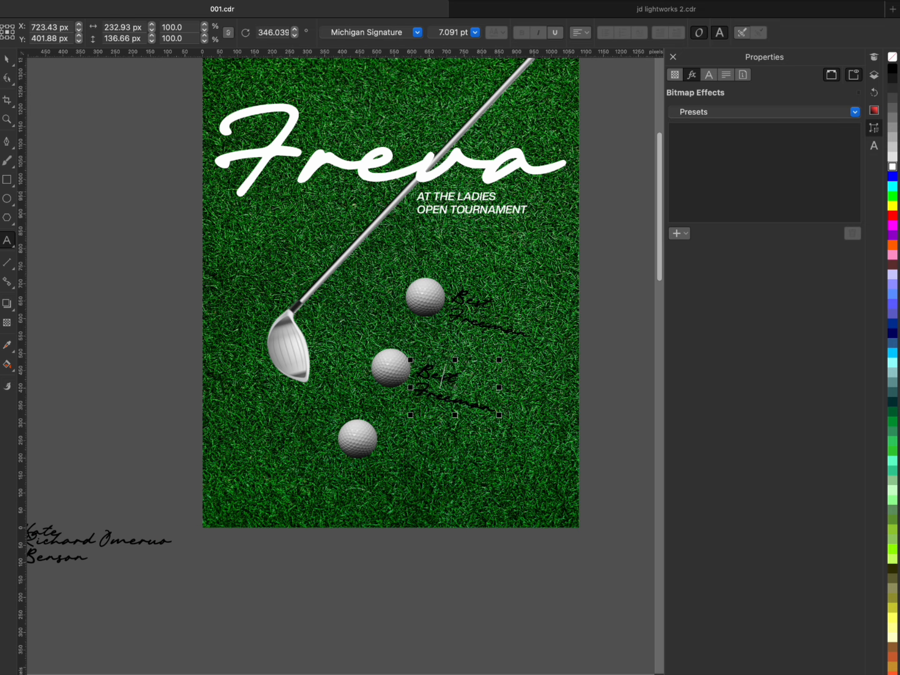
{"action": "left_click_drag", "start_coordinate": [441, 391], "coordinate": [457, 402]}
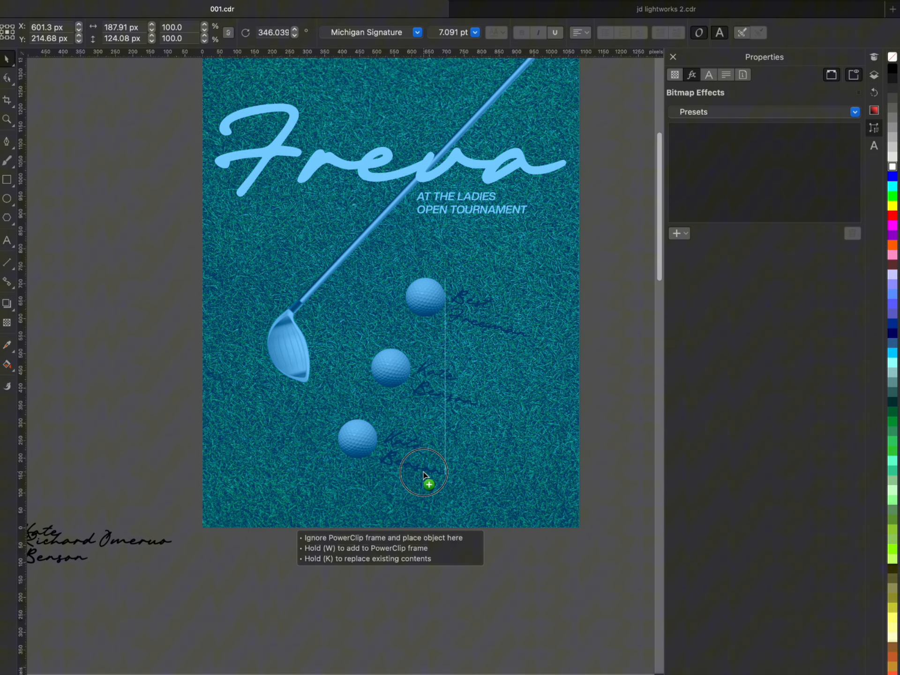
{"action": "left_click_drag", "start_coordinate": [428, 478], "coordinate": [429, 478]}
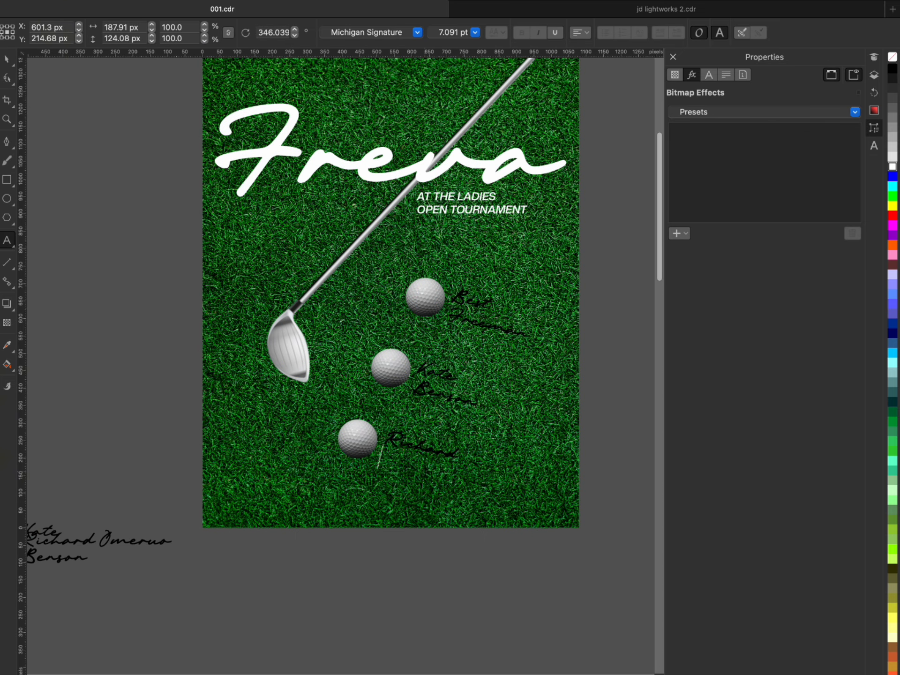
- Colour the three player names beside the balls white and delete the leftover name texts outside the page
{"action": "left_click", "coordinate": [890, 166]}
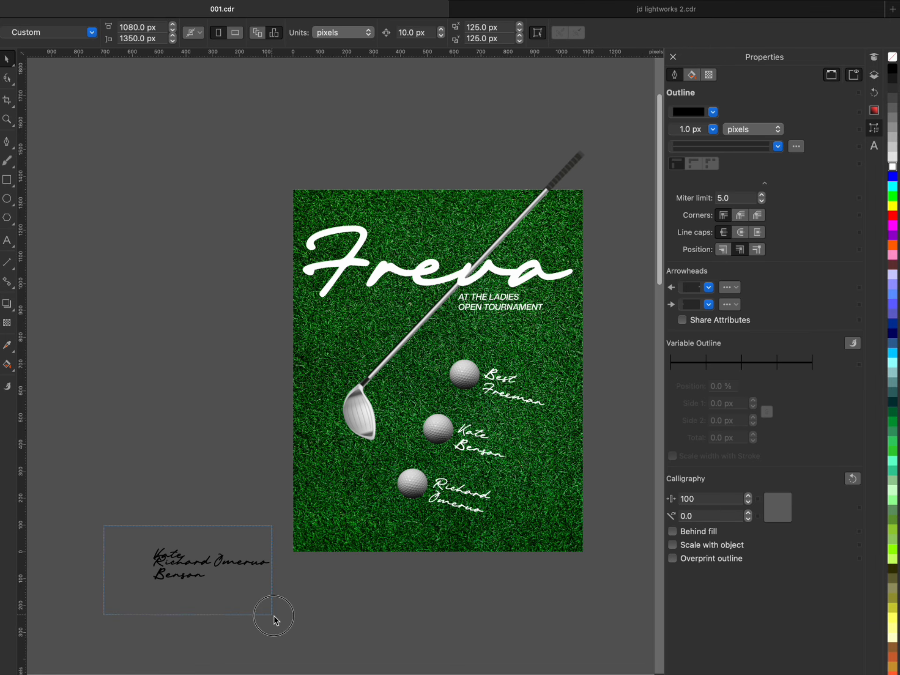
{"action": "key", "text": "Delete"}
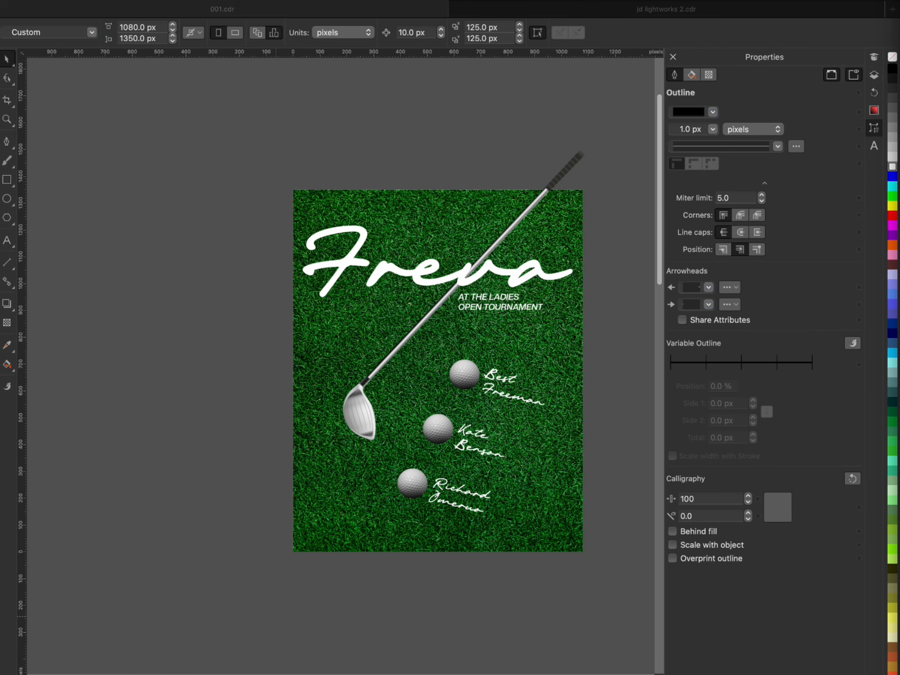
{"action": "left_click", "coordinate": [212, 314]}
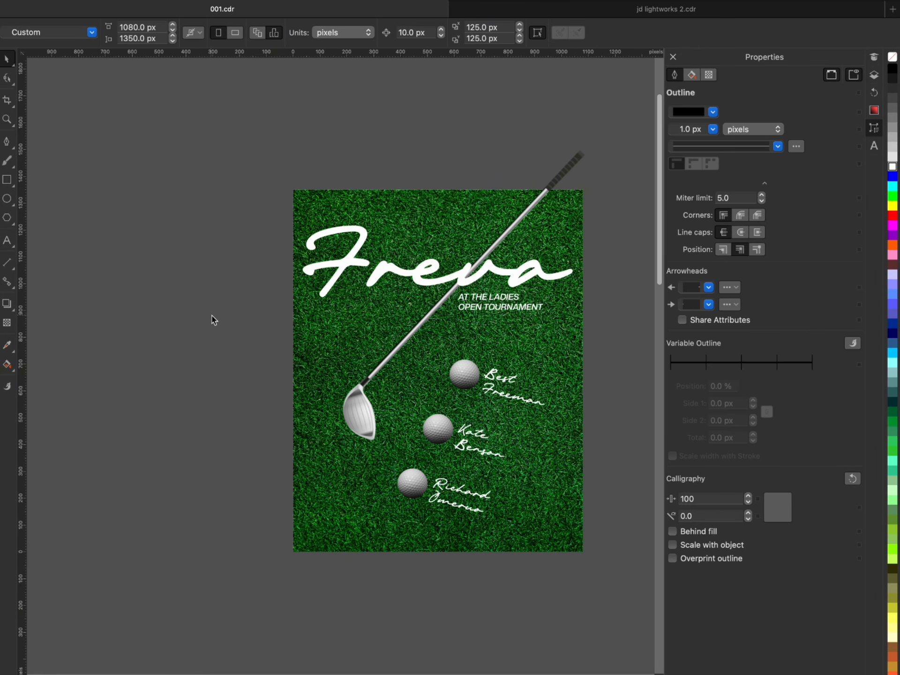
- Paste the golfer logo image, scale it to about 624 × 624 px and place it beside the page at about X -367 px
{"action": "key", "text": "super+v"}
{"action": "scroll", "coordinate": [262, 335], "scroll_direction": "down", "scroll_amount": 2}
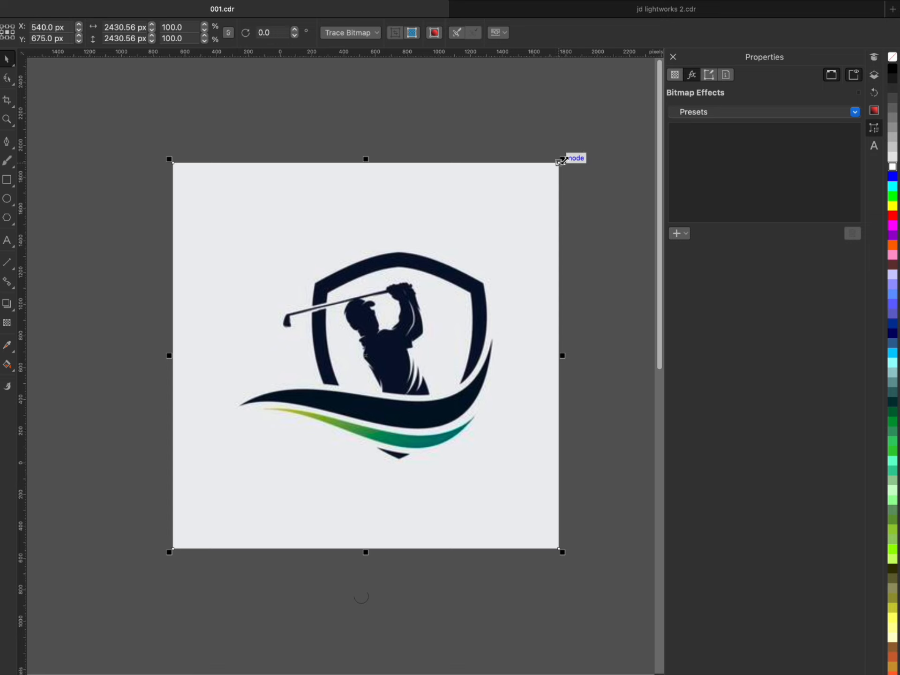
{"action": "left_click_drag", "start_coordinate": [563, 159], "coordinate": [415, 314]}
{"action": "scroll", "coordinate": [370, 360], "scroll_direction": "up", "scroll_amount": 2}
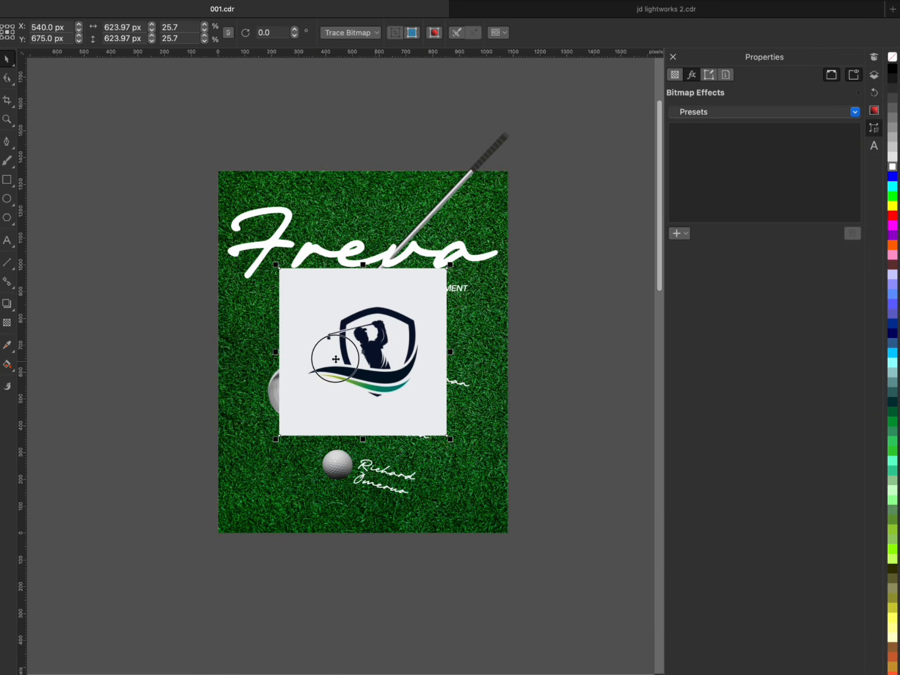
{"action": "left_click_drag", "start_coordinate": [370, 359], "coordinate": [127, 360]}
- Outline-trace the logo bitmap as Line art with the background colour removed automatically
{"action": "left_click", "coordinate": [364, 33]}
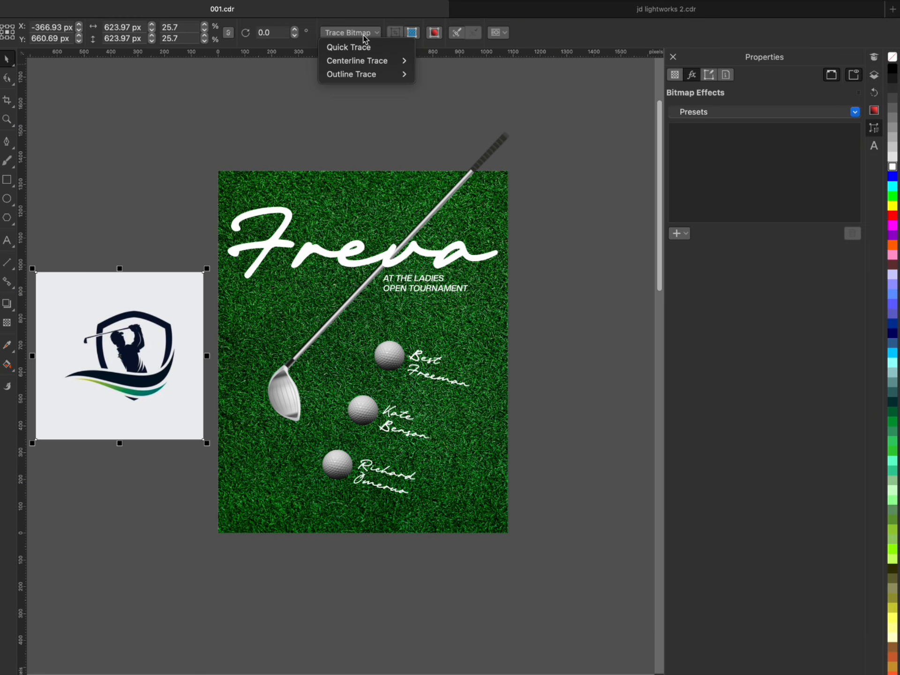
{"action": "mouse_move", "coordinate": [389, 75]}
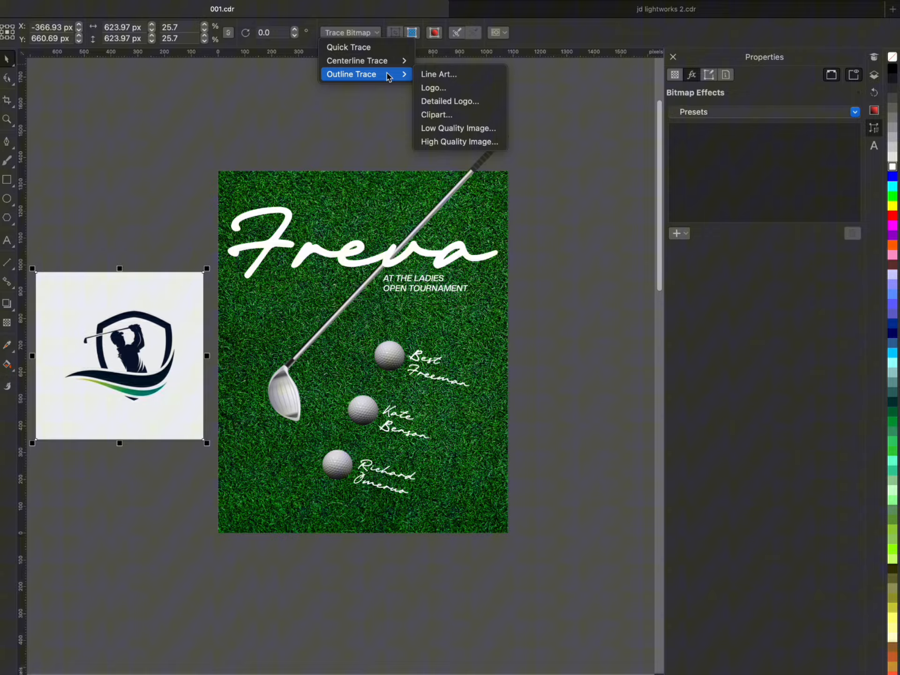
{"action": "left_click", "coordinate": [442, 75]}
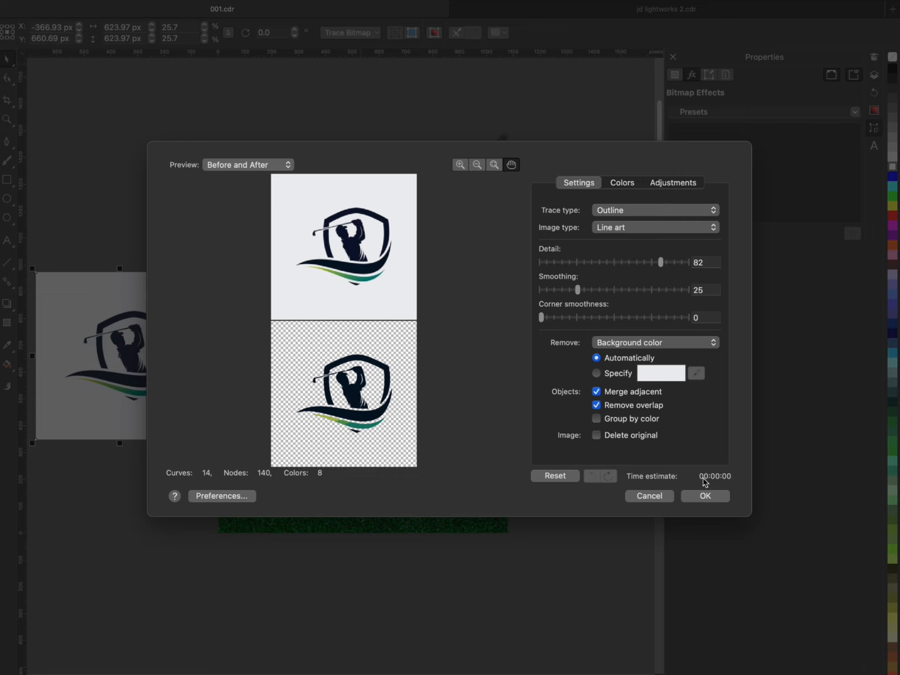
{"action": "left_click", "coordinate": [707, 496]}
- Move the traced logo to the opposite side of the page and delete the original logo bitmap
{"action": "left_click_drag", "start_coordinate": [132, 350], "coordinate": [579, 373]}
{"action": "left_click", "coordinate": [123, 353]}
{"action": "key", "text": "Delete"}
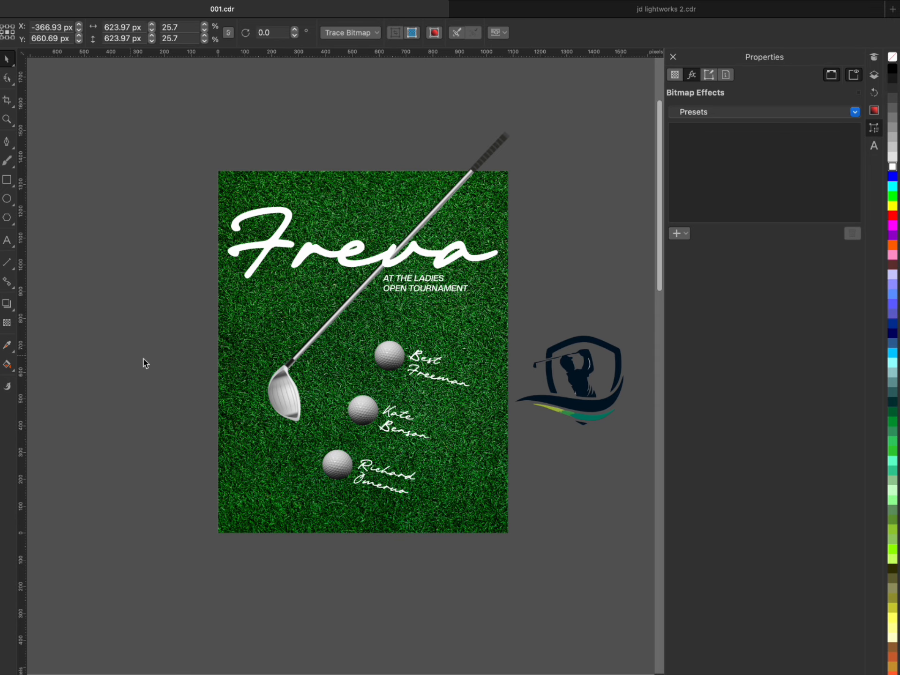
- Ungroup the traced logo and delete the pale sliver inside the golfer's raised arm
{"action": "left_click", "coordinate": [592, 399]}
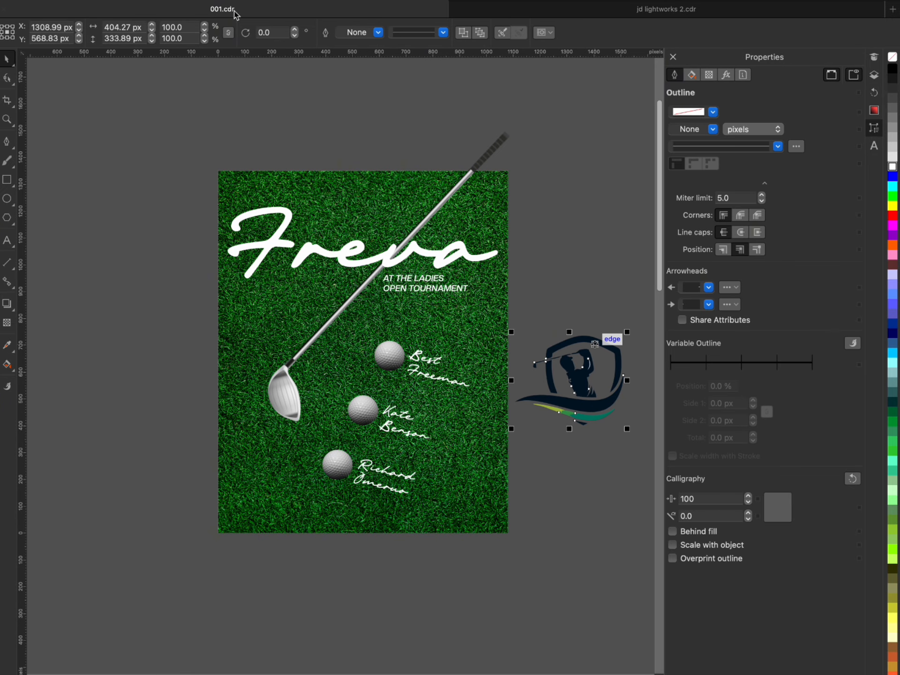
{"action": "left_click", "coordinate": [605, 361]}
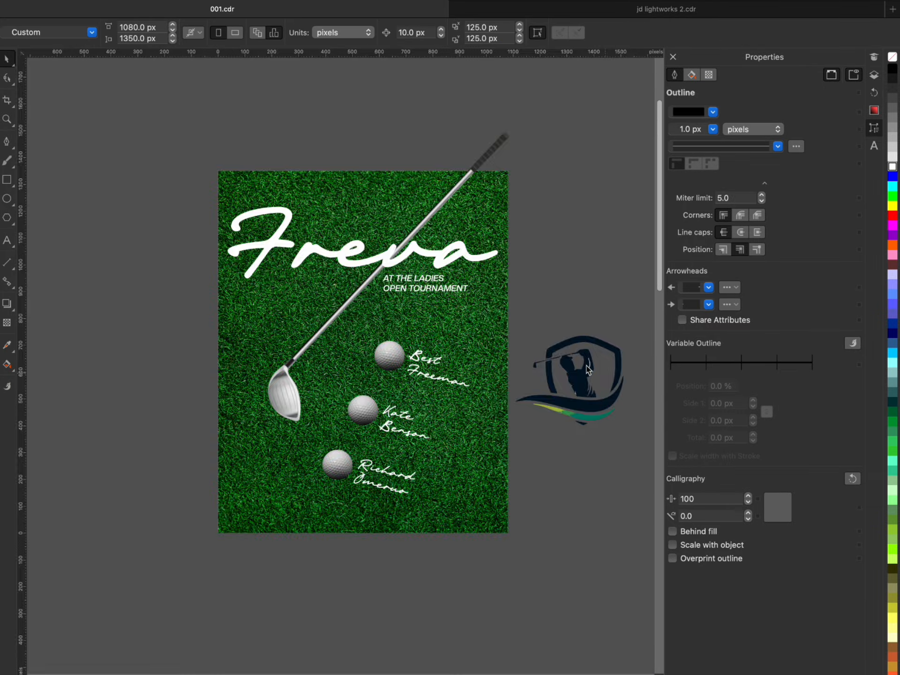
{"action": "scroll", "coordinate": [588, 367], "scroll_direction": "up", "scroll_amount": 5}
{"action": "left_click", "coordinate": [593, 335]}
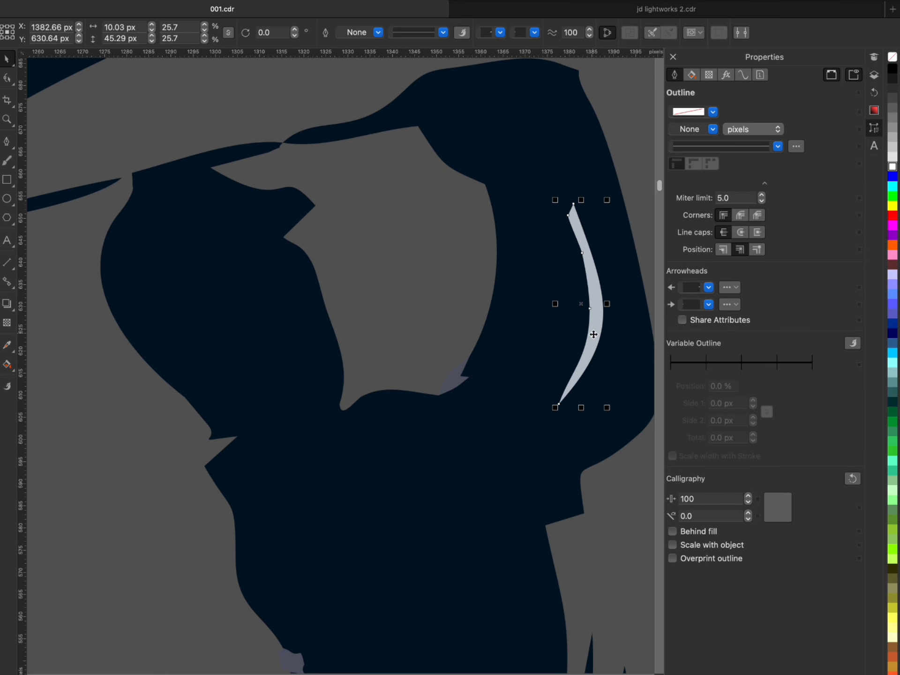
{"action": "key", "text": "Delete"}
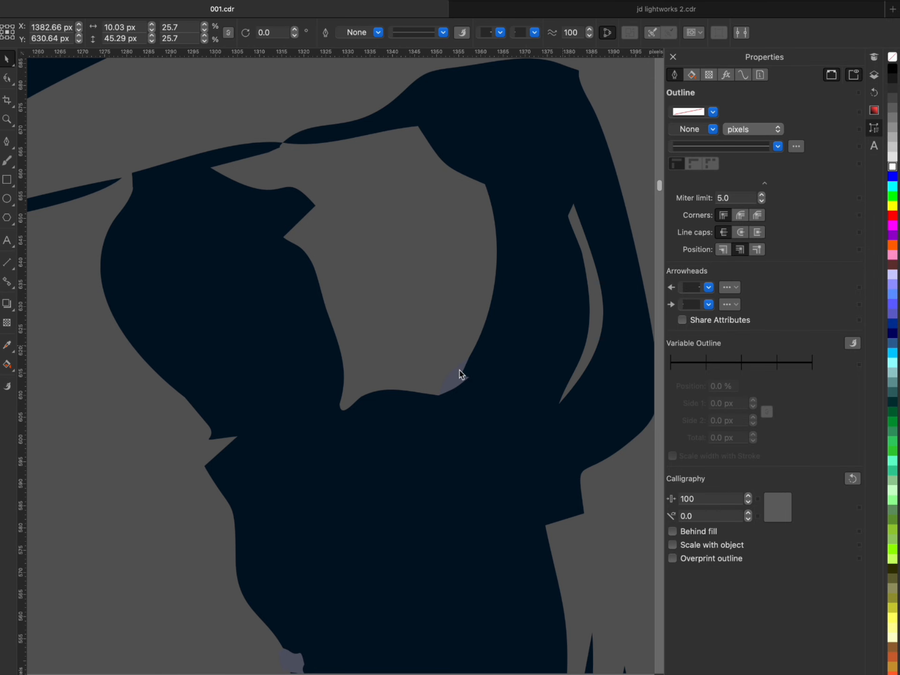
- Delete the stray greyish fragments at the golfer's shoulder and along the lower edge of the torso
{"action": "left_click", "coordinate": [460, 382]}
{"action": "scroll", "coordinate": [433, 301], "scroll_direction": "down", "scroll_amount": 2}
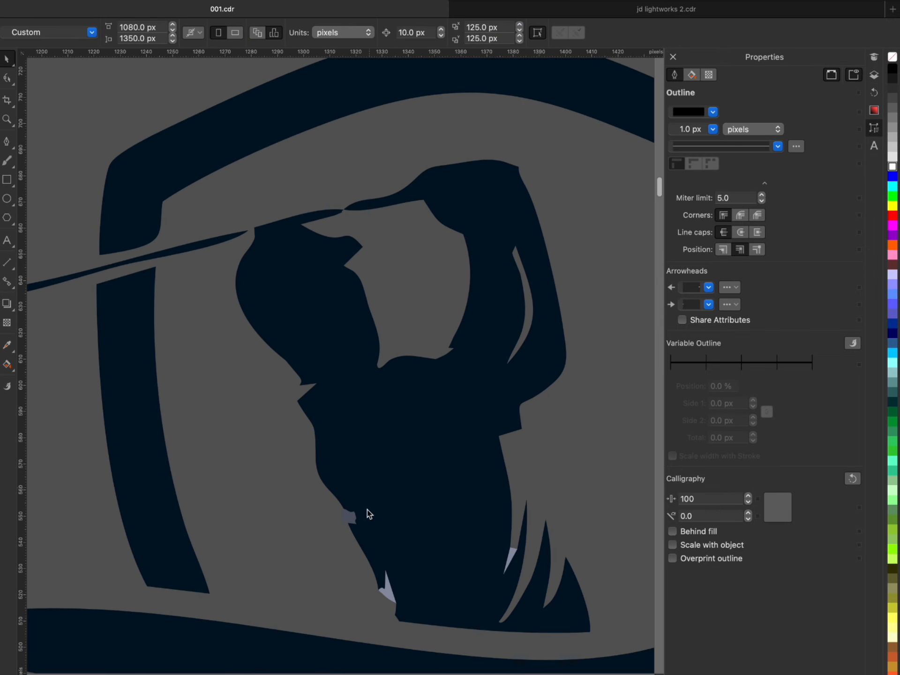
{"action": "left_click", "coordinate": [351, 516]}
{"action": "key", "text": "Delete"}
{"action": "key", "text": "Delete"}
- Remove the notch in the golfer silhouette's waist by deleting its extra nodes and converting the curved segment to a line
{"action": "double_click", "coordinate": [358, 518]}
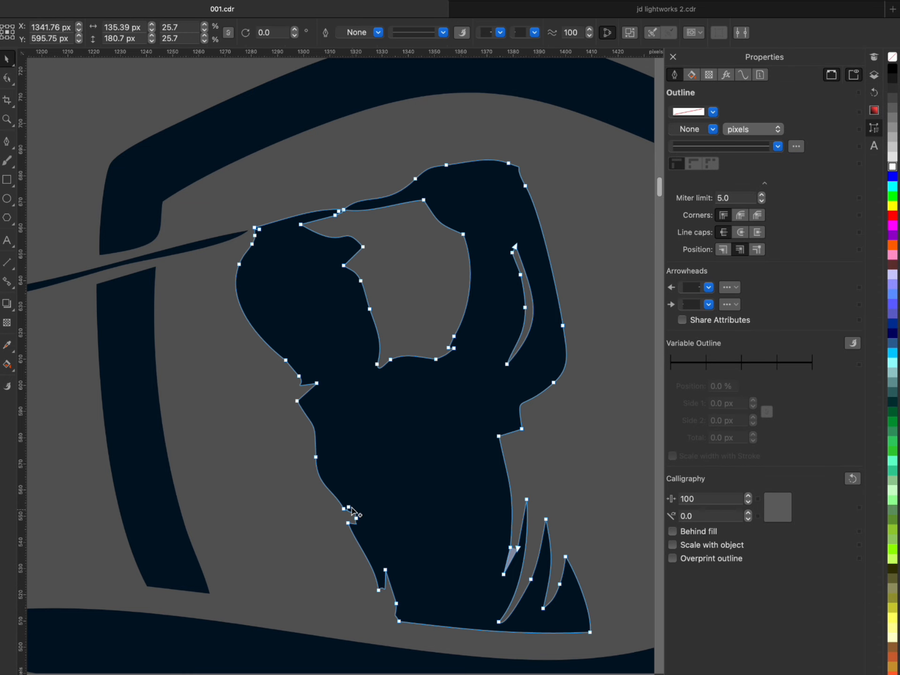
{"action": "left_click", "coordinate": [356, 519]}
{"action": "scroll", "coordinate": [349, 518], "scroll_direction": "up", "scroll_amount": 4}
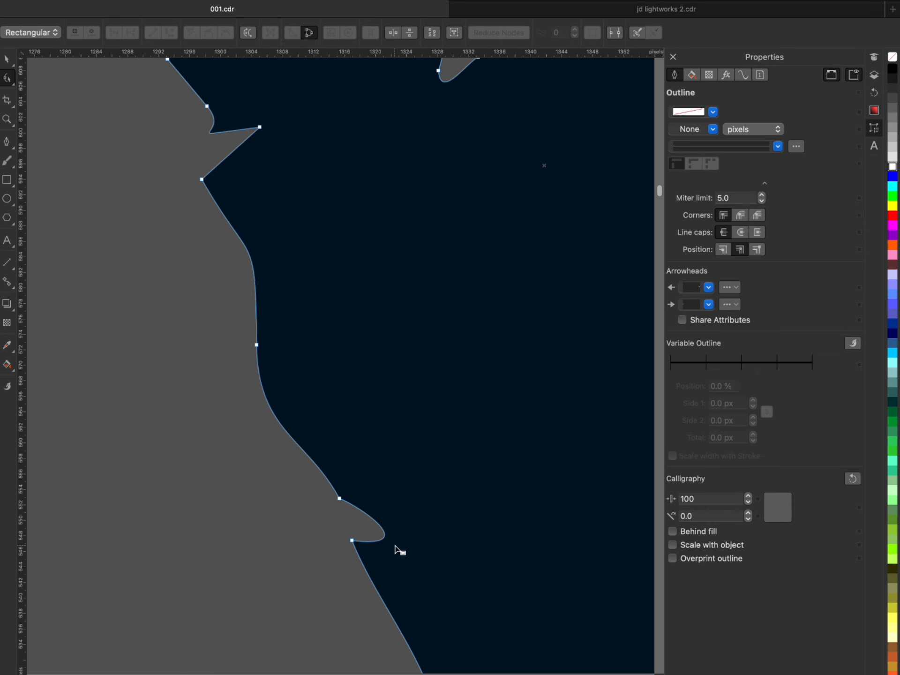
{"action": "right_click", "coordinate": [385, 535]}
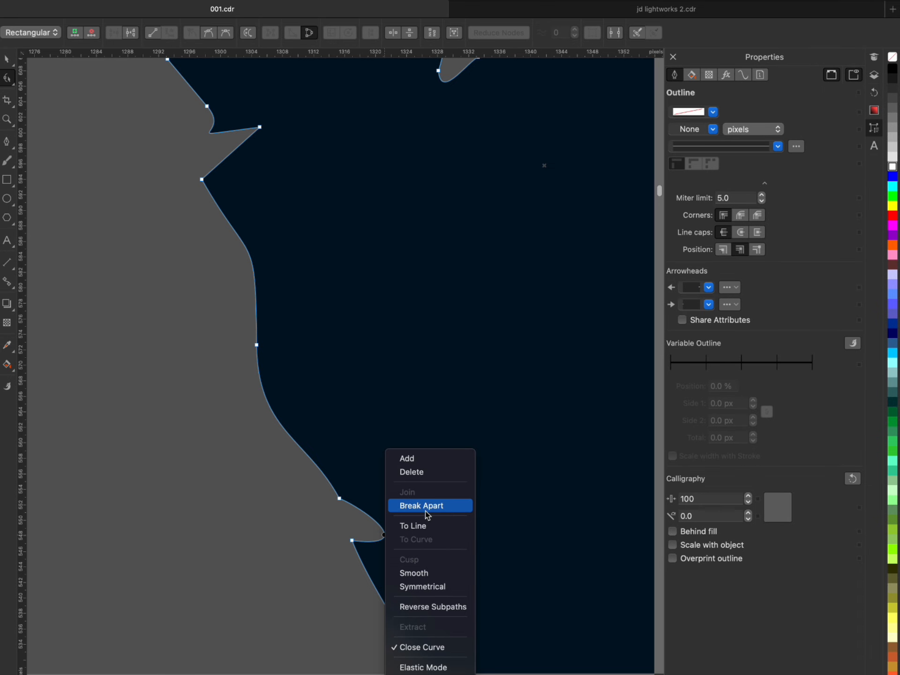
{"action": "left_click", "coordinate": [420, 527]}
{"action": "key", "text": "Delete"}
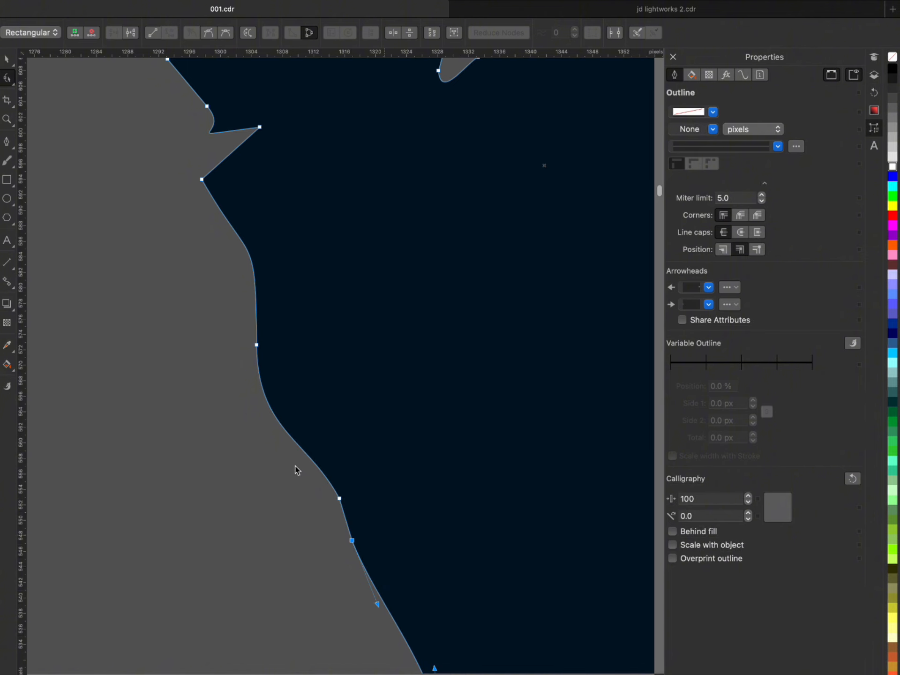
{"action": "scroll", "coordinate": [293, 468], "scroll_direction": "down", "scroll_amount": 4}
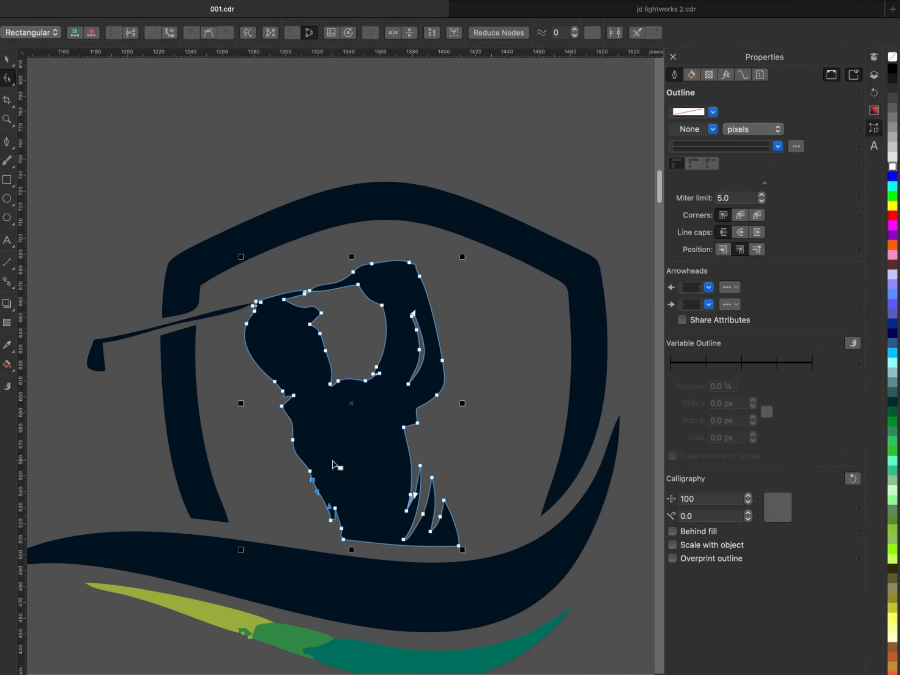
{"action": "key", "text": "space"}
{"action": "scroll", "coordinate": [436, 459], "scroll_direction": "down", "scroll_amount": 1}
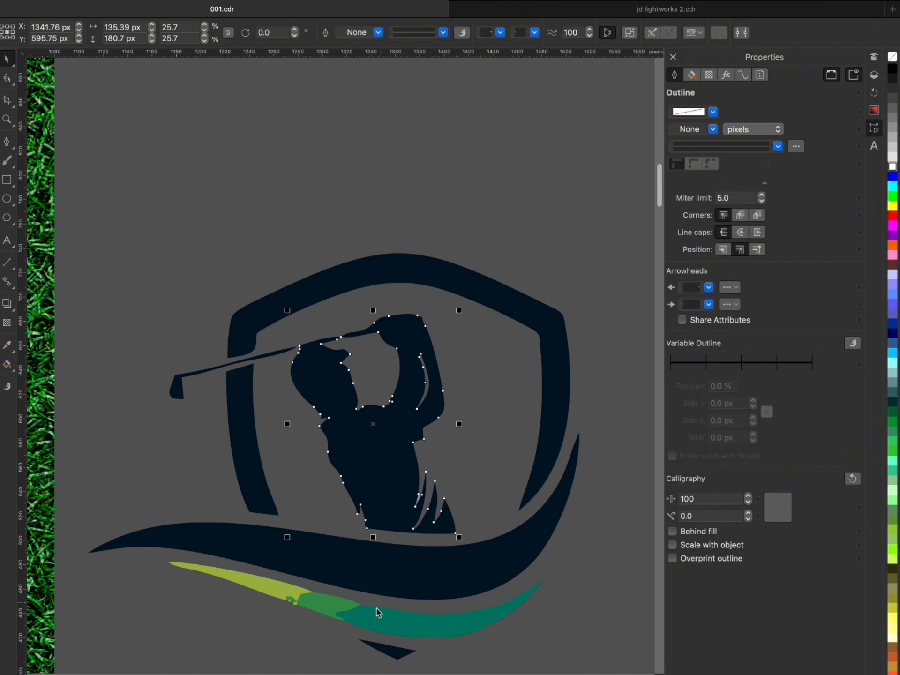
- Weld the yellow-green, green and teal pieces of the logo's lower swoosh into one shape
{"action": "scroll", "coordinate": [379, 613], "scroll_direction": "up", "scroll_amount": 1}
{"action": "left_click", "coordinate": [352, 611]}
{"action": "left_click", "coordinate": [225, 569], "text": "shift"}
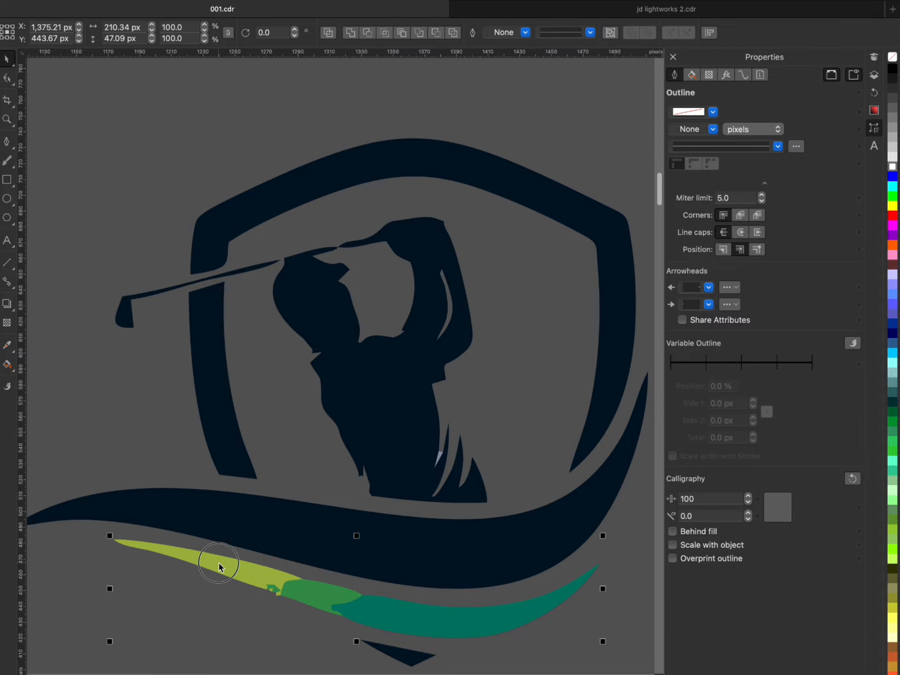
{"action": "left_click", "coordinate": [351, 32]}
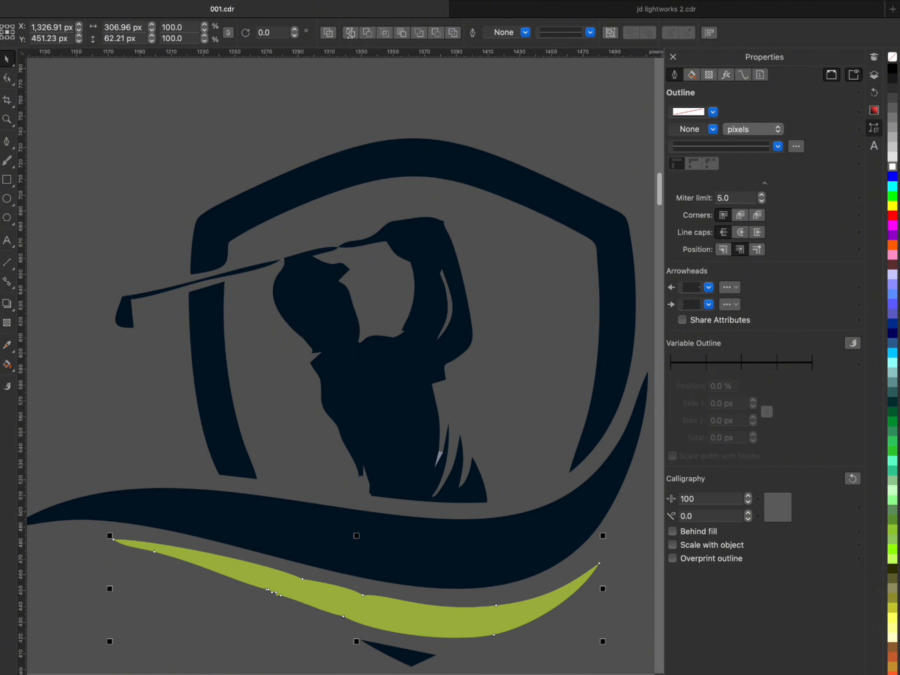
{"action": "scroll", "coordinate": [267, 184], "scroll_direction": "down", "scroll_amount": 2}
{"action": "scroll", "coordinate": [542, 497], "scroll_direction": "down", "scroll_amount": 1}
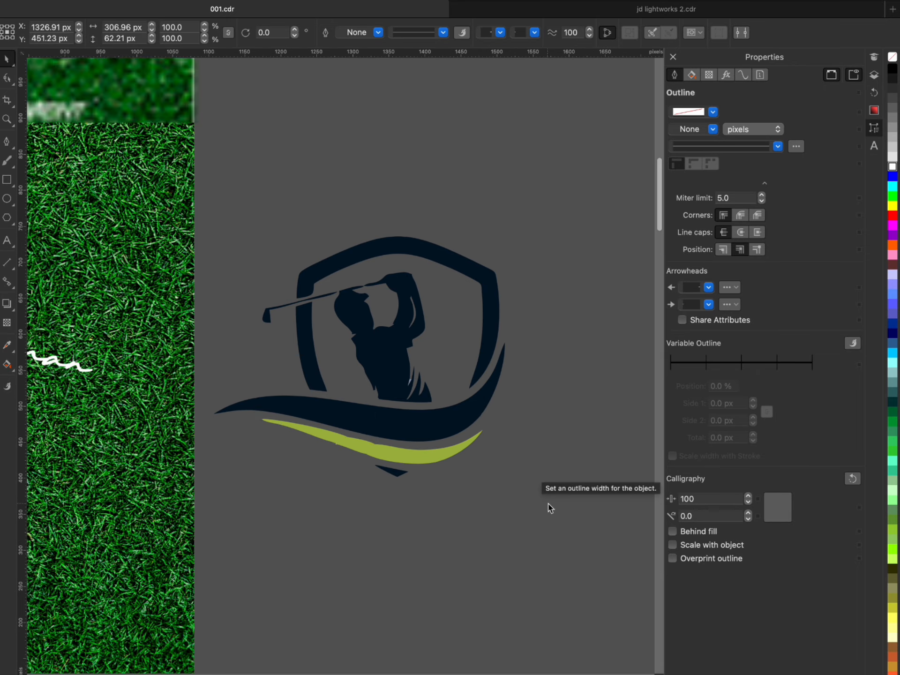
- Delete the cluster of extra nodes along the lower edge of the logo's yellow-green swoosh
{"action": "key", "text": "Escape"}
{"action": "scroll", "coordinate": [363, 447], "scroll_direction": "up", "scroll_amount": 4}
{"action": "left_click", "coordinate": [360, 445]}
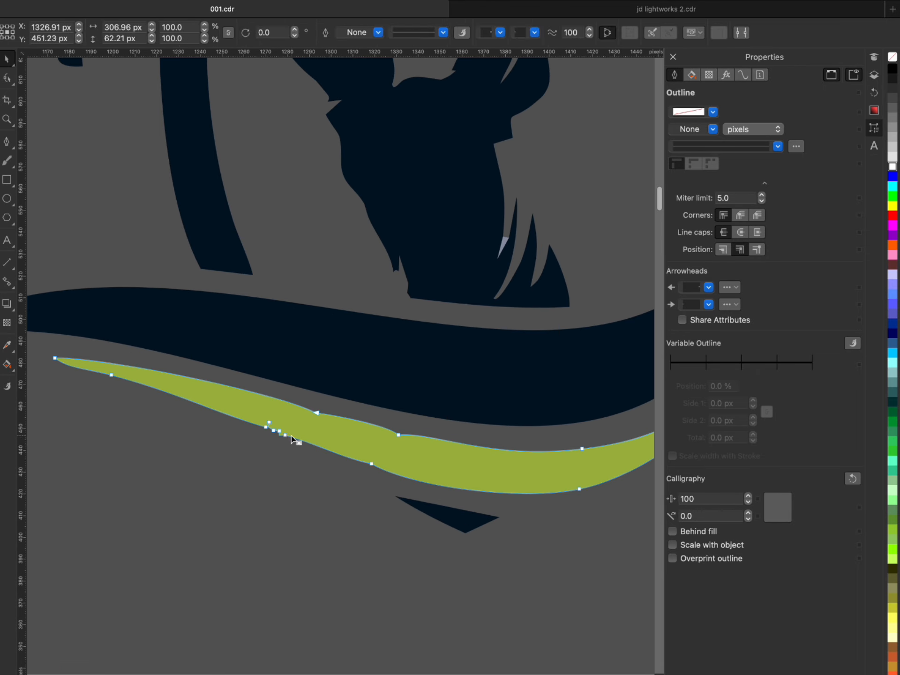
{"action": "scroll", "coordinate": [293, 437], "scroll_direction": "up", "scroll_amount": 2}
{"action": "key", "text": "F10"}
{"action": "left_click_drag", "start_coordinate": [302, 450], "coordinate": [225, 411]}
{"action": "key", "text": "Delete"}
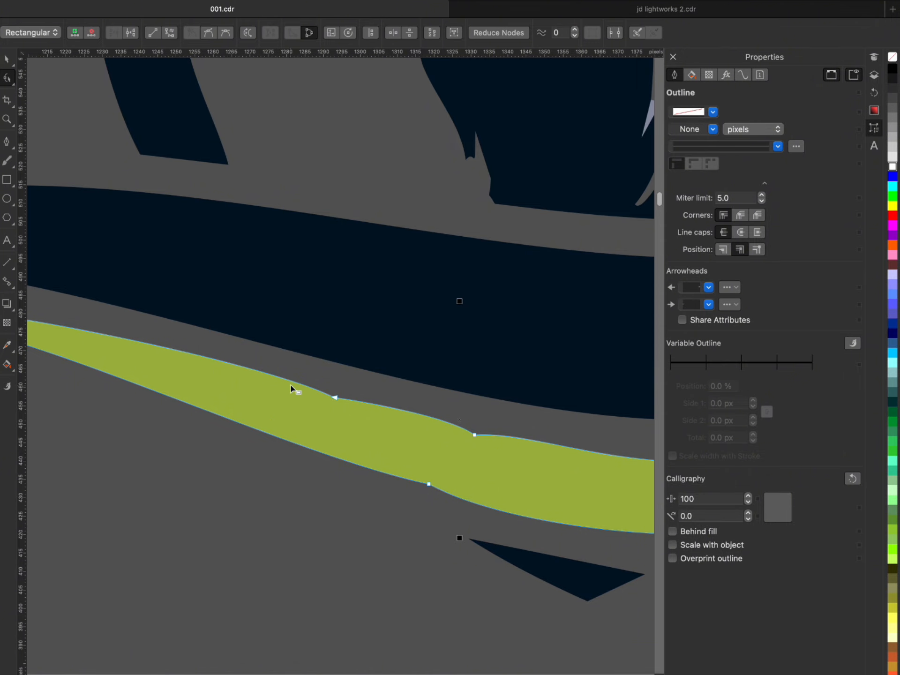
- Smooth the yellow-green swoosh by deleting the kink nodes on its upper edge and the remaining one on its lower edge
{"action": "left_click_drag", "start_coordinate": [317, 379], "coordinate": [352, 431]}
{"action": "key", "text": "Delete"}
{"action": "left_click_drag", "start_coordinate": [460, 411], "coordinate": [481, 457]}
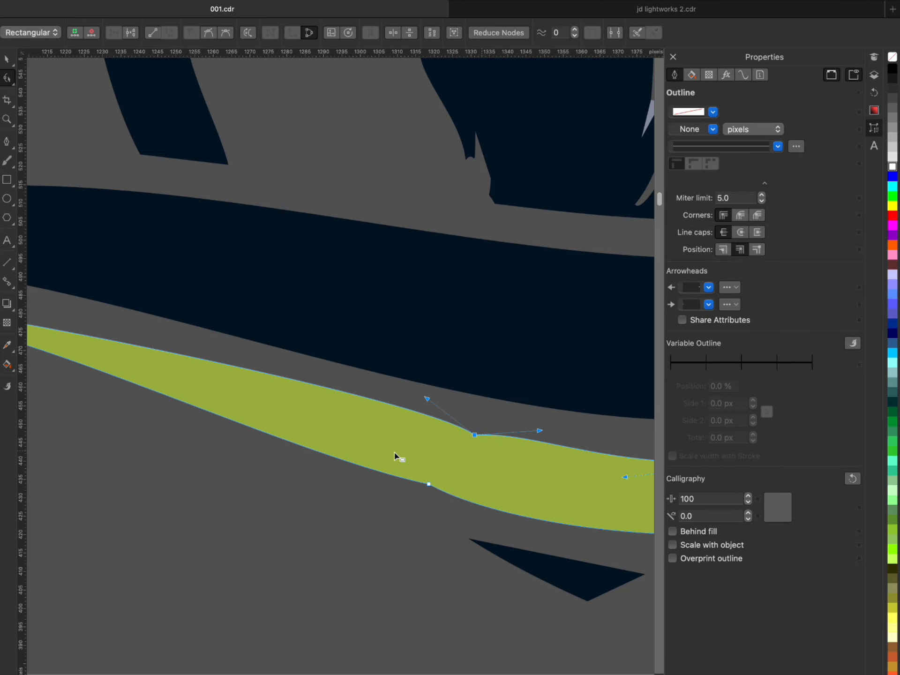
{"action": "key", "text": "Delete"}
{"action": "scroll", "coordinate": [207, 456], "scroll_direction": "down", "scroll_amount": 3}
{"action": "scroll", "coordinate": [293, 457], "scroll_direction": "up", "scroll_amount": 2}
{"action": "left_click_drag", "start_coordinate": [294, 456], "coordinate": [280, 485]}
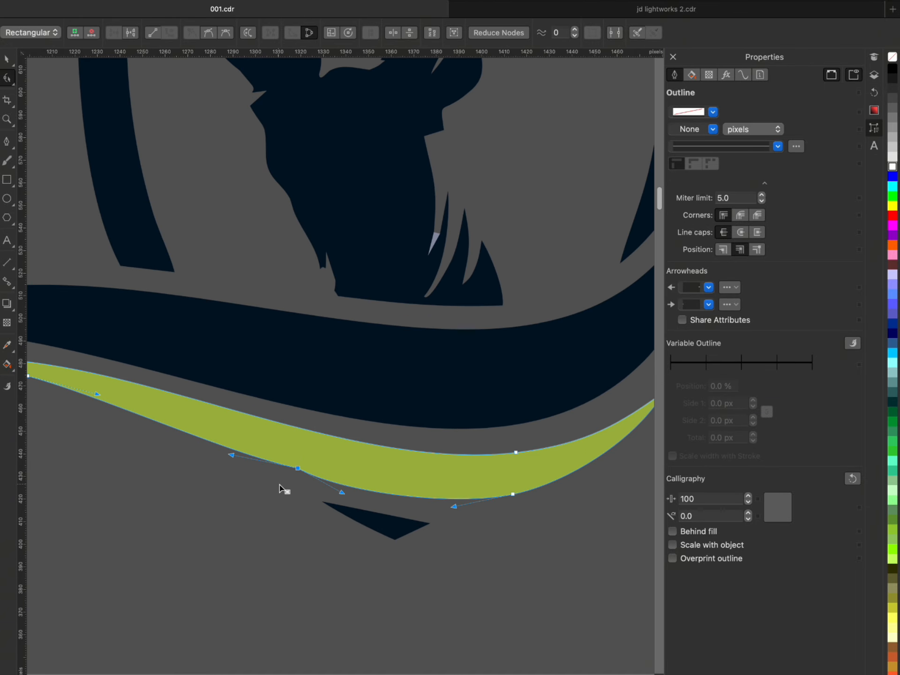
{"action": "key", "text": "Delete"}
{"action": "scroll", "coordinate": [401, 478], "scroll_direction": "down", "scroll_amount": 2}
{"action": "scroll", "coordinate": [524, 547], "scroll_direction": "down", "scroll_amount": 2}
{"action": "key", "text": "space"}
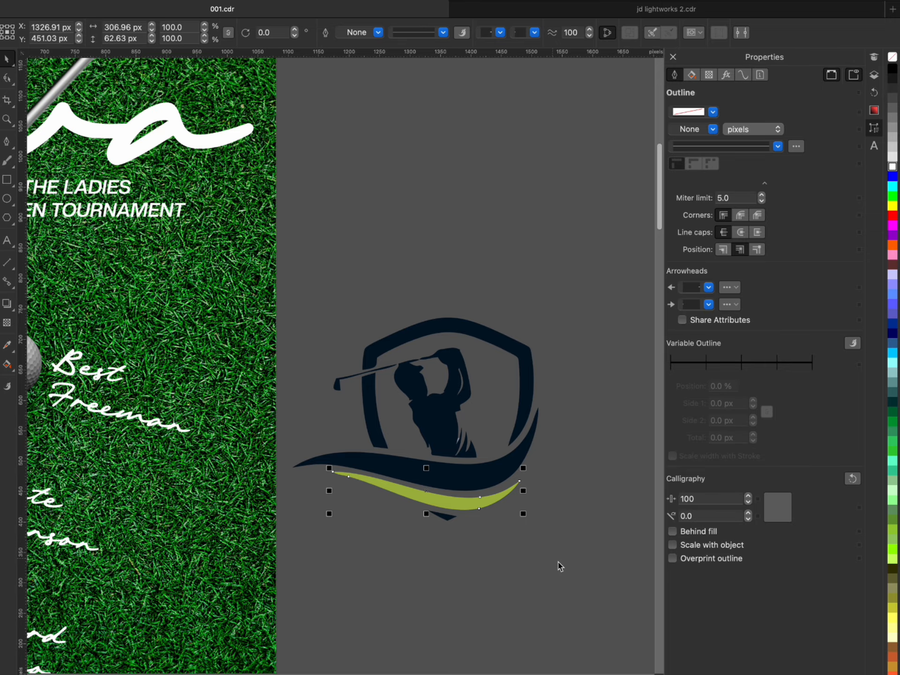
- Fill all the logo pieces with white and weld them into a single shape
{"action": "left_click_drag", "start_coordinate": [566, 563], "coordinate": [283, 288]}
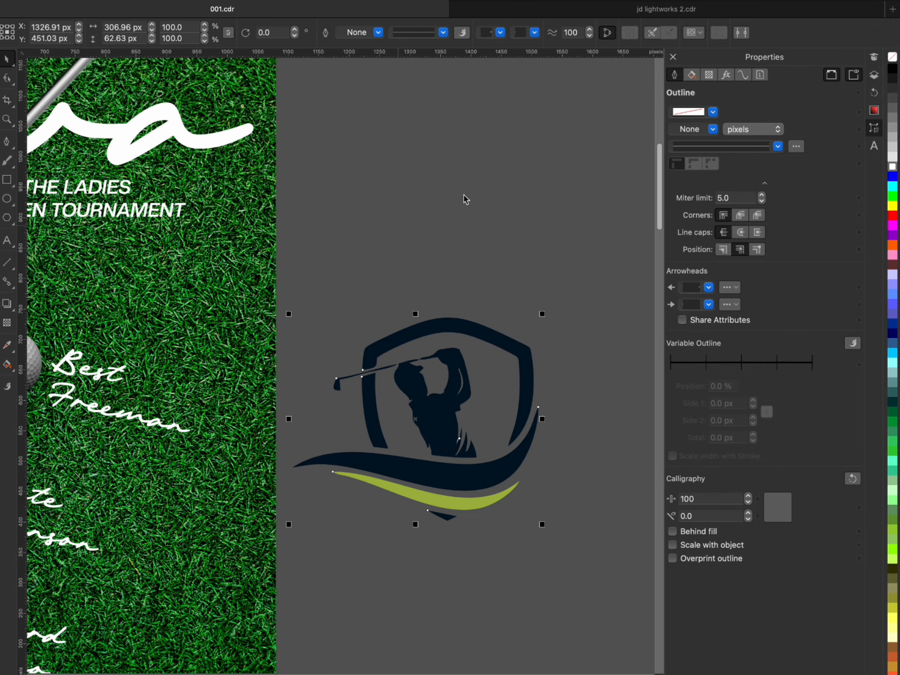
{"action": "left_click", "coordinate": [892, 167]}
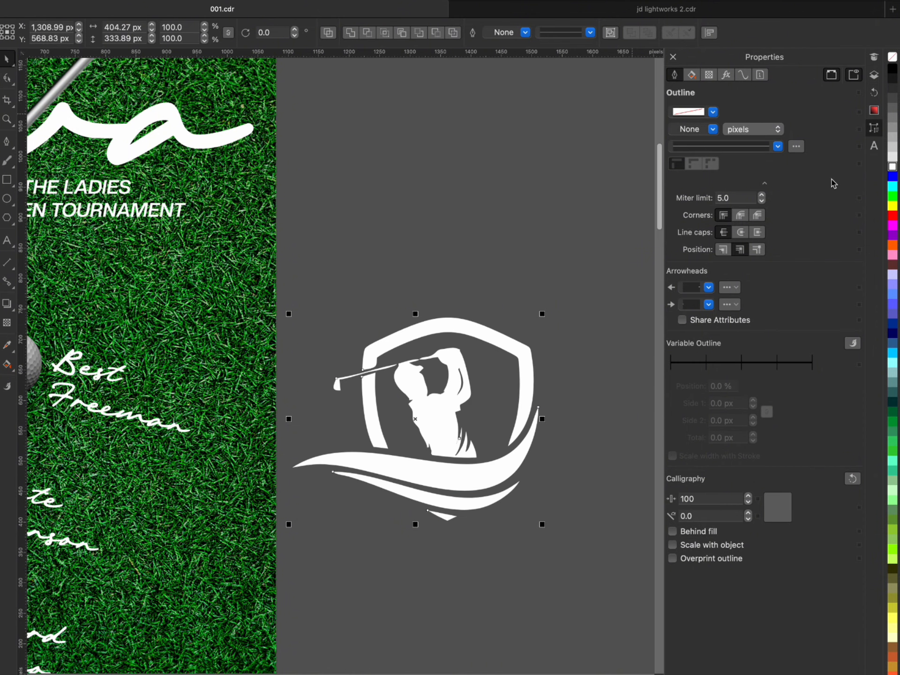
{"action": "left_click", "coordinate": [350, 36]}
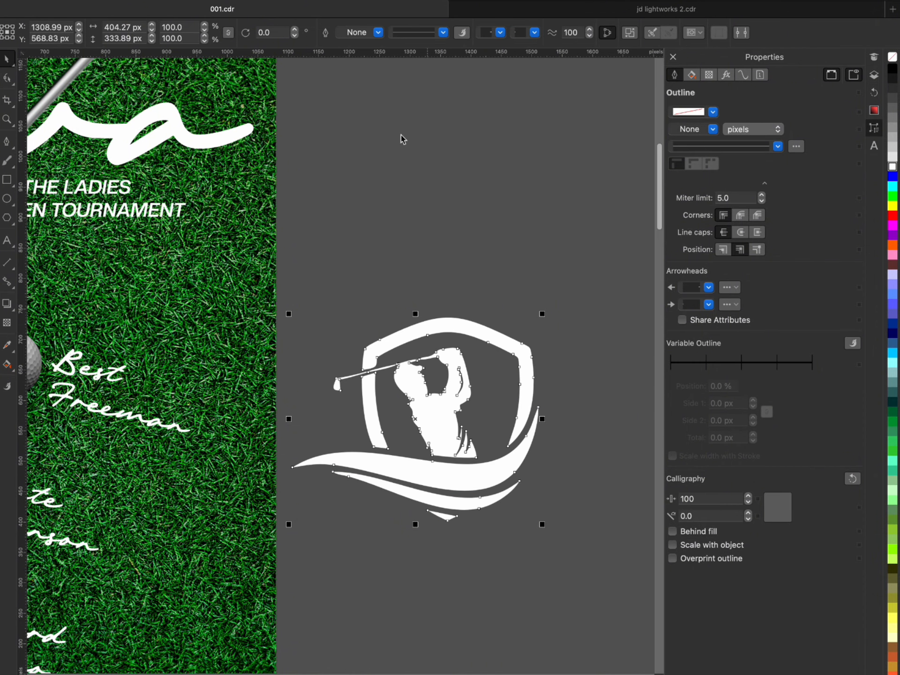
- Place the white logo in the flyer's lower-right corner, scaled down to about 48.7%
{"action": "left_click", "coordinate": [604, 282]}
{"action": "left_click", "coordinate": [446, 422]}
{"action": "left_click_drag", "start_coordinate": [446, 423], "coordinate": [468, 385]}
{"action": "scroll", "coordinate": [572, 331], "scroll_direction": "down", "scroll_amount": 3}
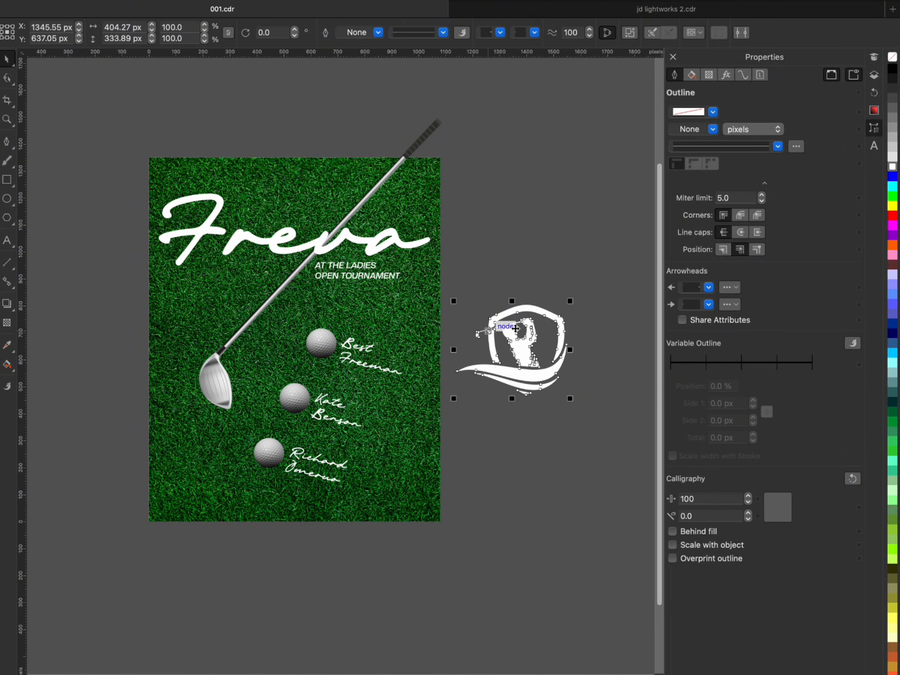
{"action": "scroll", "coordinate": [531, 334], "scroll_direction": "up", "scroll_amount": 3}
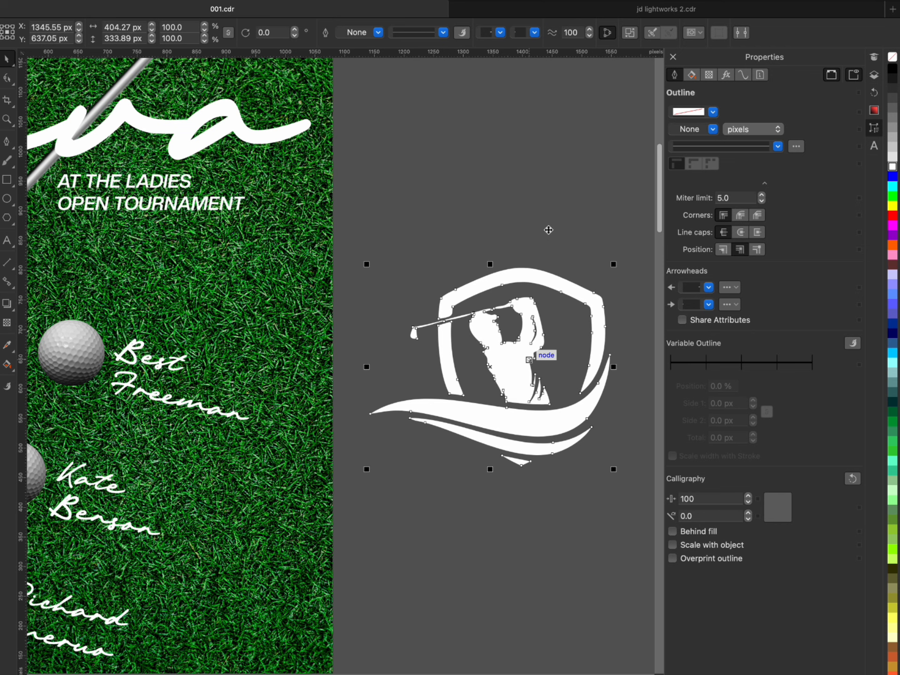
{"action": "scroll", "coordinate": [554, 208], "scroll_direction": "down", "scroll_amount": 3}
{"action": "left_click", "coordinate": [553, 210]}
{"action": "left_click", "coordinate": [532, 300]}
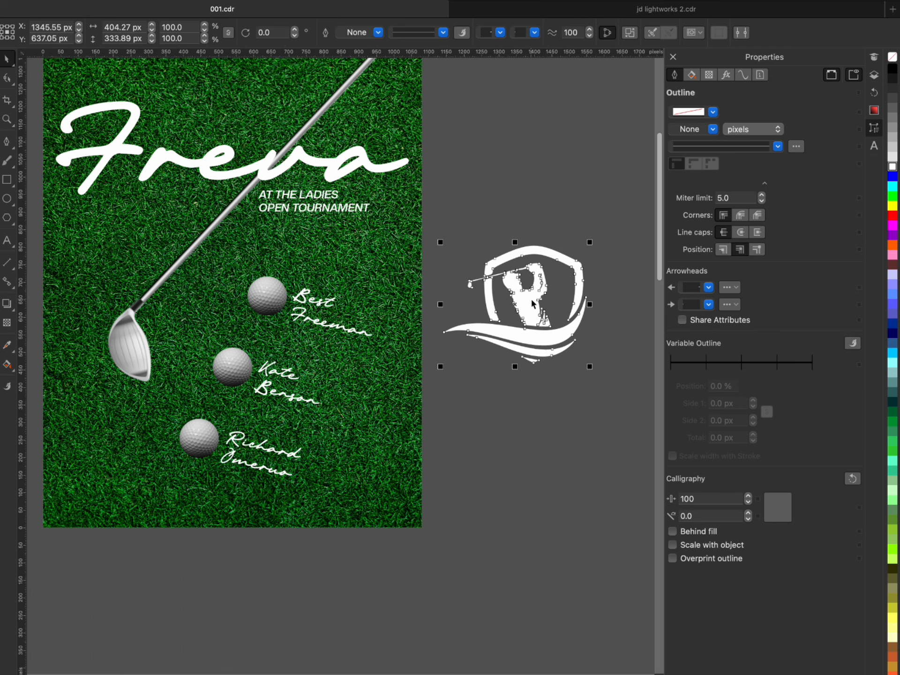
{"action": "left_click_drag", "start_coordinate": [531, 303], "coordinate": [341, 468]}
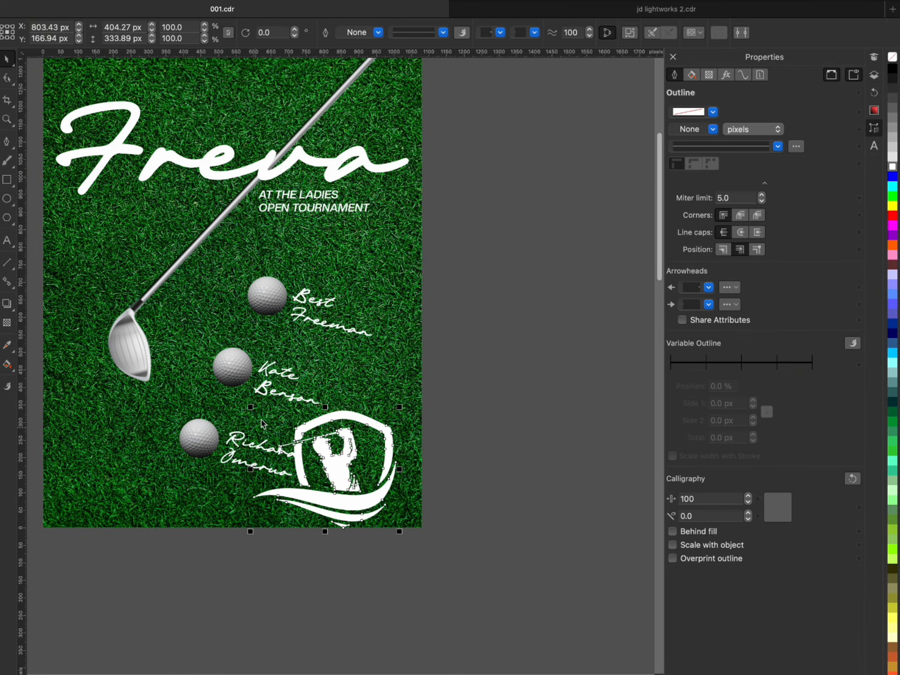
{"action": "left_click_drag", "start_coordinate": [251, 409], "coordinate": [323, 467]}
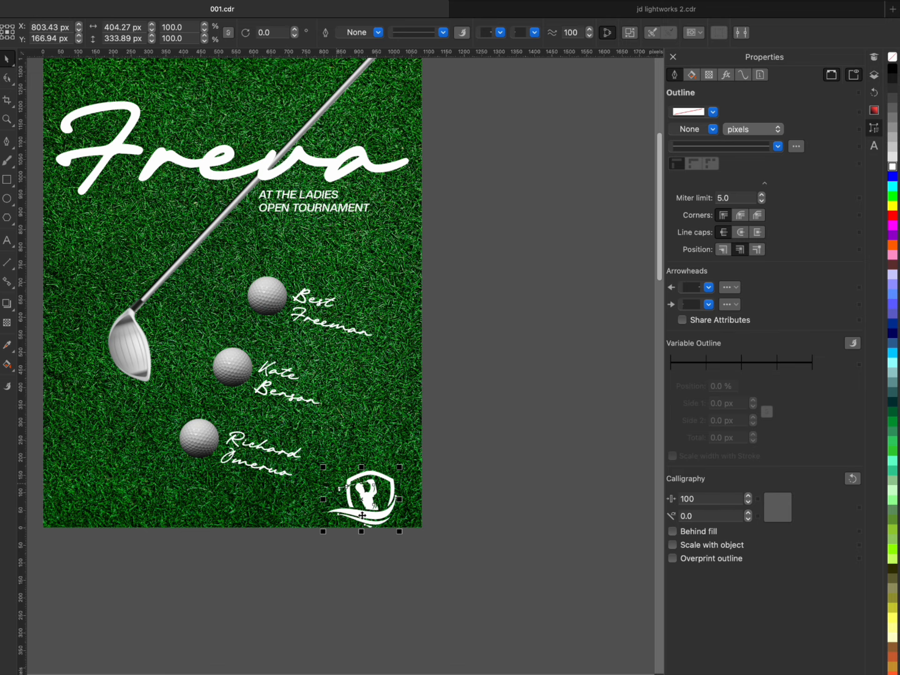
{"action": "left_click_drag", "start_coordinate": [376, 505], "coordinate": [545, 516]}
{"action": "key", "text": "super+Tab"}
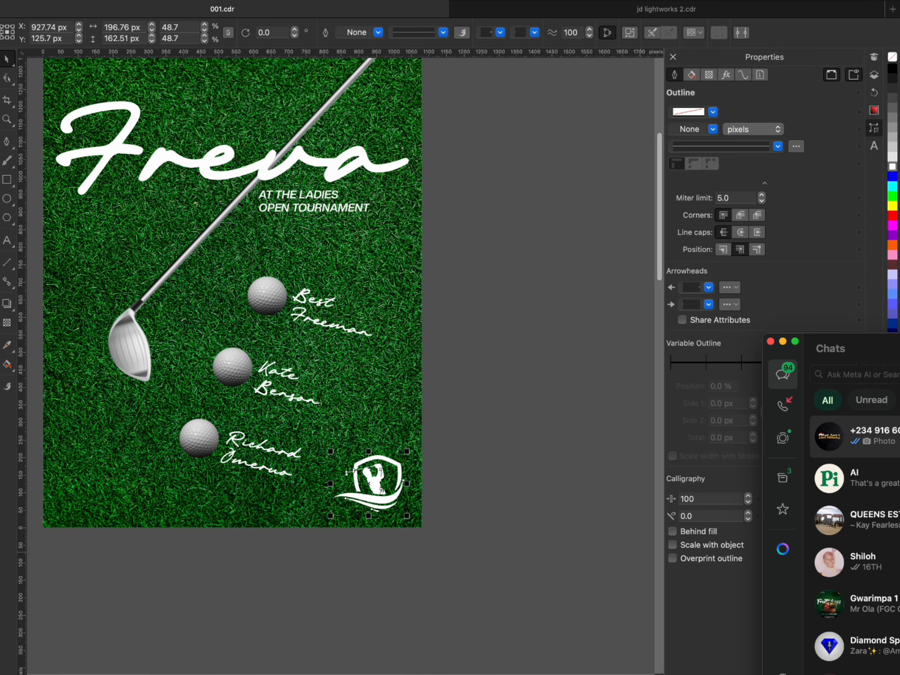
{"action": "left_click", "coordinate": [750, 647]}
{"action": "scroll", "coordinate": [547, 494], "scroll_direction": "down", "scroll_amount": 2}
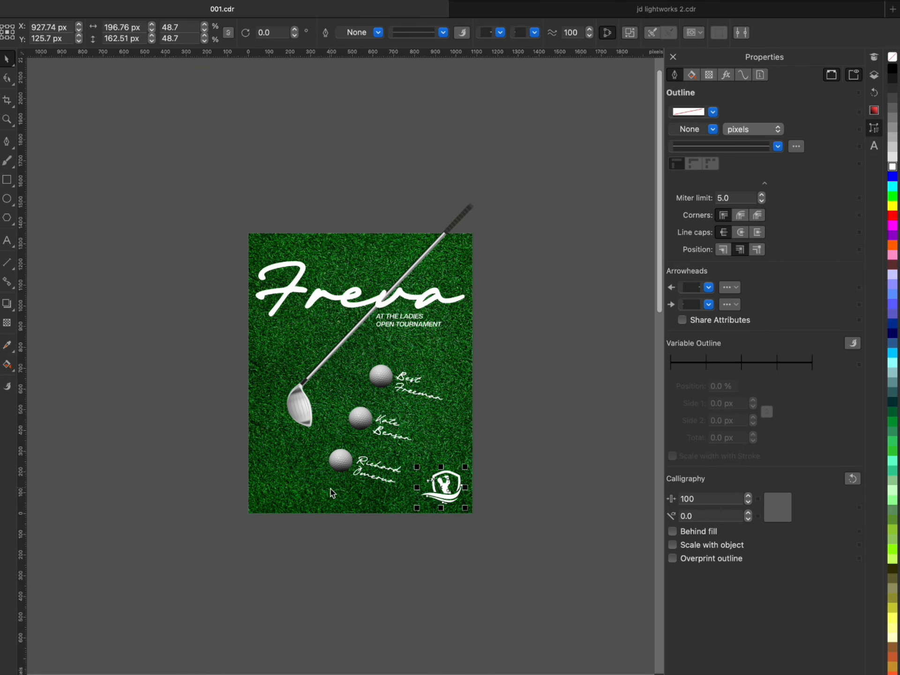
- Shrink the corner logo further and place a copy enlarged to about 181.8% across the flyer's left edge
{"action": "scroll", "coordinate": [549, 495], "scroll_direction": "up", "scroll_amount": 2}
{"action": "left_click_drag", "start_coordinate": [481, 457], "coordinate": [476, 510]}
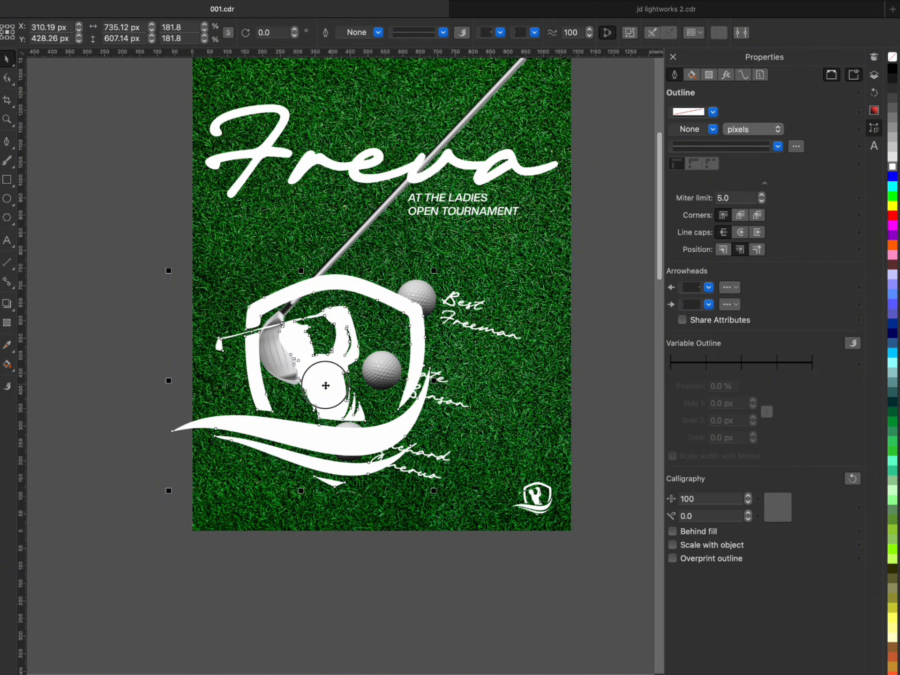
{"action": "left_click_drag", "start_coordinate": [263, 381], "coordinate": [156, 383]}
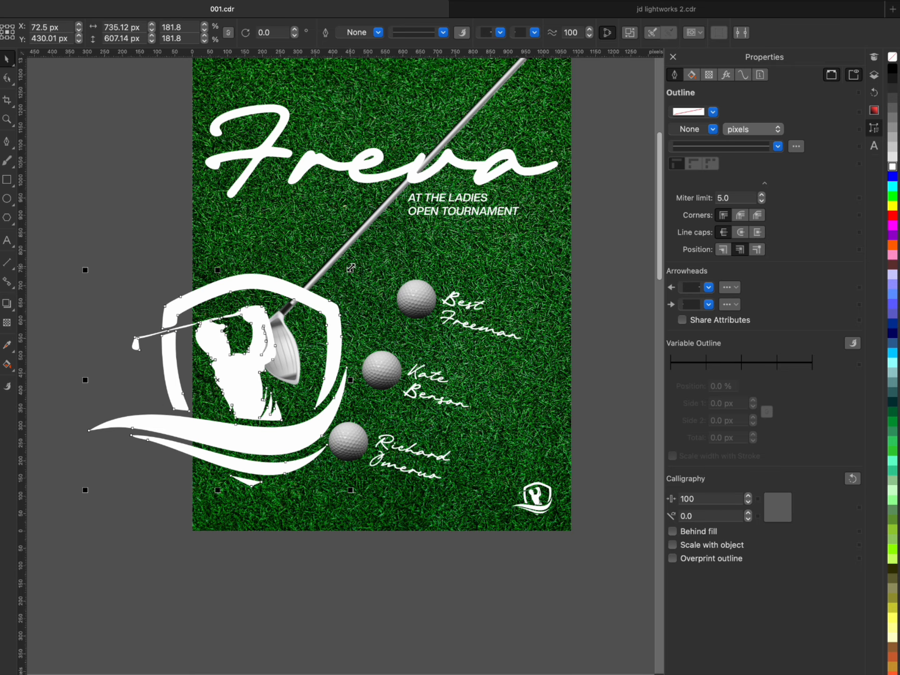
- Rotate the large logo copy to about 346° and enlarge it to about 213.9%, overhanging the flyer's lower-left edge
{"action": "mouse_move", "coordinate": [347, 261]}
{"action": "left_mouse_down"}
{"action": "mouse_move", "coordinate": [363, 293]}
{"action": "mouse_move", "coordinate": [341, 314]}
{"action": "left_mouse_up"}
{"action": "left_click", "coordinate": [249, 355]}
{"action": "left_click", "coordinate": [250, 355]}
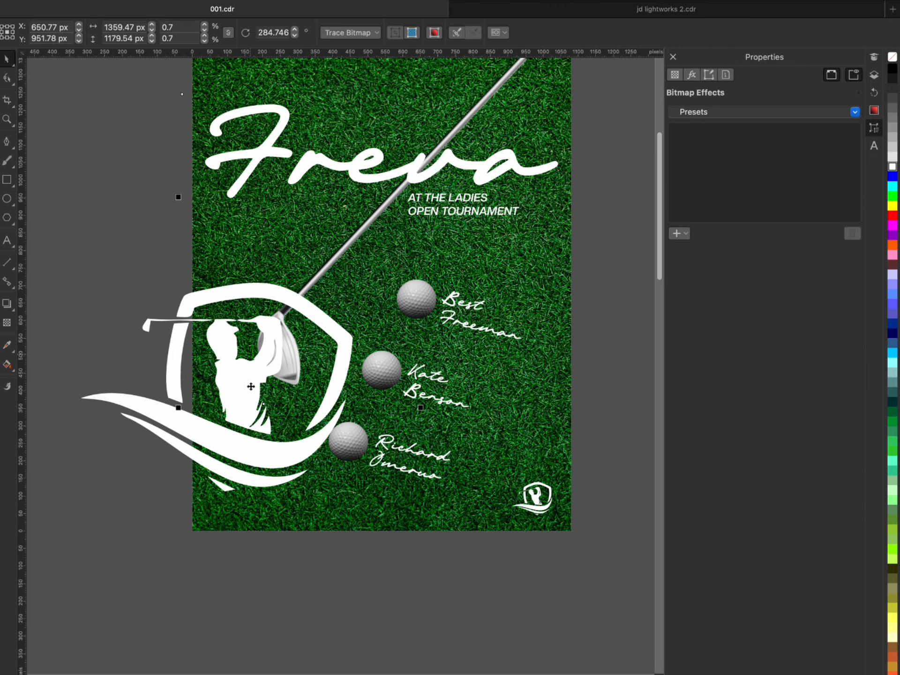
{"action": "left_click", "coordinate": [248, 391]}
{"action": "left_click_drag", "start_coordinate": [247, 391], "coordinate": [236, 394]}
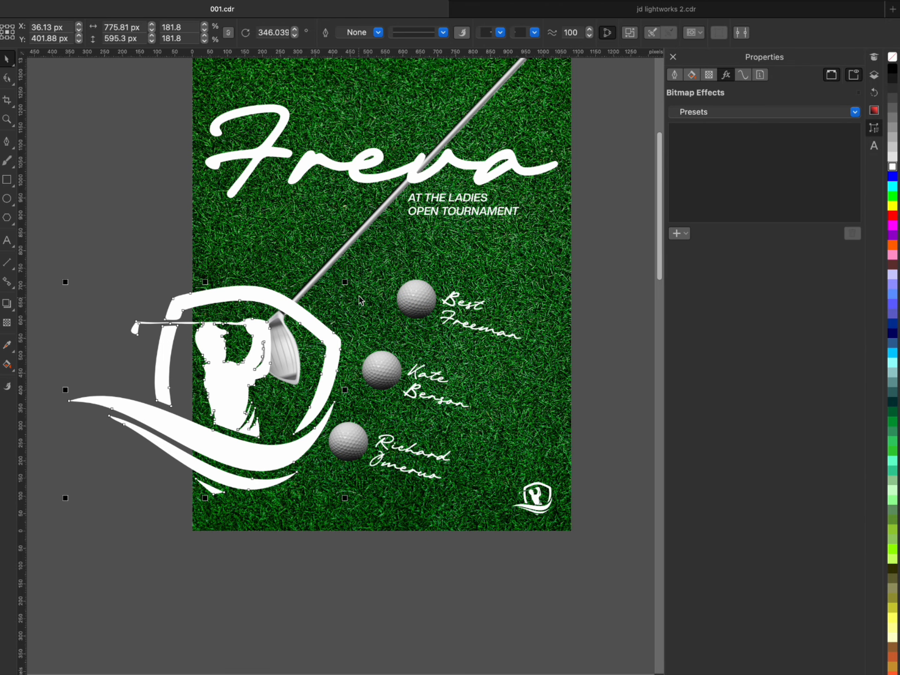
{"action": "left_click_drag", "start_coordinate": [347, 284], "coordinate": [394, 221]}
{"action": "left_click_drag", "start_coordinate": [240, 380], "coordinate": [227, 408]}
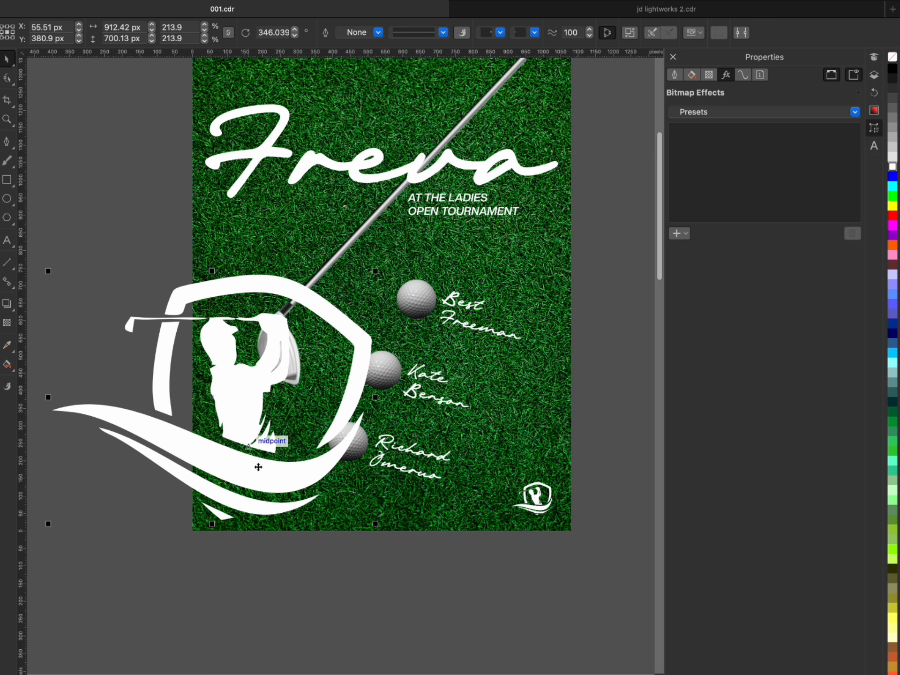
- Bring the golf club to the front of the large logo and shift that logo slightly down and left
{"action": "scroll", "coordinate": [258, 465], "scroll_direction": "down", "scroll_amount": 1}
{"action": "left_click", "coordinate": [459, 171]}
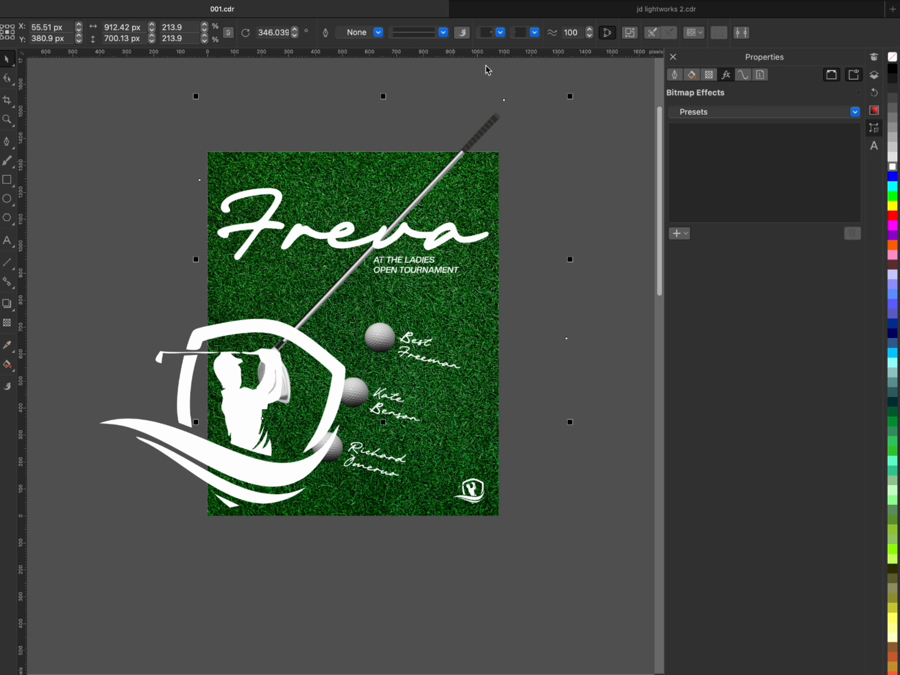
{"action": "key", "text": "shift+Page_Up"}
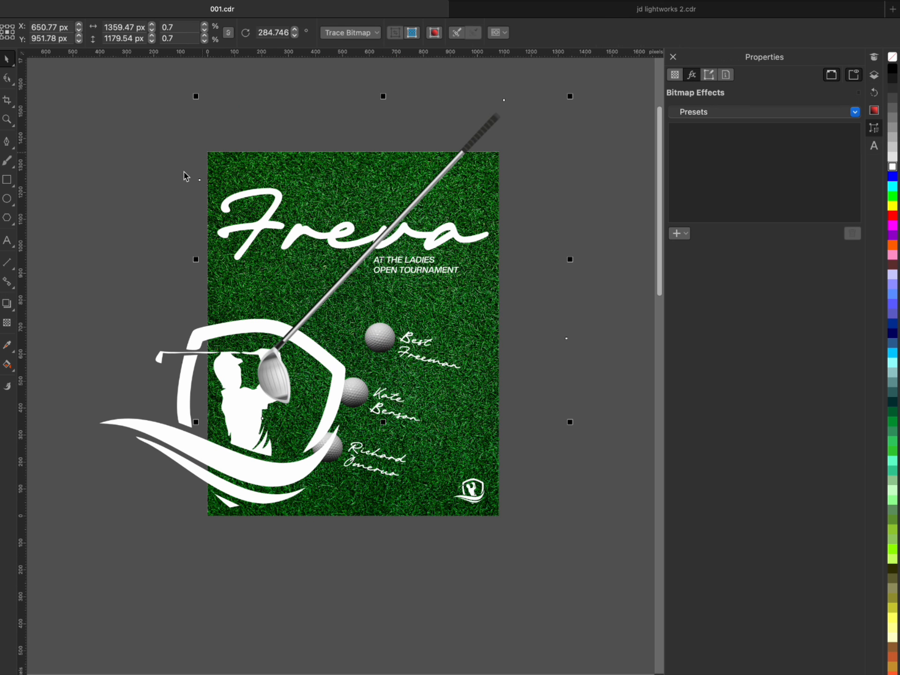
{"action": "left_click", "coordinate": [420, 540]}
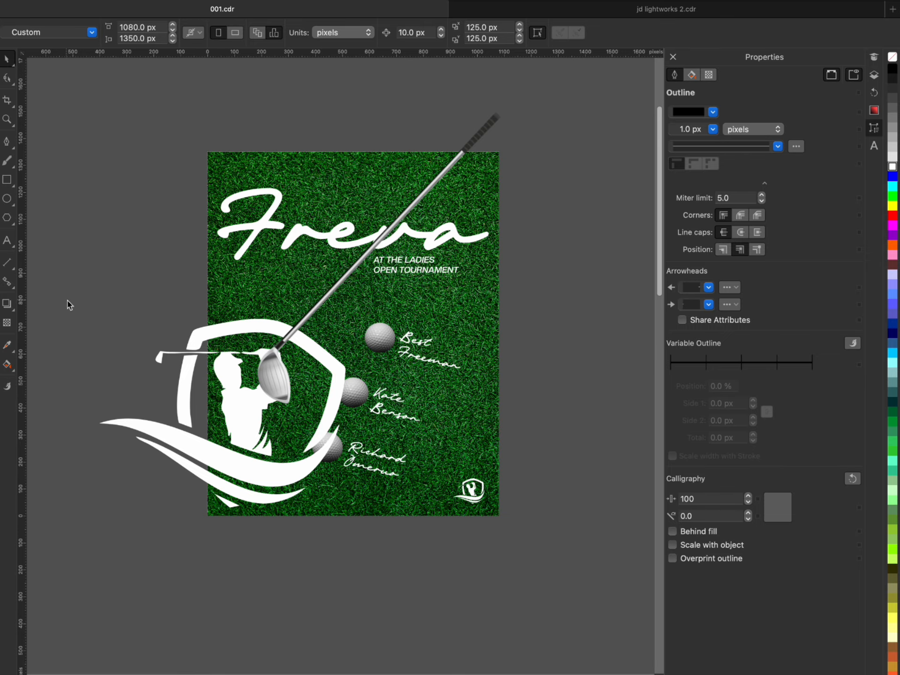
{"action": "left_click_drag", "start_coordinate": [231, 454], "coordinate": [211, 484]}
{"action": "left_click", "coordinate": [646, 341]}
- Open the grass background's PowerClip contents and add a perspective effect to the grass image
{"action": "scroll", "coordinate": [302, 169], "scroll_direction": "up", "scroll_amount": 2}
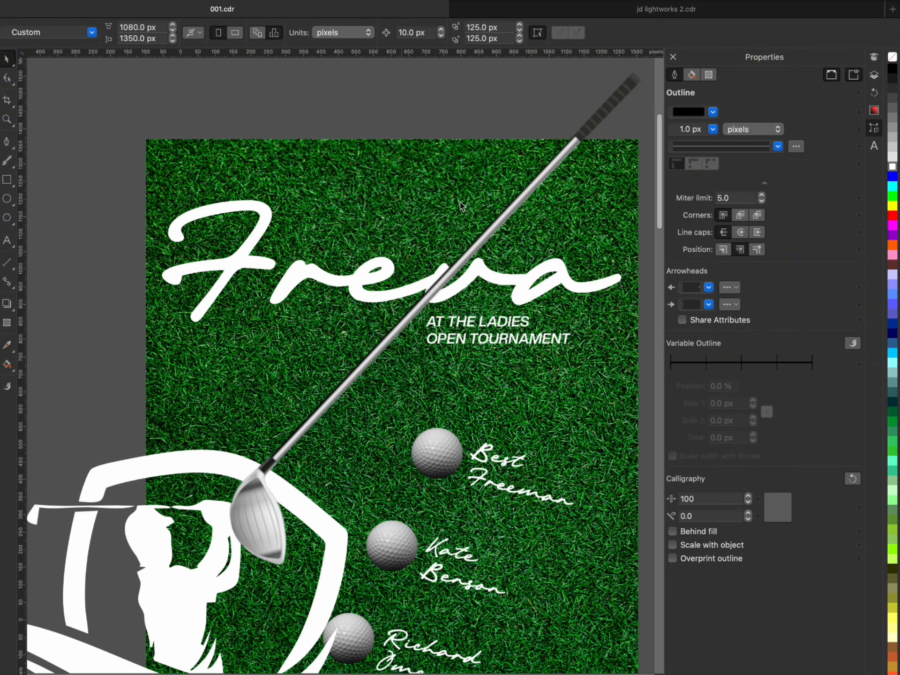
{"action": "scroll", "coordinate": [387, 218], "scroll_direction": "down", "scroll_amount": 2}
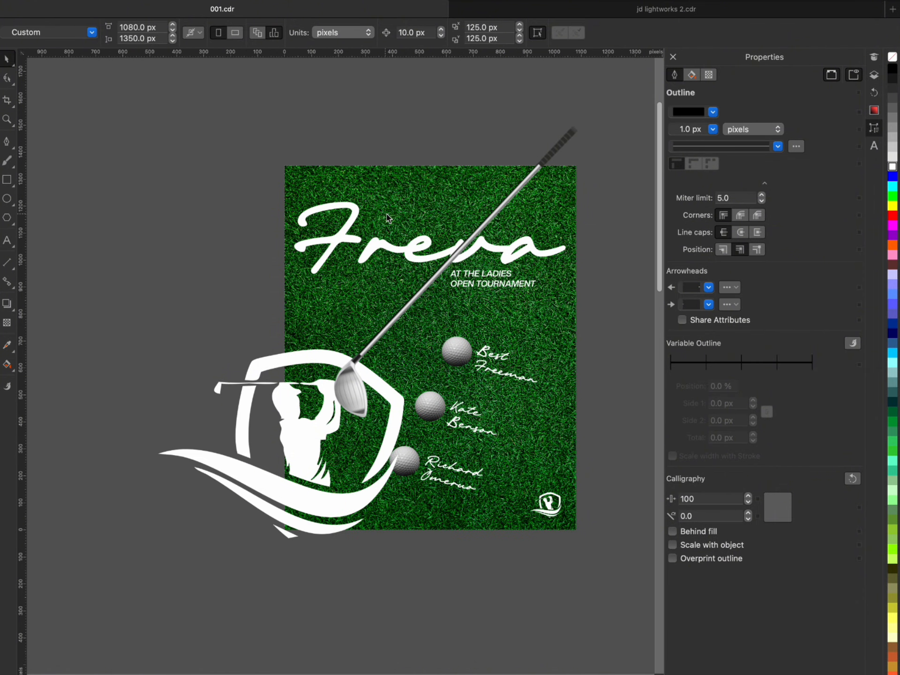
{"action": "double_click", "coordinate": [444, 197]}
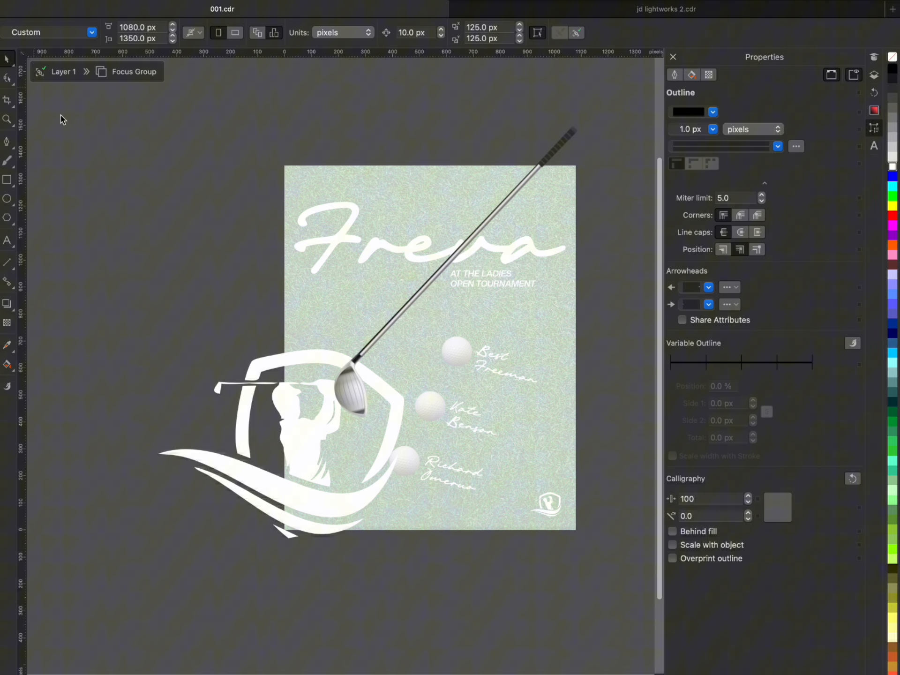
{"action": "left_click", "coordinate": [64, 71]}
{"action": "double_click", "coordinate": [287, 331]}
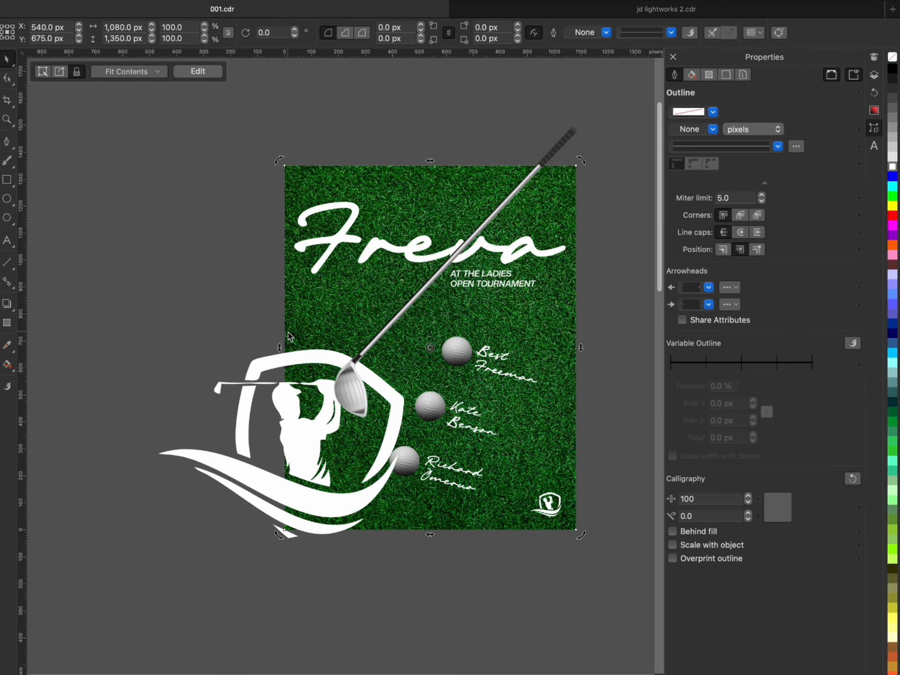
{"action": "scroll", "coordinate": [218, 303], "scroll_direction": "down", "scroll_amount": 2}
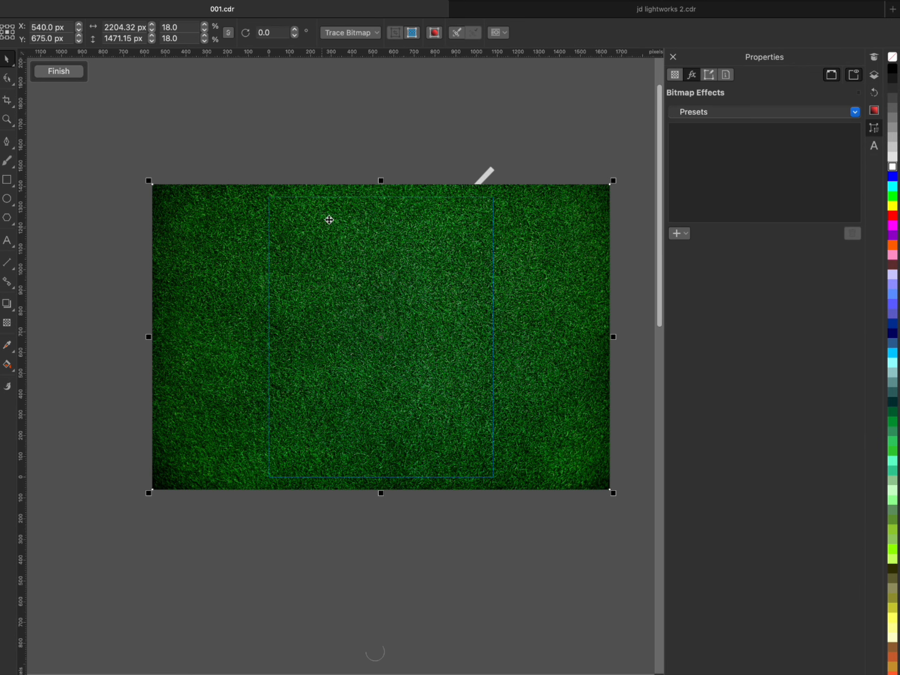
{"action": "left_click", "coordinate": [305, 232]}
{"action": "left_click", "coordinate": [227, 0]}
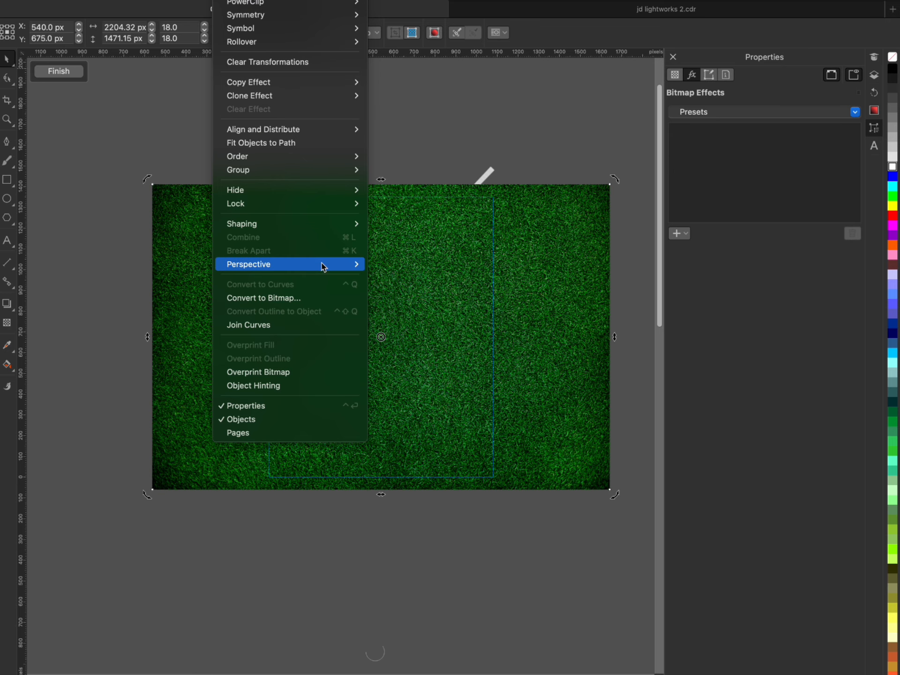
{"action": "left_click", "coordinate": [373, 264]}
{"action": "key", "text": "F10"}
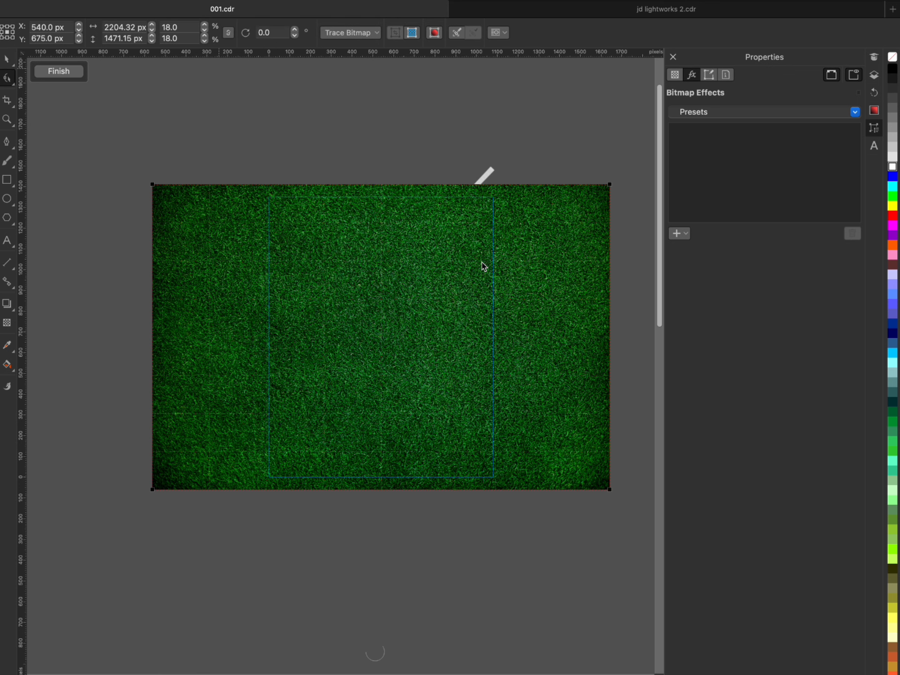
- Warp the grass image's perspective by pulling its two left corners inward and extending its two right corners vertically outward
{"action": "left_click_drag", "start_coordinate": [155, 184], "coordinate": [234, 247]}
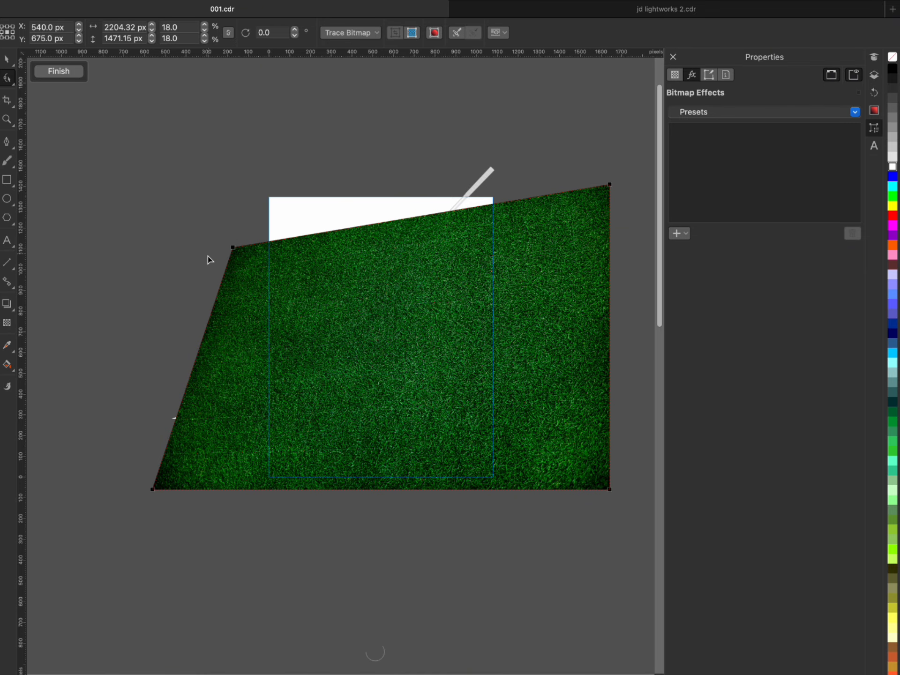
{"action": "left_click_drag", "start_coordinate": [288, 253], "coordinate": [302, 280]}
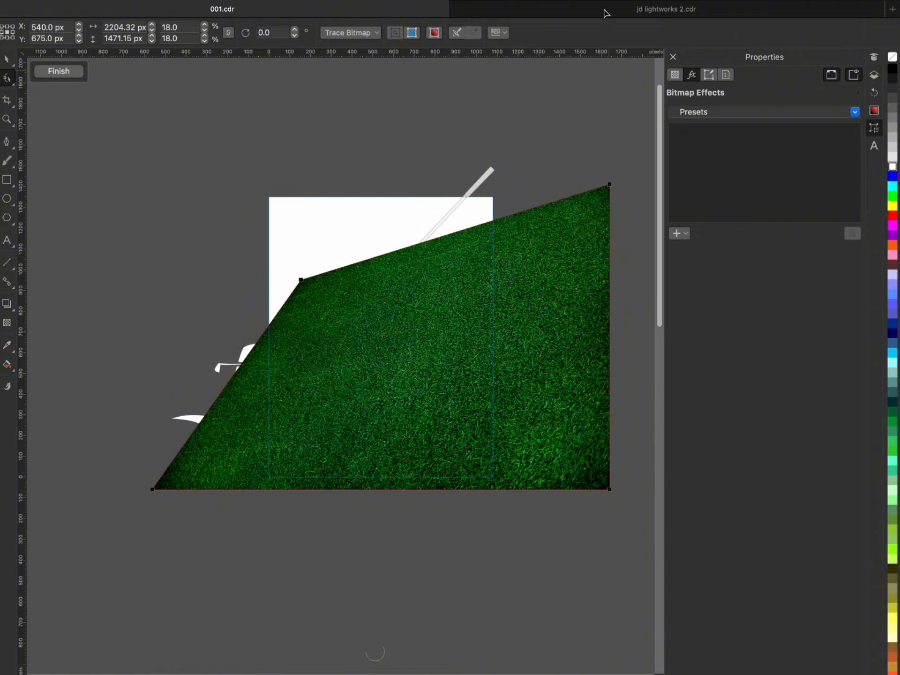
{"action": "left_click_drag", "start_coordinate": [610, 490], "coordinate": [609, 604]}
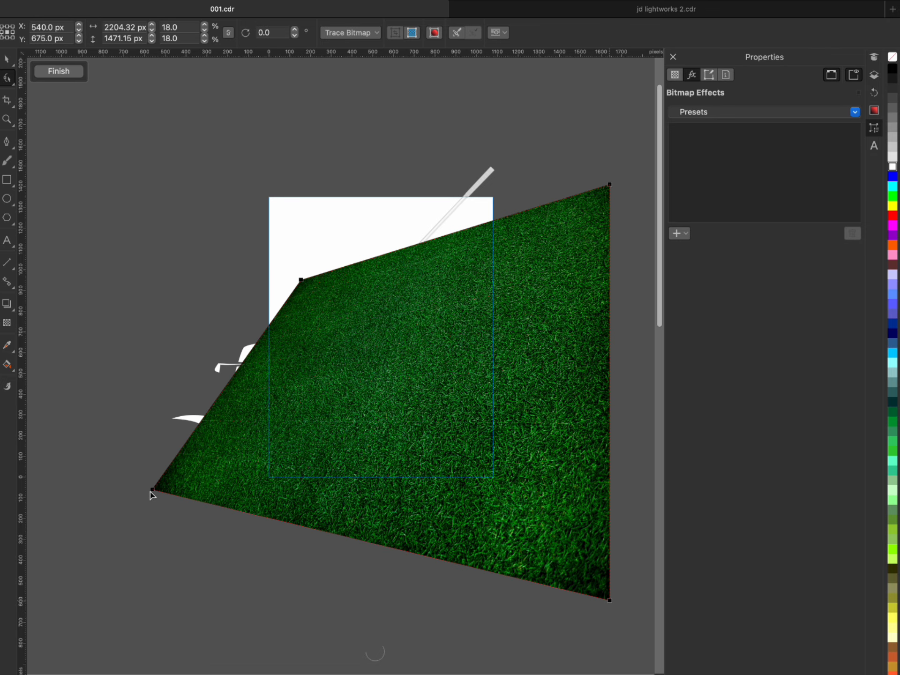
{"action": "left_click_drag", "start_coordinate": [152, 490], "coordinate": [188, 468]}
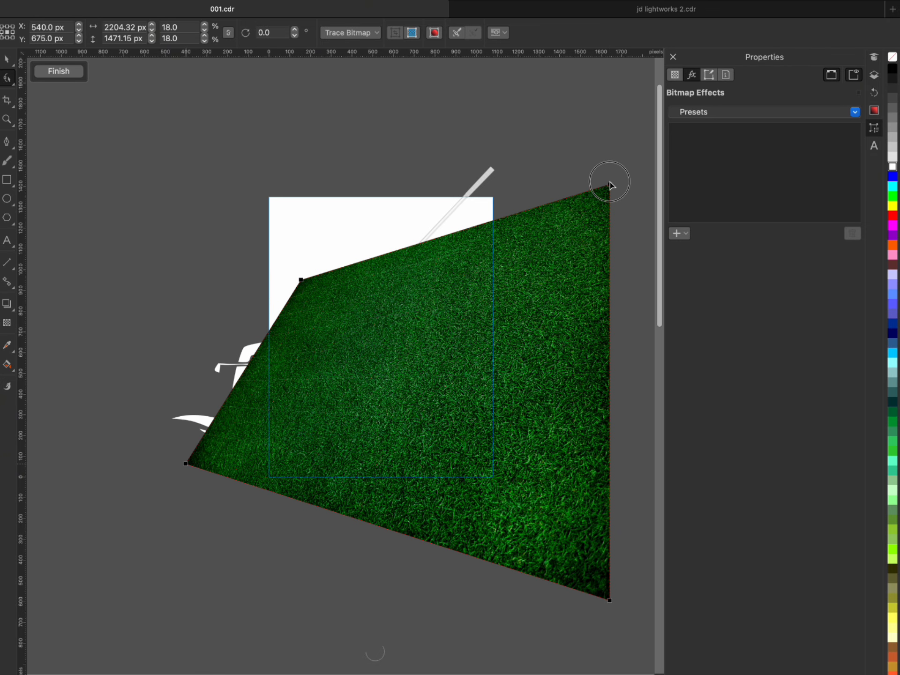
{"action": "left_click_drag", "start_coordinate": [608, 185], "coordinate": [617, 106]}
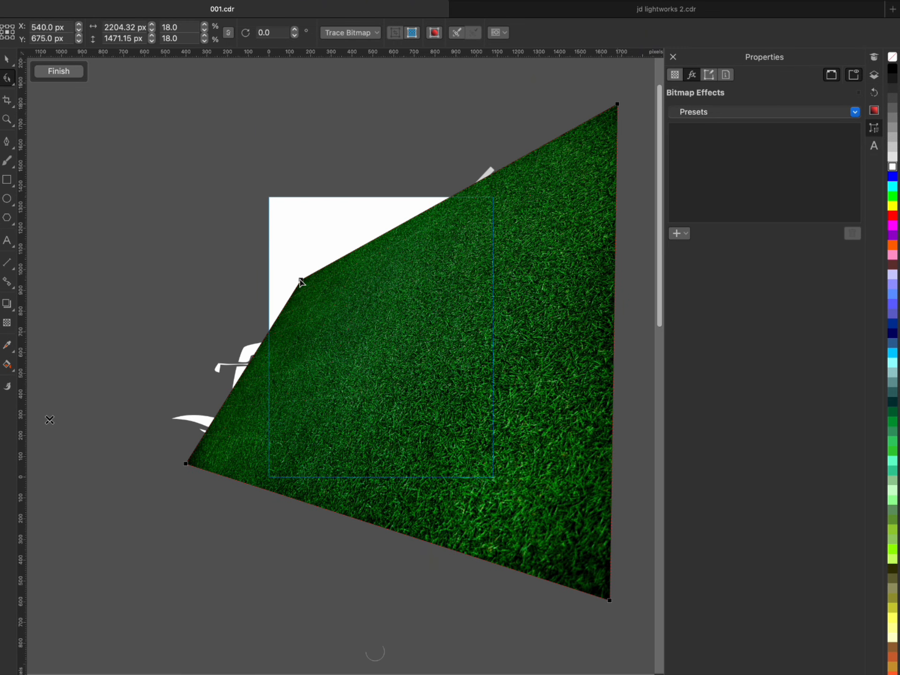
{"action": "left_click_drag", "start_coordinate": [301, 279], "coordinate": [296, 264]}
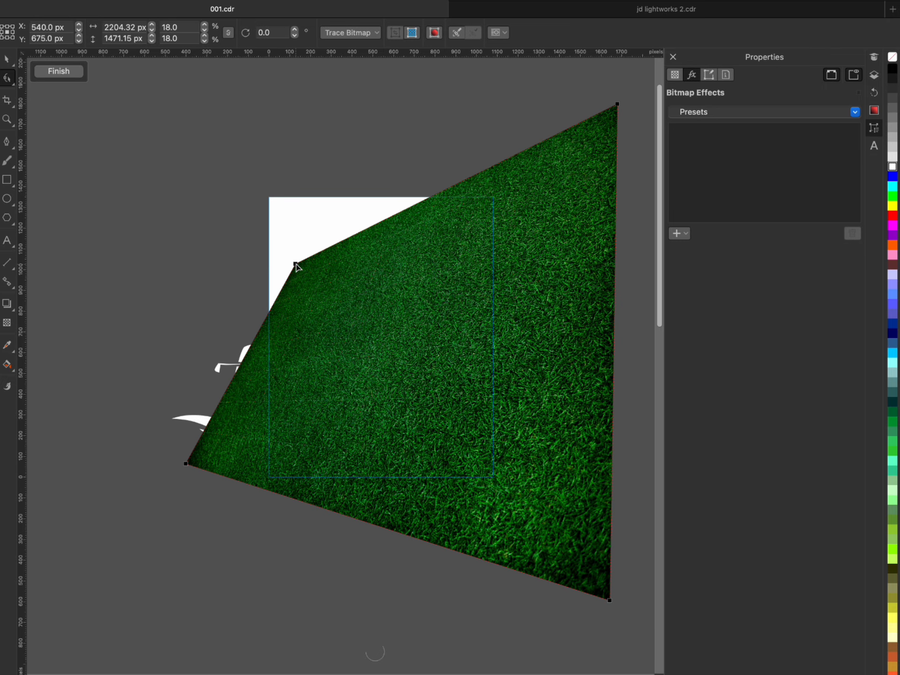
{"action": "key", "text": "space"}
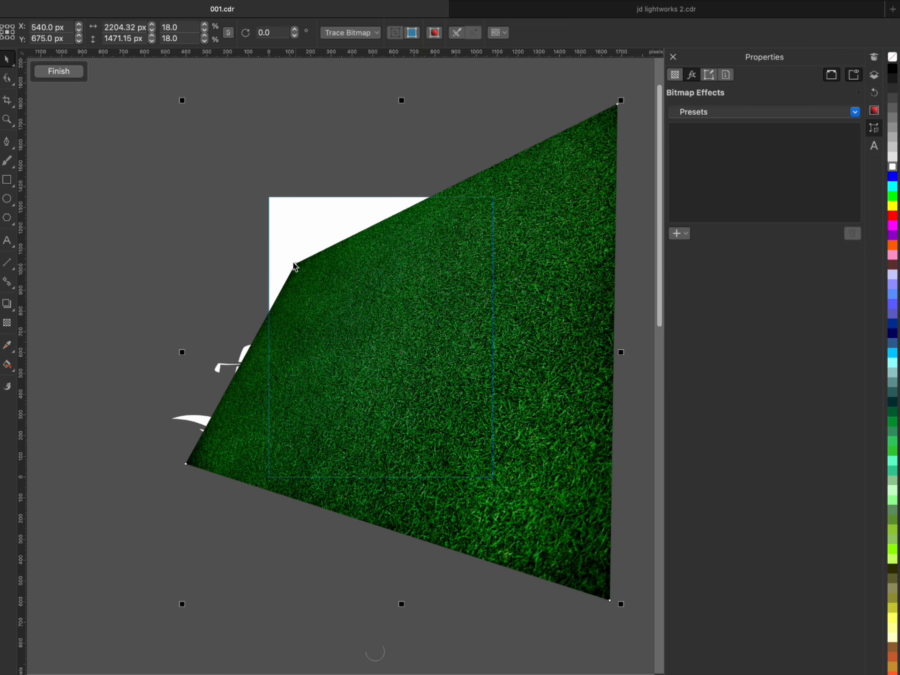
- Enlarge the warped grass image to about 20.6% and centre it near X 425 px, Y 828 px to cover the page
{"action": "scroll", "coordinate": [314, 366], "scroll_direction": "down", "scroll_amount": 2}
{"action": "mouse_move", "coordinate": [359, 355]}
{"action": "left_mouse_down"}
{"action": "mouse_move", "coordinate": [321, 338]}
{"action": "mouse_move", "coordinate": [338, 355]}
{"action": "mouse_move", "coordinate": [378, 357]}
{"action": "mouse_move", "coordinate": [370, 357]}
{"action": "left_mouse_up"}
{"action": "scroll", "coordinate": [332, 349], "scroll_direction": "up", "scroll_amount": 1}
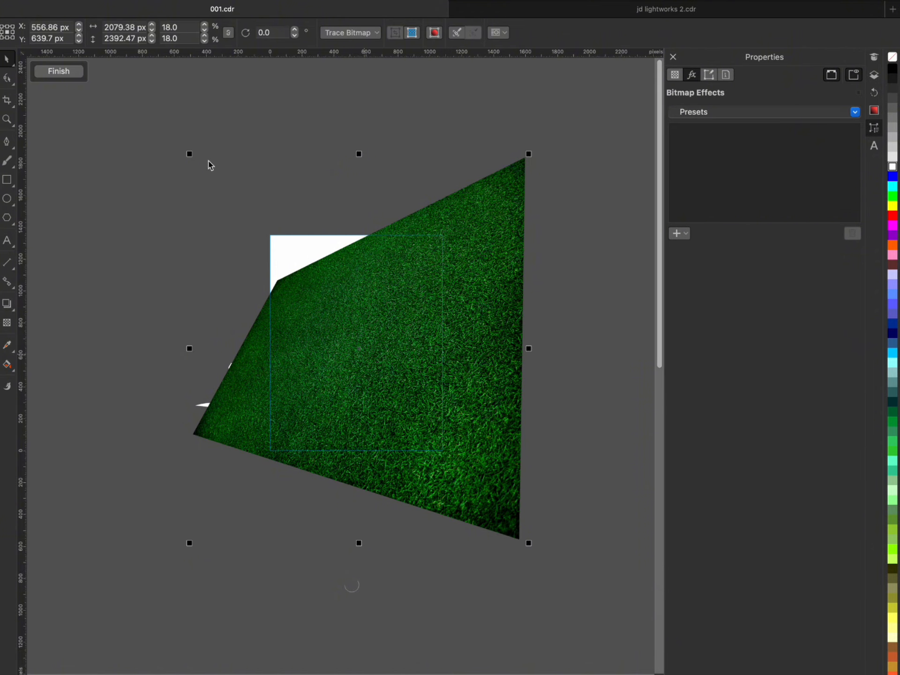
{"action": "left_click_drag", "start_coordinate": [190, 156], "coordinate": [117, 96]}
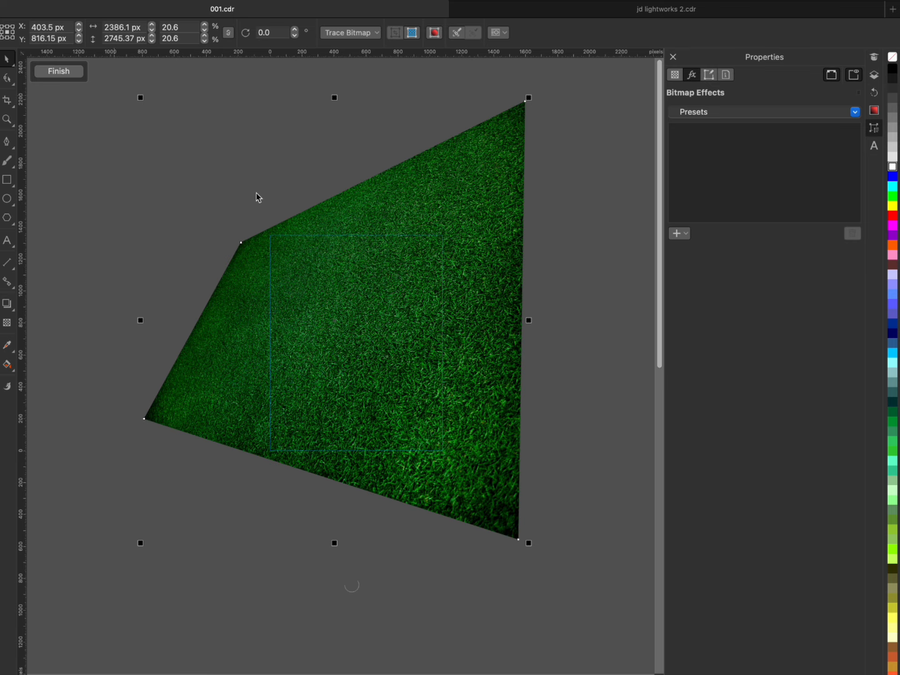
{"action": "mouse_move", "coordinate": [361, 342]}
{"action": "left_mouse_down"}
{"action": "mouse_move", "coordinate": [368, 347]}
{"action": "mouse_move", "coordinate": [363, 333]}
{"action": "left_mouse_up"}
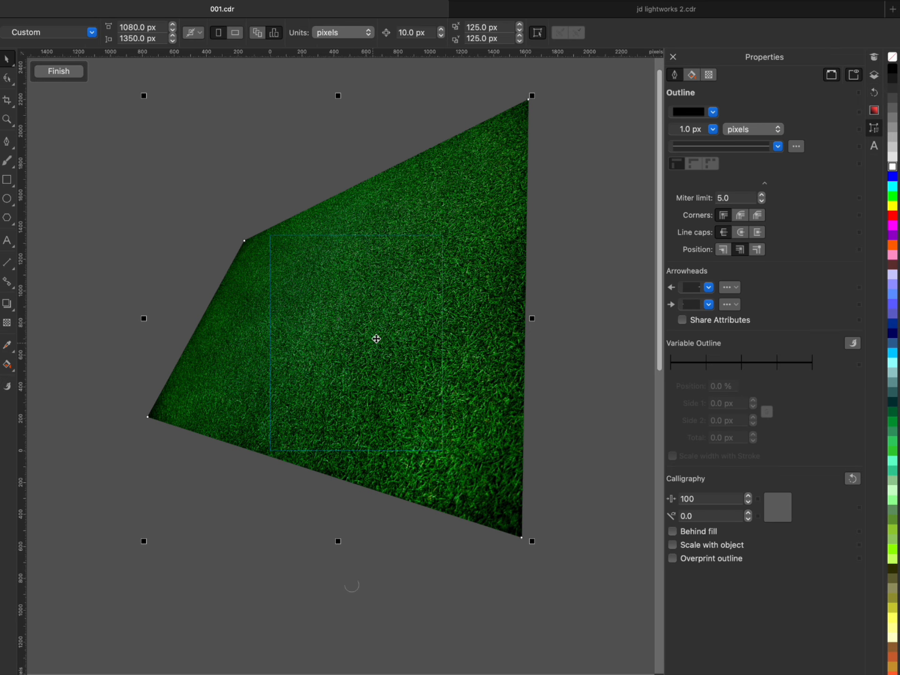
- Darken the grass image with a Tone Curve effect, placing an RGB curve point at X 138, Y 101, and finish editing the PowerClip
{"action": "left_click", "coordinate": [688, 234]}
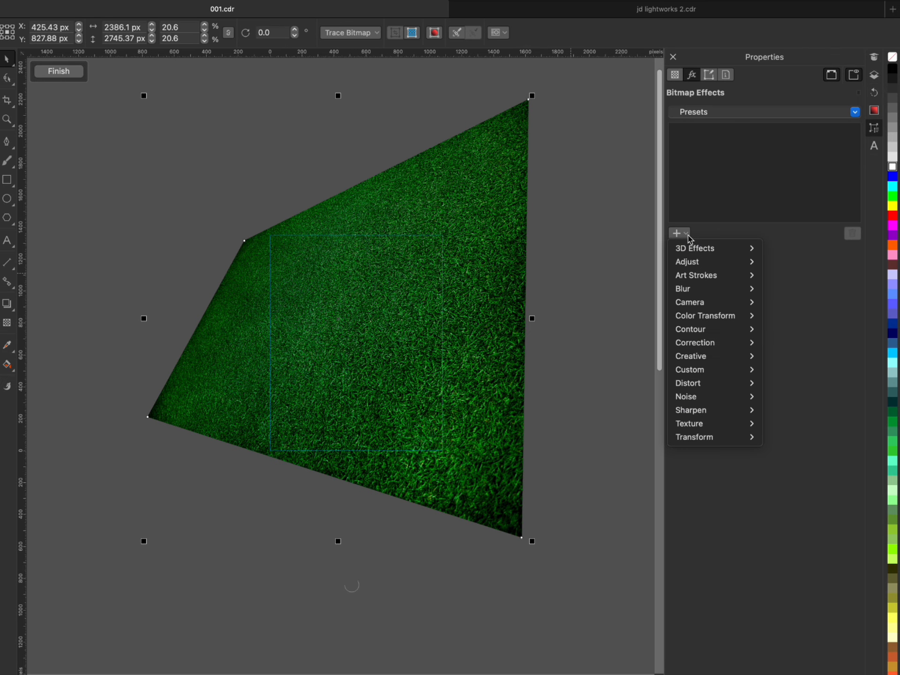
{"action": "mouse_move", "coordinate": [693, 263]}
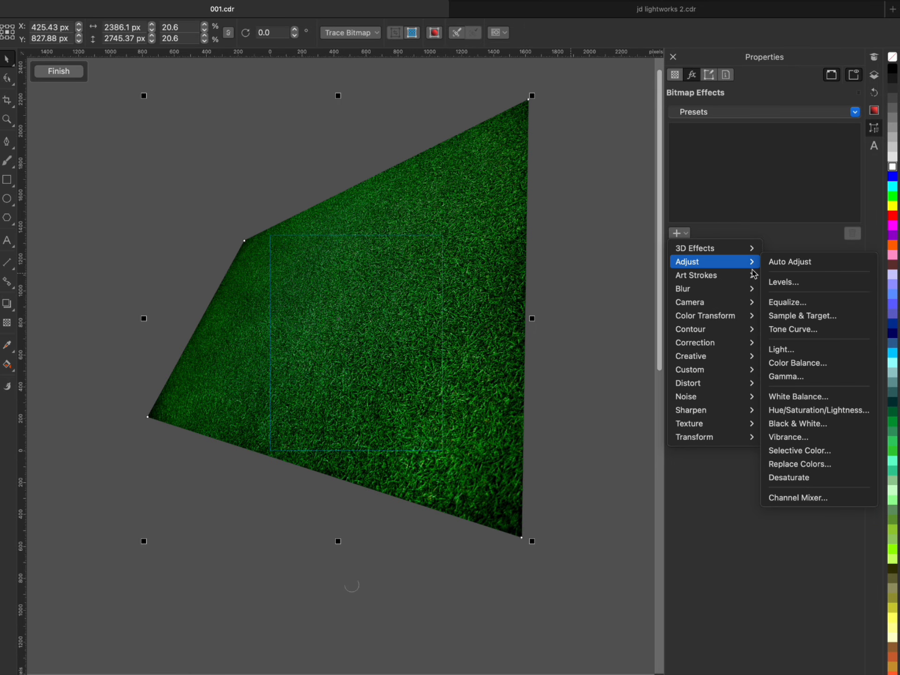
{"action": "left_click", "coordinate": [796, 333]}
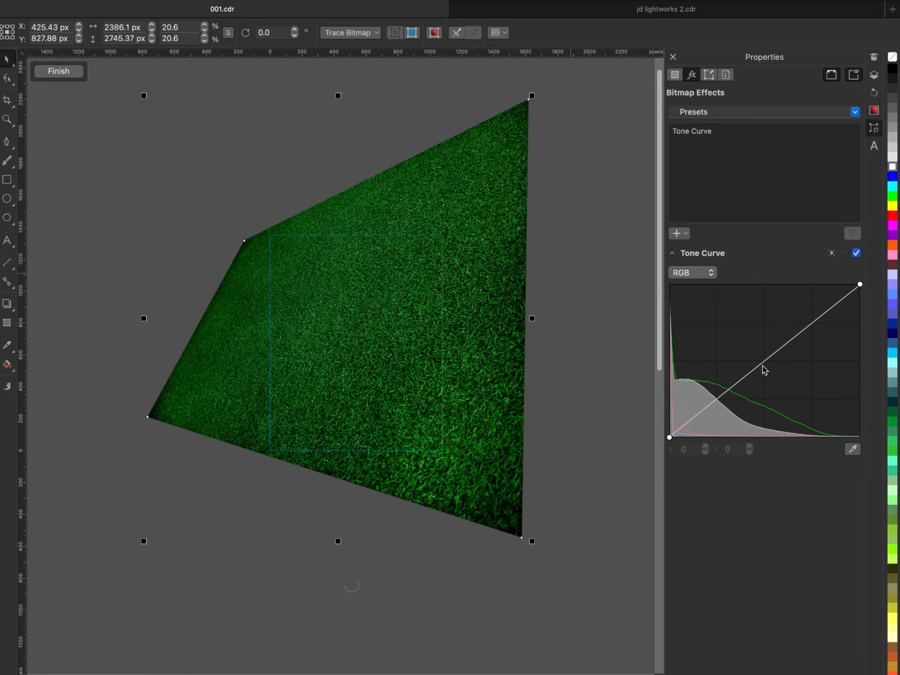
{"action": "left_click_drag", "start_coordinate": [762, 365], "coordinate": [770, 378]}
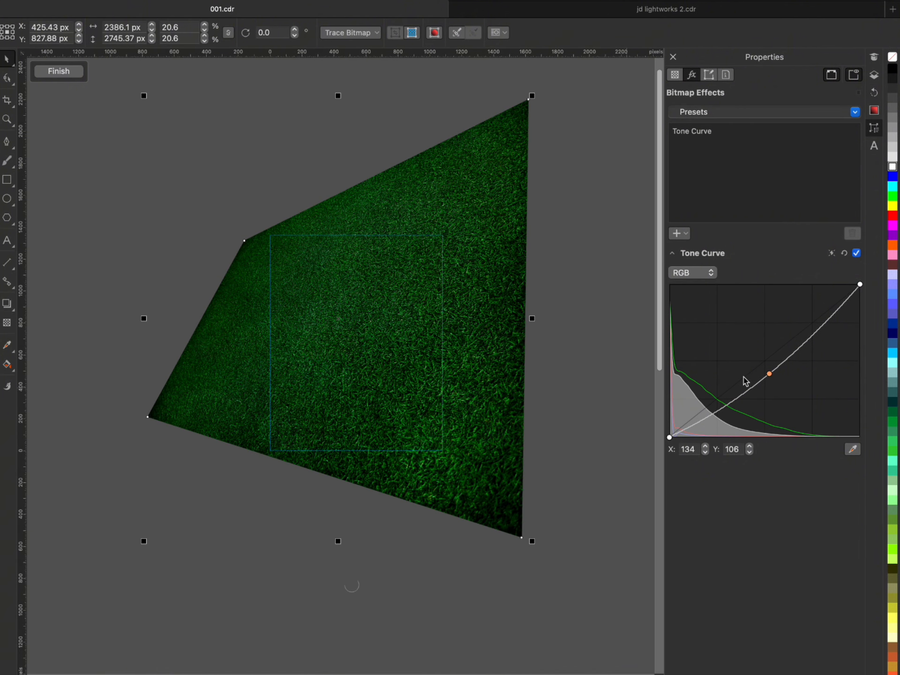
{"action": "left_click_drag", "start_coordinate": [770, 375], "coordinate": [773, 378]}
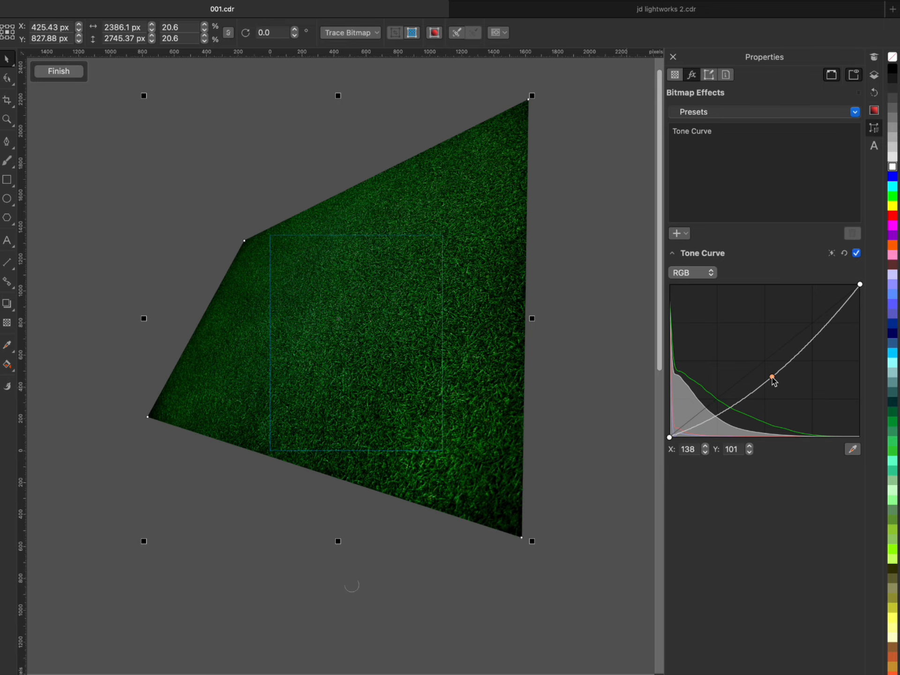
{"action": "scroll", "coordinate": [372, 374], "scroll_direction": "up", "scroll_amount": 1}
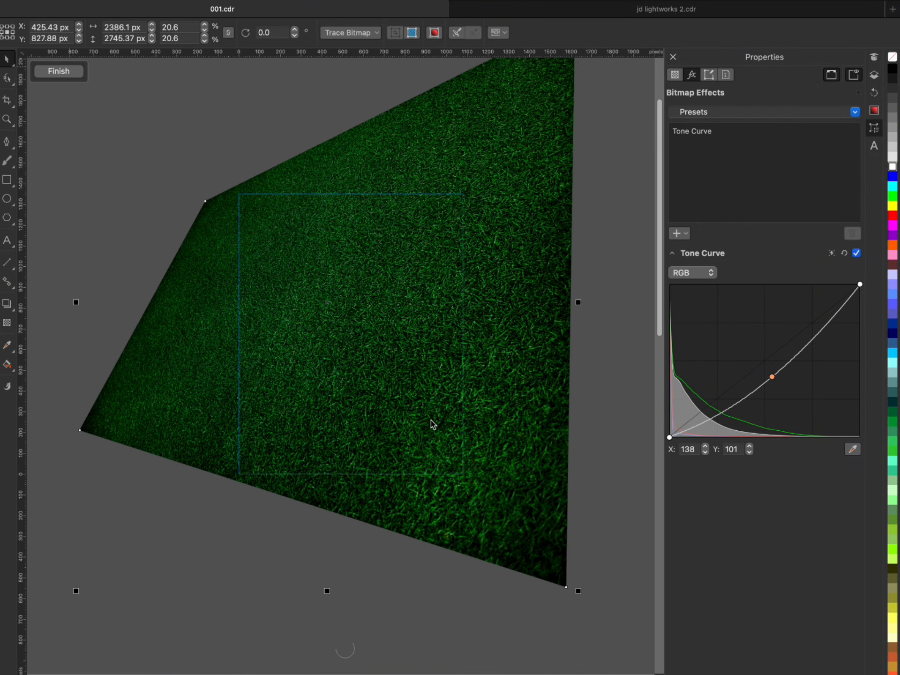
{"action": "scroll", "coordinate": [441, 419], "scroll_direction": "down", "scroll_amount": 1}
{"action": "scroll", "coordinate": [279, 348], "scroll_direction": "up", "scroll_amount": 1}
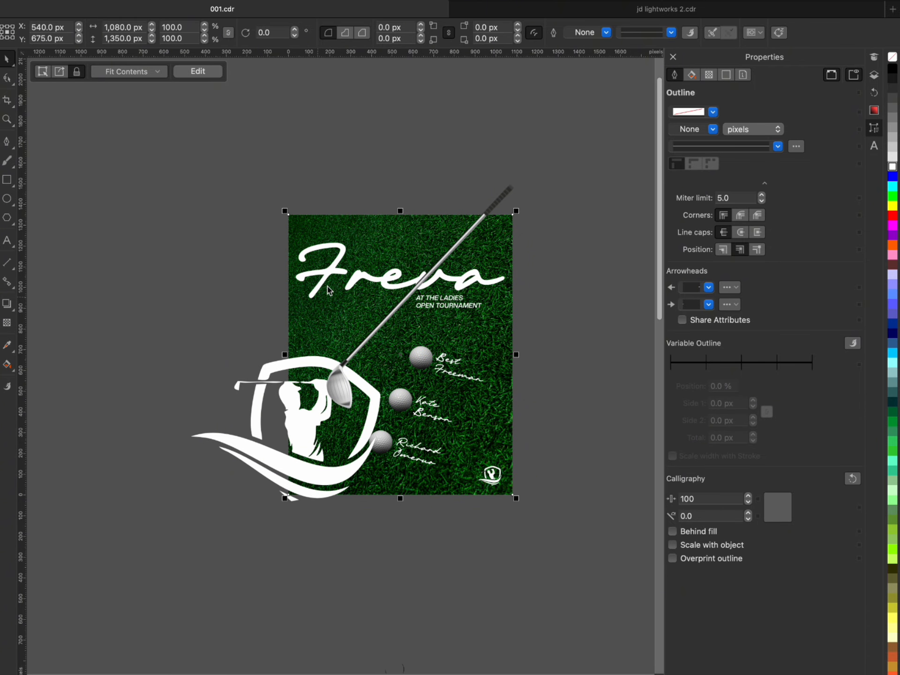
{"action": "scroll", "coordinate": [347, 260], "scroll_direction": "up", "scroll_amount": 2}
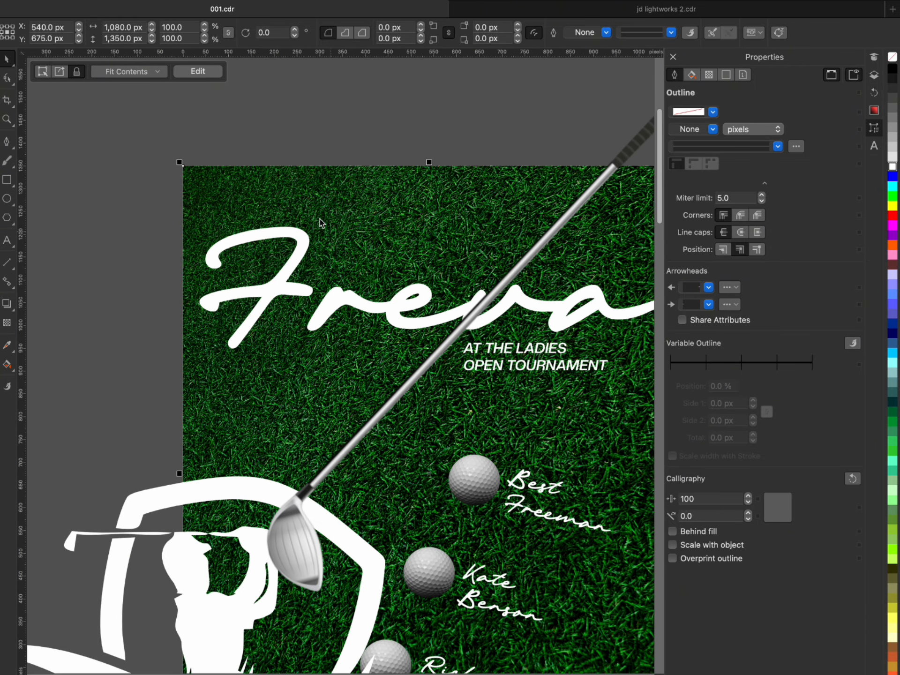
{"action": "scroll", "coordinate": [318, 227], "scroll_direction": "down", "scroll_amount": 1}
{"action": "double_click", "coordinate": [344, 219]}
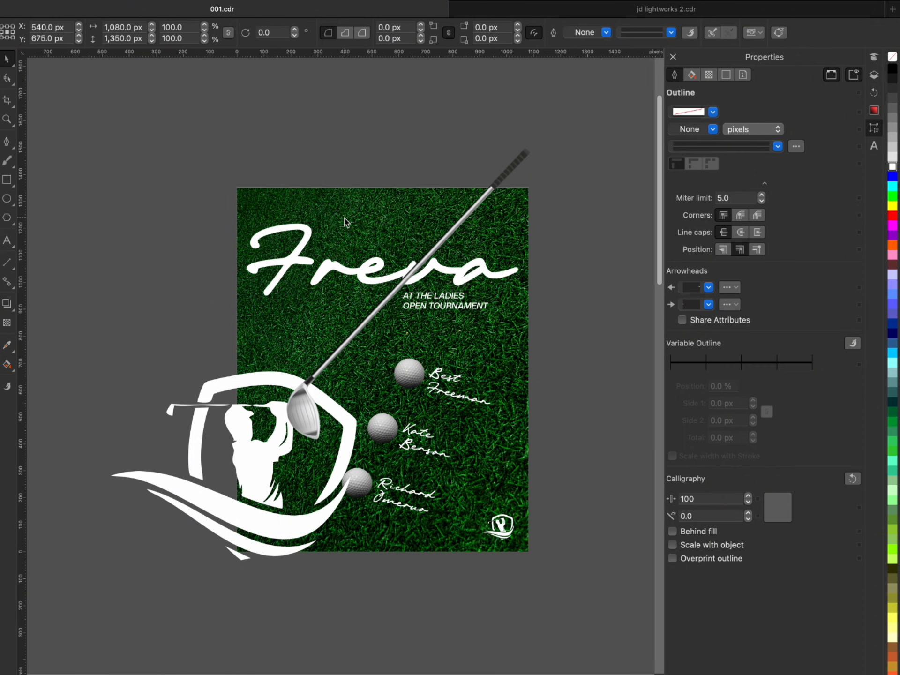
{"action": "left_click", "coordinate": [61, 75]}
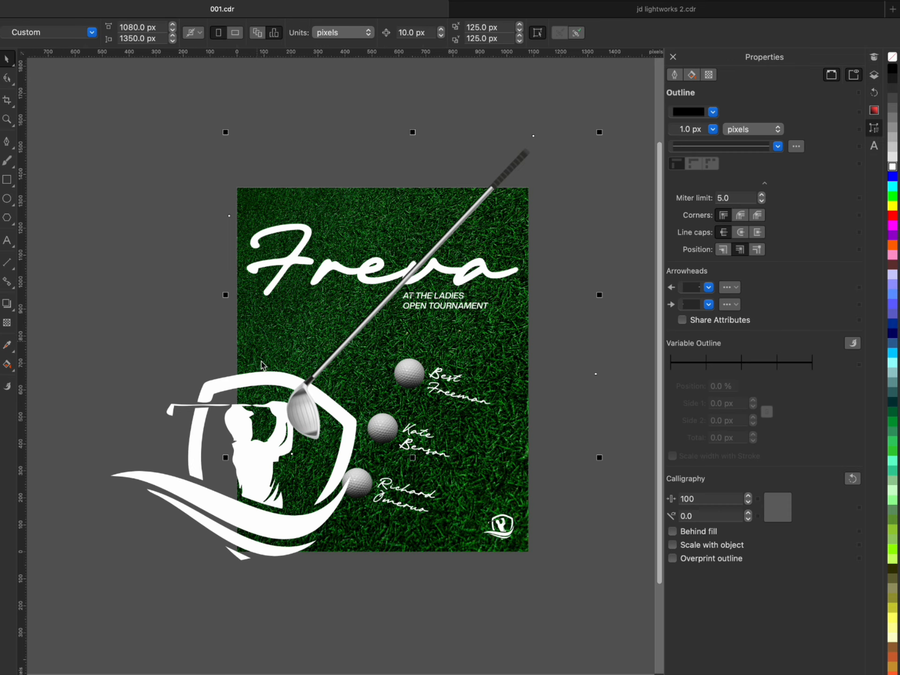
{"action": "double_click", "coordinate": [241, 349]}
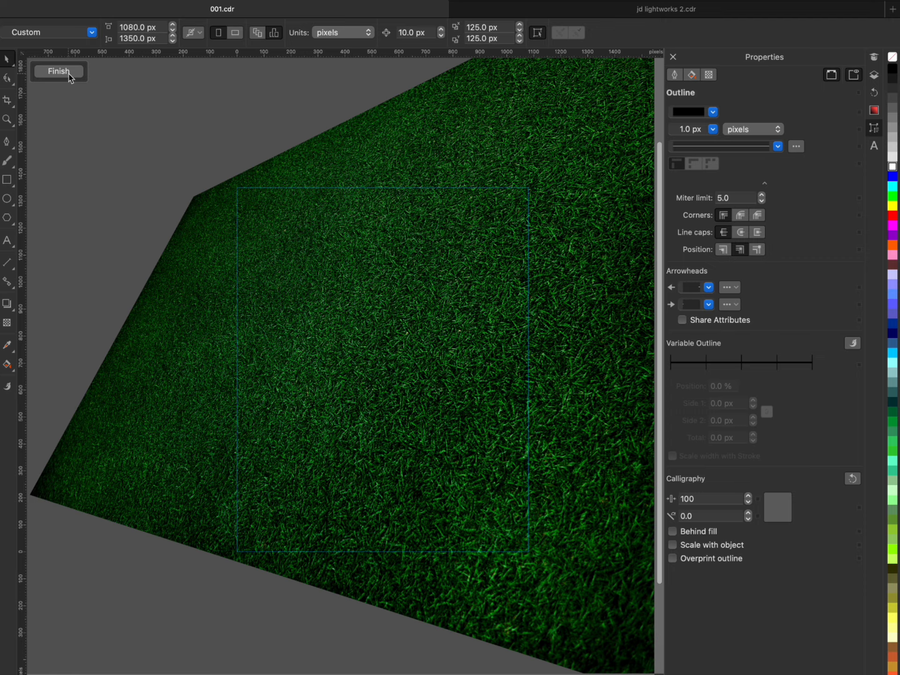
{"action": "left_click", "coordinate": [69, 75]}
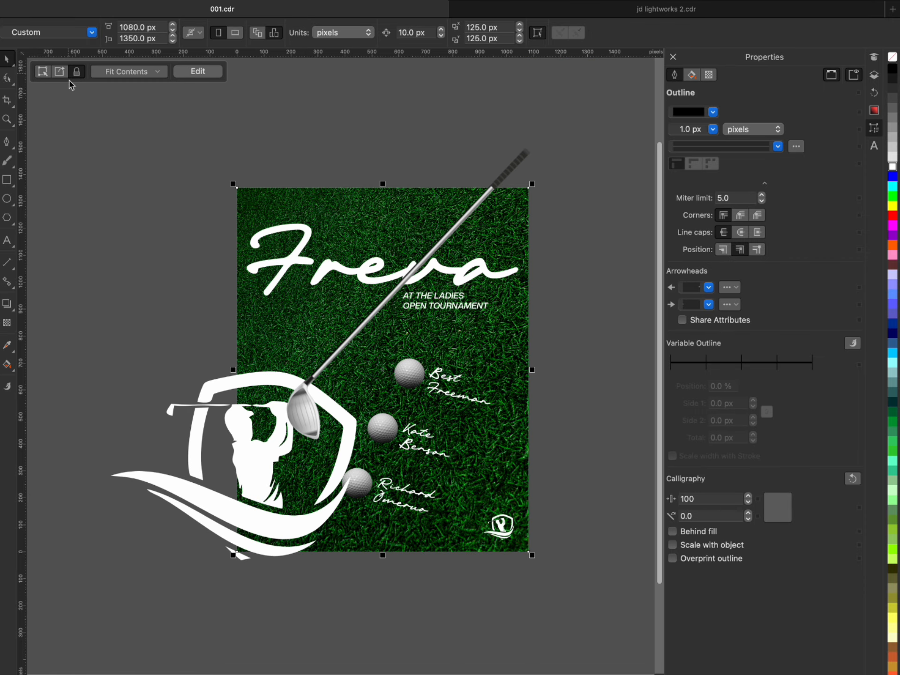
- PowerClip the golf club inside the grass background rectangle
{"action": "left_click", "coordinate": [518, 165]}
{"action": "right_click", "coordinate": [518, 163]}
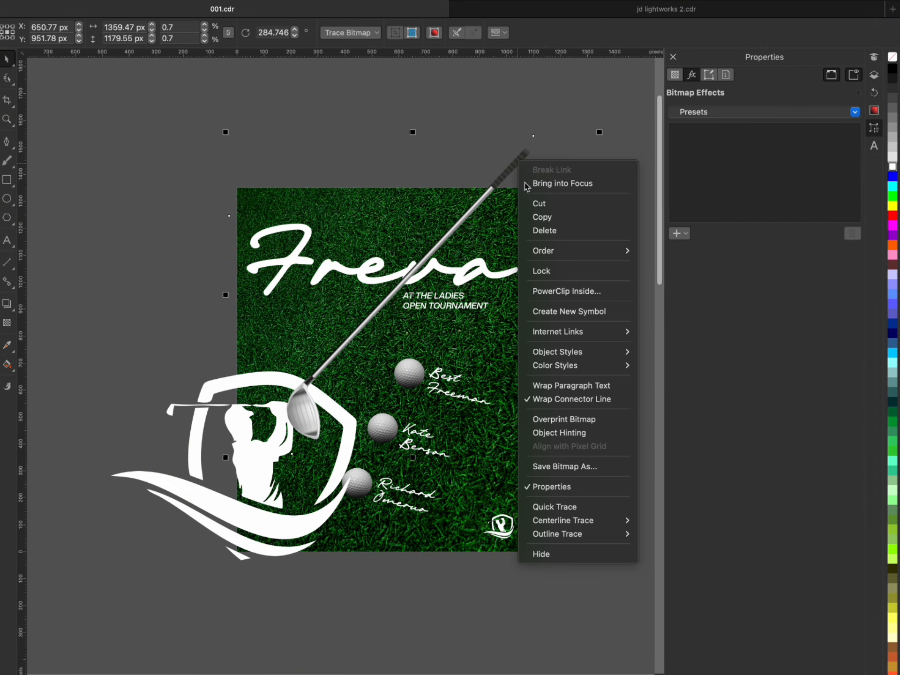
{"action": "left_click", "coordinate": [569, 292]}
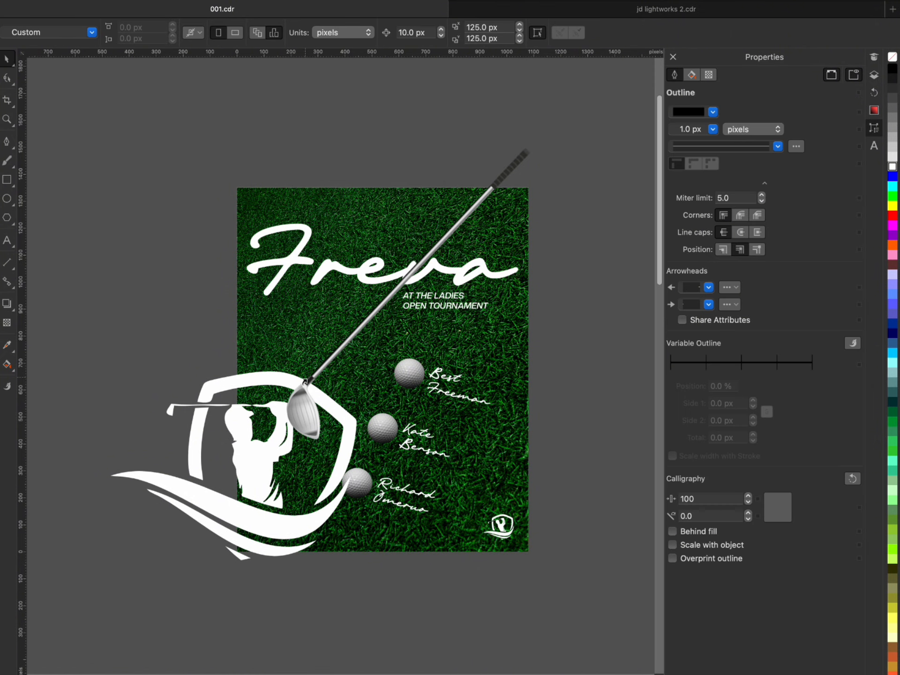
{"action": "left_click", "coordinate": [378, 545]}
- PowerClip the large tilted logo inside the grass background rectangle
{"action": "left_click", "coordinate": [249, 490]}
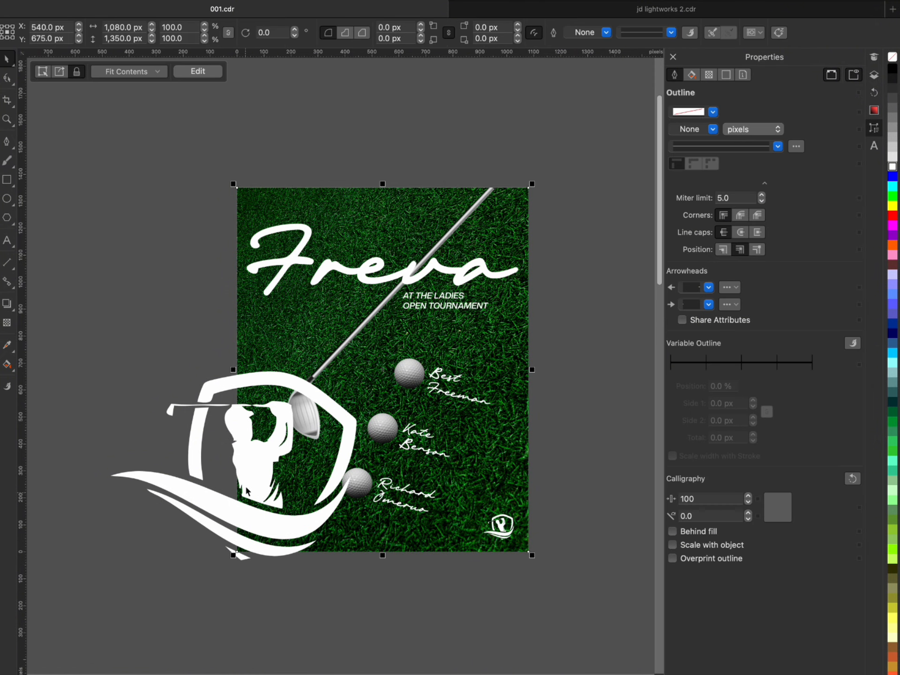
{"action": "right_click", "coordinate": [251, 478]}
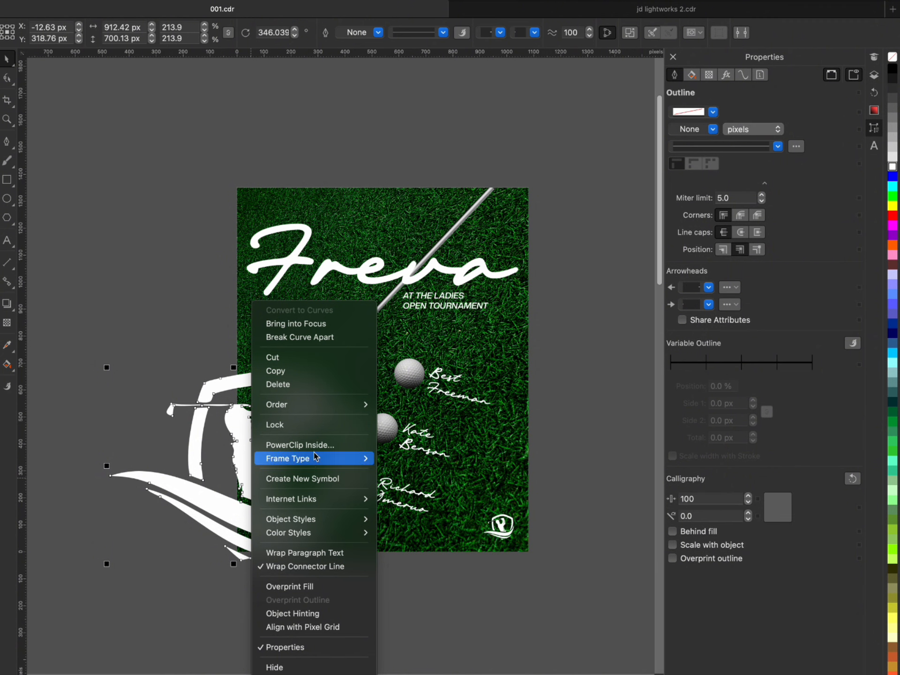
{"action": "left_click", "coordinate": [281, 444]}
{"action": "left_click", "coordinate": [243, 311]}
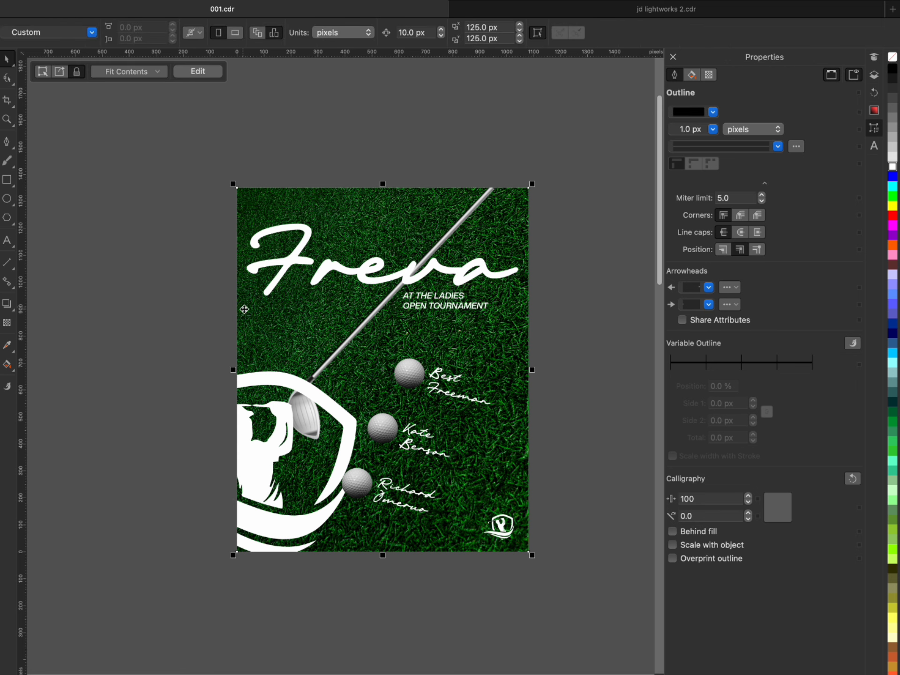
{"action": "double_click", "coordinate": [266, 202]}
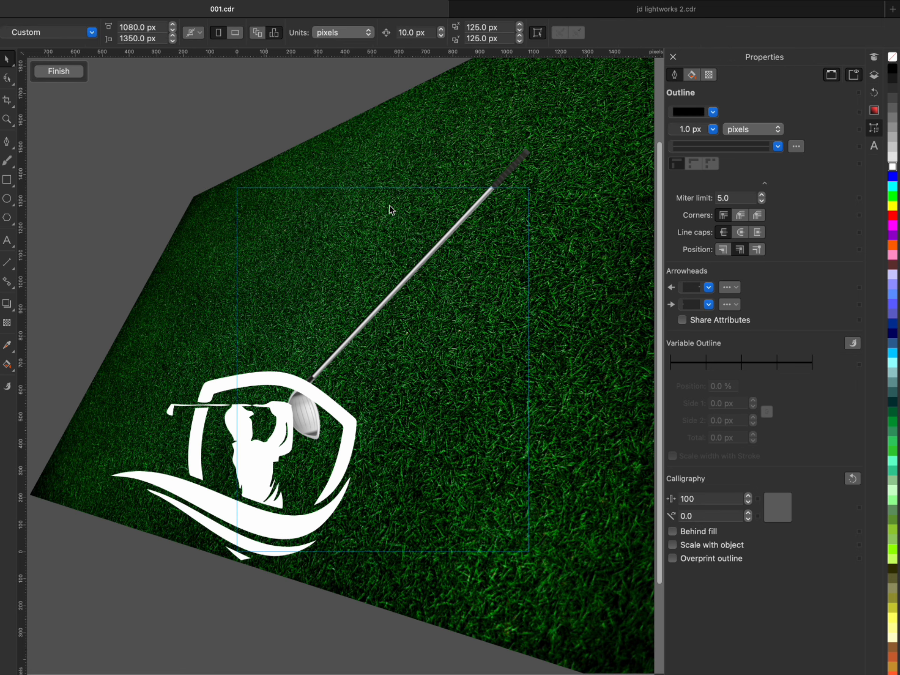
{"action": "left_click", "coordinate": [58, 71]}
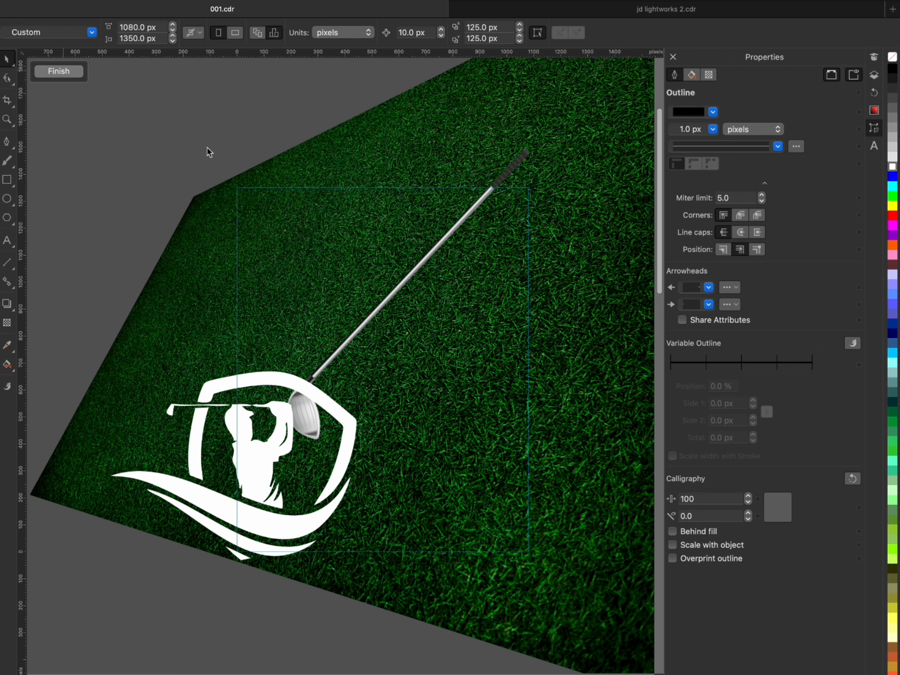
- Enlarge the "Freva" title to about 51.4 pt so it overhangs both page sides, and move it slightly up
{"action": "left_click", "coordinate": [381, 284]}
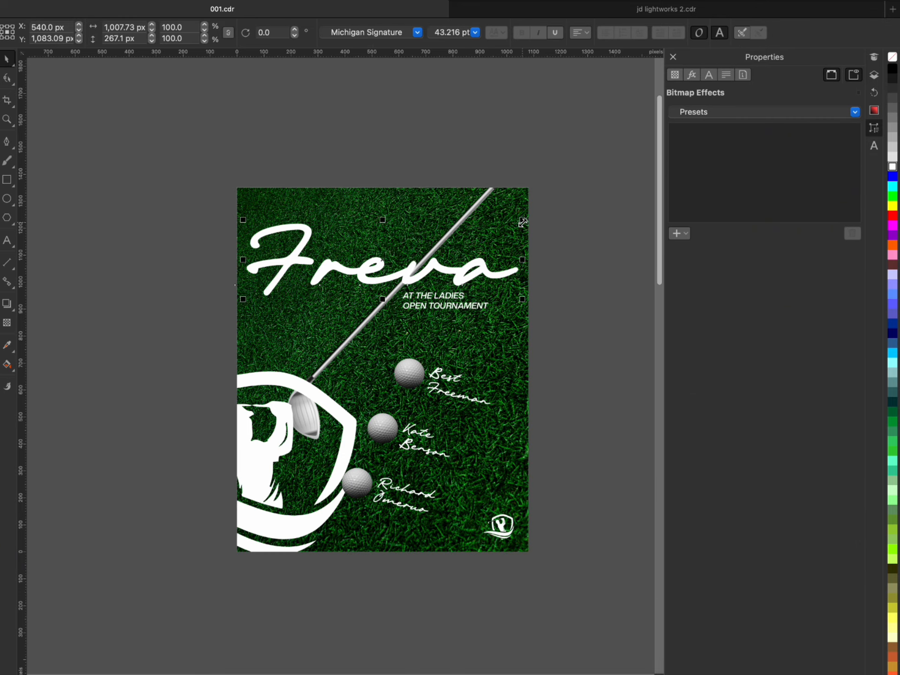
{"action": "left_click_drag", "start_coordinate": [523, 221], "coordinate": [547, 199]}
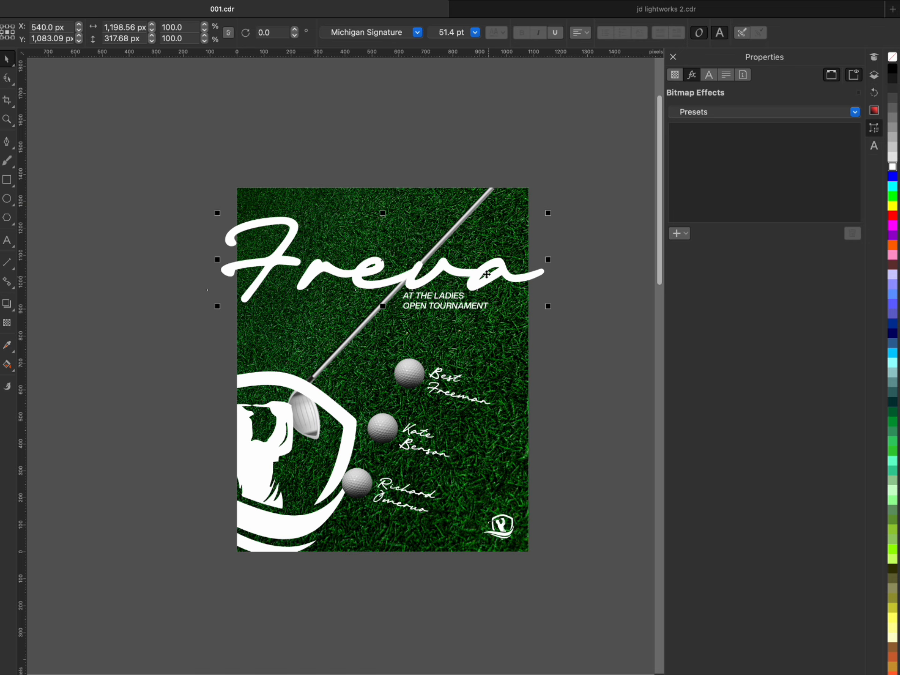
{"action": "left_click_drag", "start_coordinate": [457, 275], "coordinate": [457, 266]}
- Rotate the "Freva" title together with its "AT THE LADIES OPEN TOURNAMENT" line to about 346°
{"action": "left_click_drag", "start_coordinate": [590, 157], "coordinate": [122, 328]}
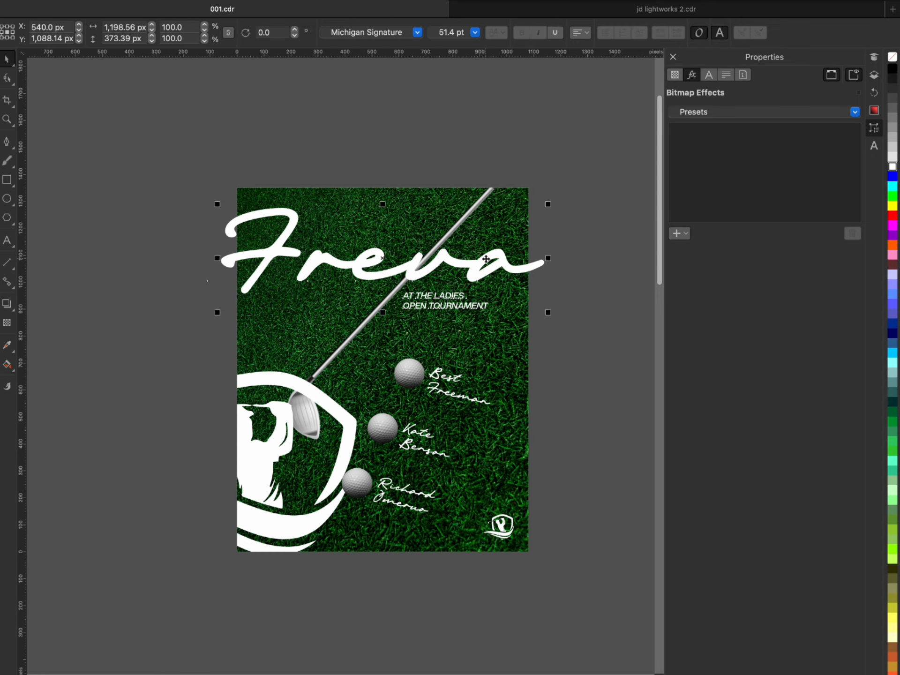
{"action": "left_click_drag", "start_coordinate": [553, 204], "coordinate": [570, 246]}
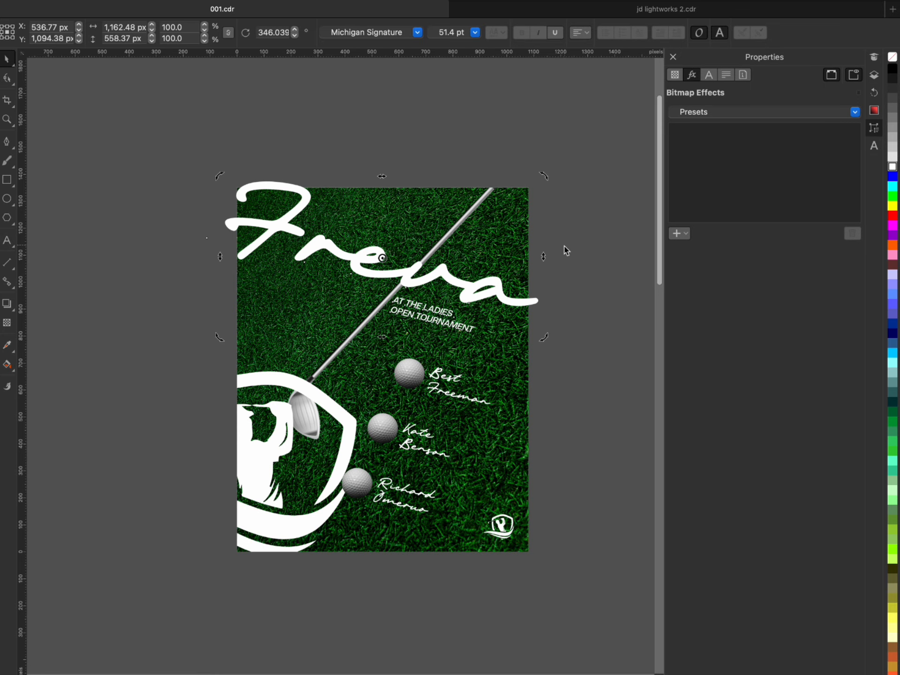
- PowerClip the tilted "Freva" title and its tournament line inside the grass background rectangle
{"action": "left_click", "coordinate": [482, 285]}
{"action": "right_click", "coordinate": [482, 285]}
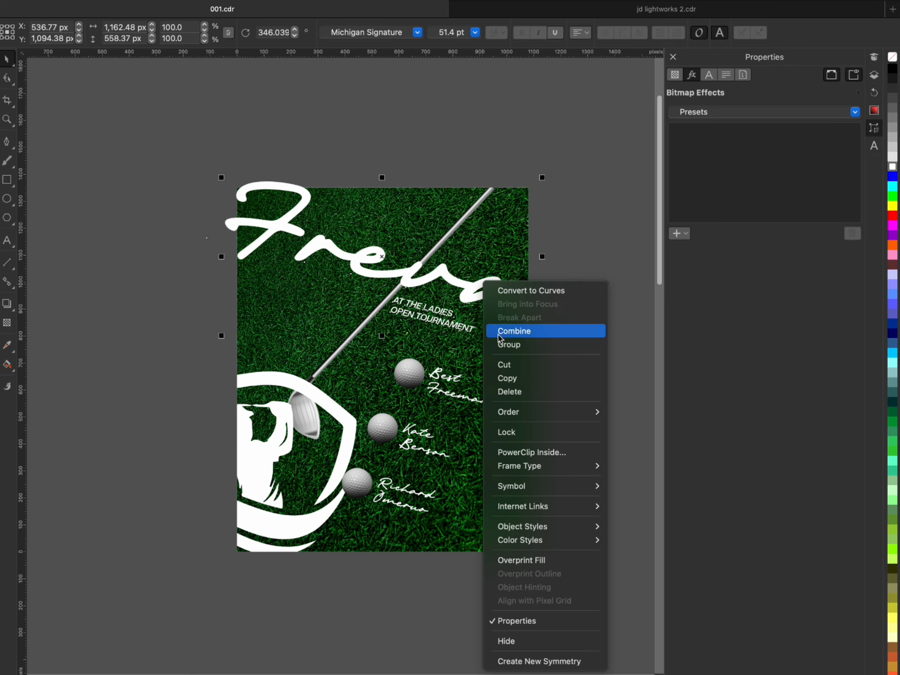
{"action": "left_click", "coordinate": [519, 457]}
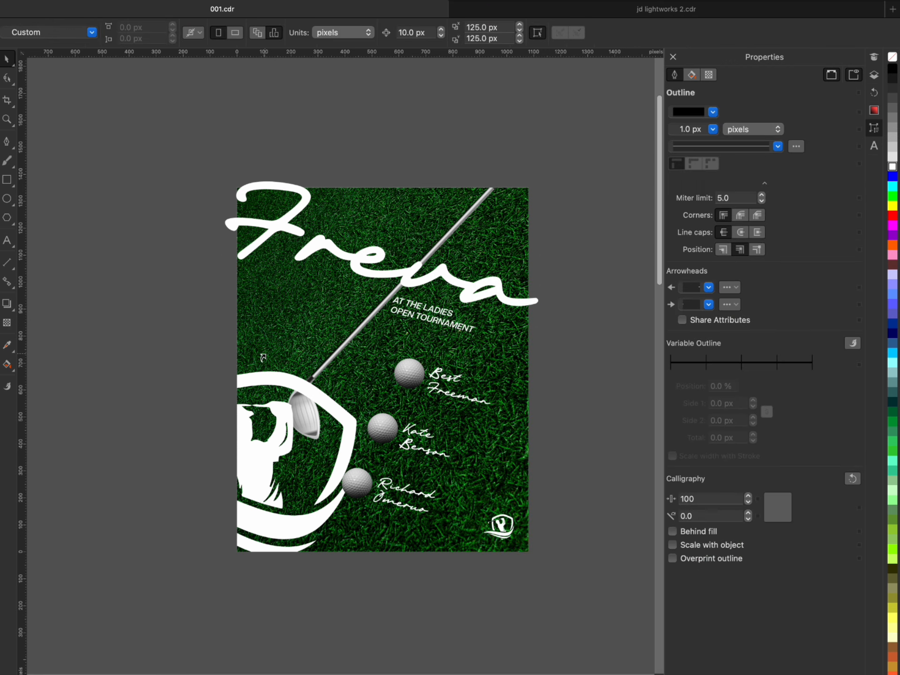
{"action": "left_click", "coordinate": [263, 358]}
{"action": "left_click", "coordinate": [599, 346]}
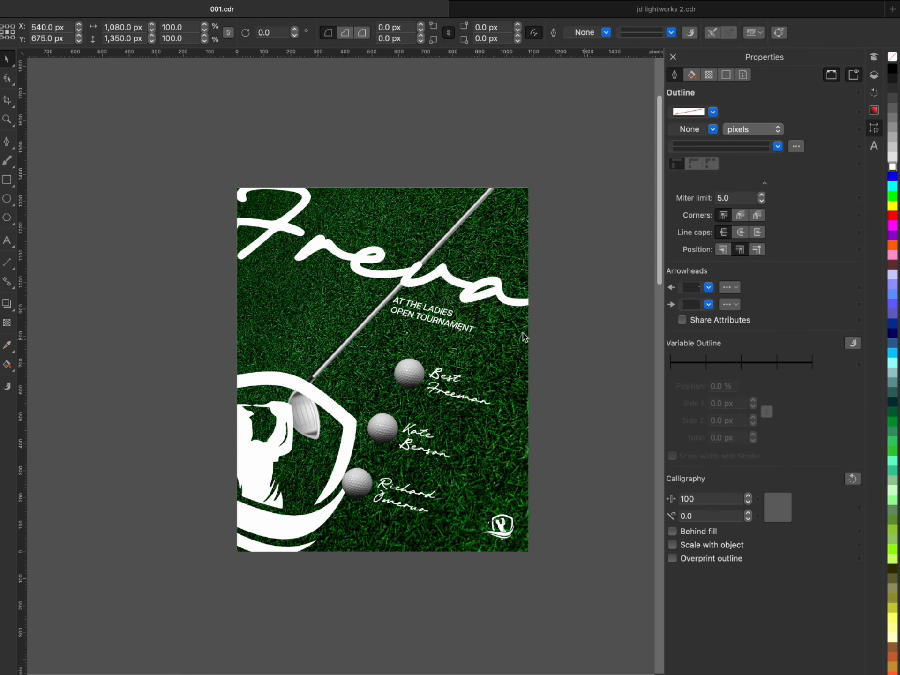
- Cut the "AT THE LADIES OPEN TOURNAMENT" line out of the background PowerClip and paste it onto the page above the background
{"action": "left_click", "coordinate": [430, 324]}
{"action": "left_click", "coordinate": [431, 324]}
{"action": "double_click", "coordinate": [432, 319]}
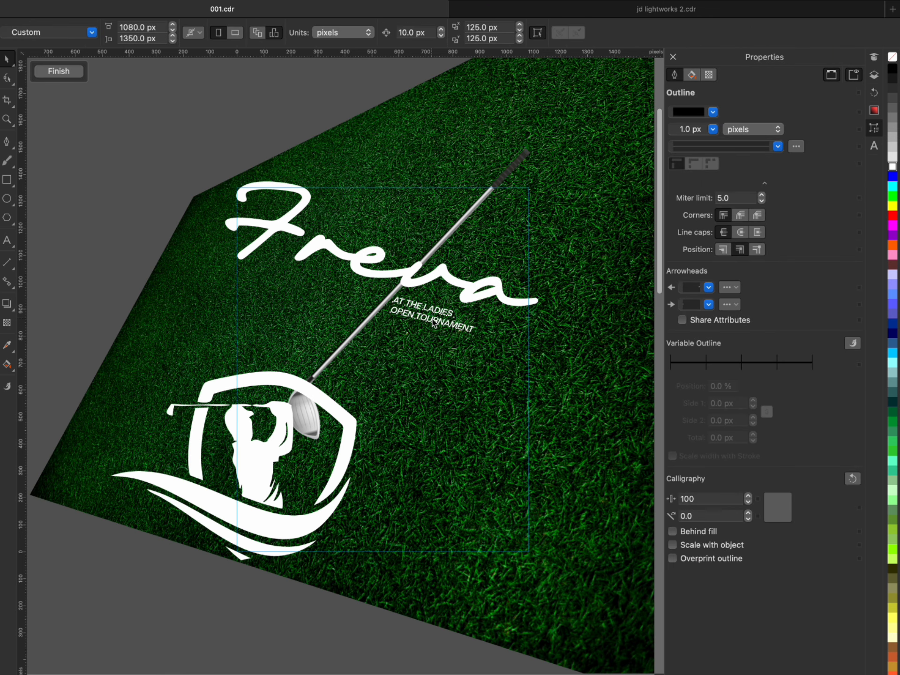
{"action": "left_click", "coordinate": [432, 320]}
{"action": "key", "text": "super+x"}
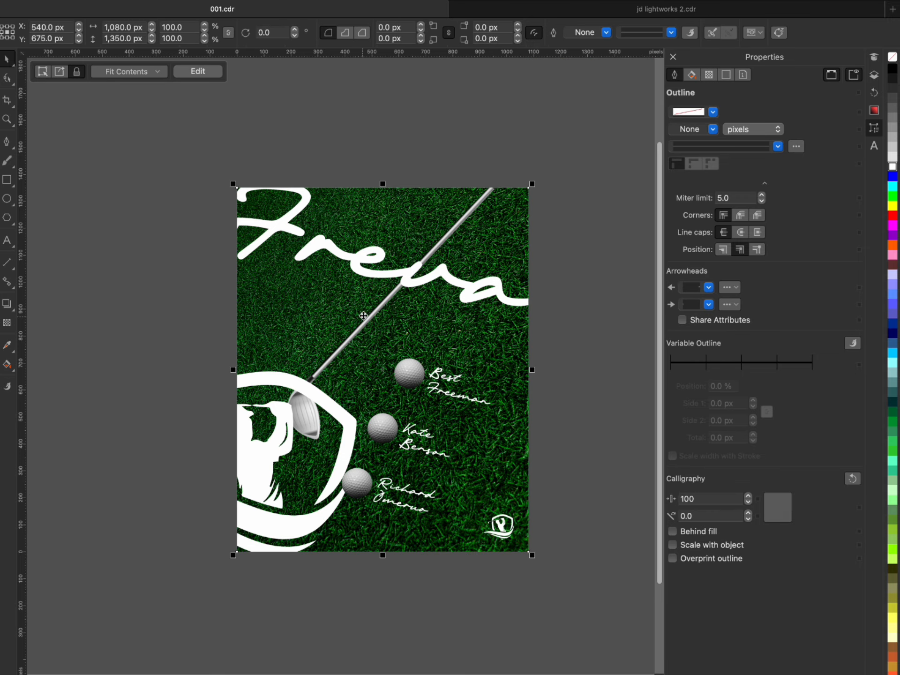
{"action": "key", "text": "super+v"}
- Bring the golf club in front of the "Freva" title and large logo inside the background PowerClip, and finish editing its contents
{"action": "left_click", "coordinate": [254, 323]}
{"action": "double_click", "coordinate": [254, 324]}
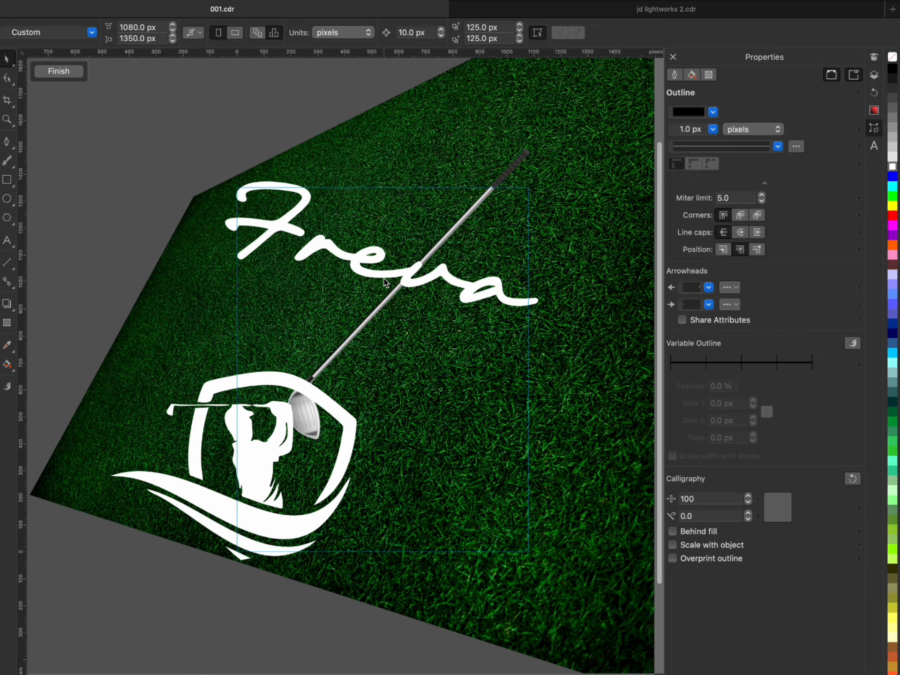
{"action": "left_click", "coordinate": [528, 156]}
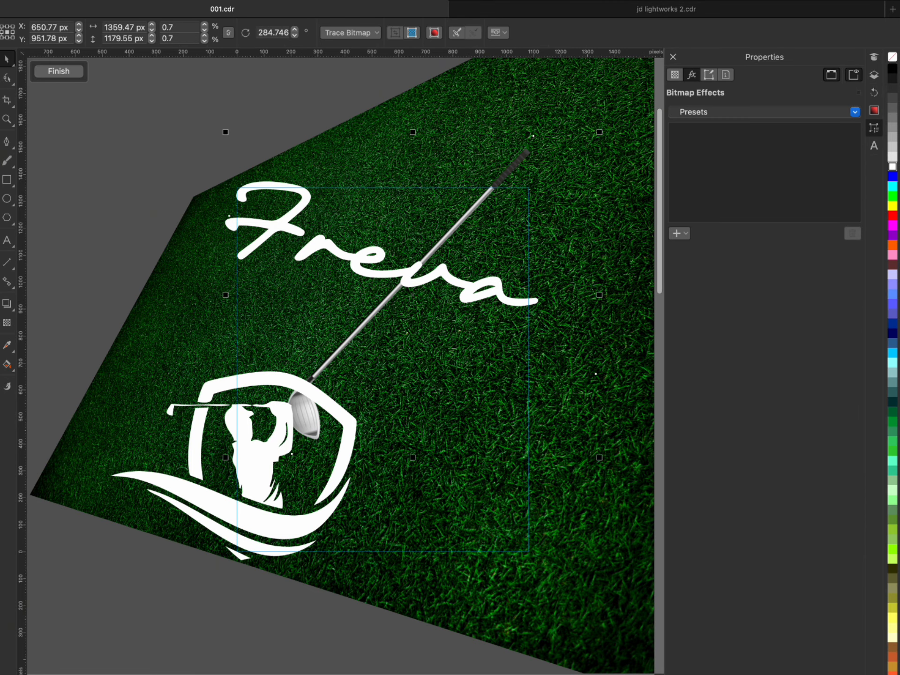
{"action": "left_click", "coordinate": [96, 275]}
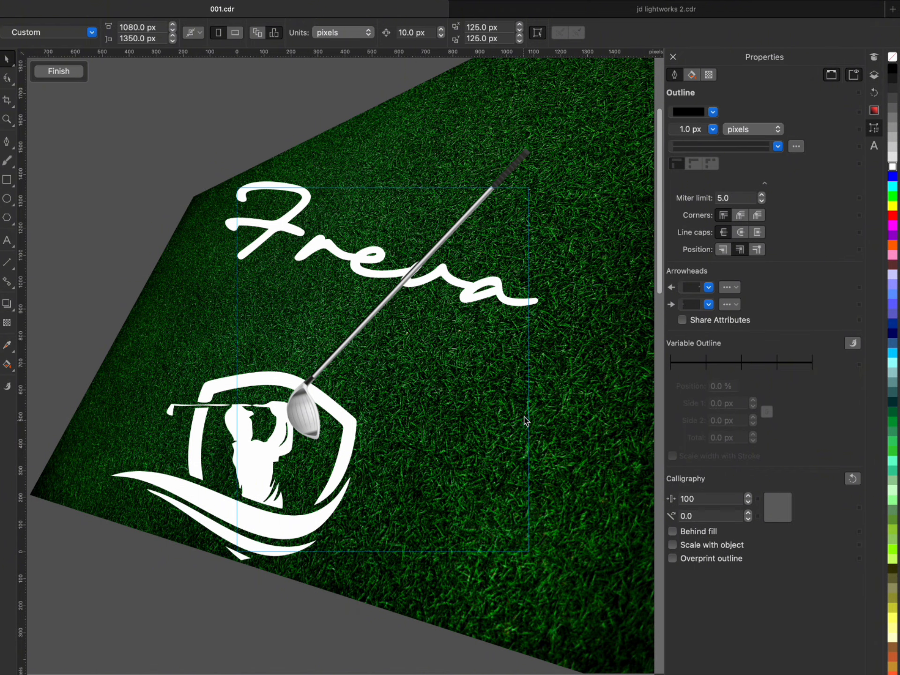
{"action": "left_click", "coordinate": [58, 71]}
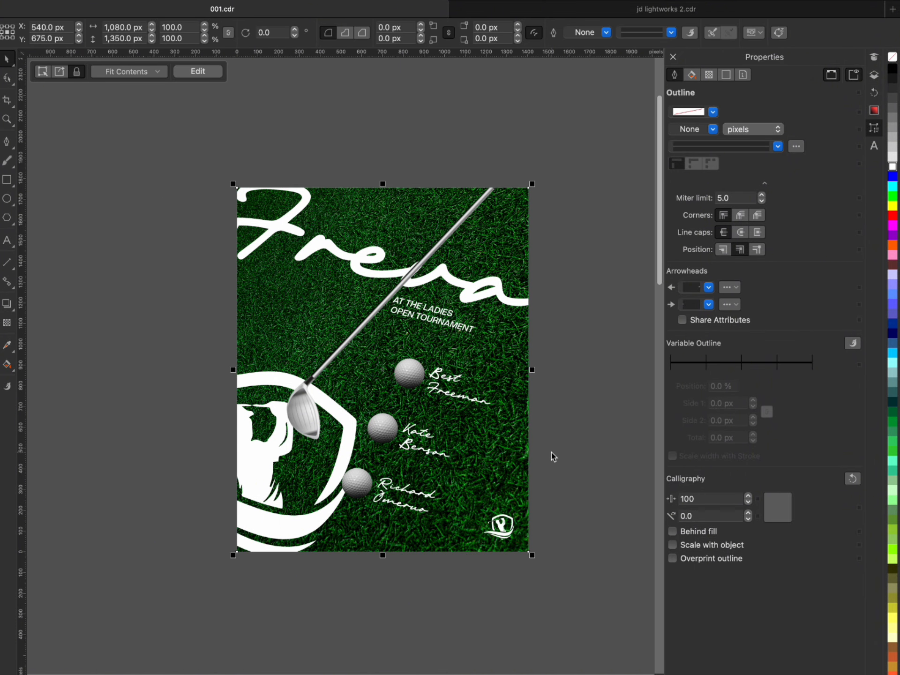
{"action": "left_click", "coordinate": [551, 451]}
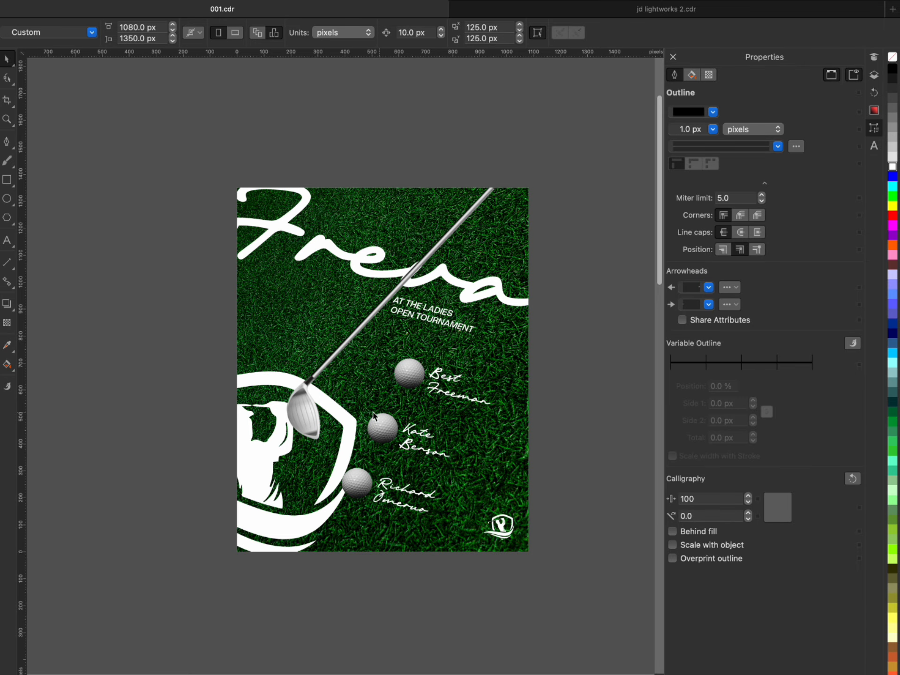
- Cast a black Multiply drop shadow from the top golf ball's base with angle 29, stretch 57, feather 15 and opacity 77
{"action": "scroll", "coordinate": [414, 382], "scroll_direction": "up", "scroll_amount": 3}
{"action": "left_click", "coordinate": [414, 379]}
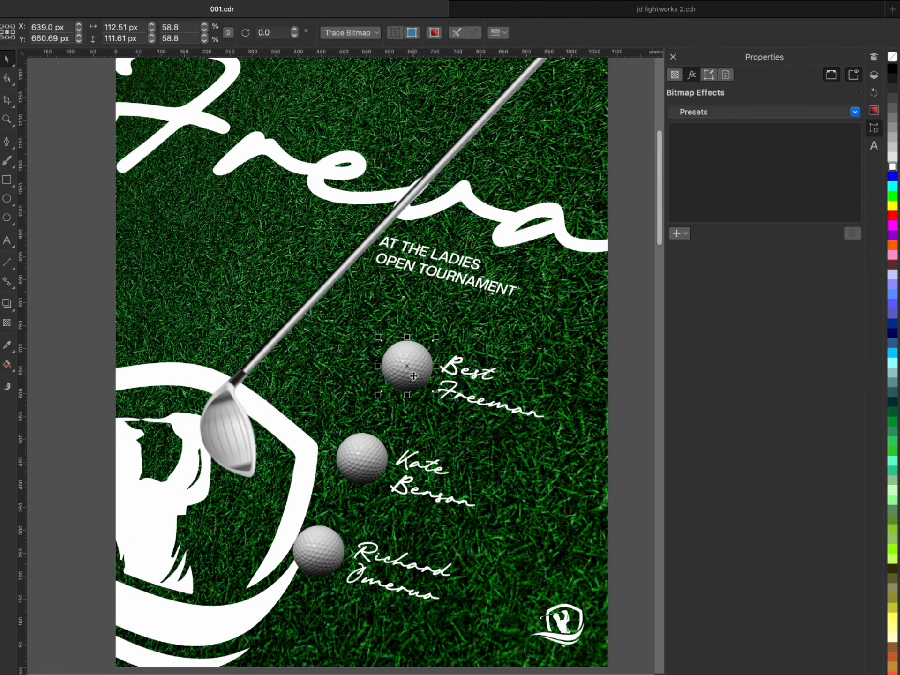
{"action": "scroll", "coordinate": [413, 378], "scroll_direction": "down", "scroll_amount": 2}
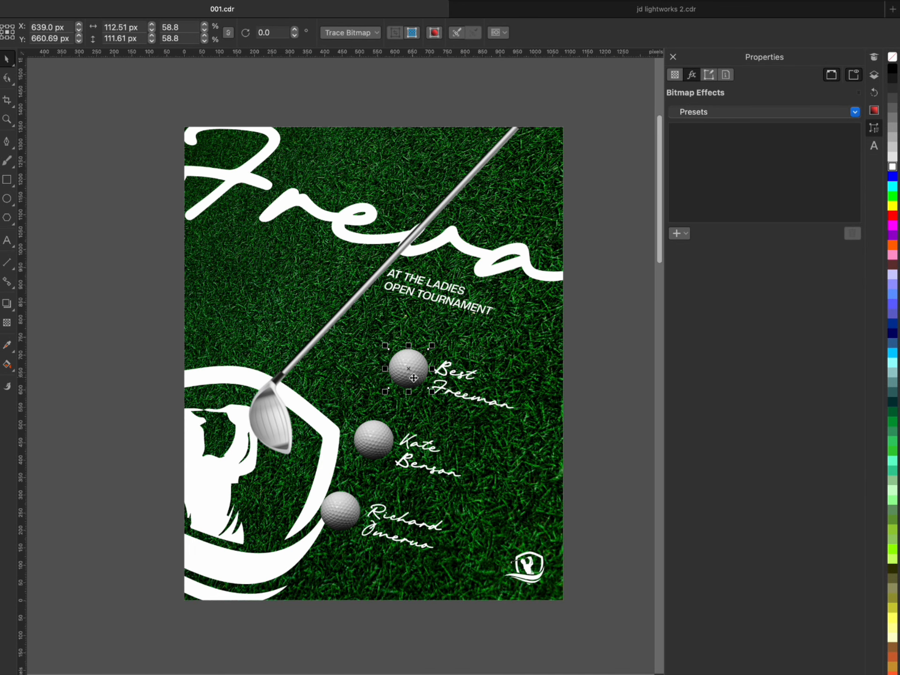
{"action": "scroll", "coordinate": [417, 375], "scroll_direction": "up", "scroll_amount": 2}
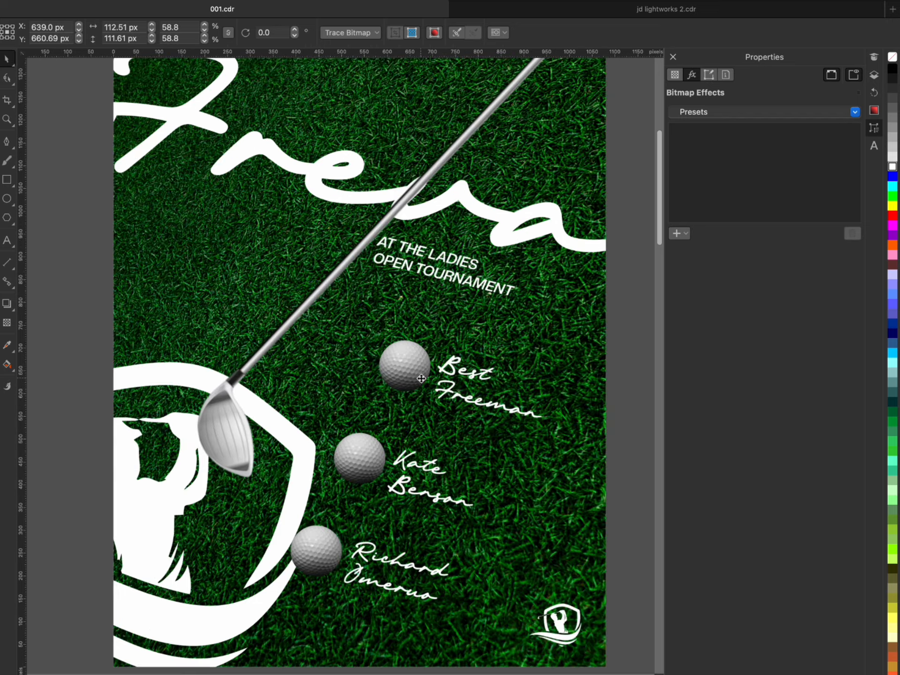
{"action": "left_click", "coordinate": [7, 306]}
{"action": "scroll", "coordinate": [420, 384], "scroll_direction": "up", "scroll_amount": 2}
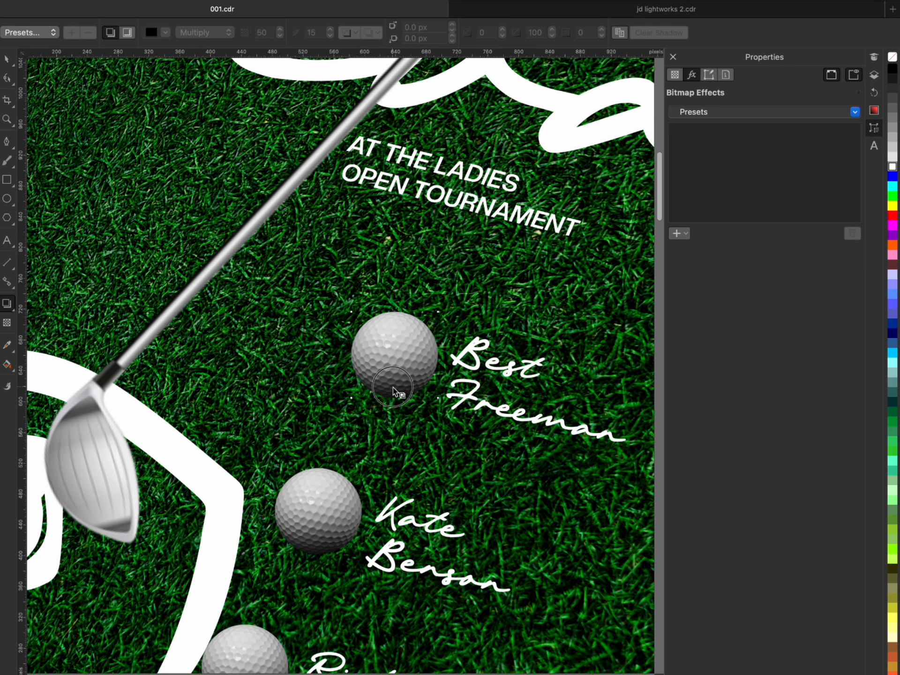
{"action": "left_click_drag", "start_coordinate": [394, 398], "coordinate": [452, 365]}
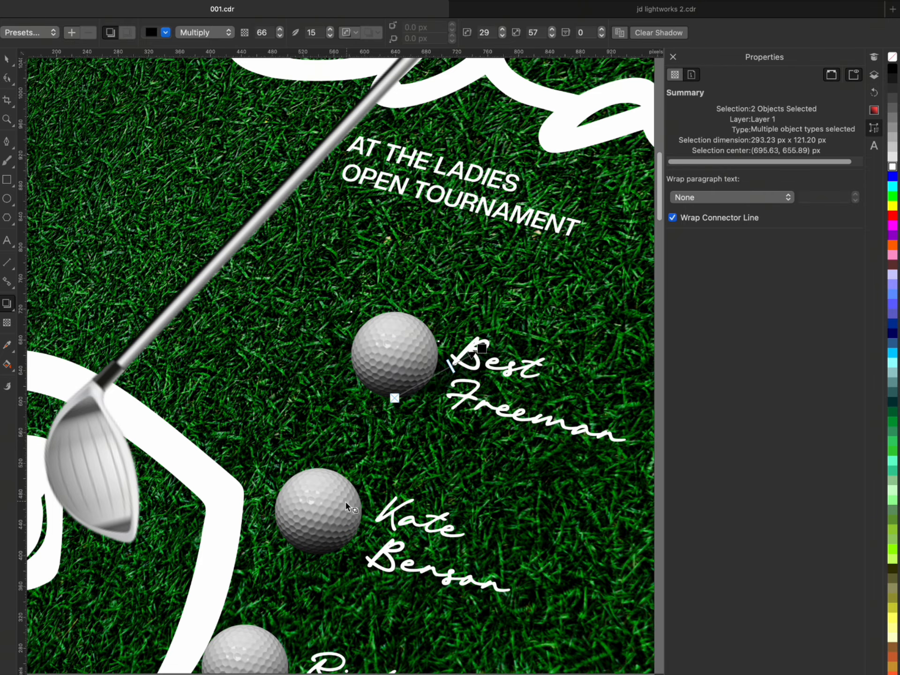
{"action": "left_click", "coordinate": [346, 507]}
{"action": "left_click", "coordinate": [406, 374]}
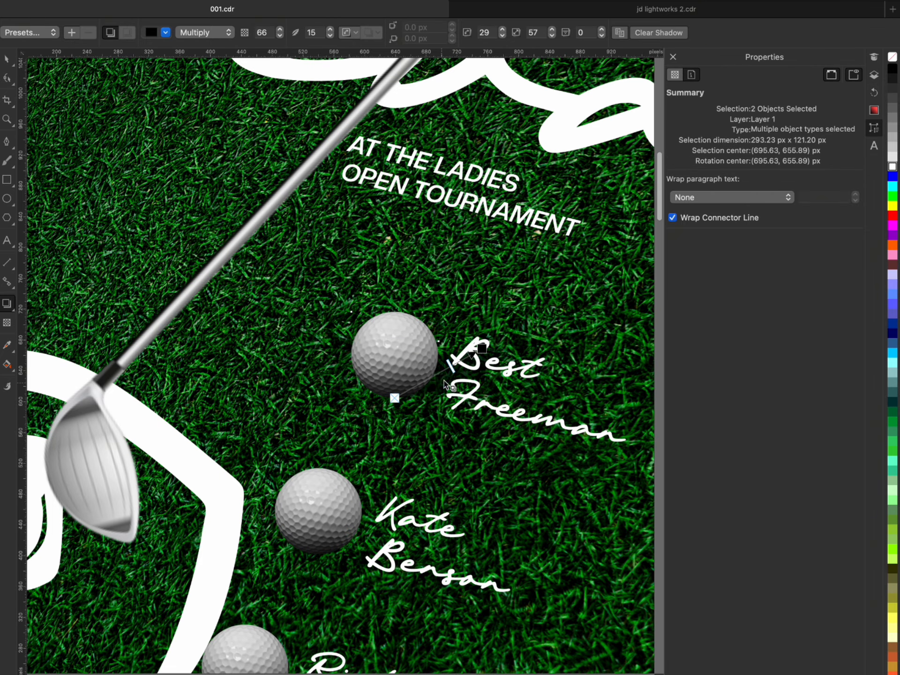
{"action": "left_click_drag", "start_coordinate": [451, 365], "coordinate": [457, 360]}
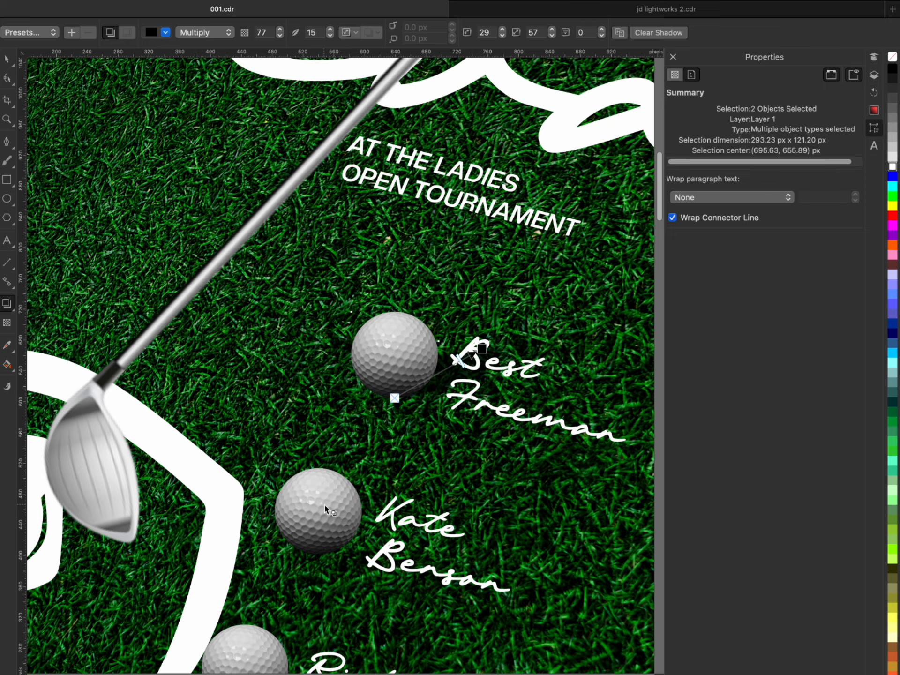
{"action": "left_click", "coordinate": [7, 59]}
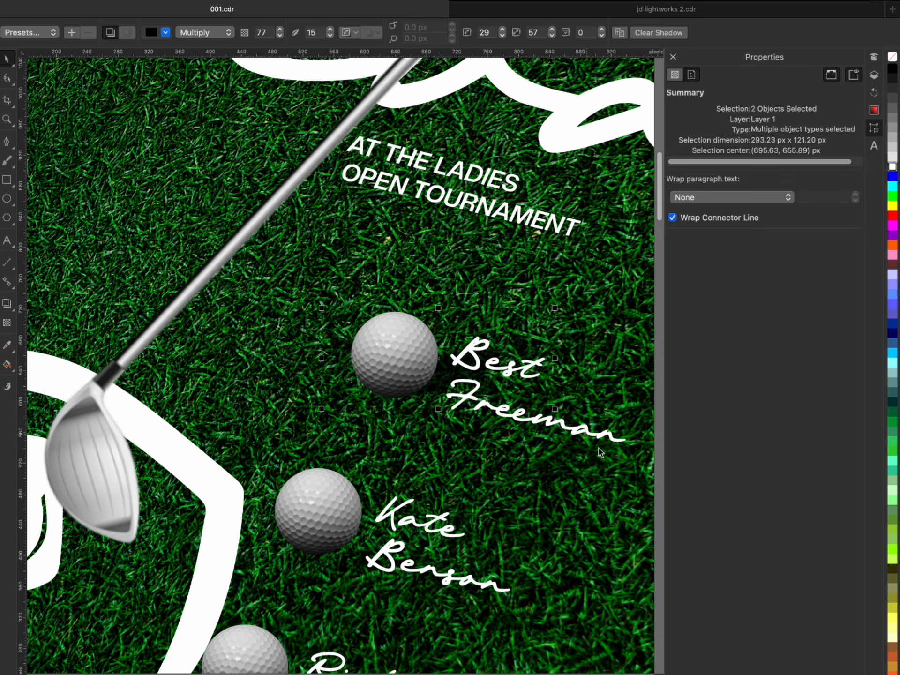
- Examine the top golf ball's drop shadow against the whole flyer and up close
{"action": "scroll", "coordinate": [428, 373], "scroll_direction": "down", "scroll_amount": 2}
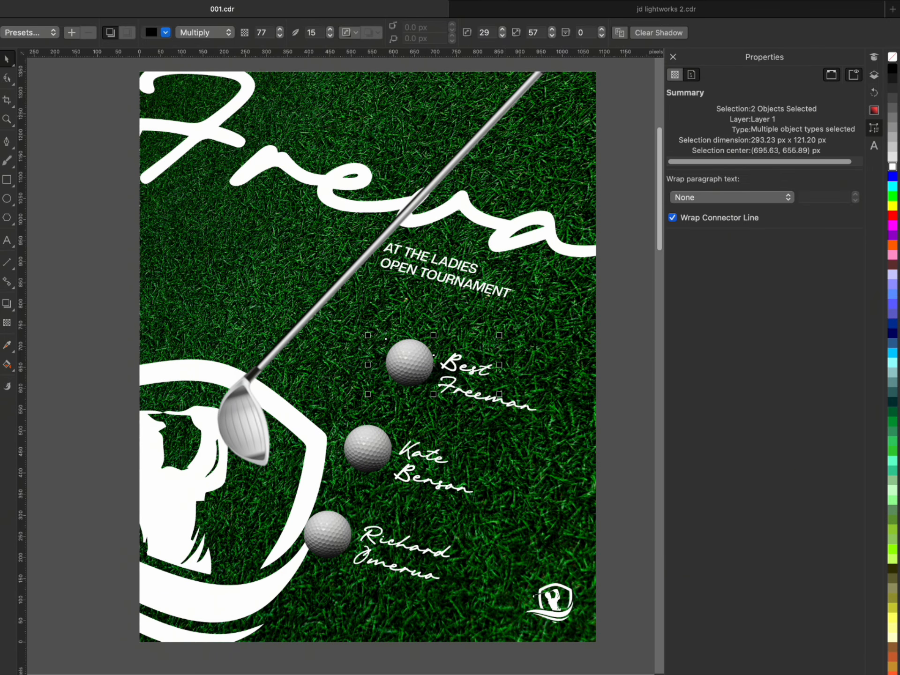
{"action": "left_click", "coordinate": [124, 331]}
{"action": "scroll", "coordinate": [543, 497], "scroll_direction": "down", "scroll_amount": 1}
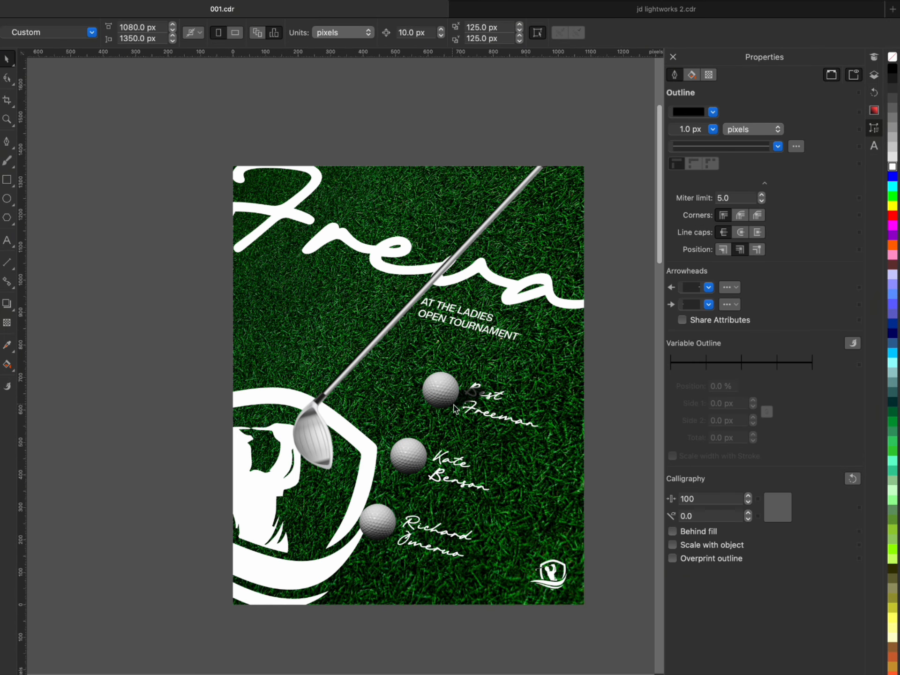
{"action": "scroll", "coordinate": [447, 414], "scroll_direction": "up", "scroll_amount": 1}
{"action": "scroll", "coordinate": [438, 408], "scroll_direction": "down", "scroll_amount": 2}
{"action": "scroll", "coordinate": [596, 417], "scroll_direction": "down", "scroll_amount": 2}
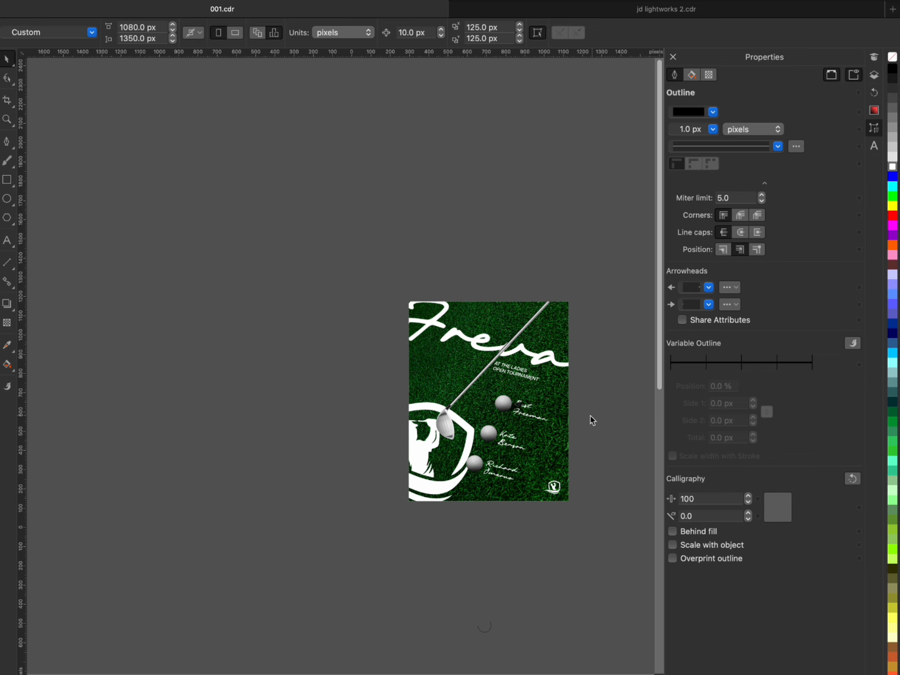
{"action": "scroll", "coordinate": [591, 420], "scroll_direction": "up", "scroll_amount": 6}
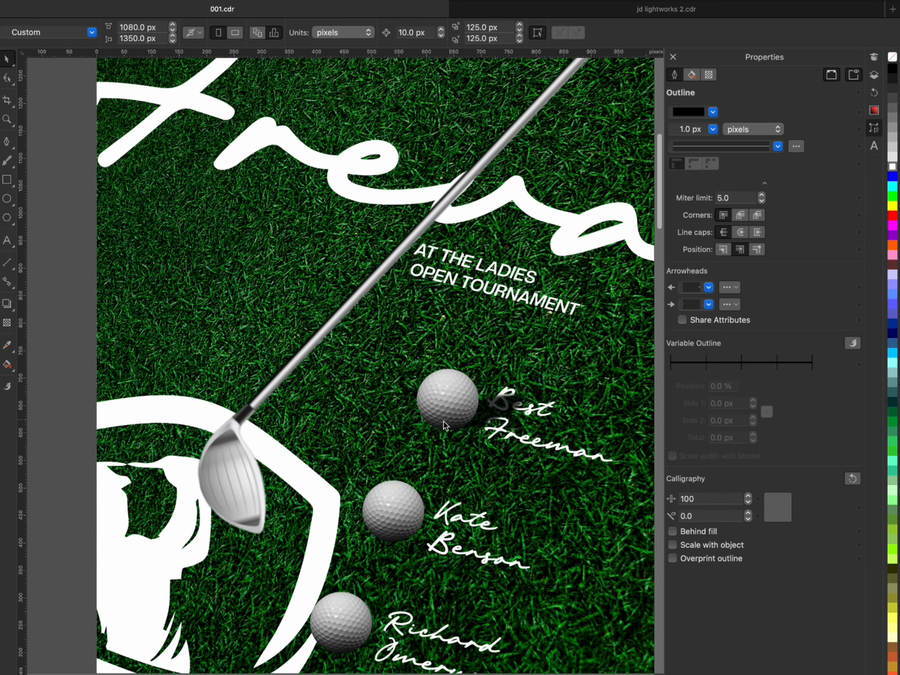
{"action": "scroll", "coordinate": [444, 421], "scroll_direction": "up", "scroll_amount": 3}
{"action": "scroll", "coordinate": [436, 418], "scroll_direction": "down", "scroll_amount": 3}
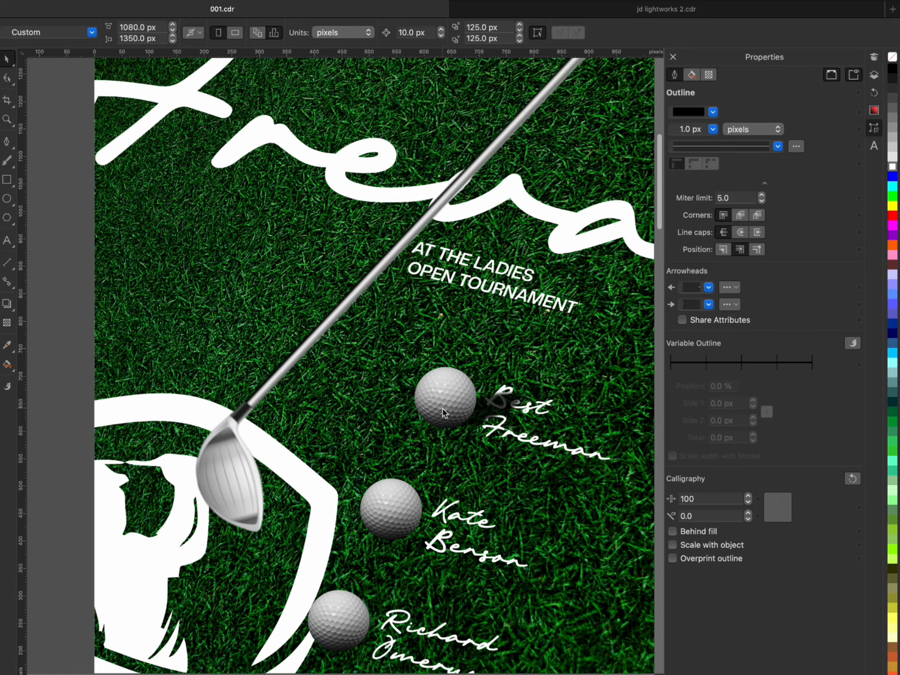
- Break the drop shadow apart from the top golf ball
{"action": "left_click", "coordinate": [442, 411]}
{"action": "left_click", "coordinate": [501, 410], "text": "shift"}
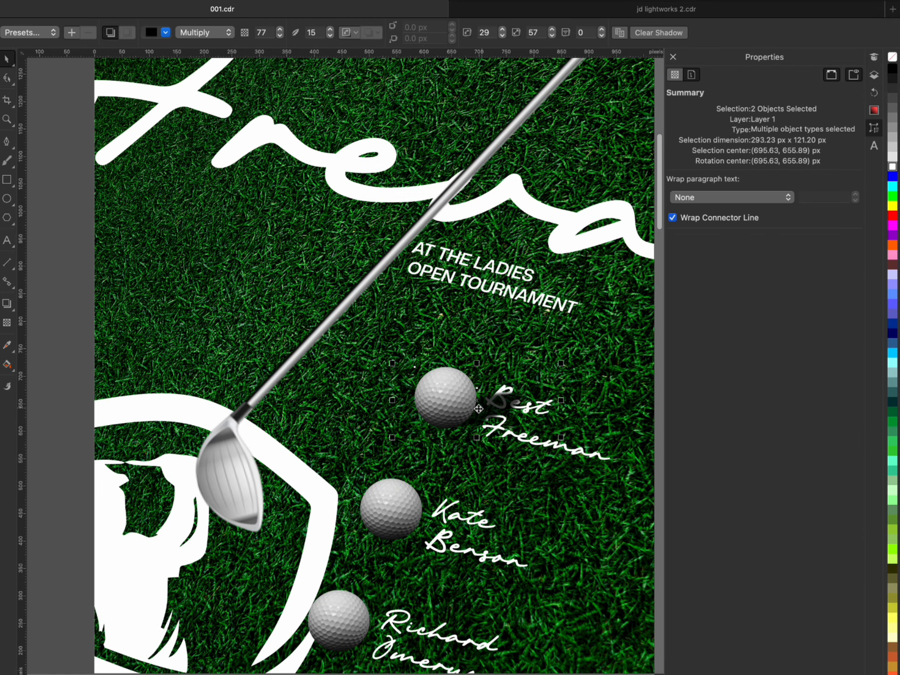
{"action": "right_click", "coordinate": [462, 407]}
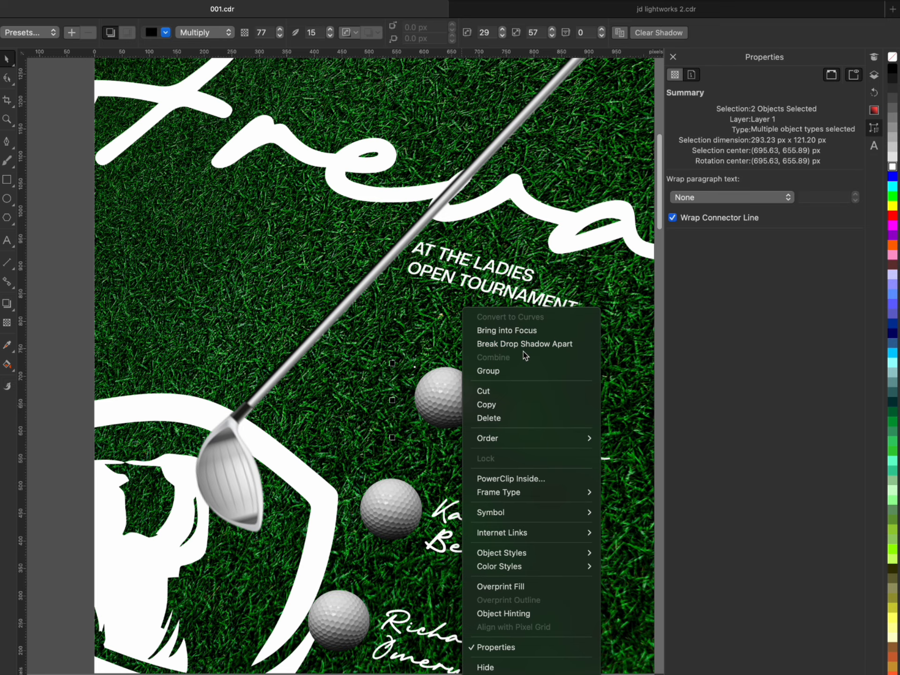
{"action": "left_click", "coordinate": [419, 398]}
{"action": "right_click", "coordinate": [489, 407]}
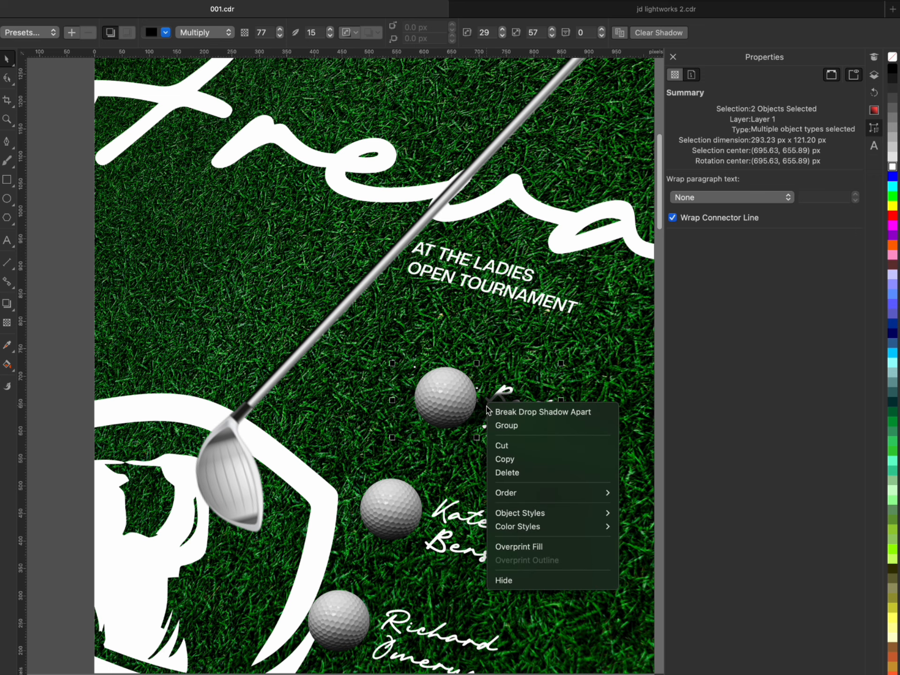
{"action": "left_click", "coordinate": [539, 414]}
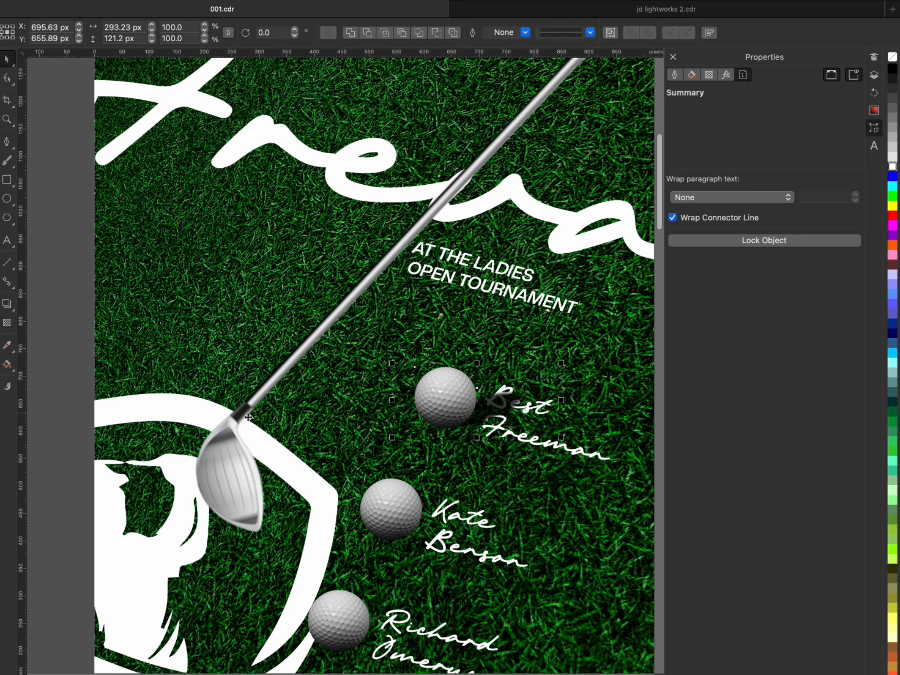
- Add a second black Multiply drop shadow from the top golf ball's base with angle 105, stretch 28, feather 15 and opacity 91
{"action": "left_click", "coordinate": [69, 396]}
{"action": "left_click", "coordinate": [435, 407]}
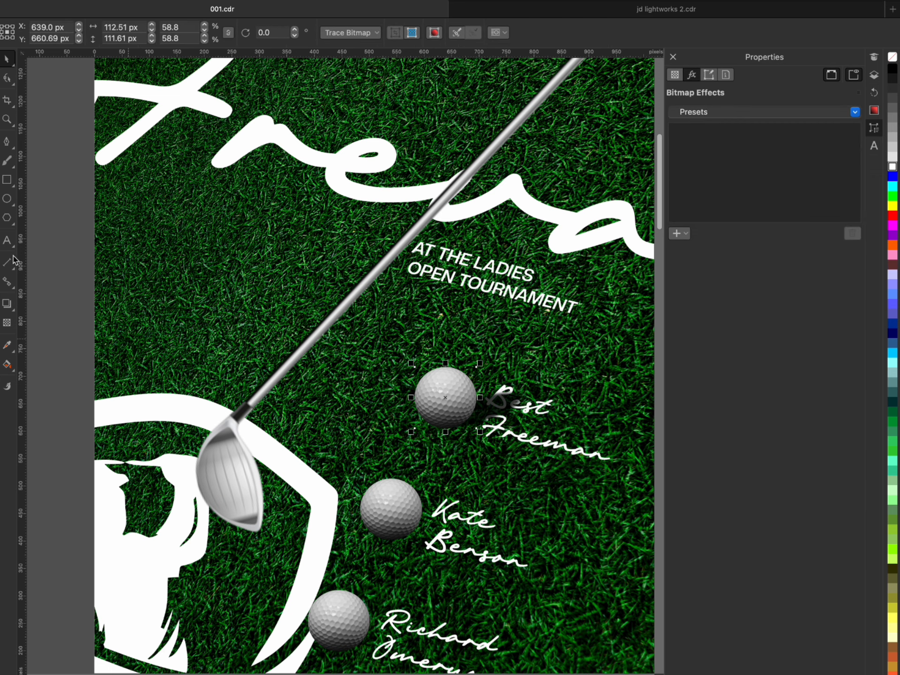
{"action": "left_click", "coordinate": [7, 303]}
{"action": "scroll", "coordinate": [445, 412], "scroll_direction": "up", "scroll_amount": 10}
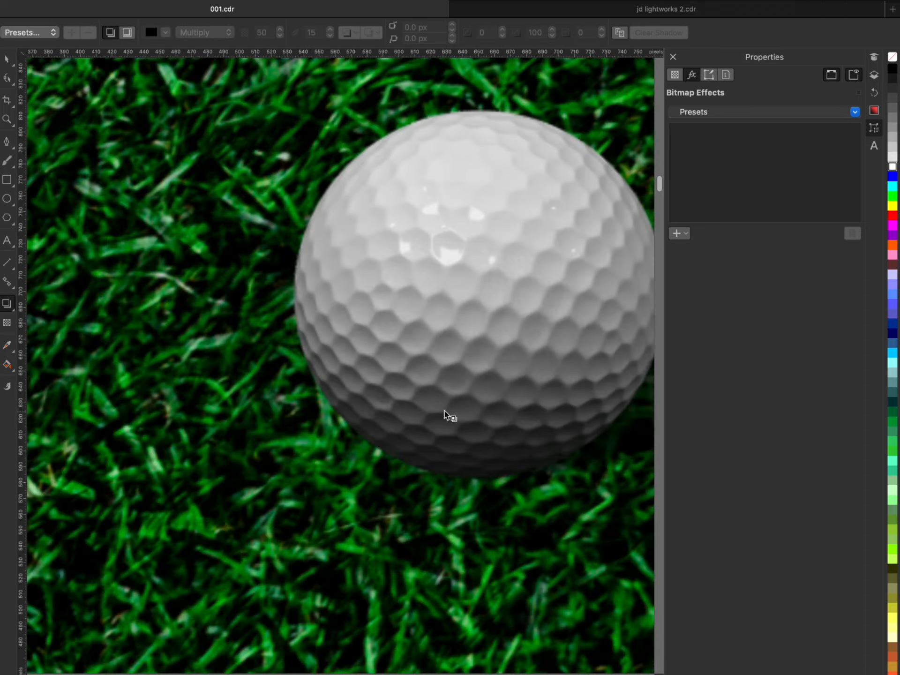
{"action": "scroll", "coordinate": [431, 454], "scroll_direction": "down", "scroll_amount": 5}
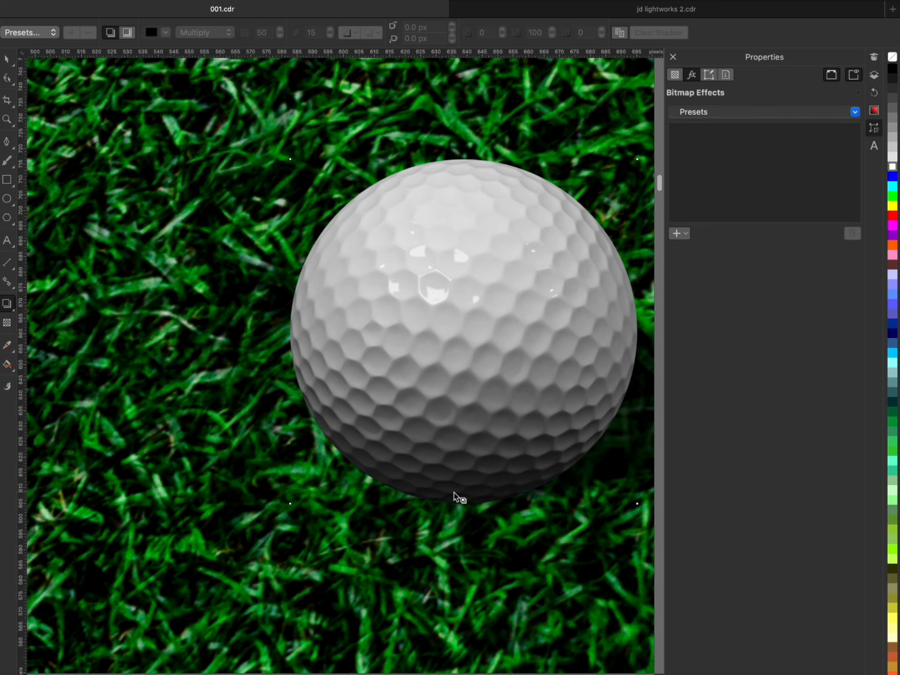
{"action": "left_click_drag", "start_coordinate": [458, 494], "coordinate": [439, 415]}
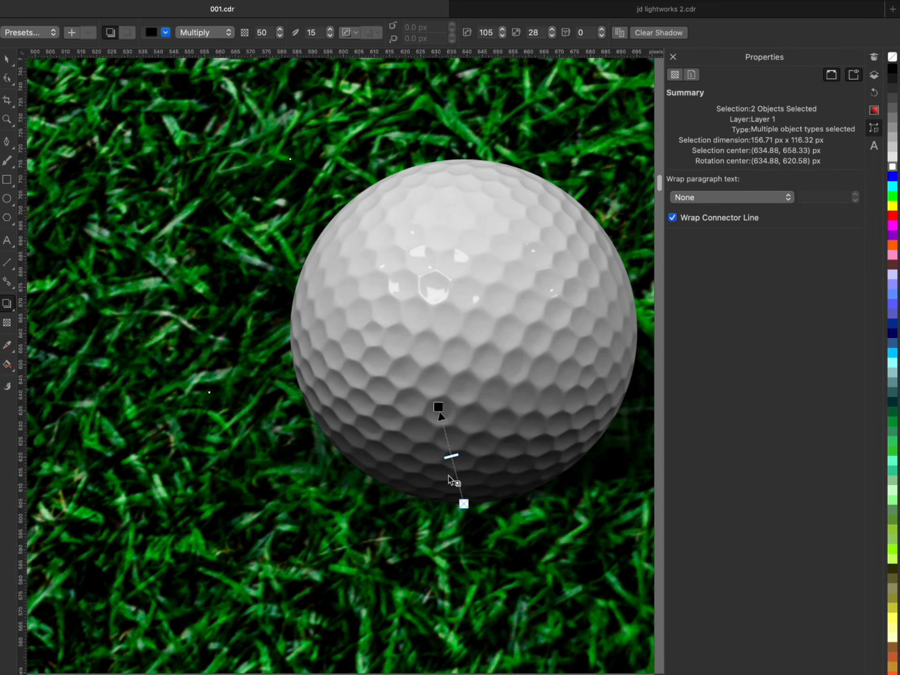
{"action": "left_click_drag", "start_coordinate": [451, 456], "coordinate": [441, 416]}
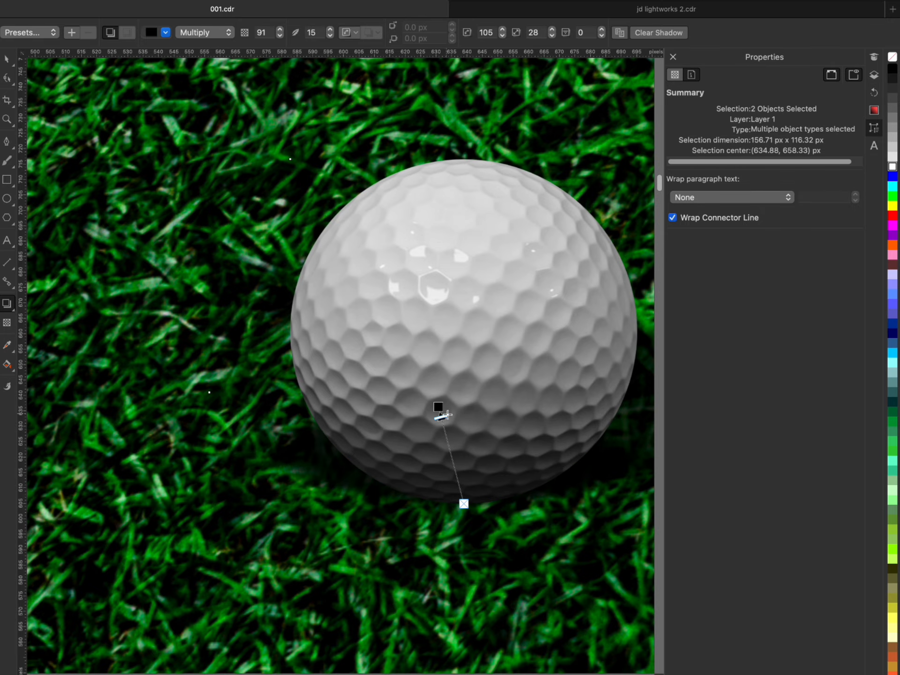
- Try to stretch the top golf ball's separated long shadow to about 332 × 125 px
{"action": "scroll", "coordinate": [448, 454], "scroll_direction": "down", "scroll_amount": 2}
{"action": "scroll", "coordinate": [446, 452], "scroll_direction": "down", "scroll_amount": 4}
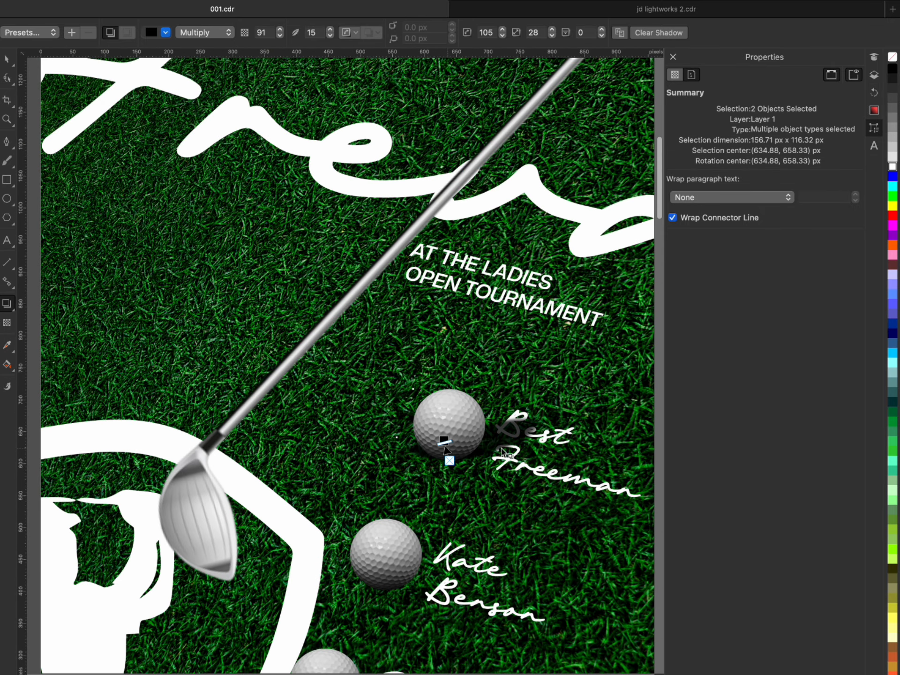
{"action": "scroll", "coordinate": [522, 431], "scroll_direction": "up", "scroll_amount": 2}
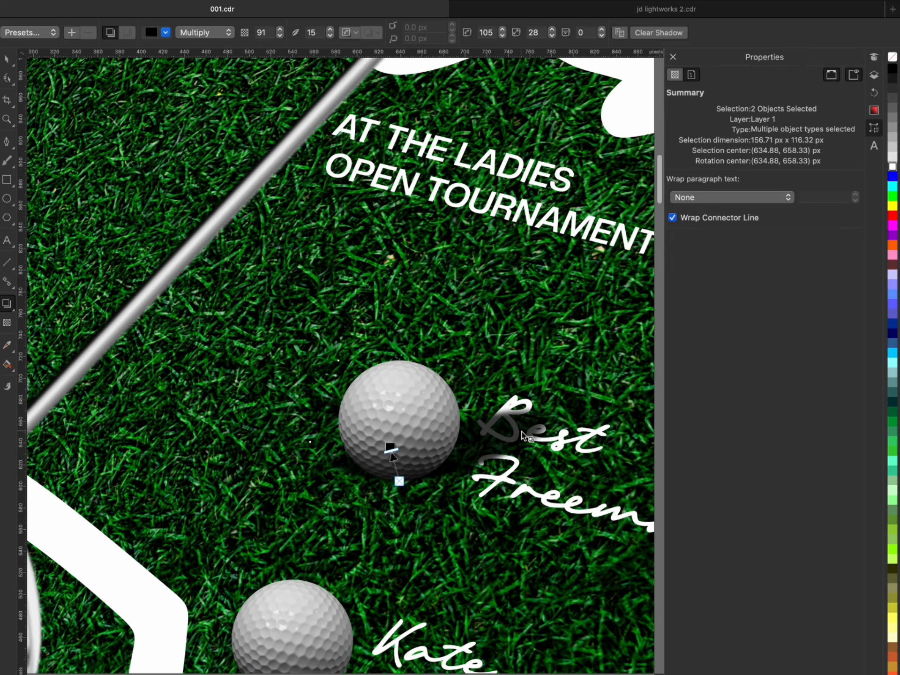
{"action": "scroll", "coordinate": [522, 431], "scroll_direction": "down", "scroll_amount": 2}
{"action": "left_click", "coordinate": [521, 418]}
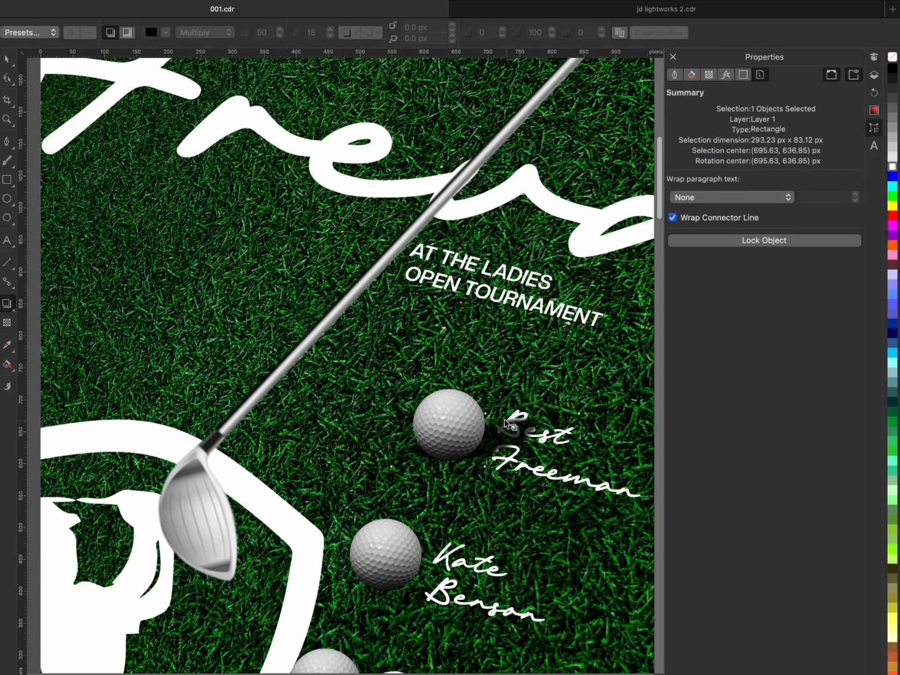
{"action": "left_click", "coordinate": [7, 59]}
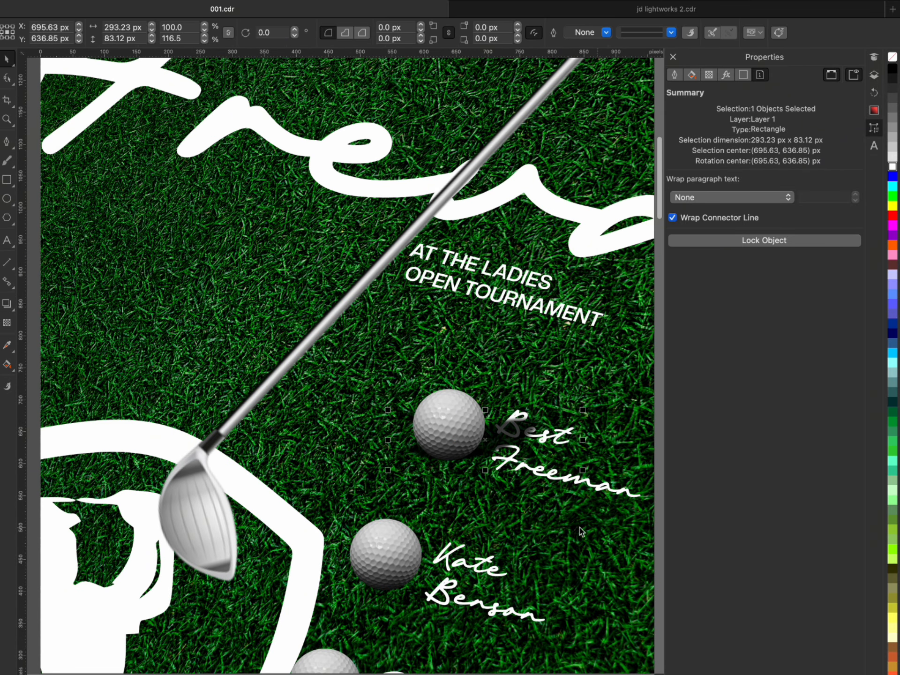
{"action": "left_click_drag", "start_coordinate": [485, 408], "coordinate": [485, 382]}
{"action": "left_click_drag", "start_coordinate": [583, 427], "coordinate": [608, 427]}
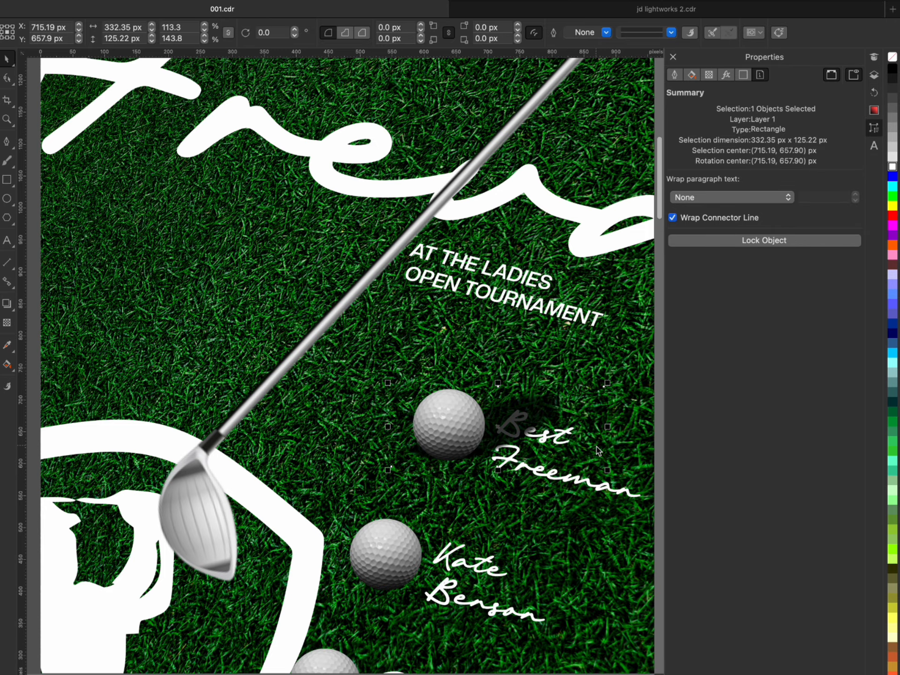
{"action": "key", "text": "super+z"}
{"action": "key", "text": "super+z"}
- Examine the top golf ball's long shadow against the whole flyer
{"action": "scroll", "coordinate": [393, 418], "scroll_direction": "down", "scroll_amount": 2}
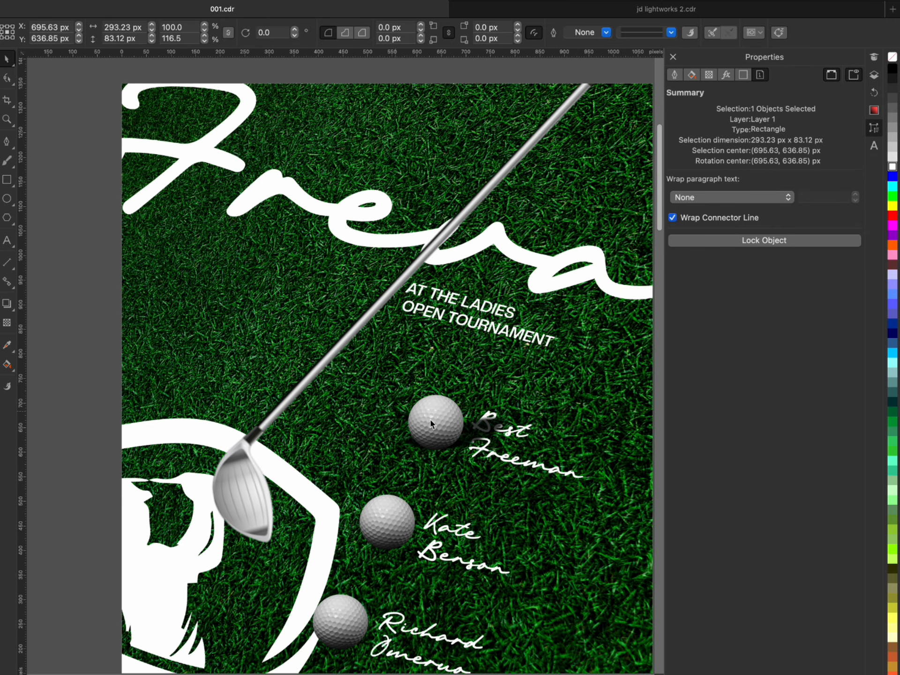
{"action": "scroll", "coordinate": [431, 423], "scroll_direction": "down", "scroll_amount": 1}
{"action": "left_click", "coordinate": [424, 483]}
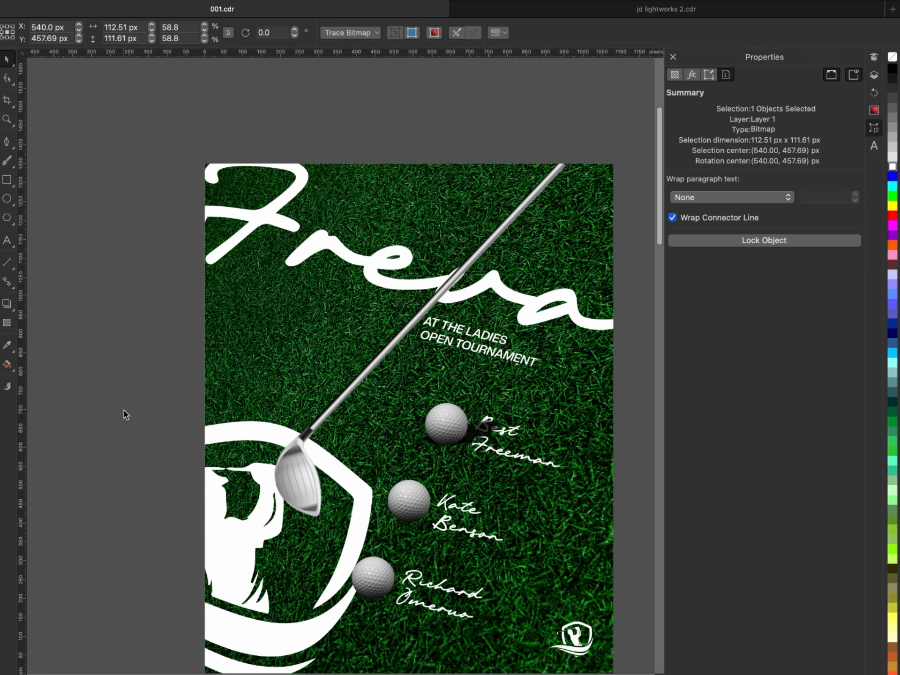
{"action": "left_click", "coordinate": [616, 424]}
{"action": "scroll", "coordinate": [594, 429], "scroll_direction": "down", "scroll_amount": 2}
{"action": "scroll", "coordinate": [581, 433], "scroll_direction": "up", "scroll_amount": 2}
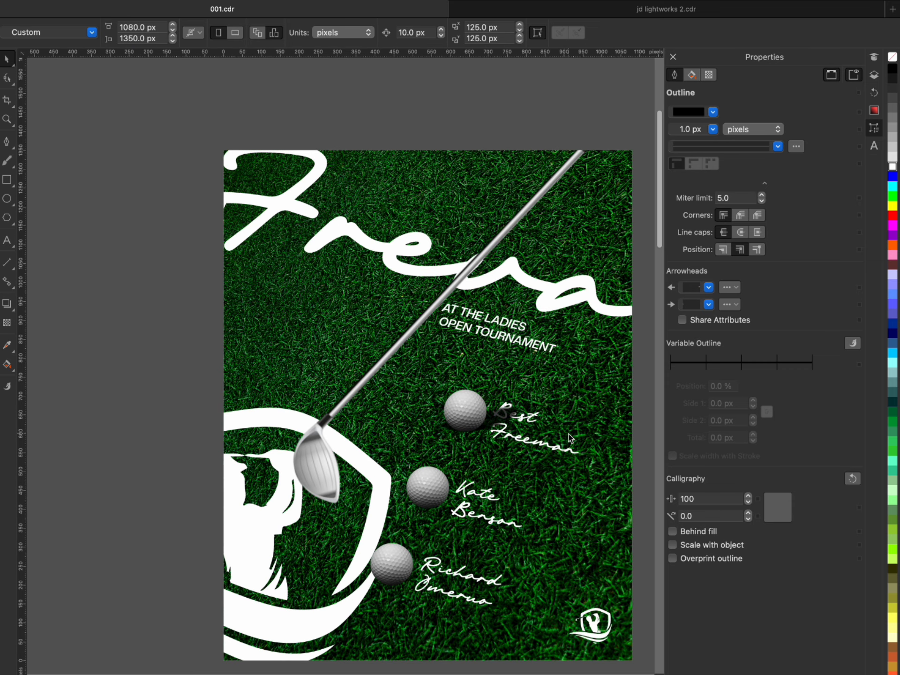
{"action": "scroll", "coordinate": [559, 432], "scroll_direction": "up", "scroll_amount": 1}
- Try to convert the top golf ball's long shadow to curves and reshape it by moving a node
{"action": "left_click", "coordinate": [488, 414]}
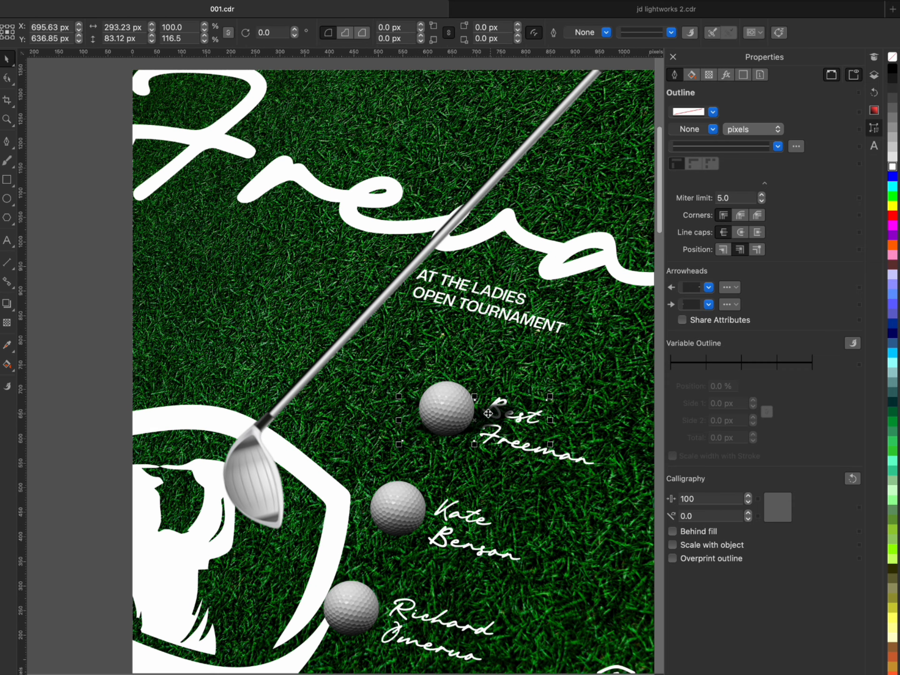
{"action": "scroll", "coordinate": [485, 405], "scroll_direction": "up", "scroll_amount": 1}
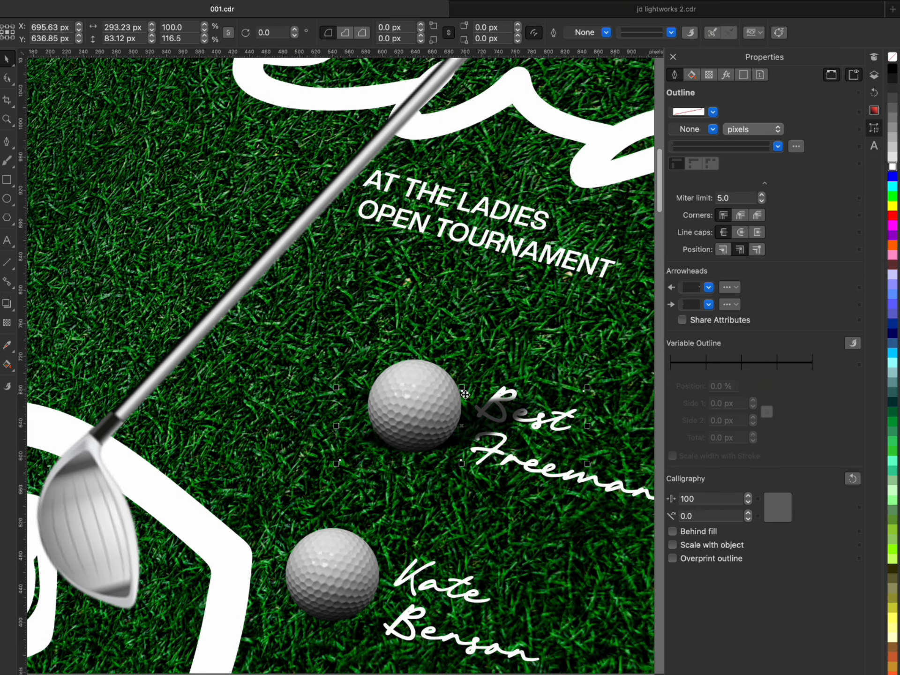
{"action": "right_click", "coordinate": [498, 412]}
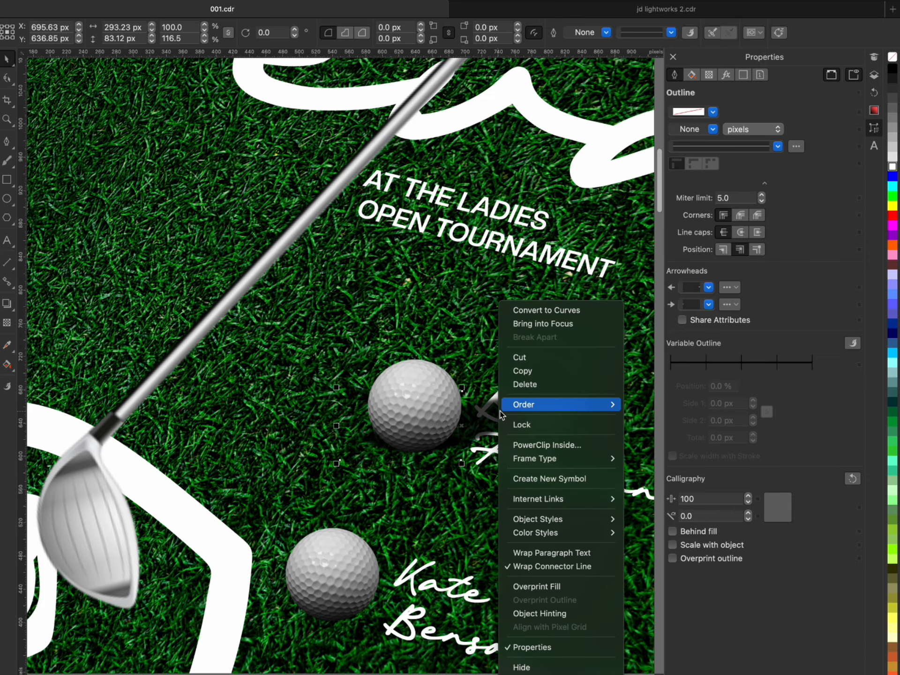
{"action": "left_click", "coordinate": [564, 315]}
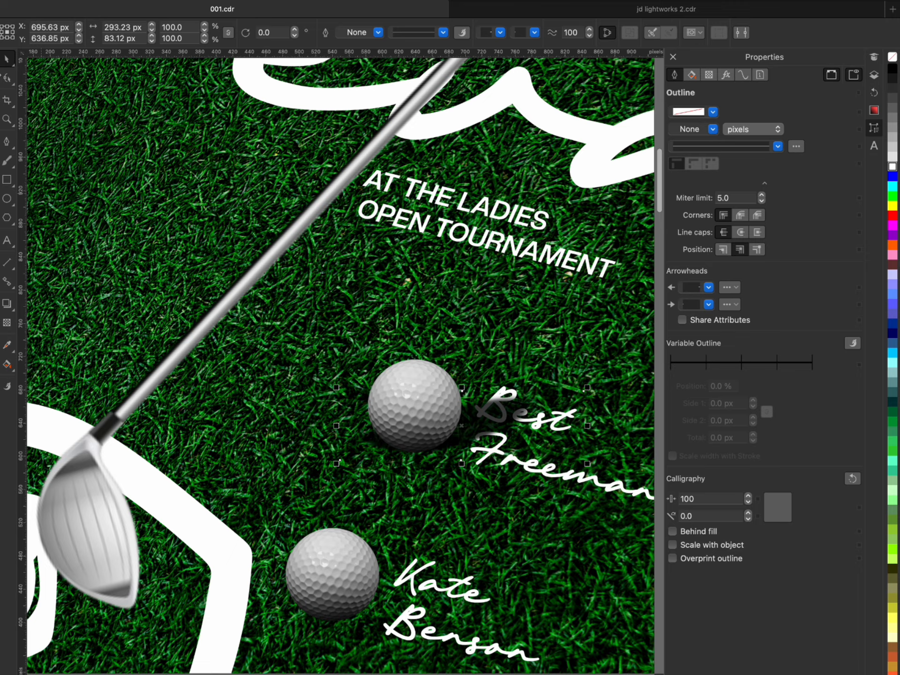
{"action": "left_click", "coordinate": [7, 78]}
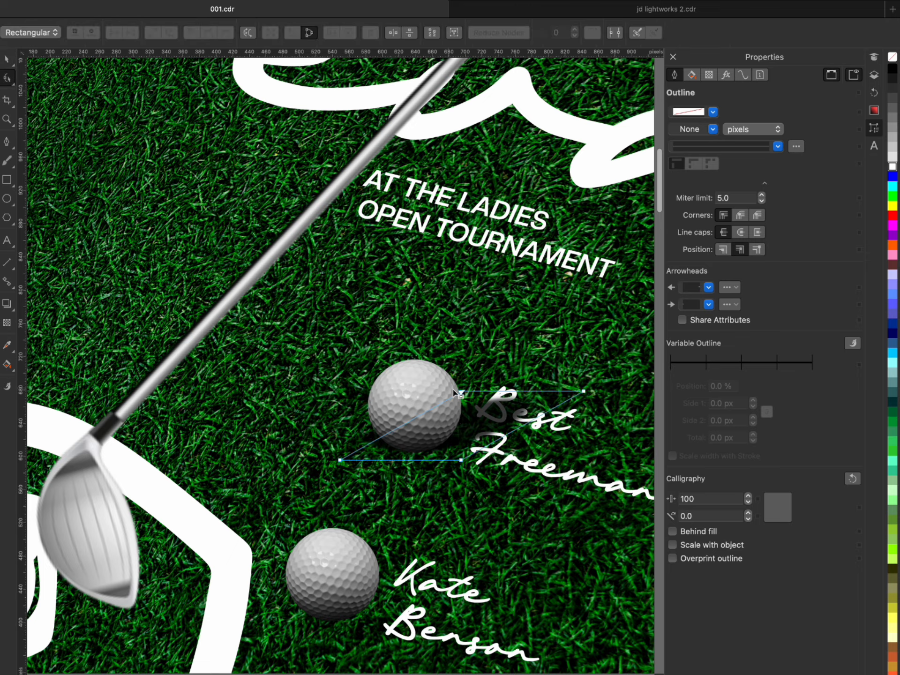
{"action": "mouse_move", "coordinate": [455, 391]}
{"action": "left_mouse_down"}
{"action": "mouse_move", "coordinate": [453, 369]}
{"action": "mouse_move", "coordinate": [453, 387]}
{"action": "left_mouse_up"}
{"action": "key", "text": "super+z"}
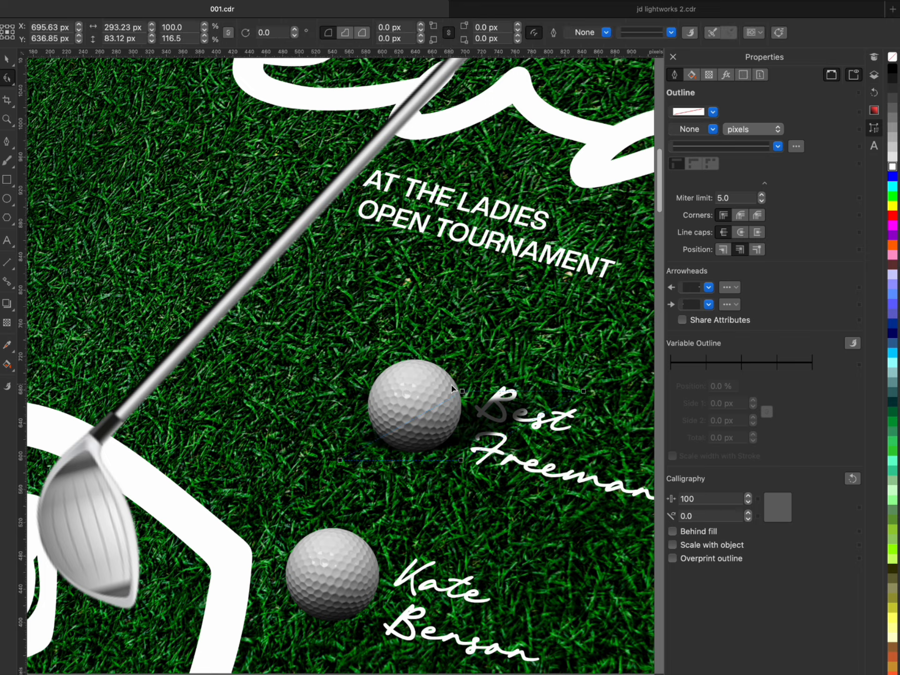
{"action": "left_click", "coordinate": [13, 65]}
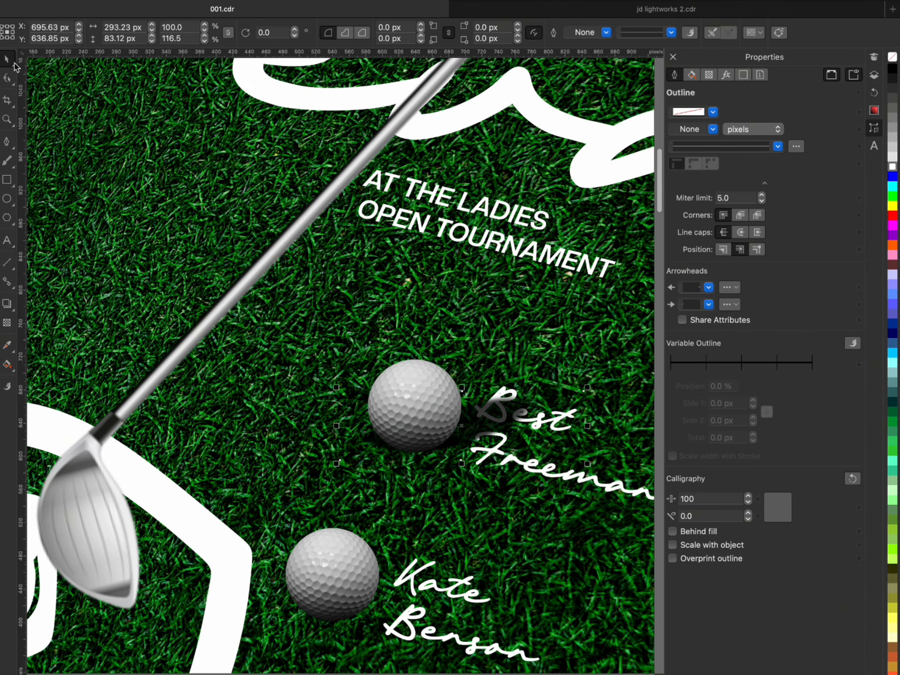
- Convert the top golf ball's long shadow to a bitmap and stretch it to about 324 × 116 px
{"action": "left_click", "coordinate": [313, 1]}
{"action": "left_click", "coordinate": [328, 1]}
{"action": "key", "text": "Return"}
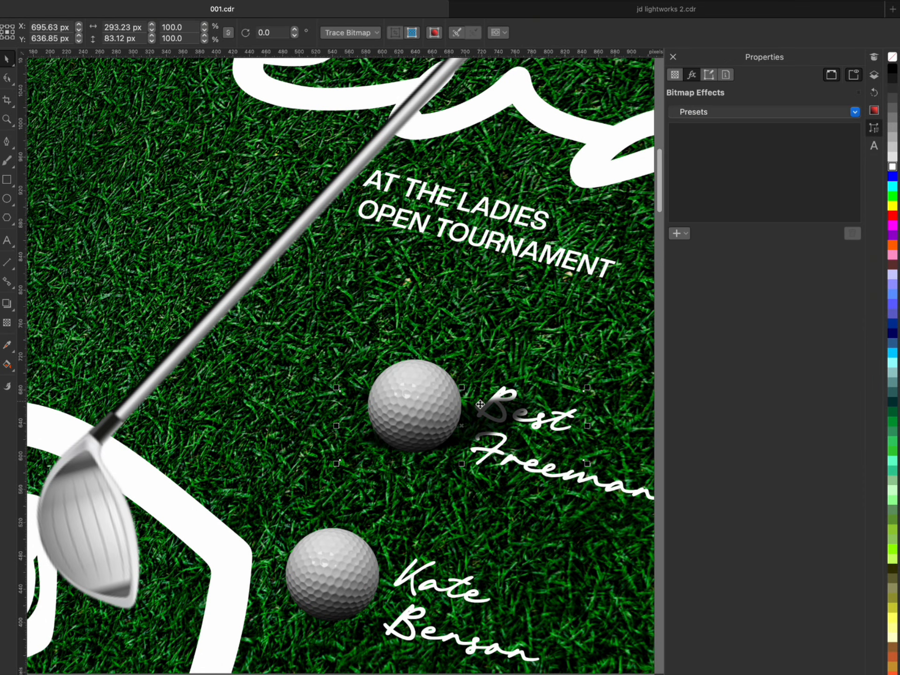
{"action": "left_click_drag", "start_coordinate": [462, 388], "coordinate": [462, 362]}
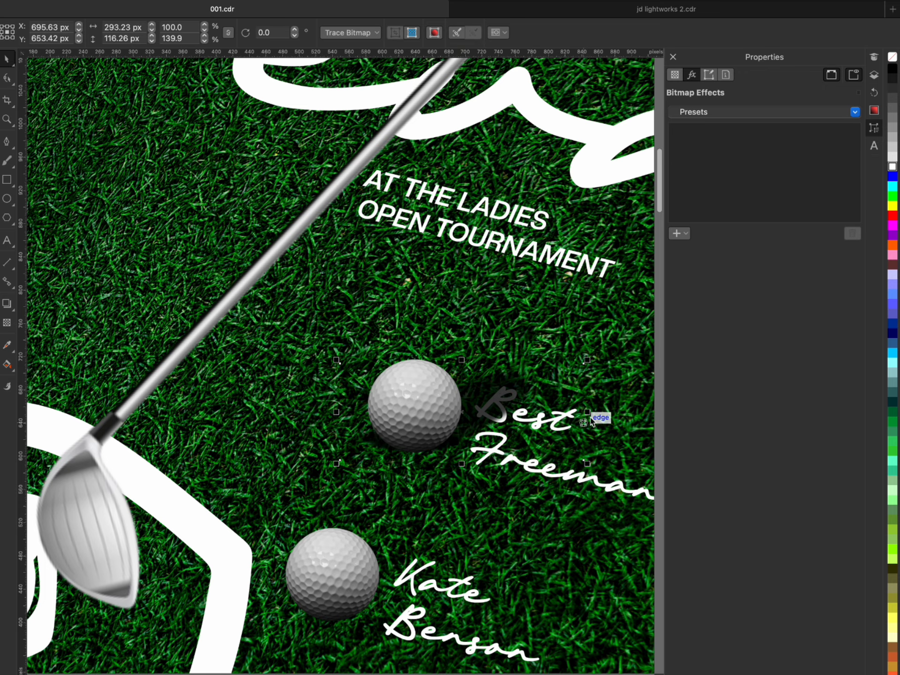
{"action": "left_click_drag", "start_coordinate": [587, 412], "coordinate": [611, 413]}
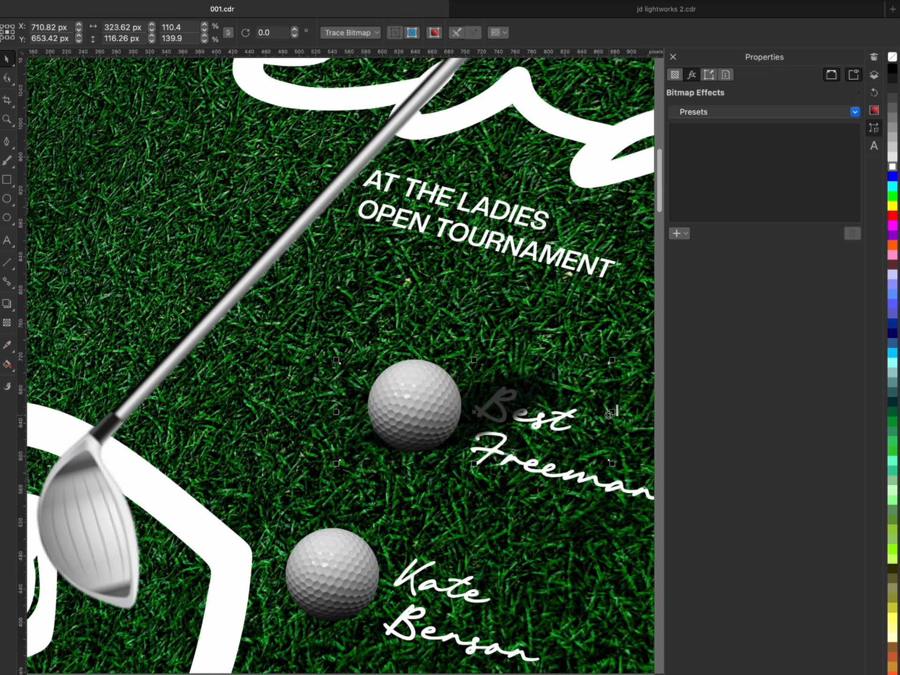
- Try to extend the shadow bitmap's lower edge downward with the Shape tool
{"action": "left_click", "coordinate": [7, 80]}
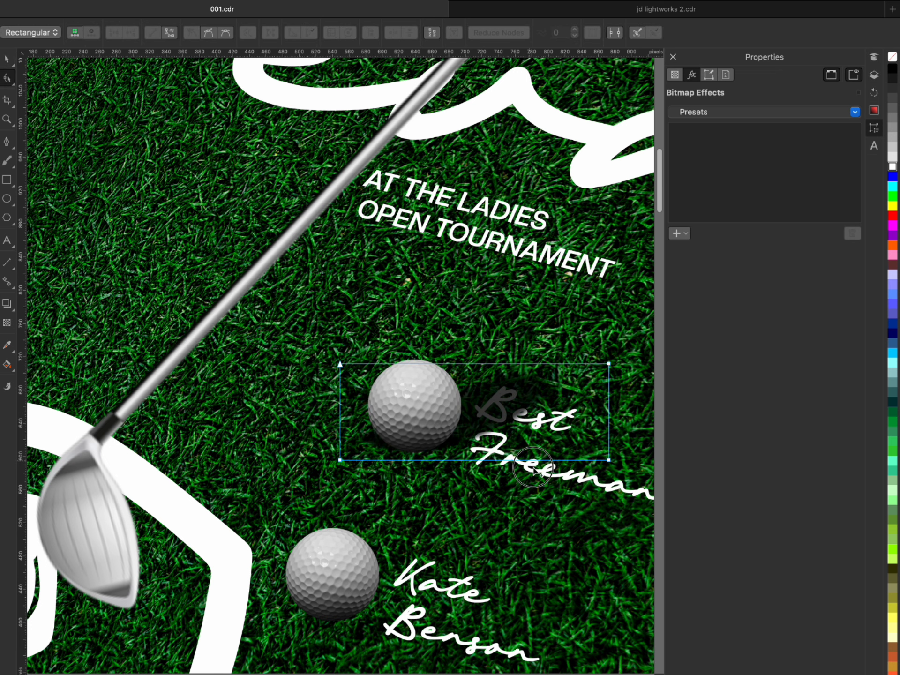
{"action": "left_click_drag", "start_coordinate": [535, 466], "coordinate": [535, 484]}
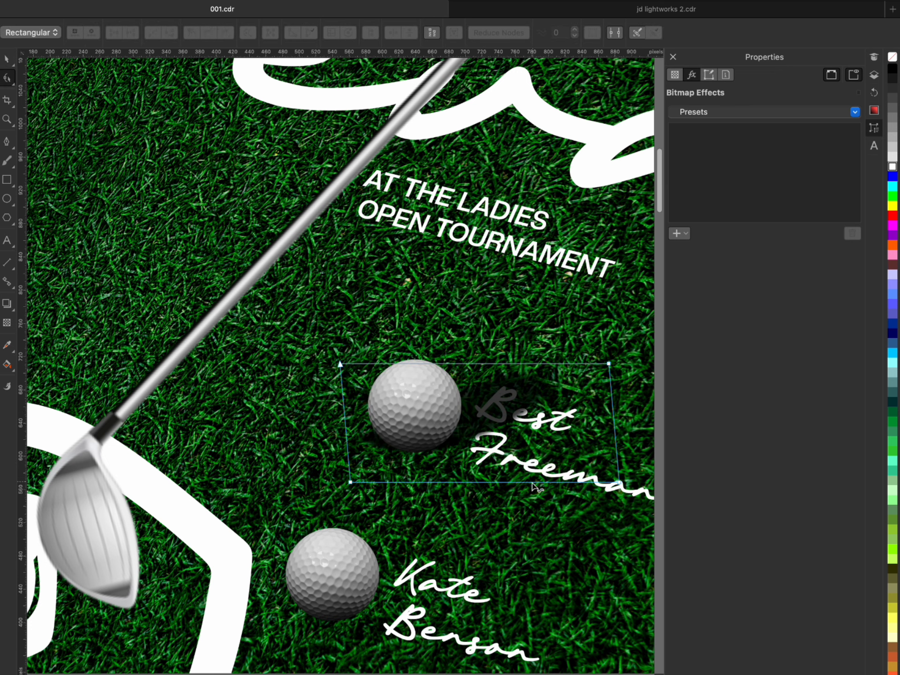
{"action": "key", "text": "ctrl+z"}
{"action": "key", "text": "space"}
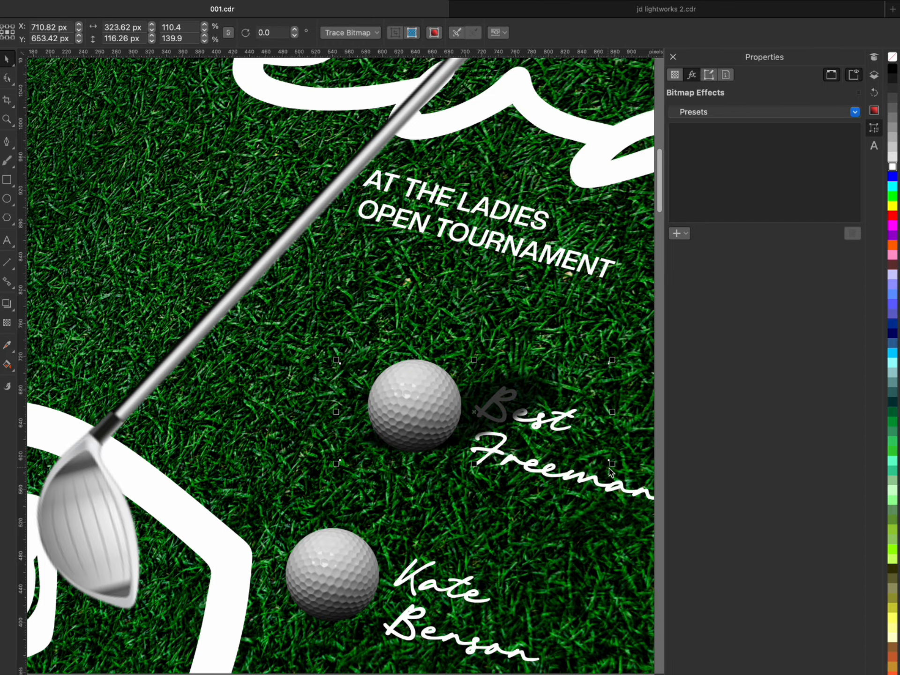
- Enlarge the shadow bitmap to about 355 × 128 px and nudge it away from the ball to about X 706 px
{"action": "left_click_drag", "start_coordinate": [611, 467], "coordinate": [619, 468]}
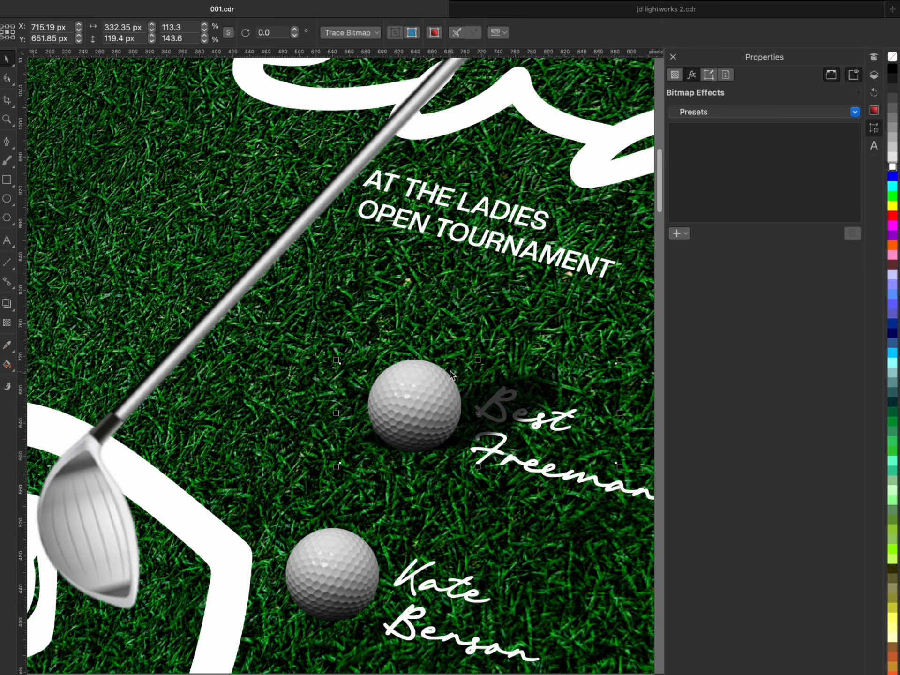
{"action": "left_click_drag", "start_coordinate": [336, 359], "coordinate": [317, 352]}
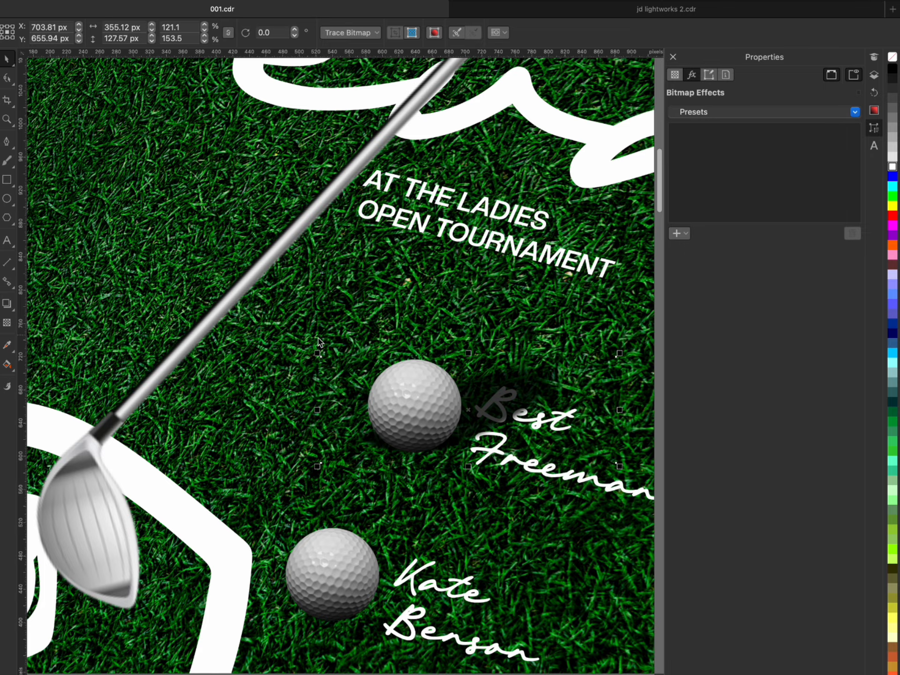
{"action": "left_click_drag", "start_coordinate": [498, 406], "coordinate": [499, 405]}
{"action": "scroll", "coordinate": [357, 440], "scroll_direction": "down", "scroll_amount": 3}
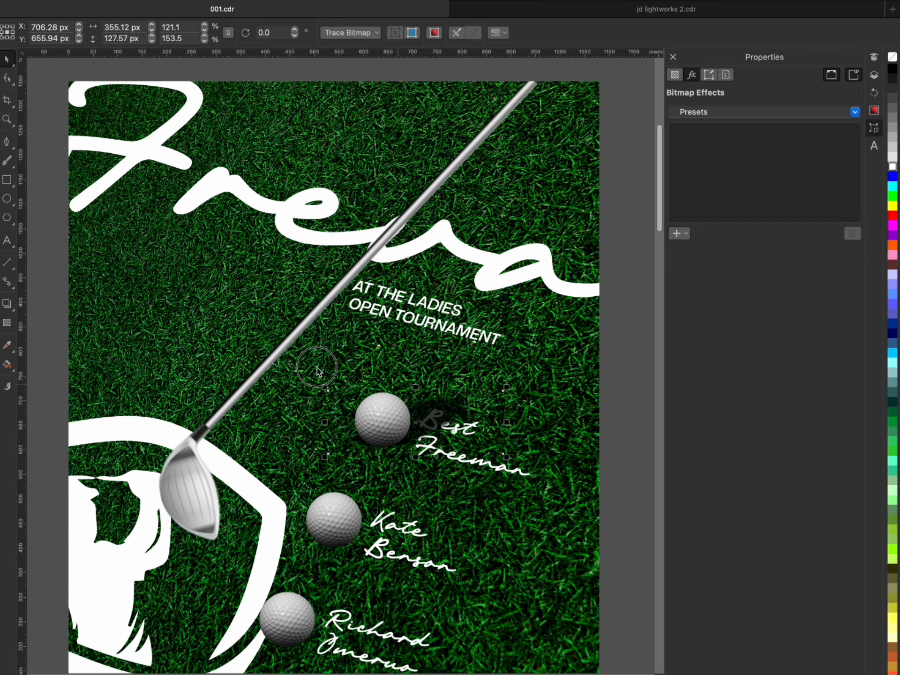
{"action": "scroll", "coordinate": [358, 440], "scroll_direction": "up", "scroll_amount": 2}
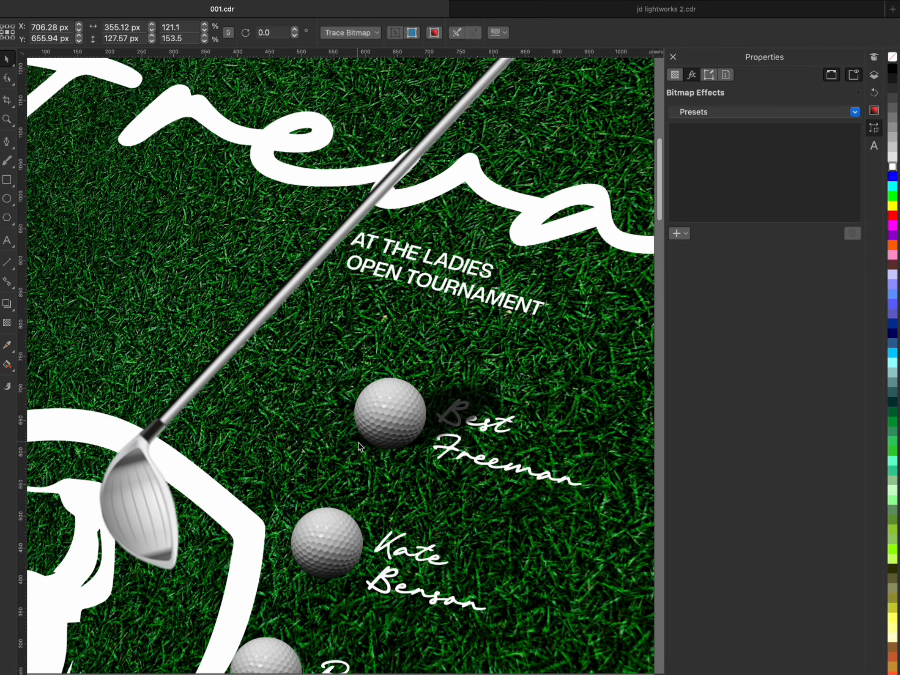
{"action": "scroll", "coordinate": [419, 428], "scroll_direction": "down", "scroll_amount": 2}
- Apply a linear fountain transparency at about 34° to the shadow, fading from 0 beside the ball to 100 over the player name
{"action": "left_click", "coordinate": [419, 427]}
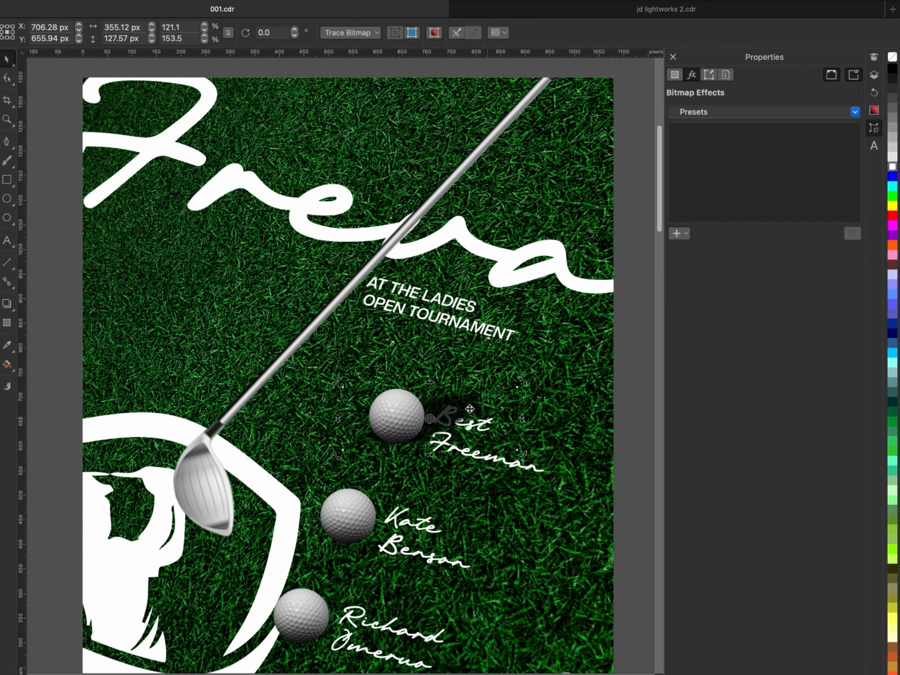
{"action": "left_click", "coordinate": [451, 404]}
{"action": "left_click", "coordinate": [7, 322]}
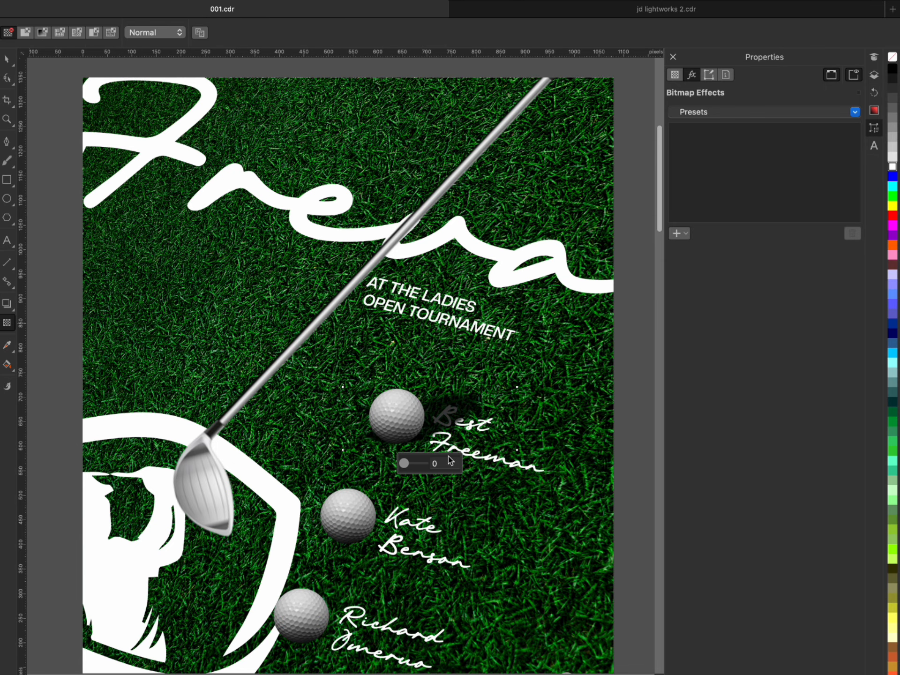
{"action": "scroll", "coordinate": [449, 413], "scroll_direction": "up", "scroll_amount": 3}
{"action": "left_click_drag", "start_coordinate": [420, 410], "coordinate": [388, 420]}
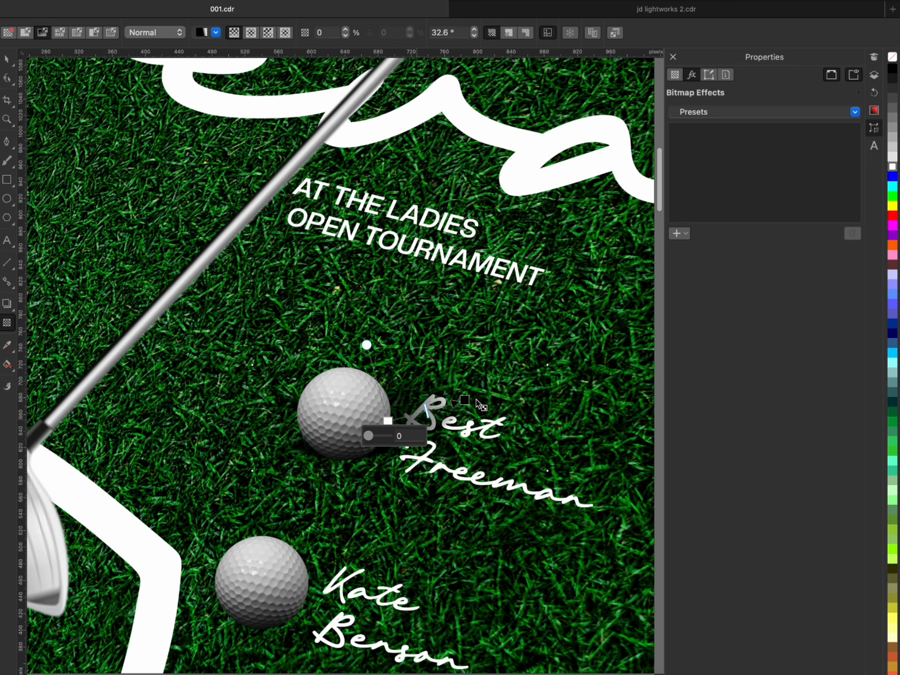
{"action": "left_click_drag", "start_coordinate": [464, 399], "coordinate": [509, 391]}
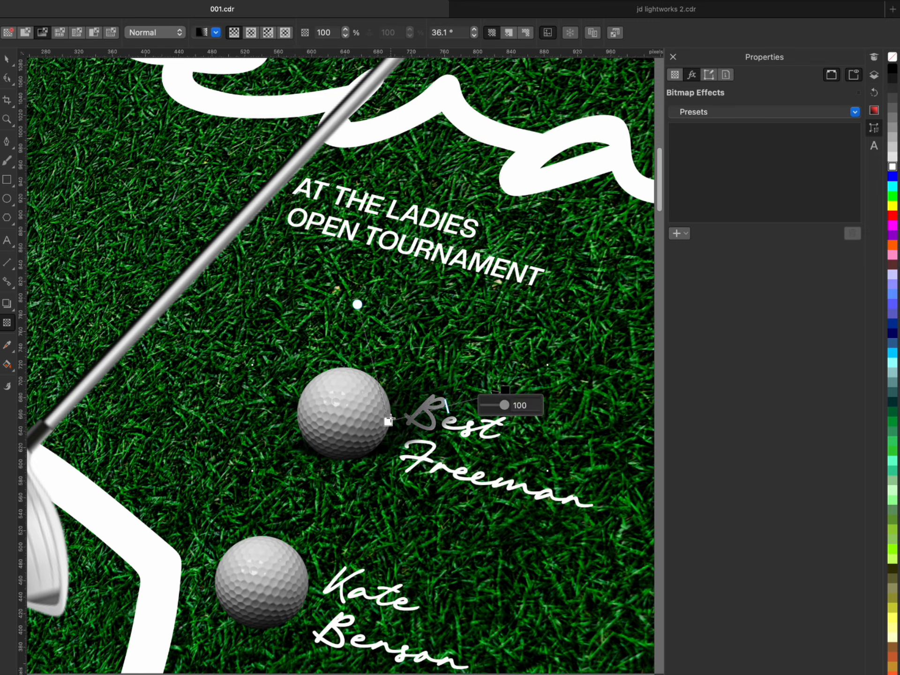
{"action": "left_click_drag", "start_coordinate": [389, 421], "coordinate": [382, 420]}
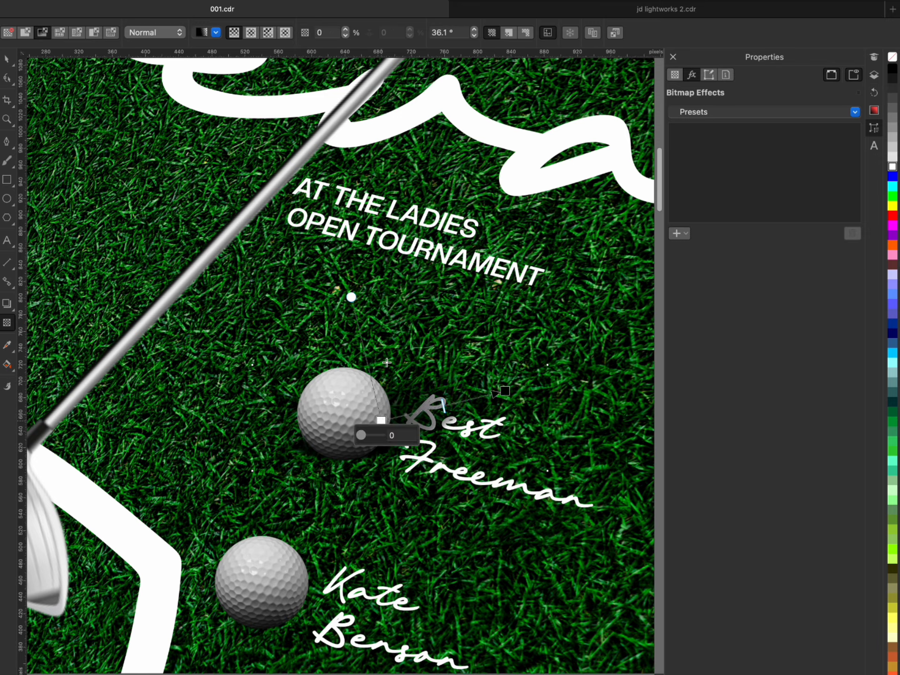
- Examine the top golf ball's faded shadow up close and against the whole flyer
{"action": "left_click", "coordinate": [7, 61]}
{"action": "scroll", "coordinate": [497, 441], "scroll_direction": "down", "scroll_amount": 4}
{"action": "scroll", "coordinate": [493, 443], "scroll_direction": "up", "scroll_amount": 5}
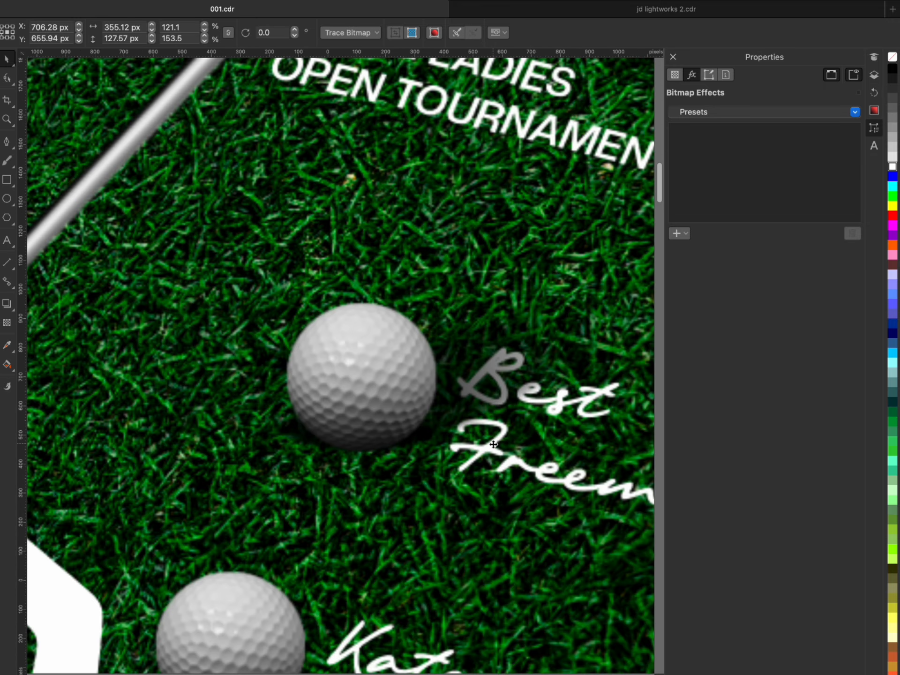
{"action": "scroll", "coordinate": [491, 356], "scroll_direction": "down", "scroll_amount": 3}
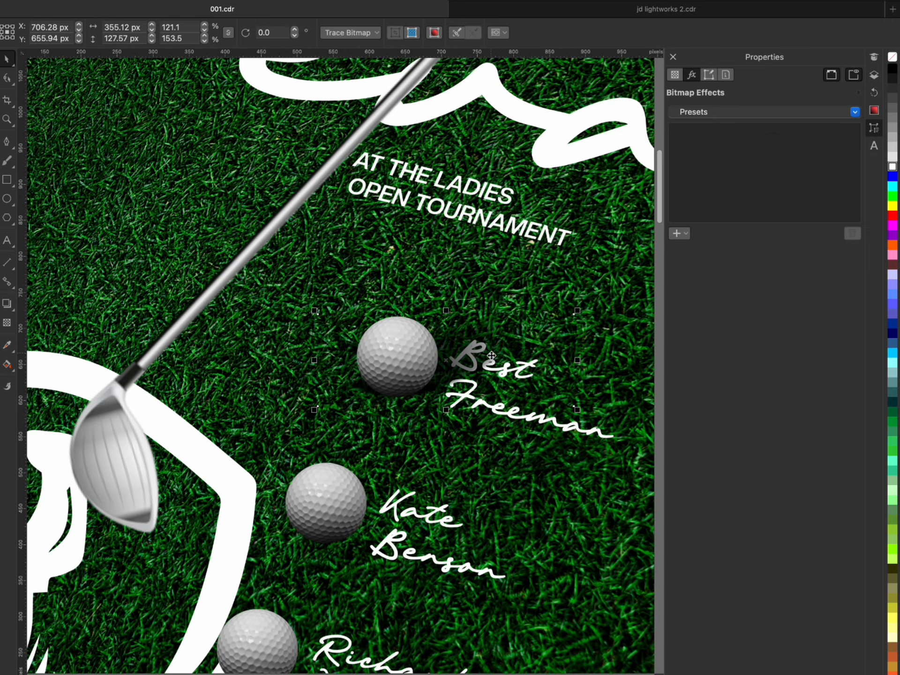
{"action": "left_click", "coordinate": [534, 423]}
{"action": "scroll", "coordinate": [401, 378], "scroll_direction": "down", "scroll_amount": 3}
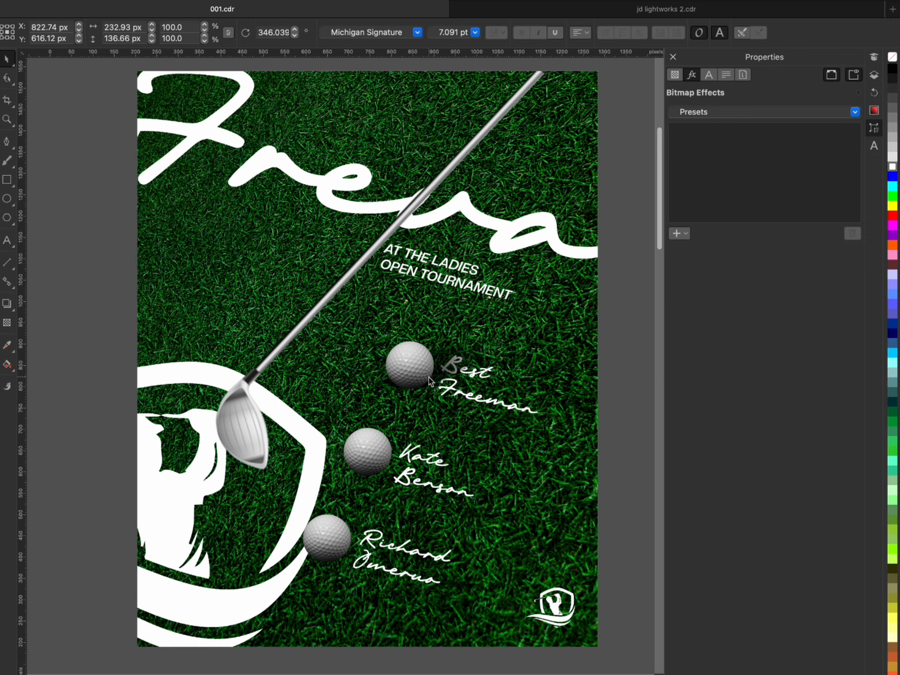
{"action": "scroll", "coordinate": [402, 384], "scroll_direction": "up", "scroll_amount": 4}
{"action": "scroll", "coordinate": [403, 387], "scroll_direction": "up", "scroll_amount": 3}
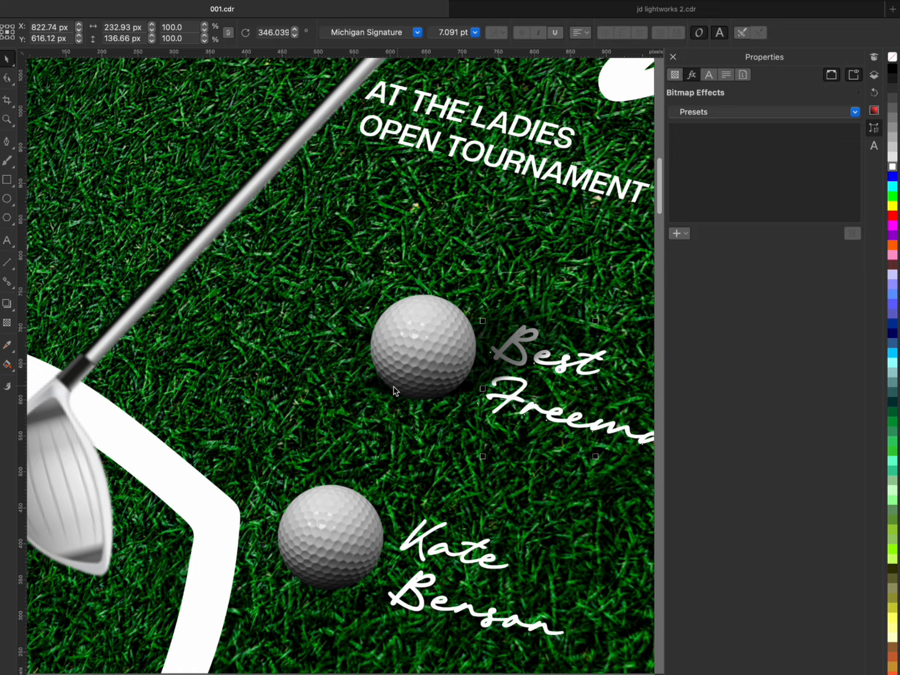
- Set the feathering of the top golf ball's drop shadow to 20
{"action": "left_click", "coordinate": [390, 386]}
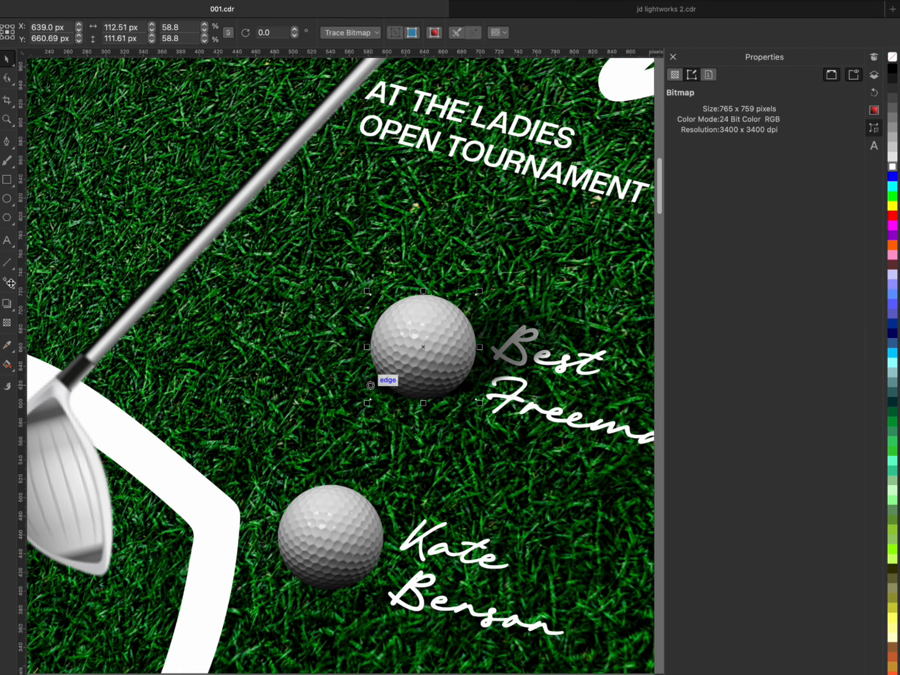
{"action": "left_click", "coordinate": [9, 304]}
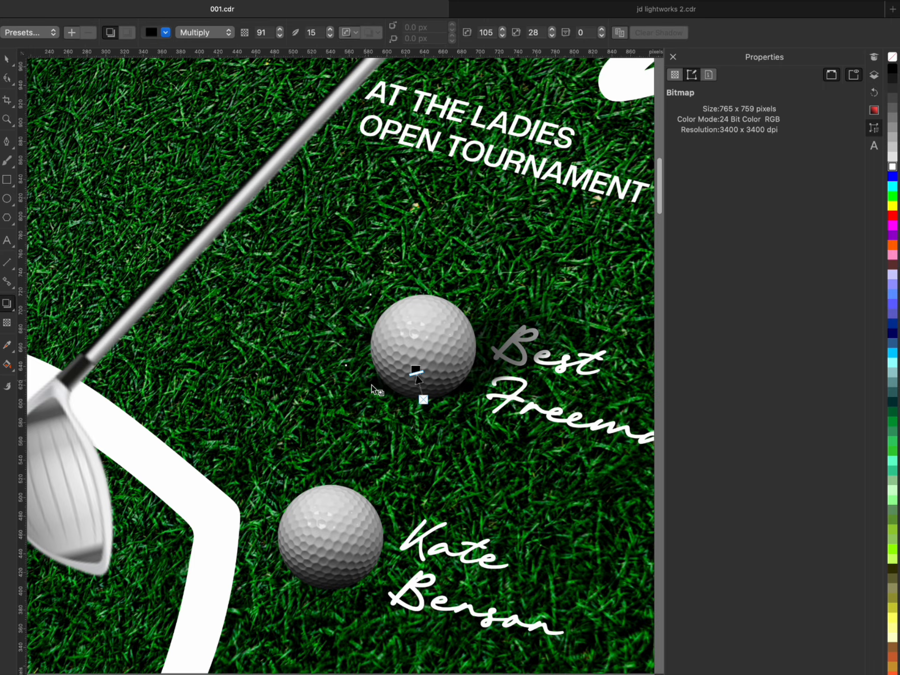
{"action": "left_click", "coordinate": [371, 386]}
{"action": "left_click", "coordinate": [330, 30]}
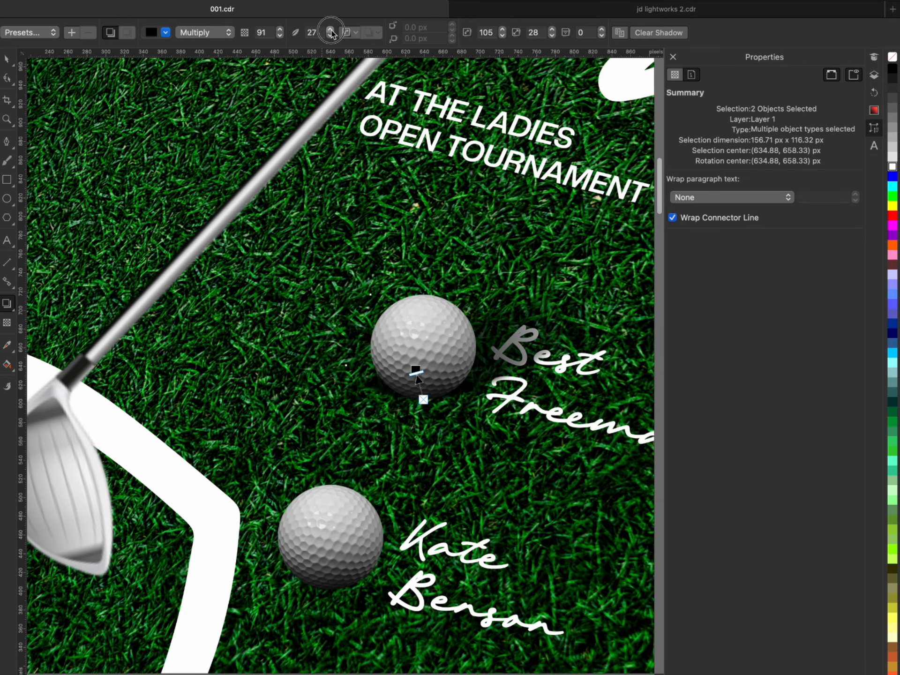
{"action": "left_click", "coordinate": [330, 30]}
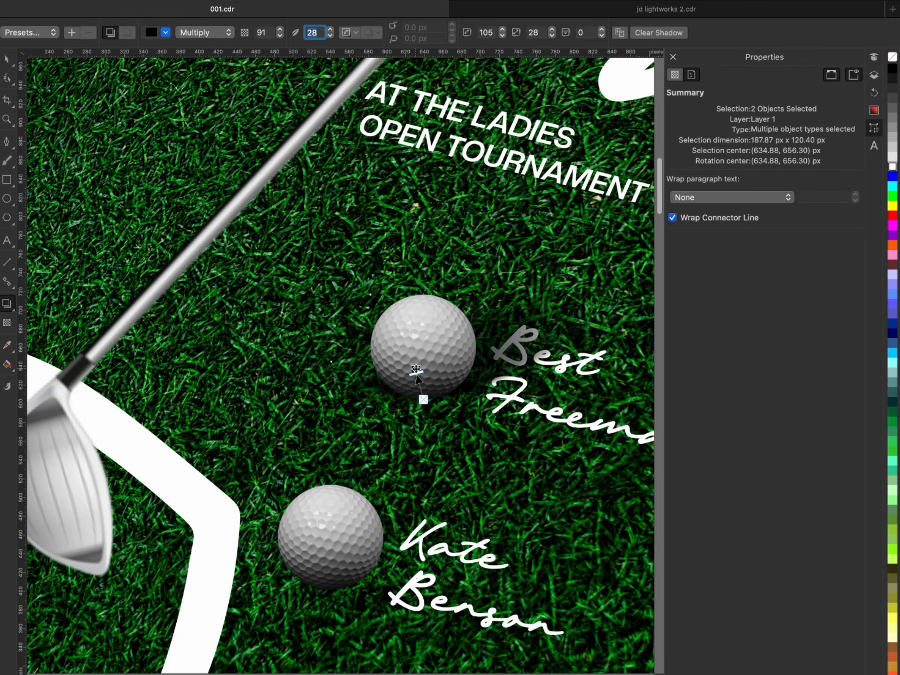
{"action": "left_click", "coordinate": [331, 36]}
{"action": "left_click", "coordinate": [331, 37]}
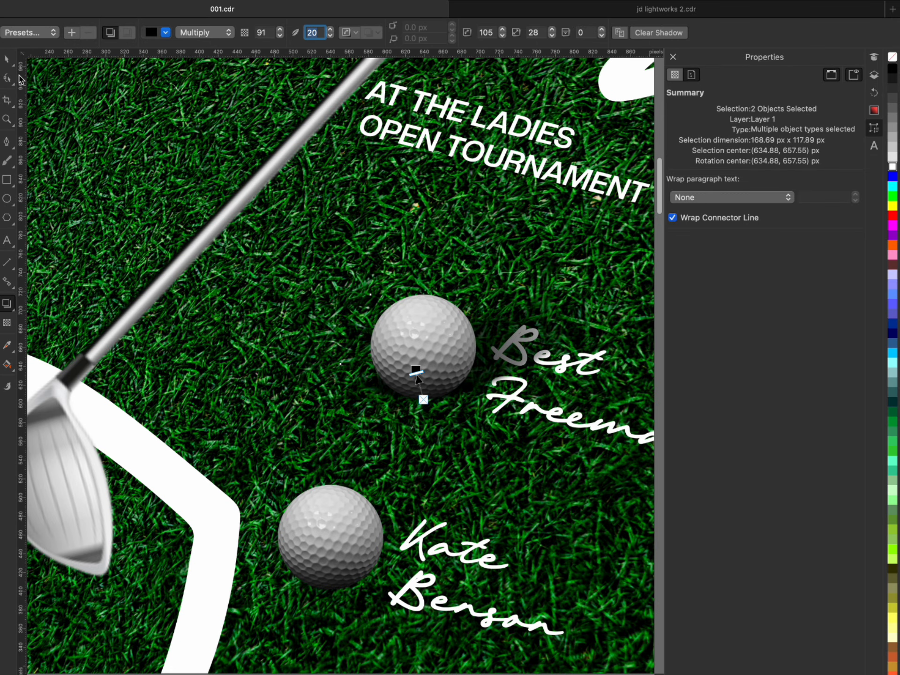
- Examine the top ball's softened shadow against the whole flyer
{"action": "scroll", "coordinate": [385, 400], "scroll_direction": "down", "scroll_amount": 5}
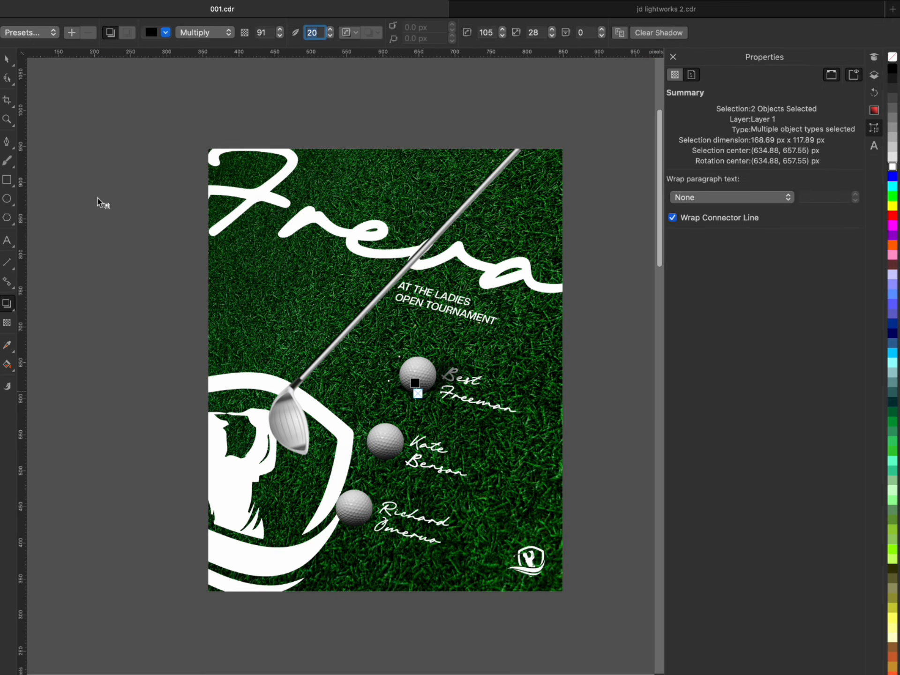
{"action": "left_click", "coordinate": [8, 60]}
{"action": "left_click", "coordinate": [548, 483]}
{"action": "scroll", "coordinate": [534, 460], "scroll_direction": "down", "scroll_amount": 4}
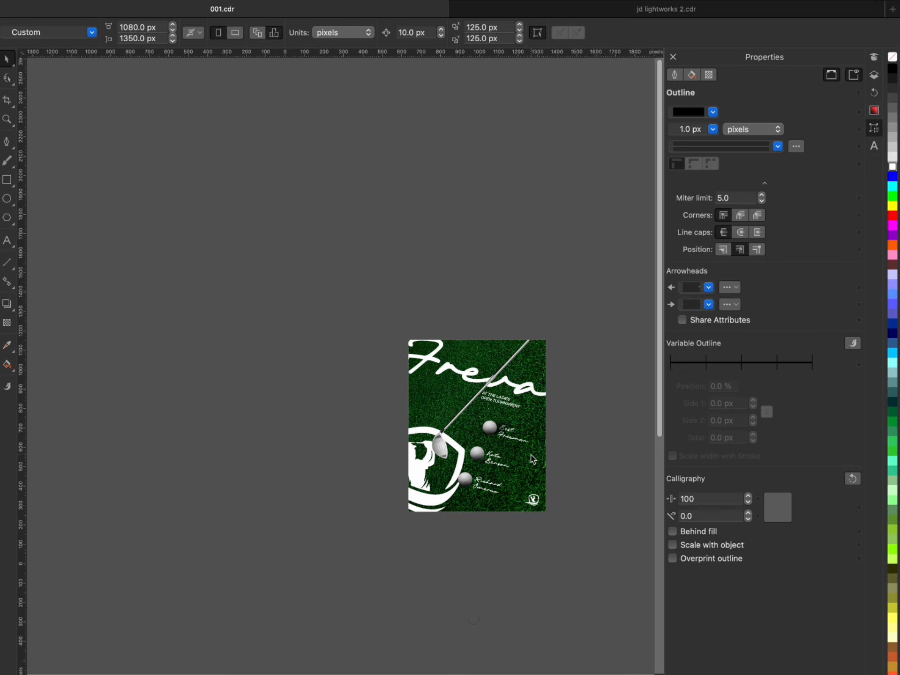
{"action": "scroll", "coordinate": [523, 445], "scroll_direction": "up", "scroll_amount": 3}
{"action": "scroll", "coordinate": [494, 426], "scroll_direction": "down", "scroll_amount": 2}
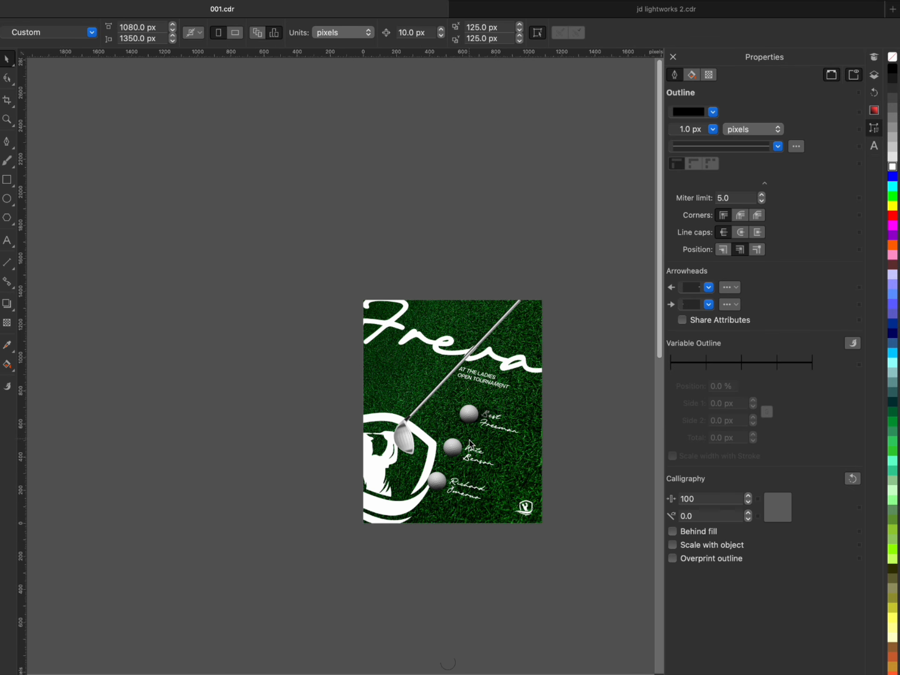
{"action": "scroll", "coordinate": [467, 445], "scroll_direction": "up", "scroll_amount": 2}
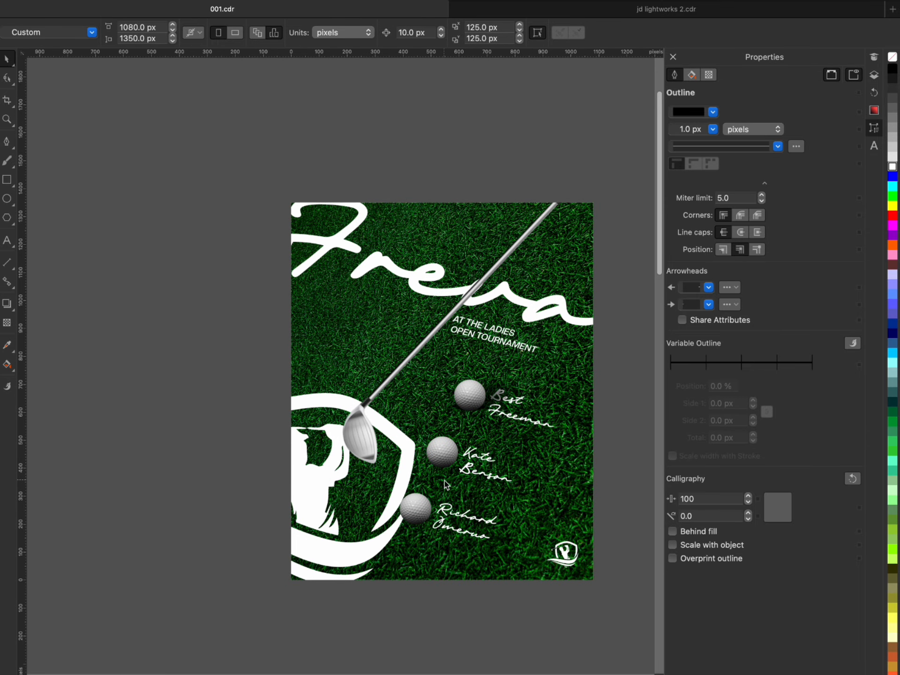
{"action": "scroll", "coordinate": [445, 480], "scroll_direction": "up", "scroll_amount": 2}
- Move the two lower golf balls together off the page onto the empty pasteboard beside the flyer
{"action": "left_click", "coordinate": [442, 432]}
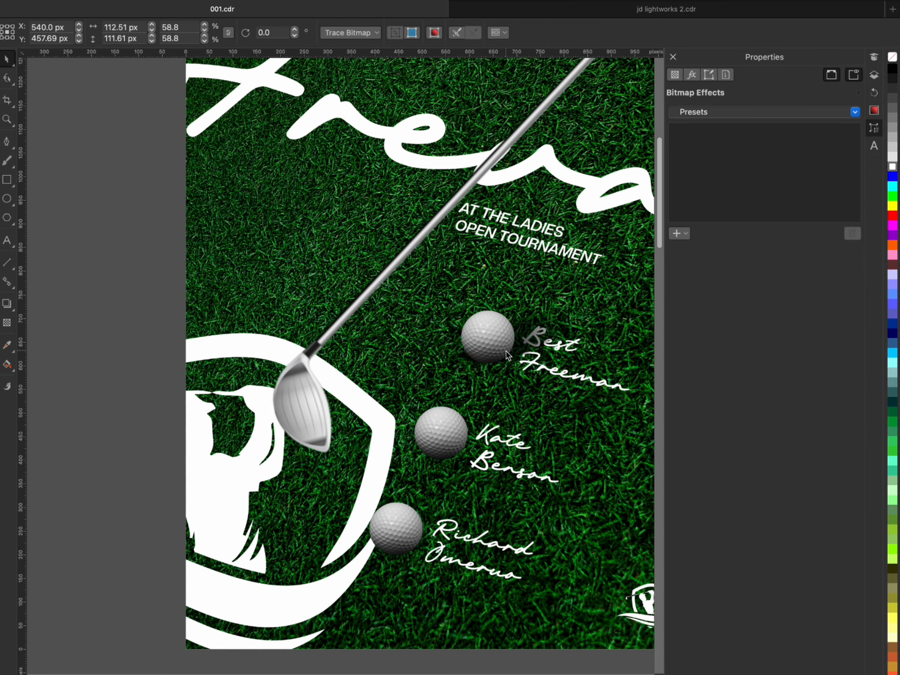
{"action": "left_click", "coordinate": [506, 352]}
{"action": "left_click", "coordinate": [445, 457]}
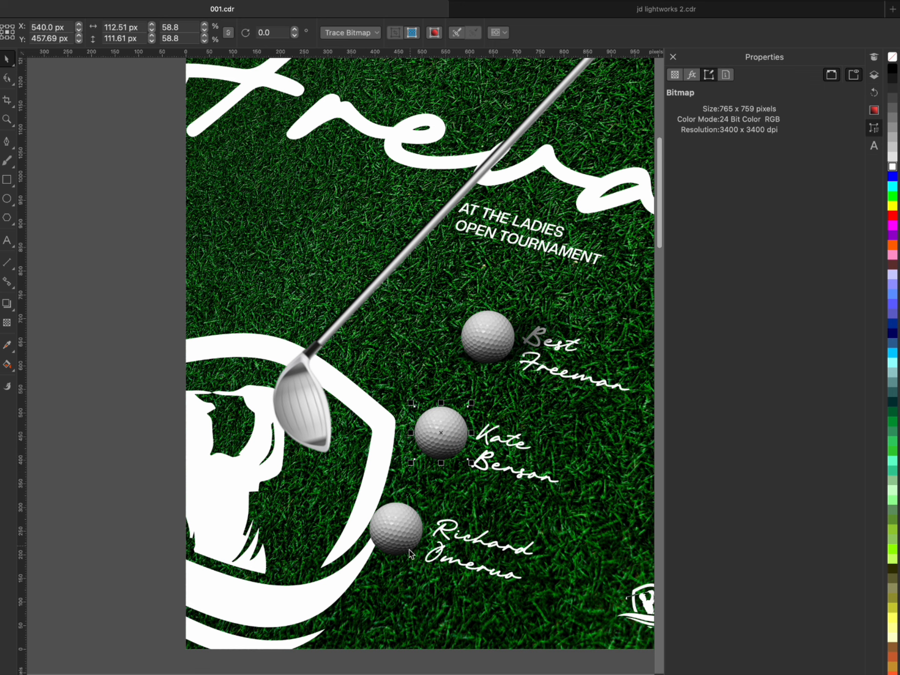
{"action": "left_click", "coordinate": [402, 534]}
{"action": "left_click_drag", "start_coordinate": [402, 534], "coordinate": [96, 410]}
- Duplicate the top ball with both shadows beside the other two player names, at about X 601, Y 440 px and X 506, Y 247 px
{"action": "left_click", "coordinate": [517, 365]}
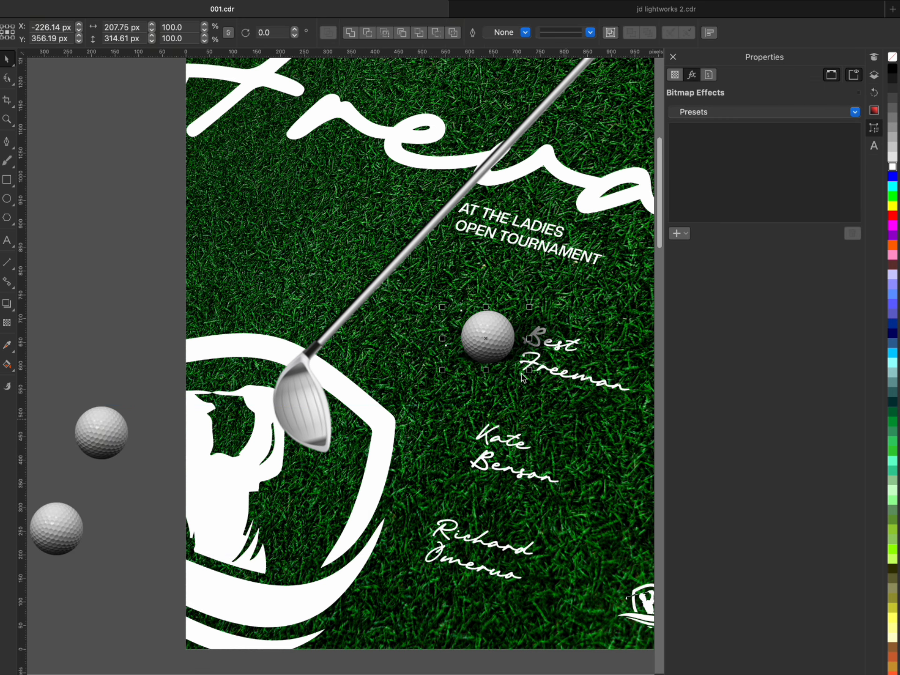
{"action": "left_click", "coordinate": [541, 349]}
{"action": "left_click", "coordinate": [542, 328], "text": "shift"}
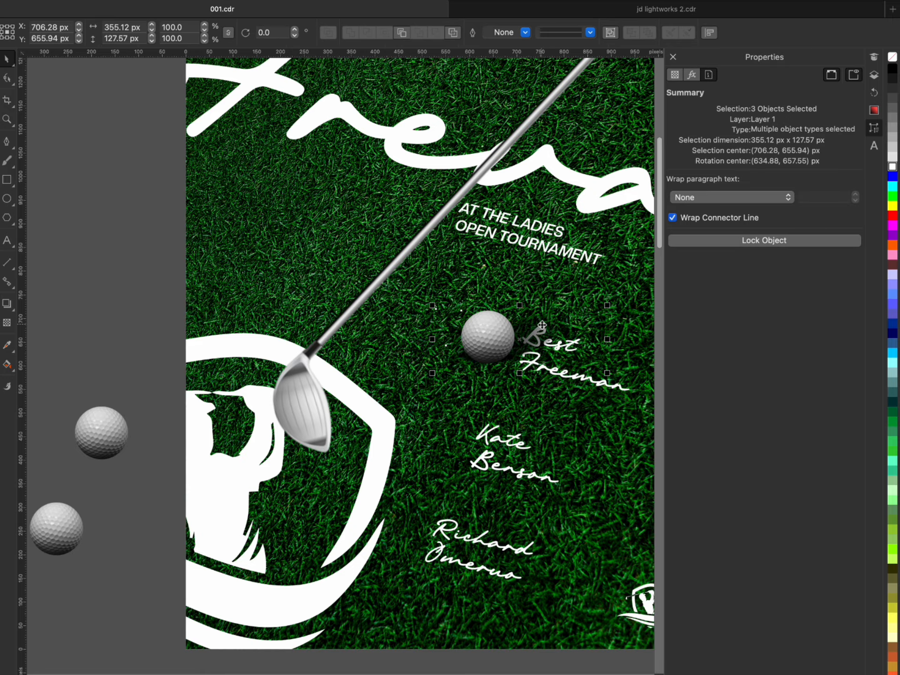
{"action": "left_click_drag", "start_coordinate": [497, 335], "coordinate": [402, 527]}
{"action": "scroll", "coordinate": [447, 444], "scroll_direction": "down", "scroll_amount": 3}
{"action": "scroll", "coordinate": [471, 449], "scroll_direction": "up", "scroll_amount": 1}
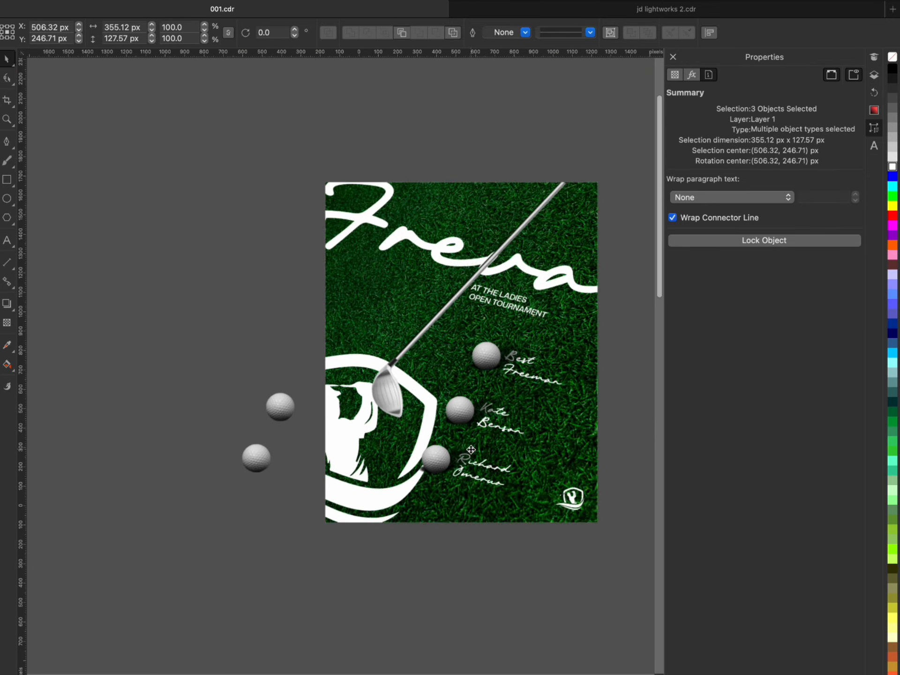
{"action": "scroll", "coordinate": [471, 449], "scroll_direction": "up", "scroll_amount": 1}
{"action": "left_click", "coordinate": [478, 569]}
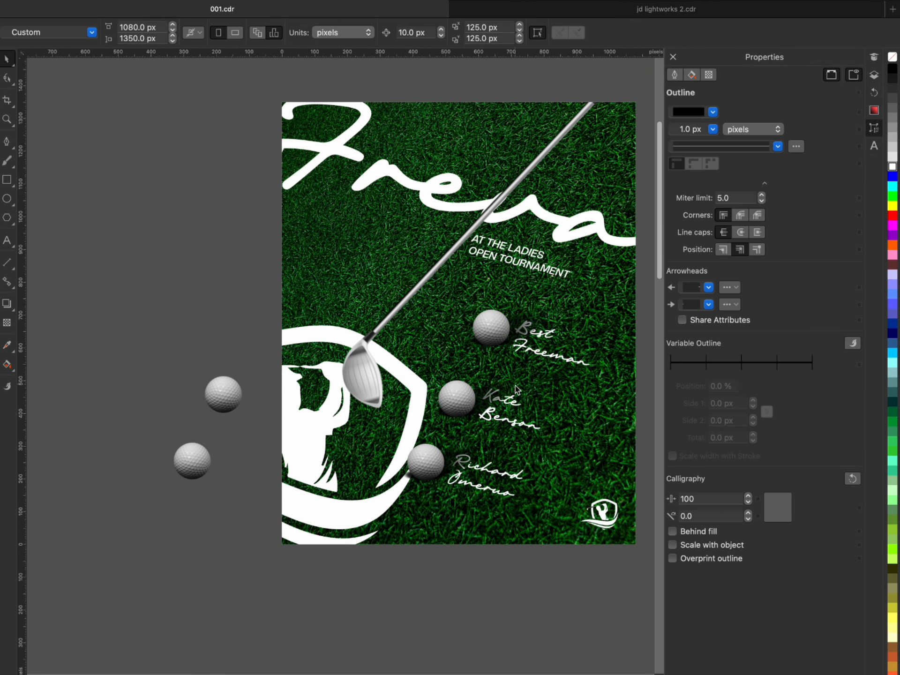
- Stretch the middle ball's faded shadow bitmap upward to a height of about 186 px
{"action": "scroll", "coordinate": [489, 394], "scroll_direction": "up", "scroll_amount": 3}
{"action": "left_click", "coordinate": [489, 394]}
{"action": "scroll", "coordinate": [464, 347], "scroll_direction": "down", "scroll_amount": 2}
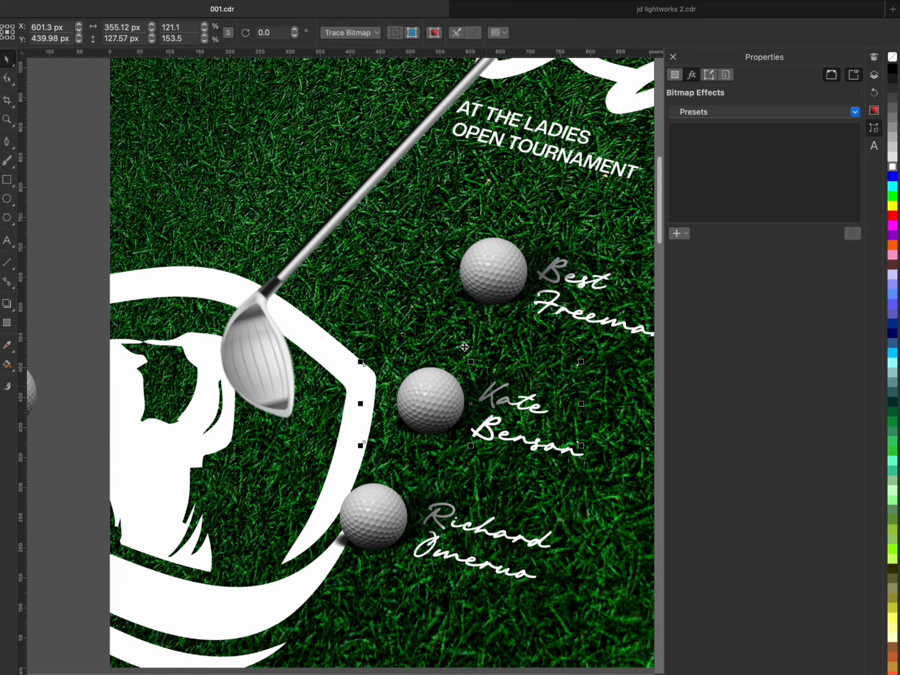
{"action": "left_click", "coordinate": [11, 79]}
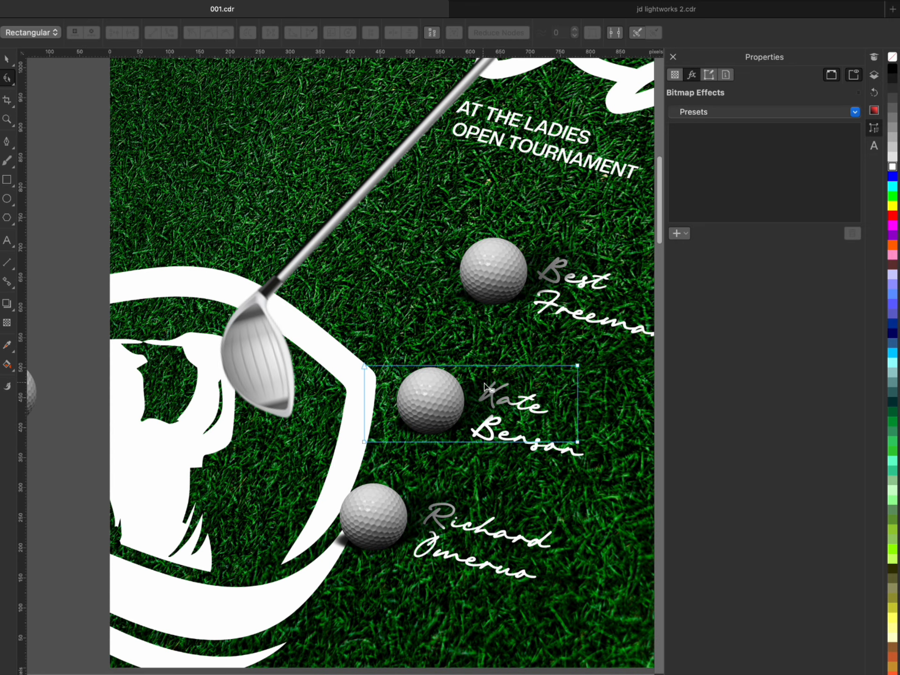
{"action": "left_click", "coordinate": [10, 59]}
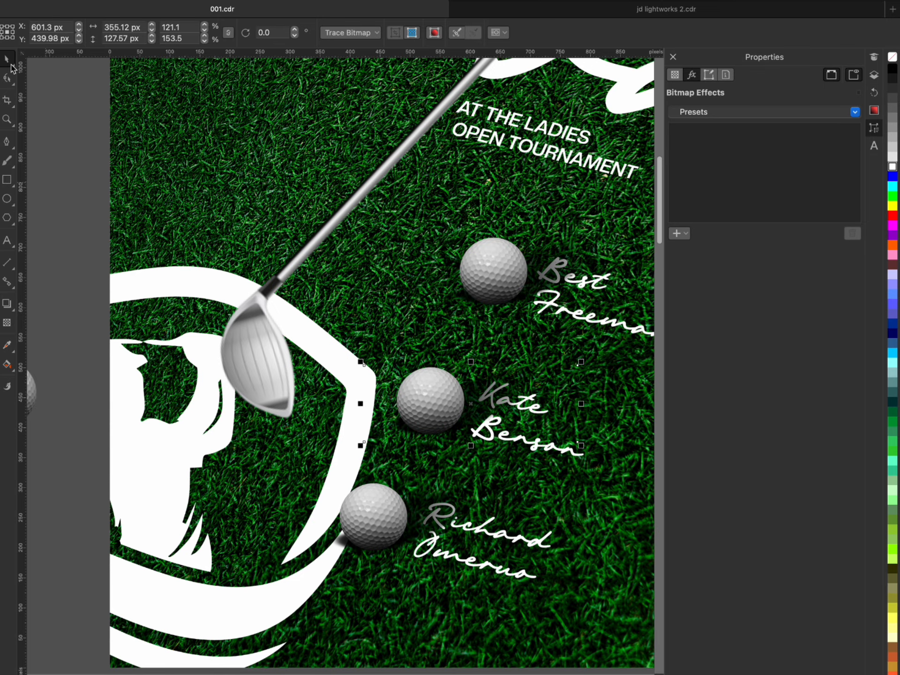
{"action": "left_click_drag", "start_coordinate": [469, 362], "coordinate": [471, 328]}
- Stretch the lowest ball's faded shadow bitmap to a height of about 186 px
{"action": "scroll", "coordinate": [470, 330], "scroll_direction": "down", "scroll_amount": 5}
{"action": "scroll", "coordinate": [448, 392], "scroll_direction": "up", "scroll_amount": 4}
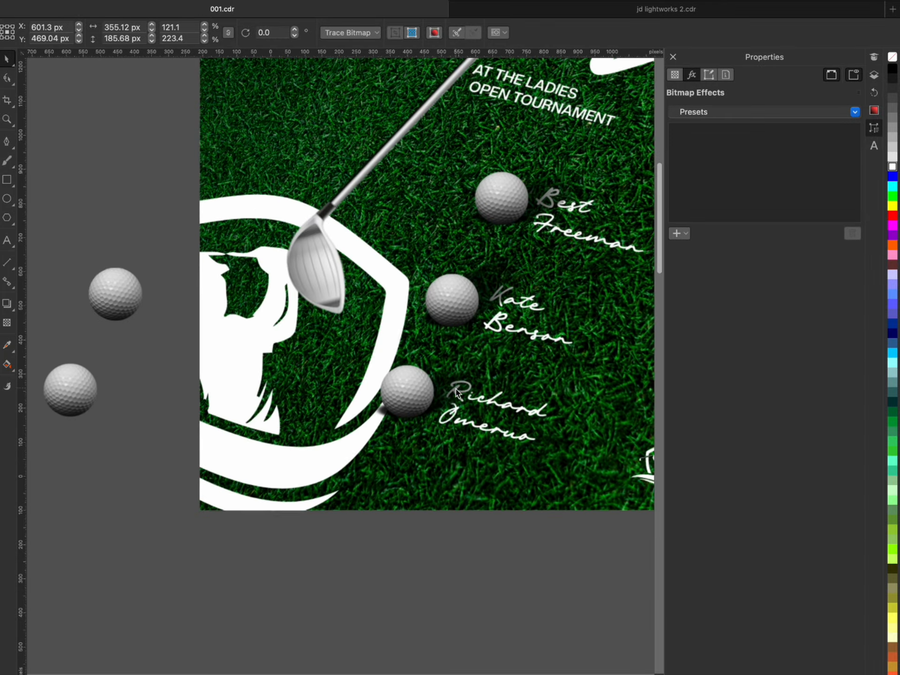
{"action": "left_click", "coordinate": [445, 395]}
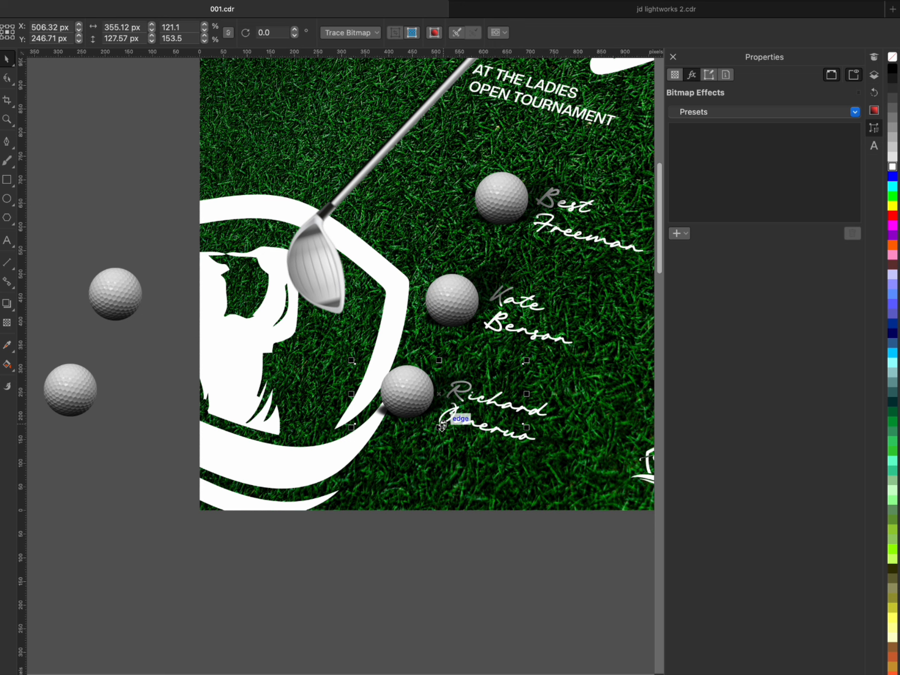
{"action": "mouse_move", "coordinate": [438, 427]}
{"action": "left_mouse_down"}
{"action": "mouse_move", "coordinate": [440, 454]}
{"action": "mouse_move", "coordinate": [428, 410]}
{"action": "left_mouse_up"}
- Rotate the lowest ball's shadow bitmap to about 348.7° and nudge it to about X 514, Y 250 px
{"action": "left_click", "coordinate": [453, 390]}
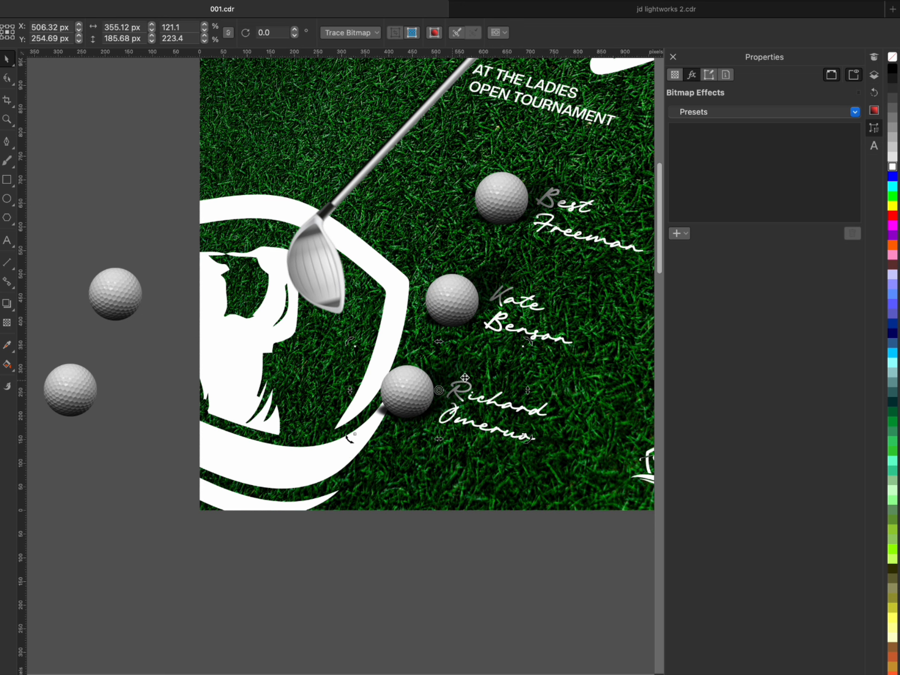
{"action": "left_click_drag", "start_coordinate": [525, 343], "coordinate": [529, 362]}
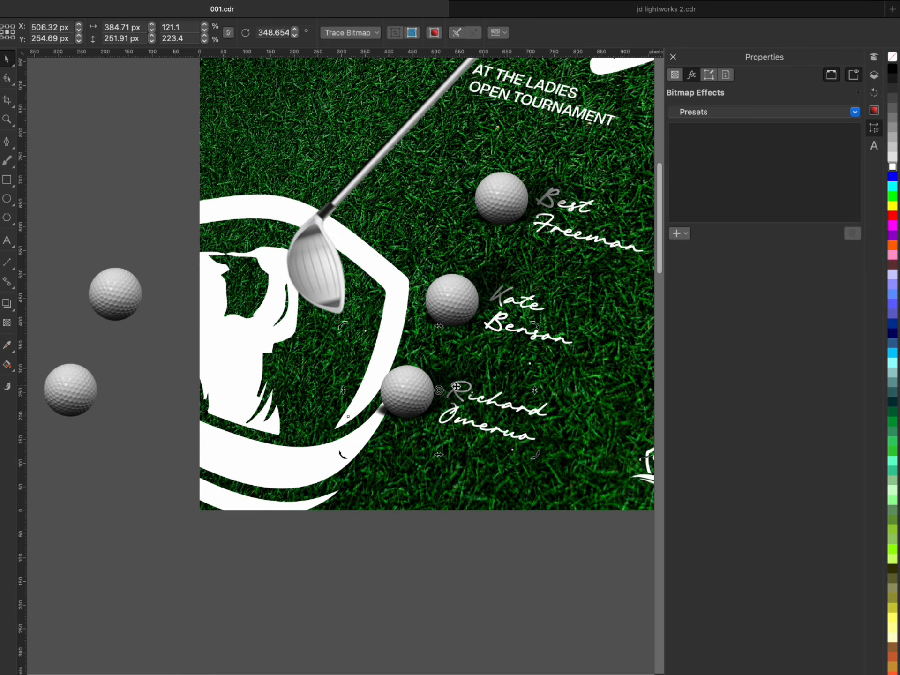
{"action": "left_click_drag", "start_coordinate": [457, 387], "coordinate": [459, 389]}
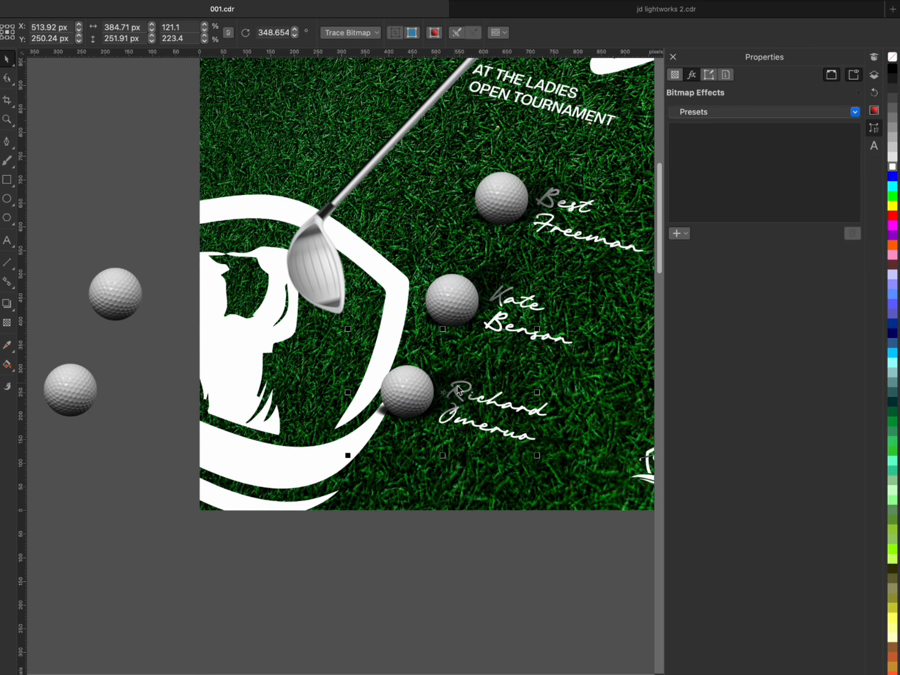
- Examine the shadows of all three golf balls up close and against the whole flyer
{"action": "scroll", "coordinate": [452, 383], "scroll_direction": "down", "scroll_amount": 1}
{"action": "left_click", "coordinate": [294, 517]}
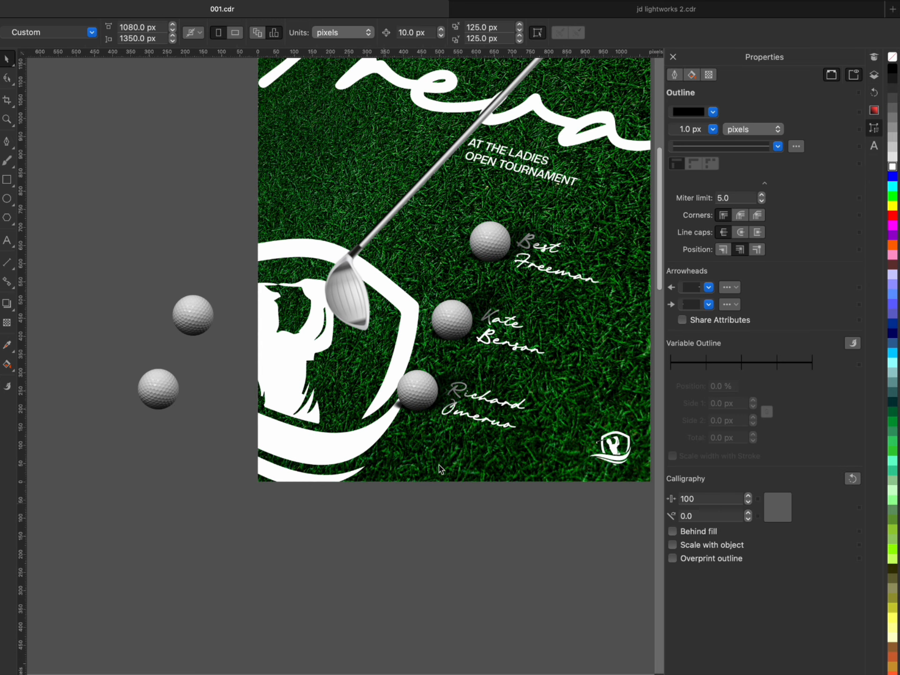
{"action": "scroll", "coordinate": [439, 464], "scroll_direction": "down", "scroll_amount": 2}
{"action": "scroll", "coordinate": [454, 451], "scroll_direction": "up", "scroll_amount": 3}
{"action": "scroll", "coordinate": [408, 483], "scroll_direction": "down", "scroll_amount": 3}
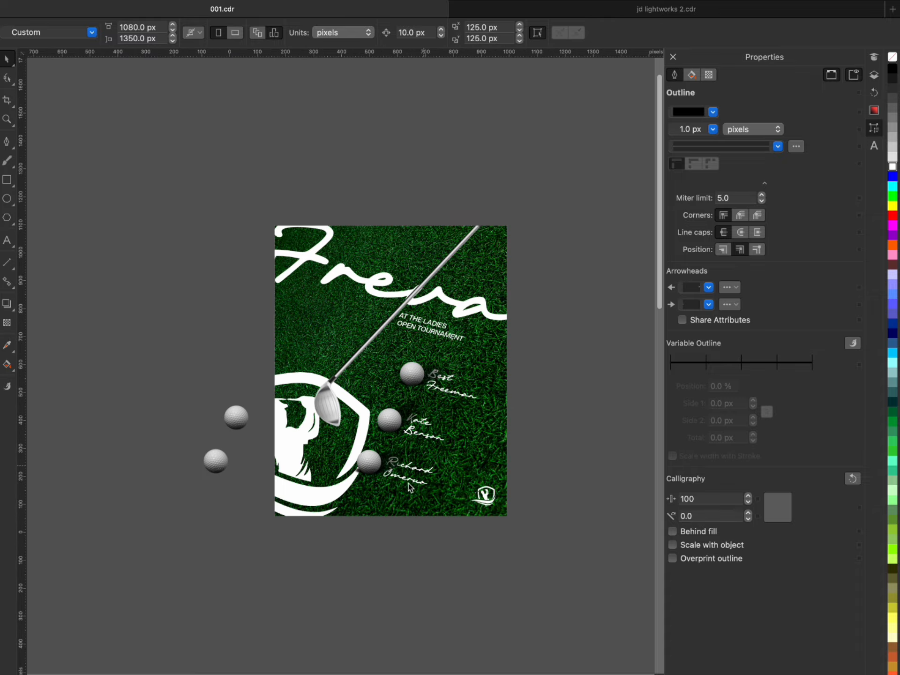
{"action": "scroll", "coordinate": [402, 470], "scroll_direction": "up", "scroll_amount": 2}
{"action": "scroll", "coordinate": [402, 470], "scroll_direction": "up", "scroll_amount": 1}
{"action": "scroll", "coordinate": [528, 478], "scroll_direction": "down", "scroll_amount": 2}
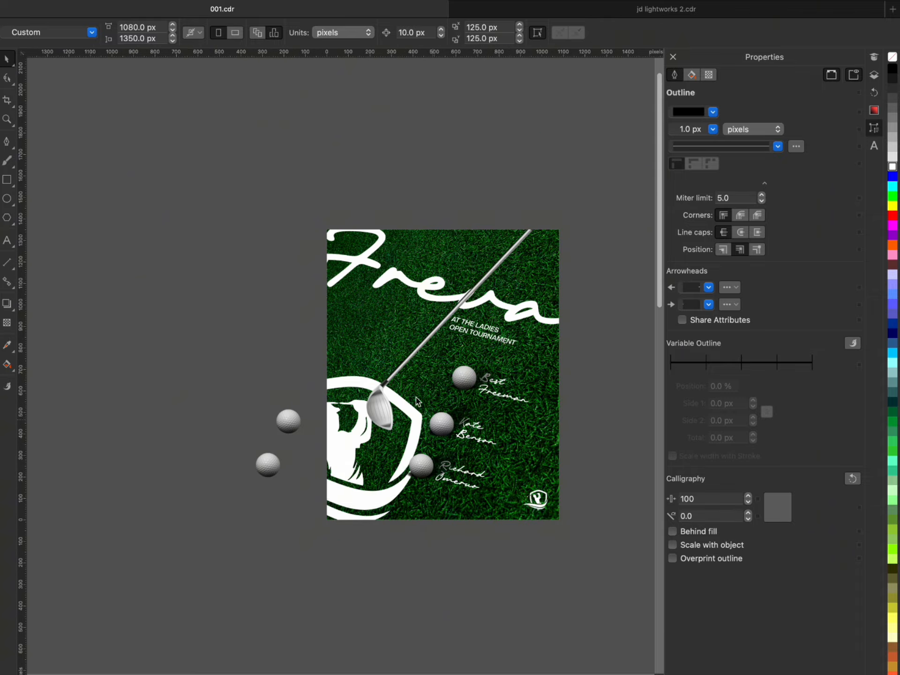
- Open the flyer's PowerClip frame to edit its clipped contents
{"action": "left_click", "coordinate": [423, 347]}
{"action": "scroll", "coordinate": [410, 325], "scroll_direction": "up", "scroll_amount": 1}
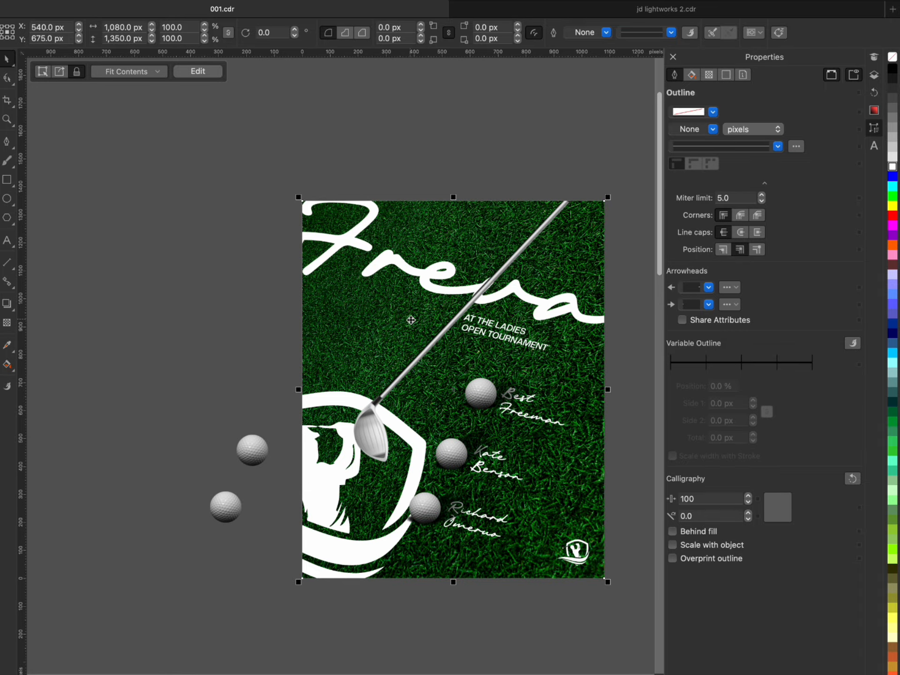
{"action": "double_click", "coordinate": [411, 320]}
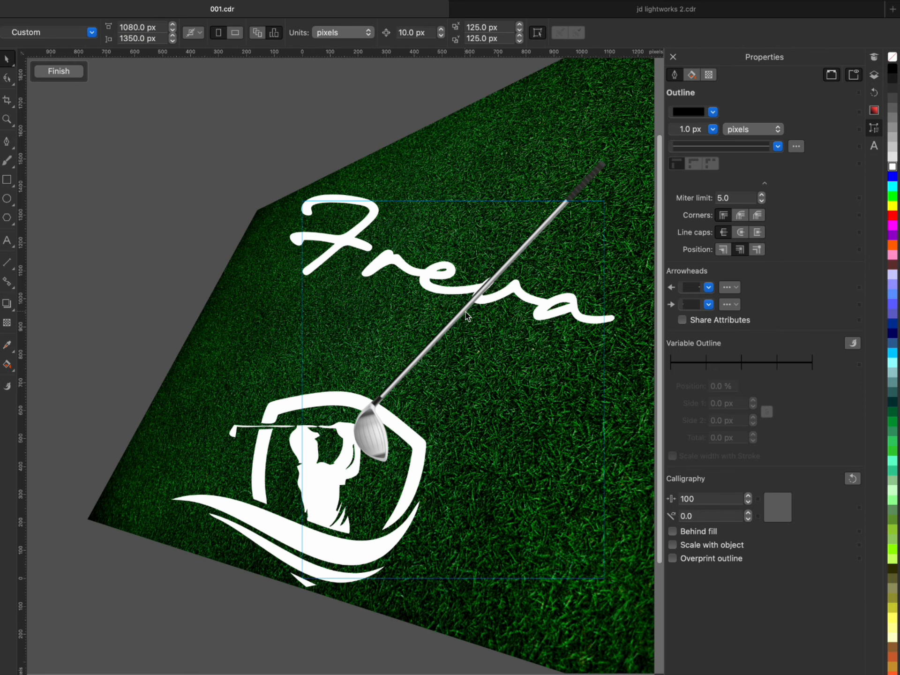
- Add a black Multiply drop shadow to the golf club, offset about 64 px across and -97 px vertically, with 100 opacity
{"action": "left_click", "coordinate": [465, 313]}
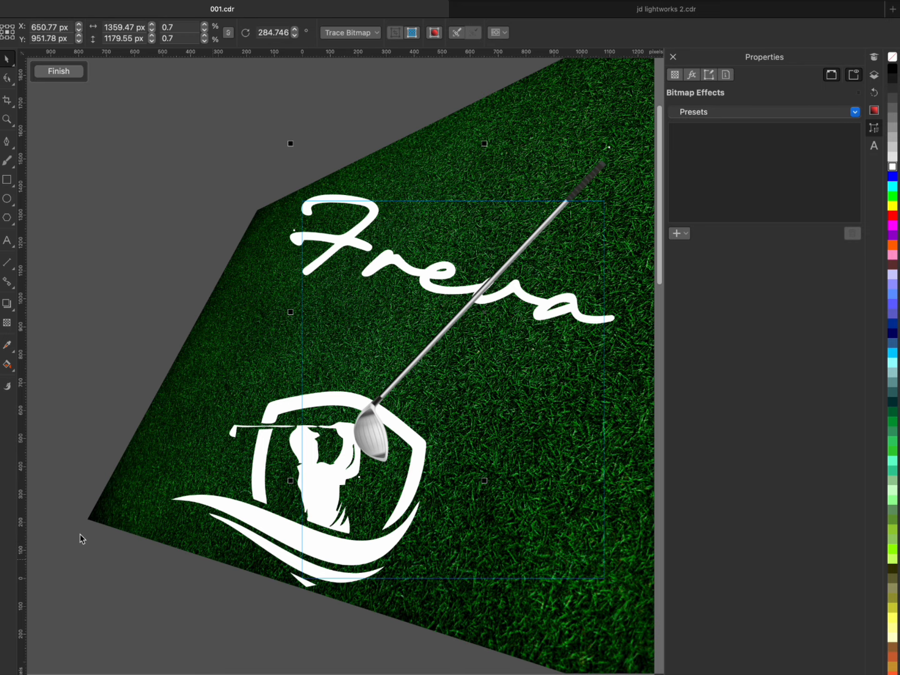
{"action": "left_click", "coordinate": [460, 323]}
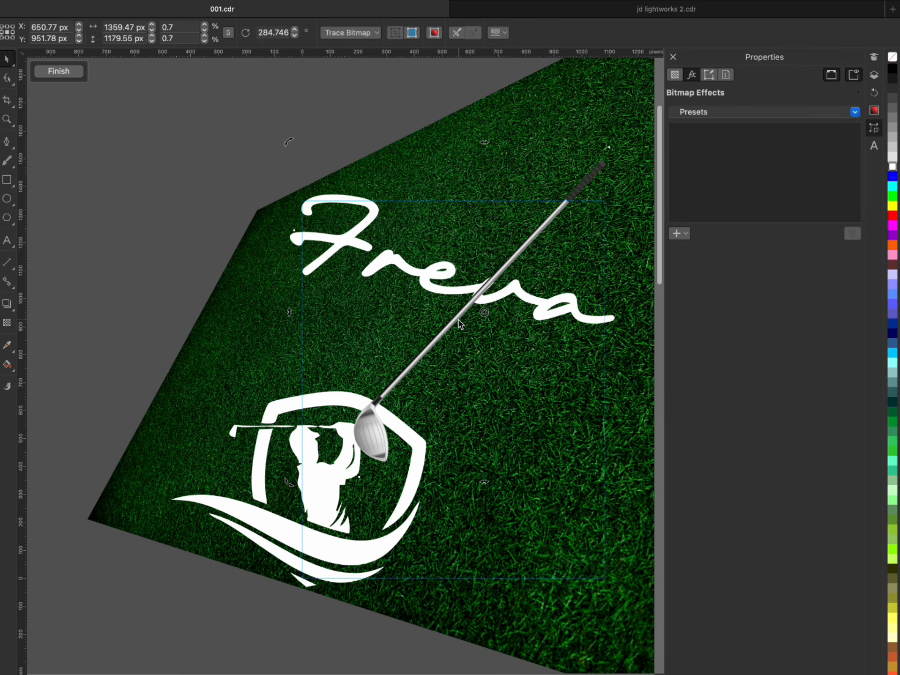
{"action": "left_click", "coordinate": [7, 305]}
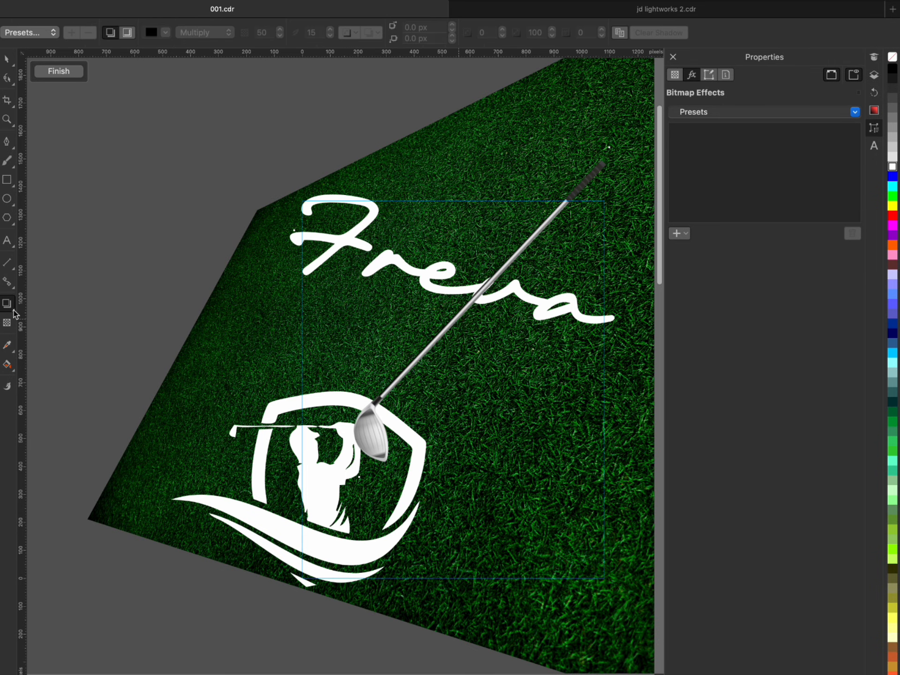
{"action": "left_click_drag", "start_coordinate": [484, 313], "coordinate": [610, 503]}
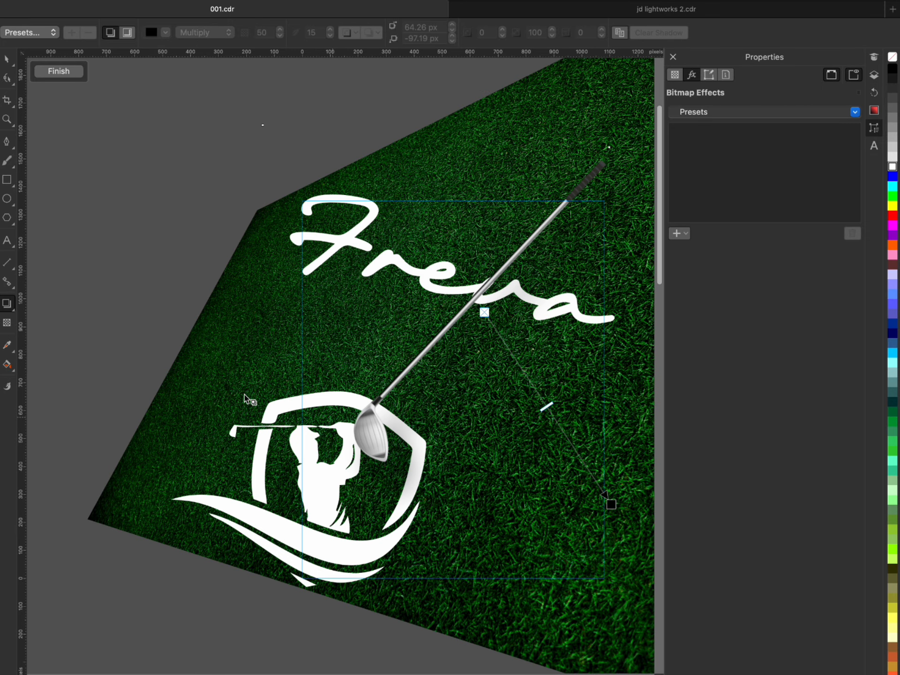
{"action": "scroll", "coordinate": [249, 396], "scroll_direction": "down", "scroll_amount": 1}
{"action": "left_click_drag", "start_coordinate": [476, 401], "coordinate": [524, 478]}
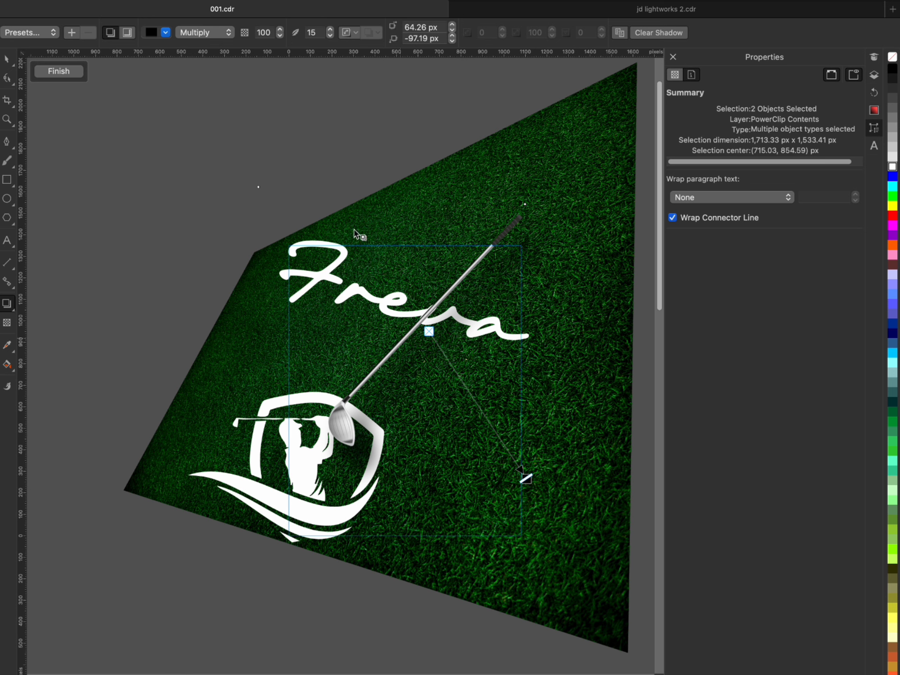
- Reduce the feathering of the golf club's drop shadow to 7
{"action": "left_click", "coordinate": [331, 36]}
{"action": "left_click", "coordinate": [331, 37]}
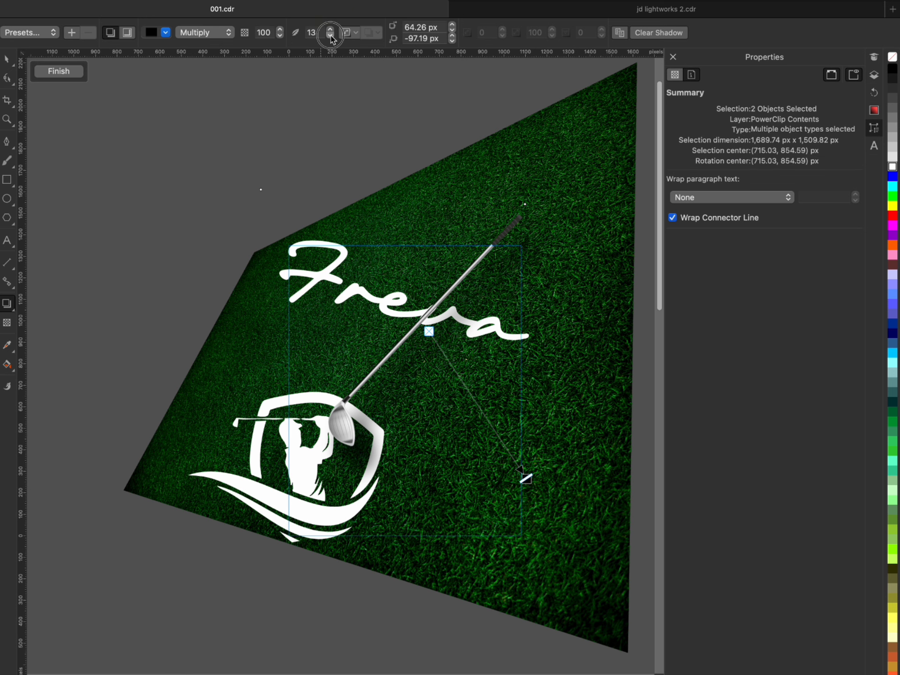
{"action": "left_click", "coordinate": [331, 37]}
{"action": "left_click", "coordinate": [330, 37]}
- Set the feathering of the golf club's drop shadow to 5
{"action": "left_click", "coordinate": [330, 37]}
{"action": "left_click", "coordinate": [331, 37]}
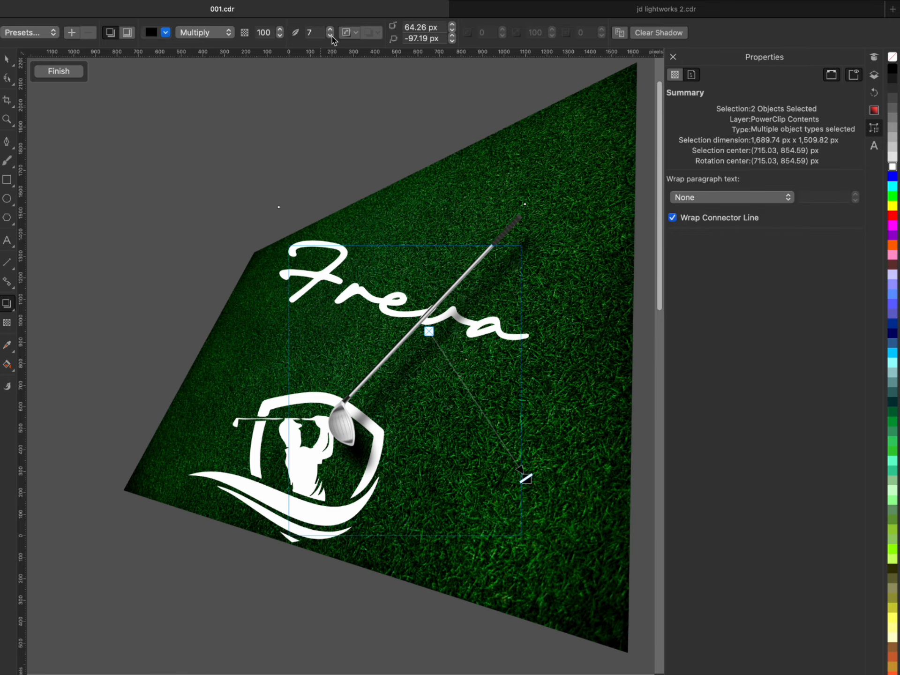
{"action": "left_click", "coordinate": [330, 36]}
{"action": "left_click", "coordinate": [330, 36]}
{"action": "left_click", "coordinate": [331, 37]}
{"action": "left_click", "coordinate": [330, 36]}
{"action": "left_click", "coordinate": [331, 36]}
{"action": "left_click", "coordinate": [330, 37]}
{"action": "left_click", "coordinate": [330, 36]}
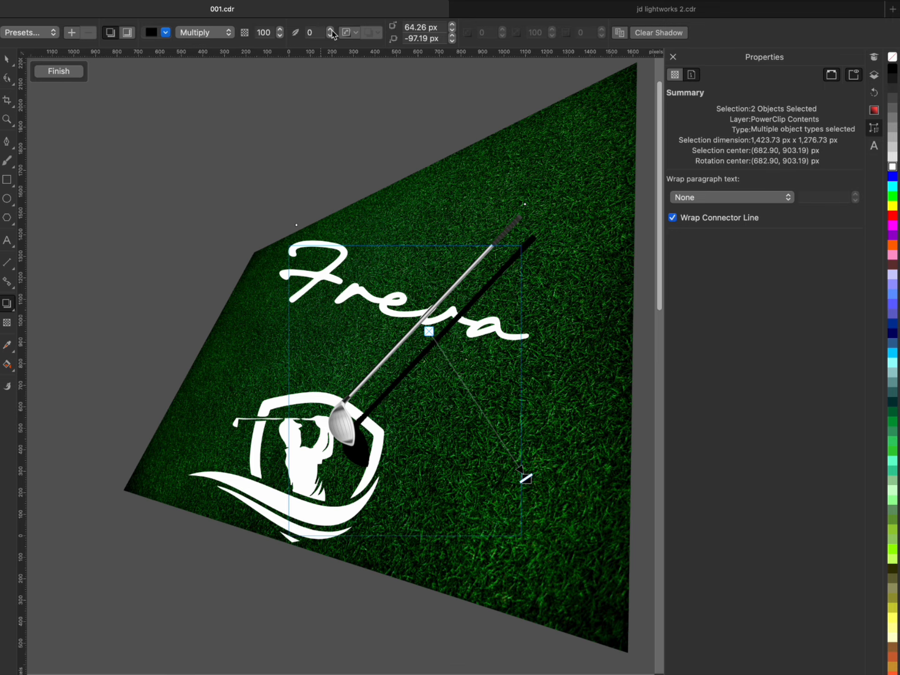
{"action": "left_click", "coordinate": [331, 30]}
{"action": "left_click", "coordinate": [331, 30]}
{"action": "left_click", "coordinate": [331, 30]}
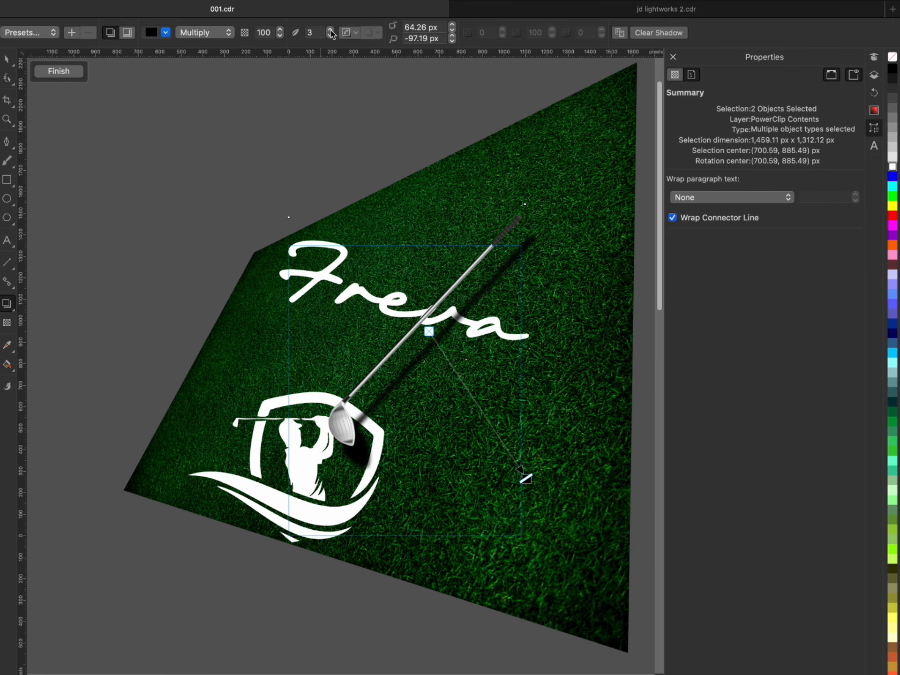
{"action": "left_click", "coordinate": [330, 30]}
{"action": "left_click", "coordinate": [331, 30]}
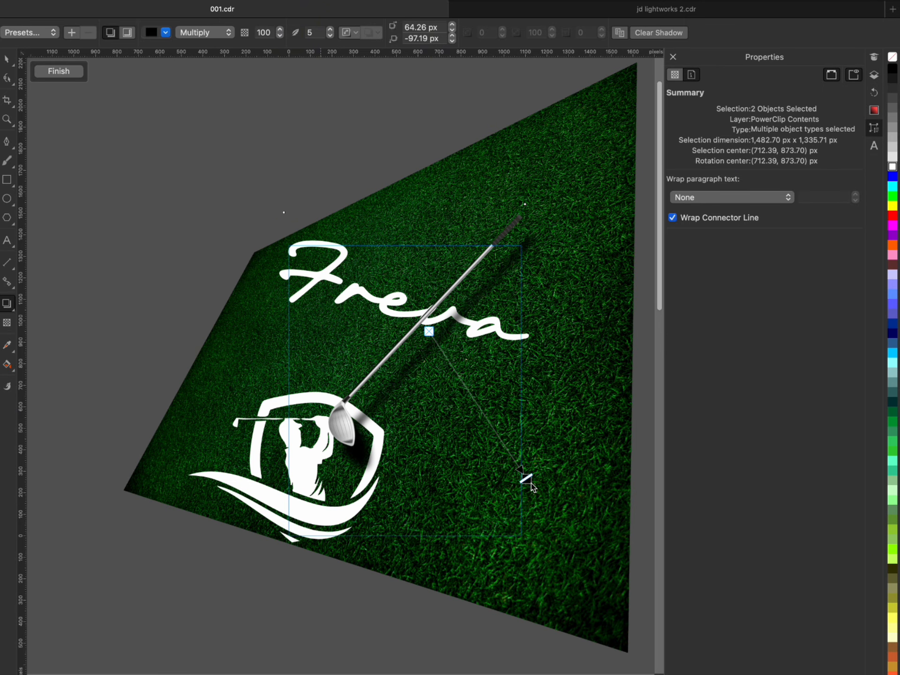
- Pull the golf club's shadow closer, offset about 17 px across and -16 px vertically, and finish editing the clipped contents
{"action": "left_click_drag", "start_coordinate": [528, 479], "coordinate": [519, 414]}
{"action": "left_click_drag", "start_coordinate": [580, 332], "coordinate": [607, 489]}
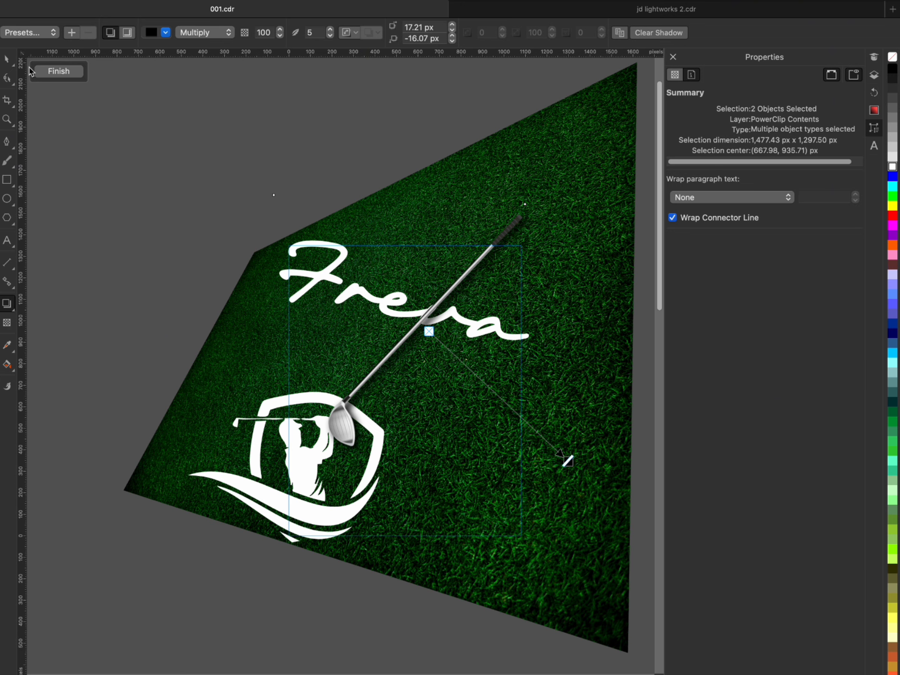
{"action": "left_click", "coordinate": [66, 76]}
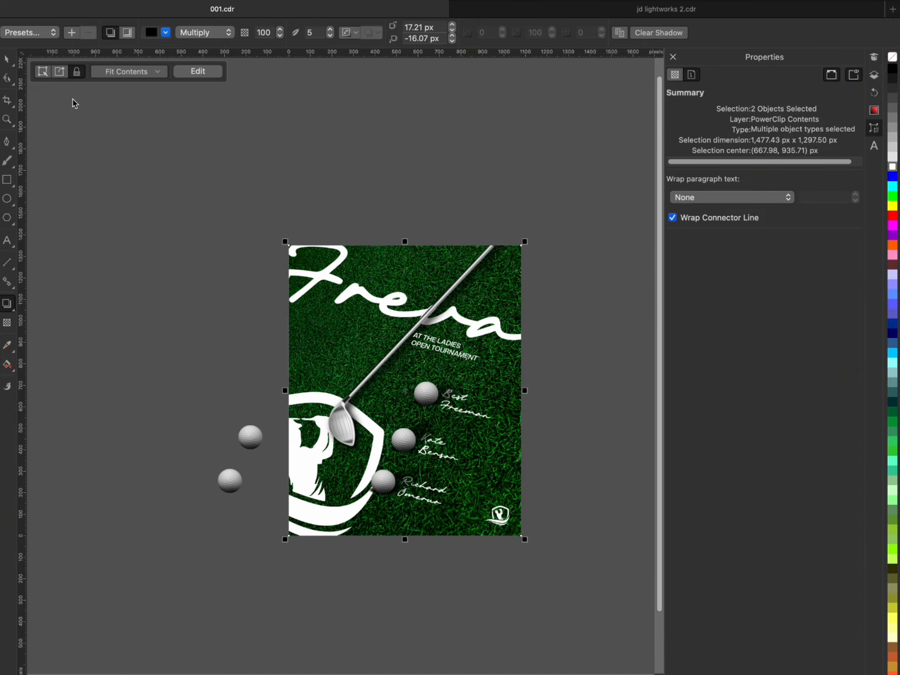
- PowerClip the "AT THE LADIES OPEN TOURNAMENT" text inside the flyer's frame
{"action": "left_click", "coordinate": [389, 313]}
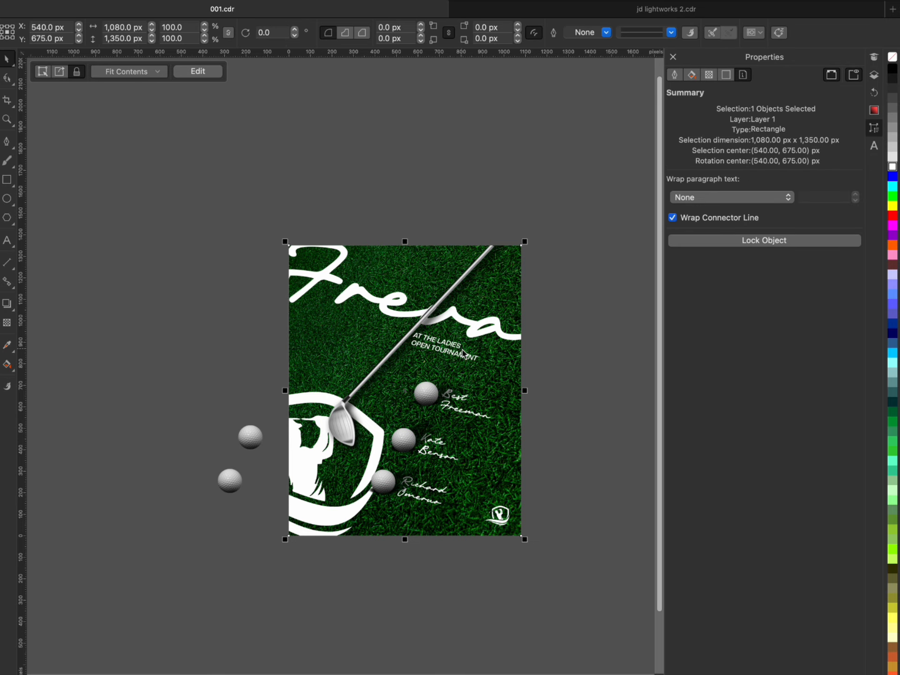
{"action": "scroll", "coordinate": [462, 349], "scroll_direction": "up", "scroll_amount": 2}
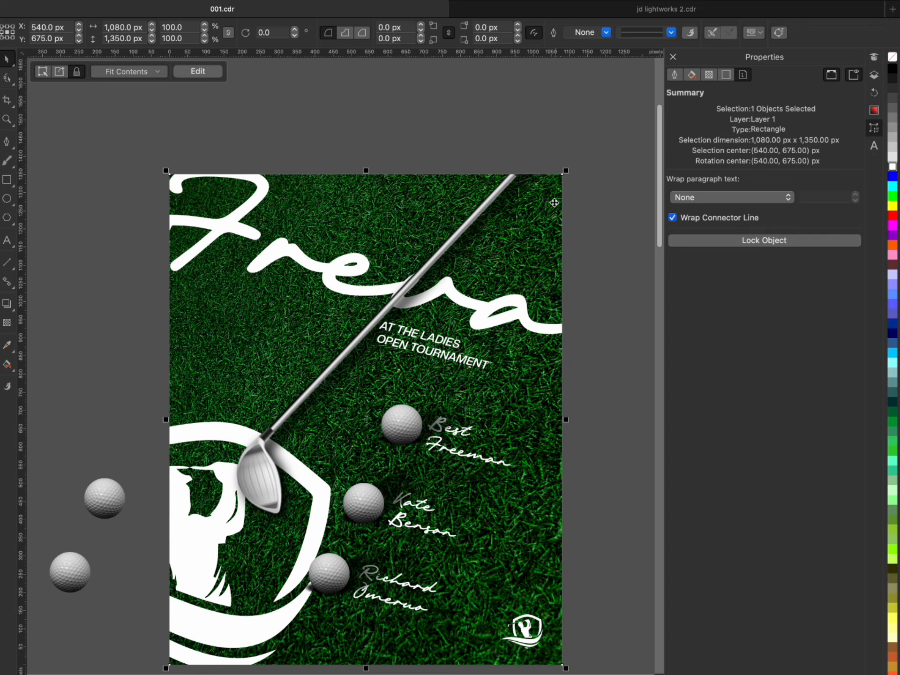
{"action": "left_click", "coordinate": [458, 367]}
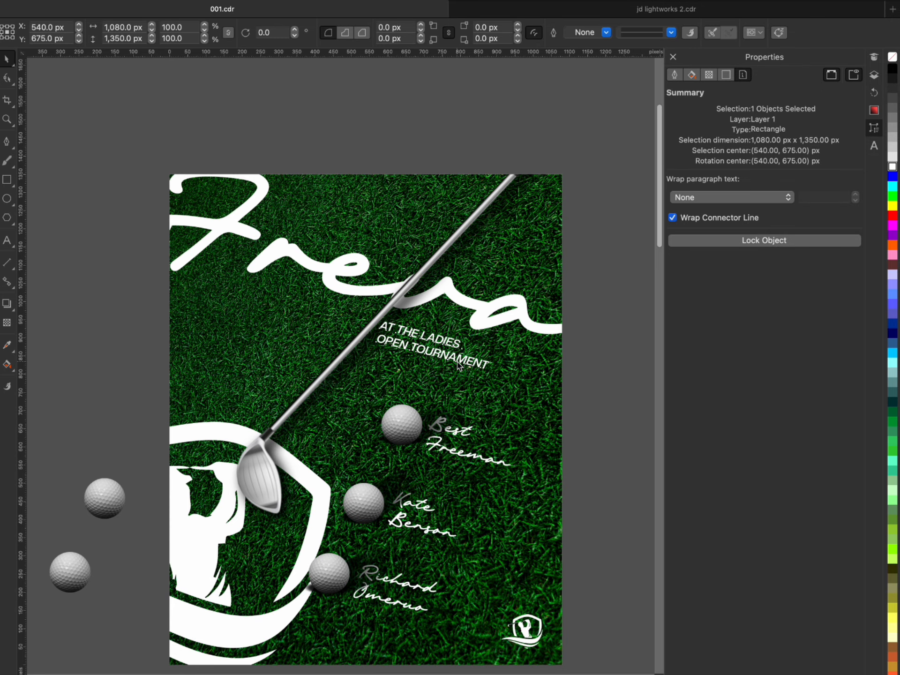
{"action": "right_click", "coordinate": [458, 362]}
{"action": "left_click", "coordinate": [513, 519]}
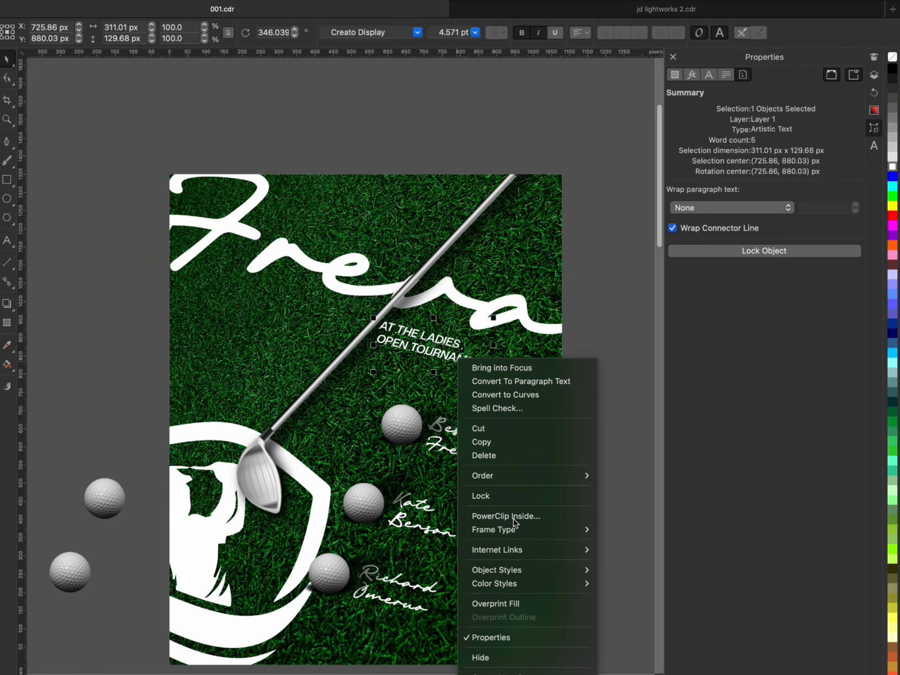
{"action": "left_click", "coordinate": [199, 257]}
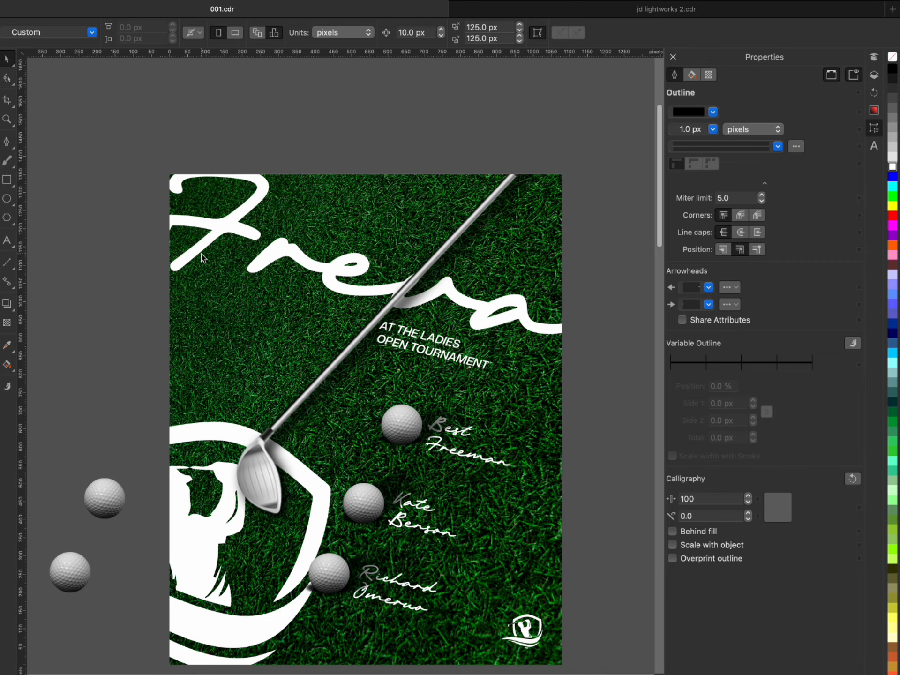
- Bring the golf club and its shadow in front of the tournament text within the clipped contents, and finish editing
{"action": "double_click", "coordinate": [248, 323]}
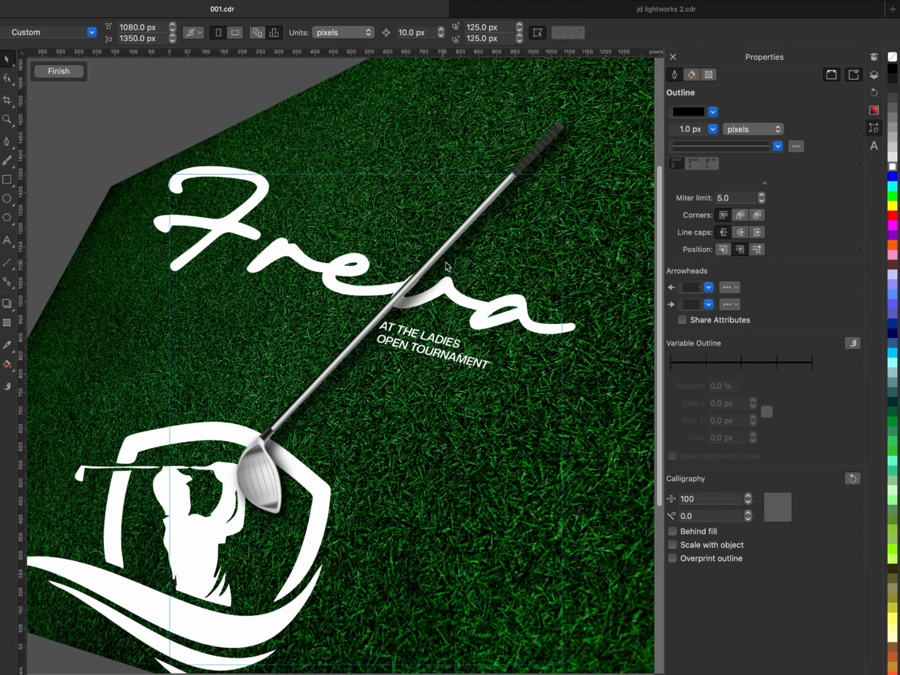
{"action": "left_click", "coordinate": [552, 137]}
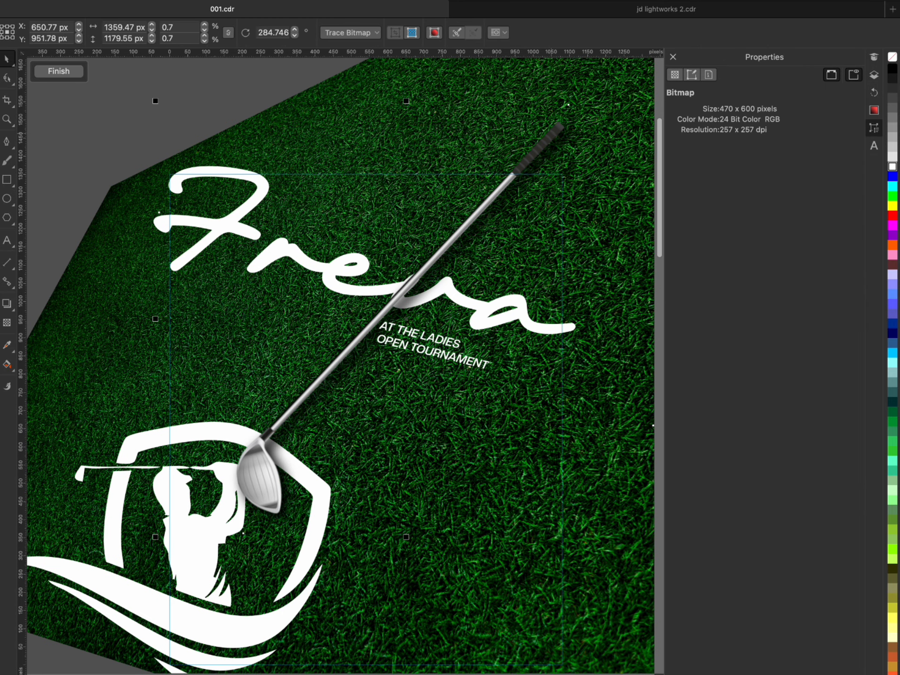
{"action": "key", "text": "shift+Page_Up"}
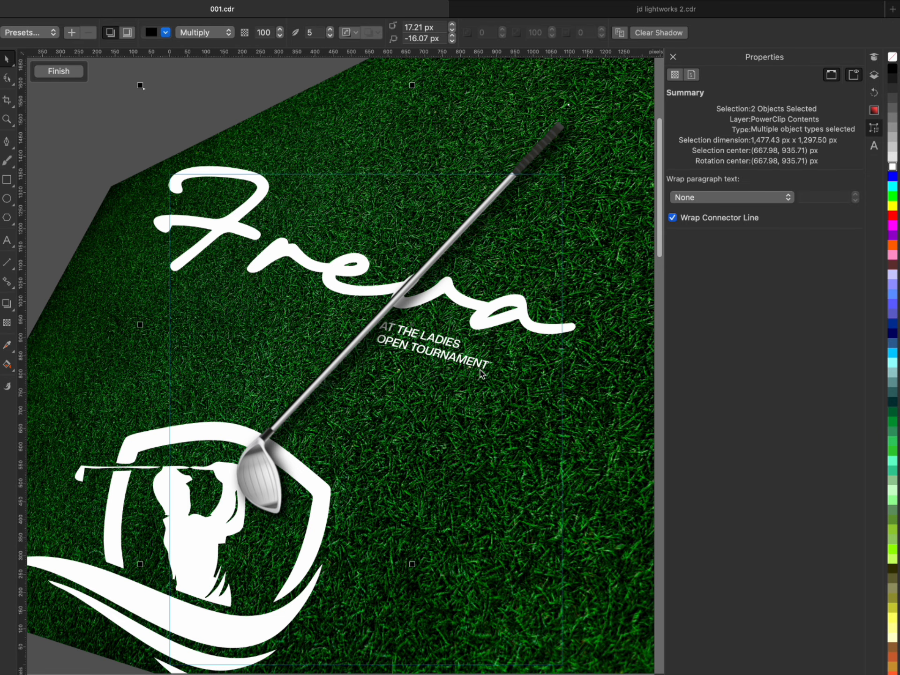
{"action": "scroll", "coordinate": [312, 352], "scroll_direction": "down", "scroll_amount": 2}
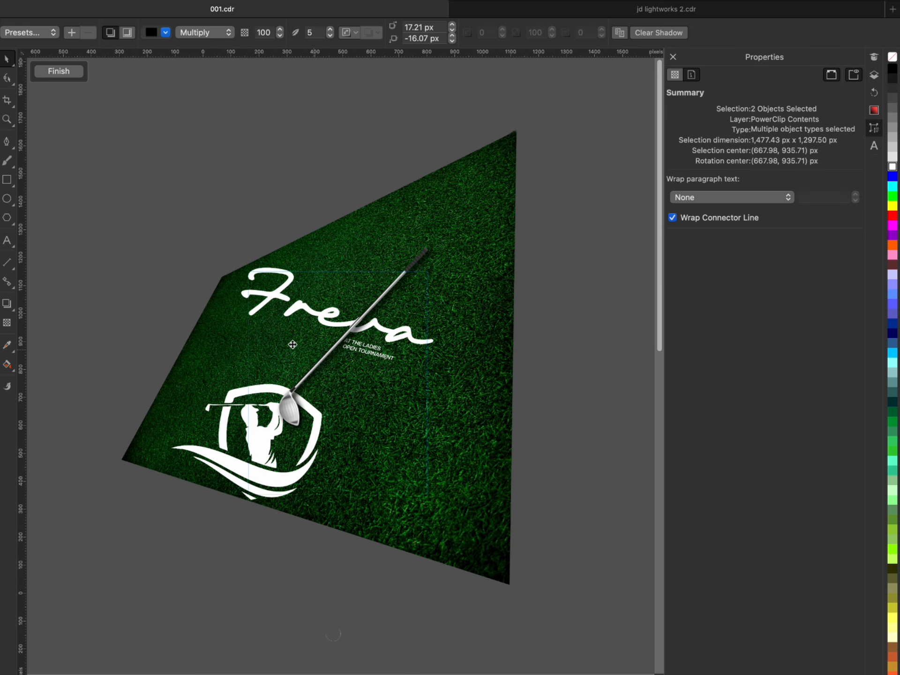
{"action": "scroll", "coordinate": [343, 347], "scroll_direction": "up", "scroll_amount": 2}
{"action": "scroll", "coordinate": [389, 350], "scroll_direction": "down", "scroll_amount": 1}
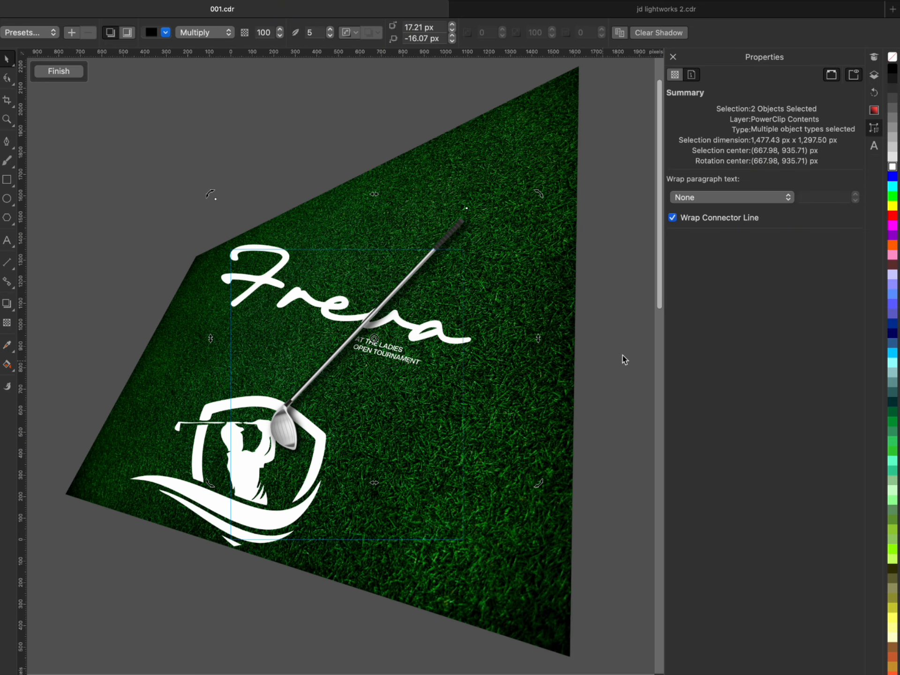
{"action": "left_click_drag", "start_coordinate": [609, 305], "coordinate": [323, 393]}
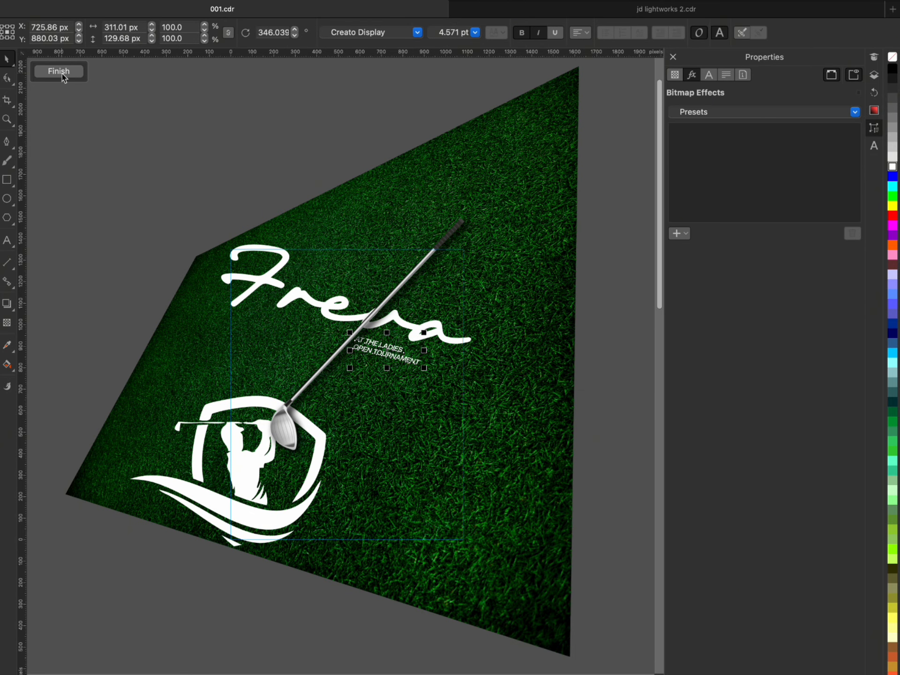
{"action": "left_click", "coordinate": [58, 72]}
{"action": "key", "text": "Escape"}
- Reopen the flyer's clipped contents and move the golf club's shadow farther away, offset about 51 px across and -47 px vertically
{"action": "scroll", "coordinate": [445, 345], "scroll_direction": "up", "scroll_amount": 5}
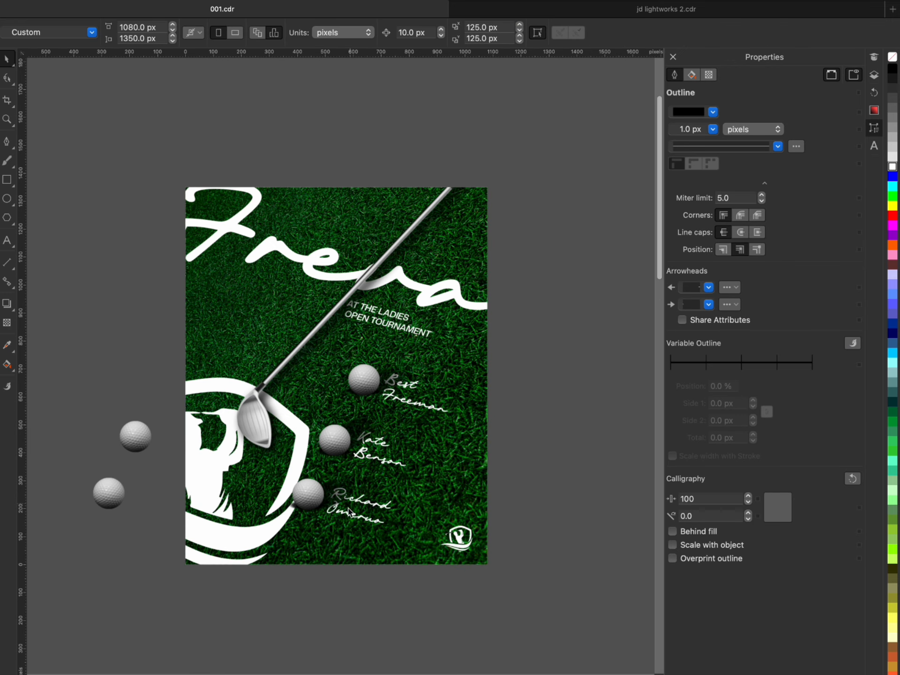
{"action": "scroll", "coordinate": [446, 345], "scroll_direction": "down", "scroll_amount": 3}
{"action": "scroll", "coordinate": [418, 205], "scroll_direction": "up", "scroll_amount": 3}
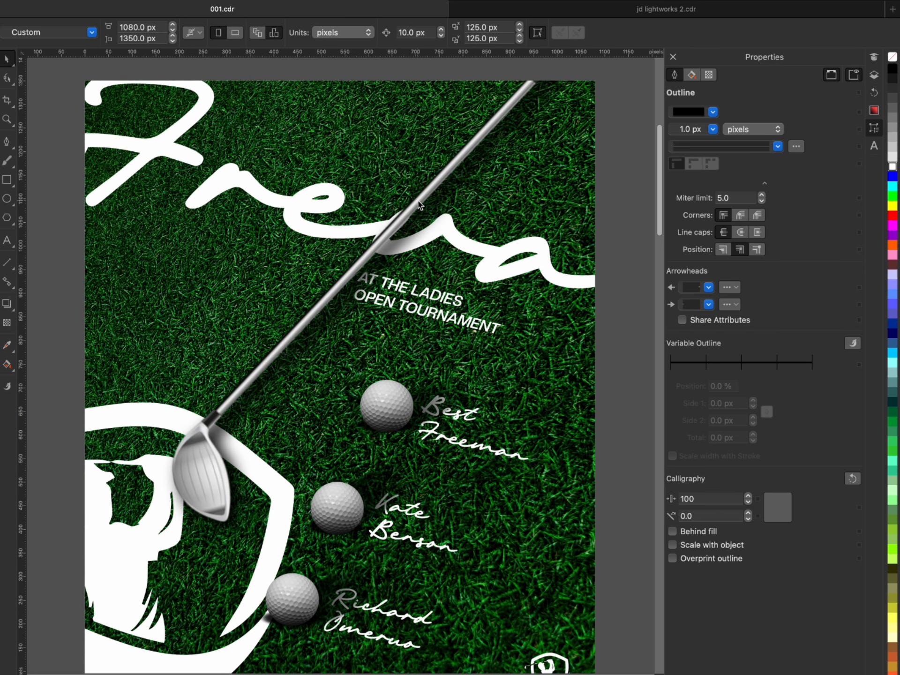
{"action": "scroll", "coordinate": [418, 209], "scroll_direction": "down", "scroll_amount": 3}
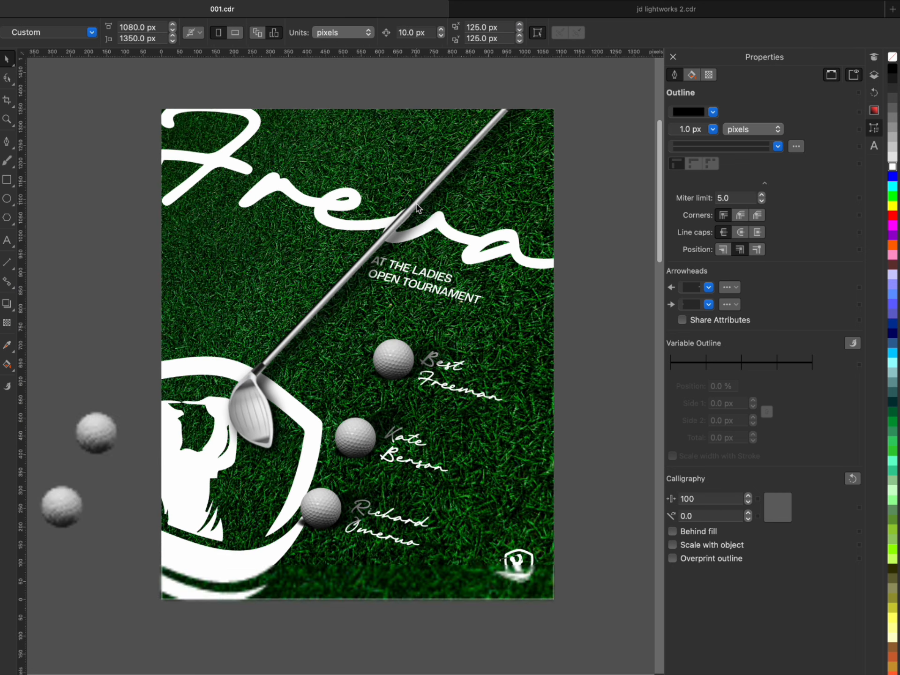
{"action": "scroll", "coordinate": [458, 164], "scroll_direction": "up", "scroll_amount": 3}
{"action": "scroll", "coordinate": [527, 179], "scroll_direction": "down", "scroll_amount": 3}
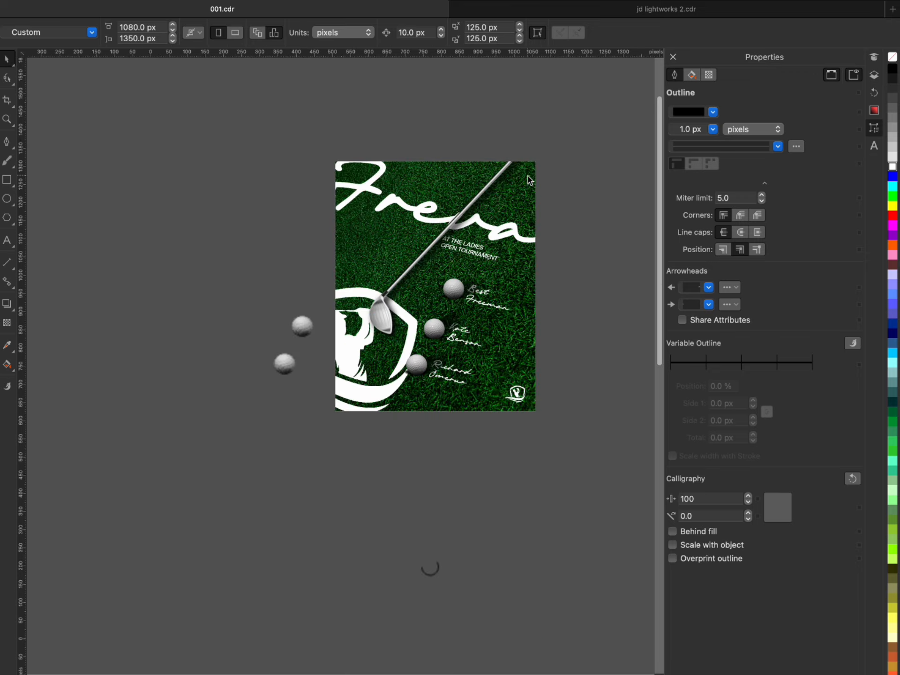
{"action": "double_click", "coordinate": [509, 167]}
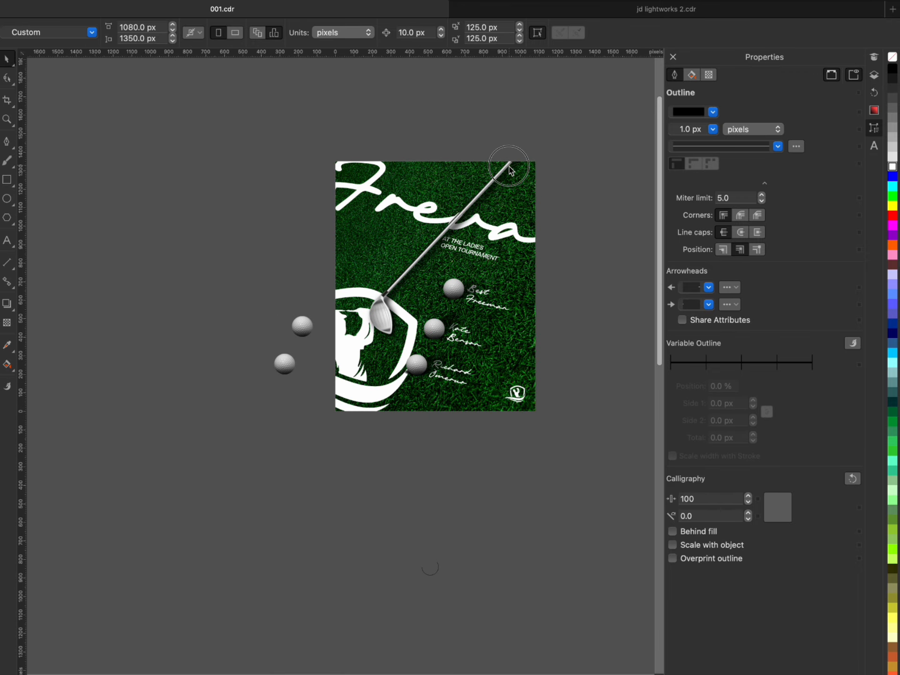
{"action": "scroll", "coordinate": [509, 166], "scroll_direction": "up", "scroll_amount": 2}
{"action": "left_click", "coordinate": [520, 148]}
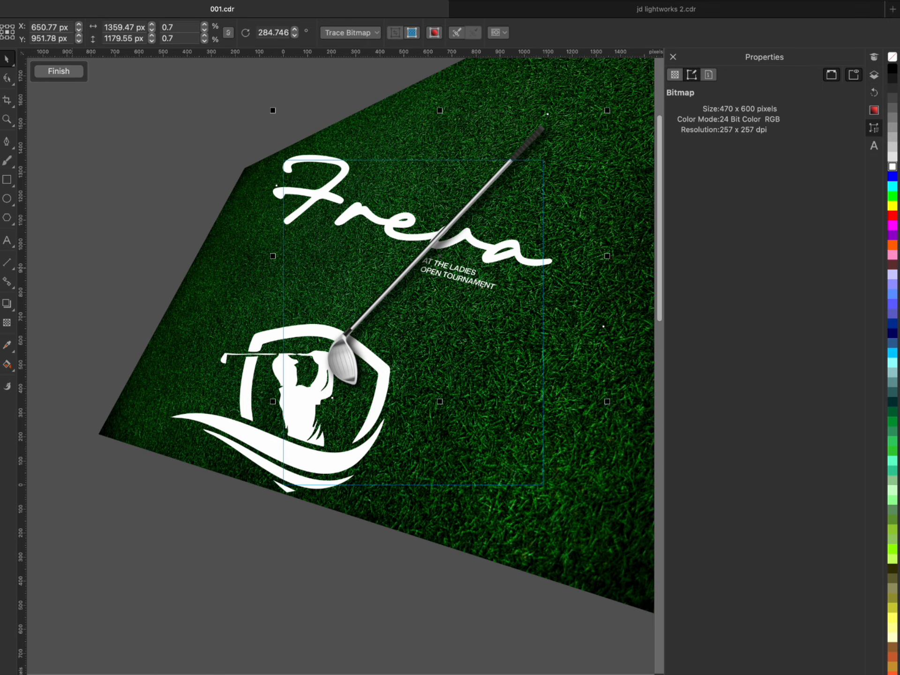
{"action": "left_click", "coordinate": [7, 303]}
{"action": "left_click_drag", "start_coordinate": [440, 256], "coordinate": [604, 409]}
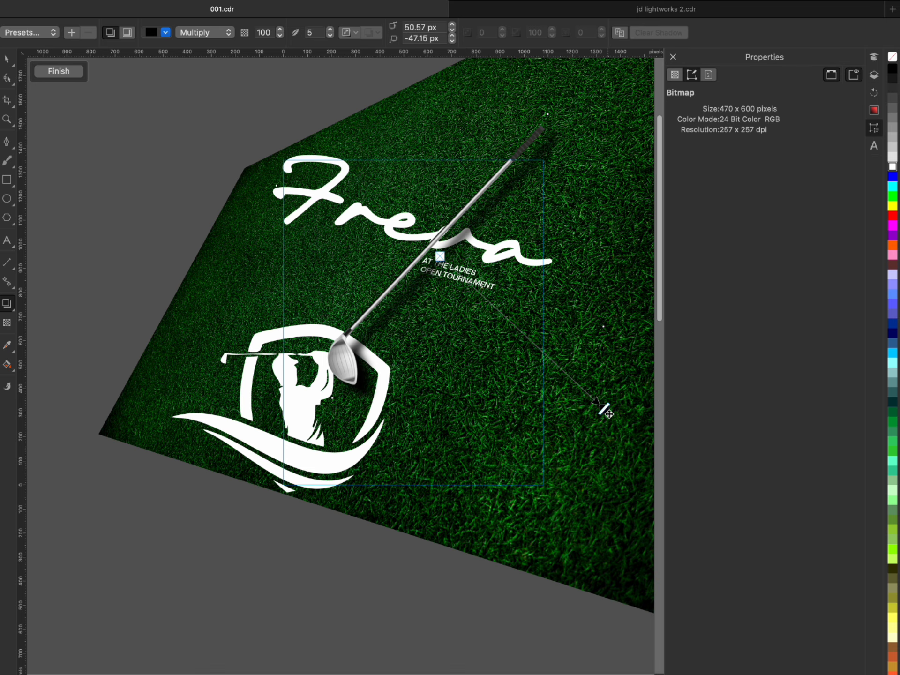
- Try offsetting the golf club's shadow about 58 px across and -55 px vertically, and finish editing the clipped contents
{"action": "left_click_drag", "start_coordinate": [605, 412], "coordinate": [612, 414]}
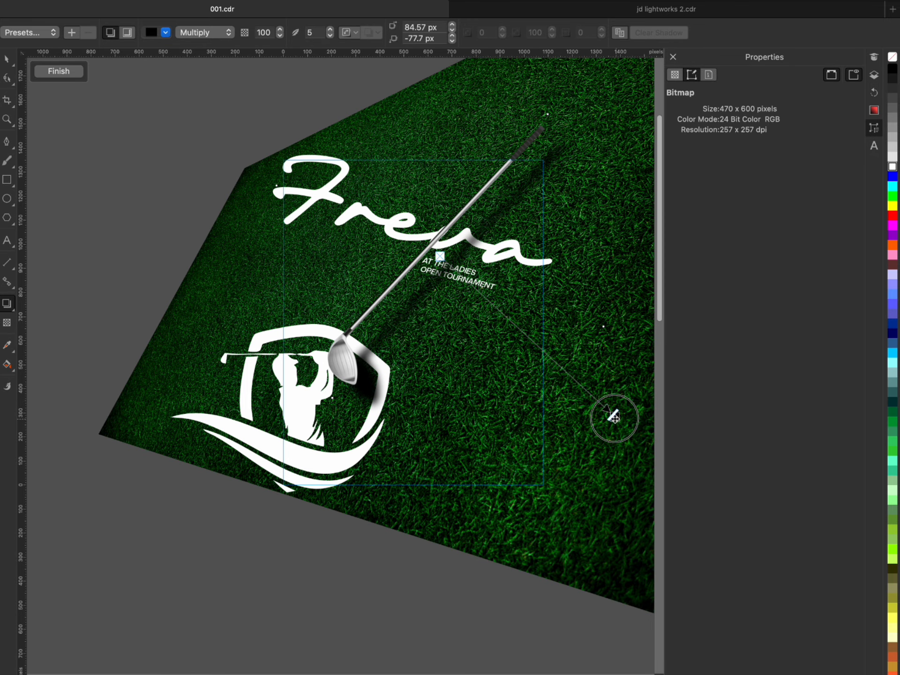
{"action": "left_click_drag", "start_coordinate": [612, 416], "coordinate": [604, 412]}
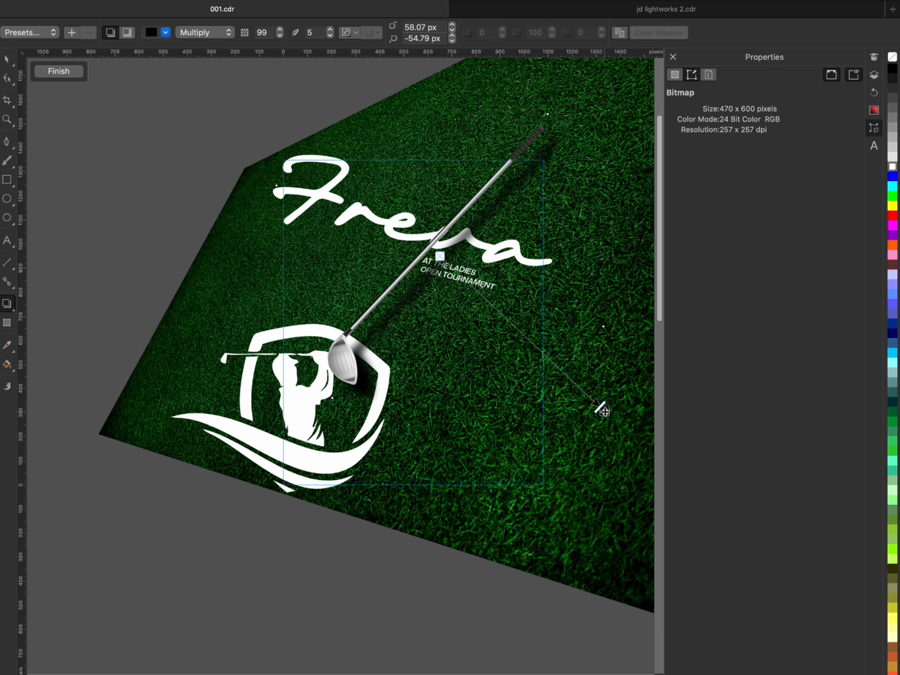
{"action": "left_click", "coordinate": [70, 71]}
{"action": "key", "text": "space"}
{"action": "scroll", "coordinate": [353, 245], "scroll_direction": "down", "scroll_amount": 1}
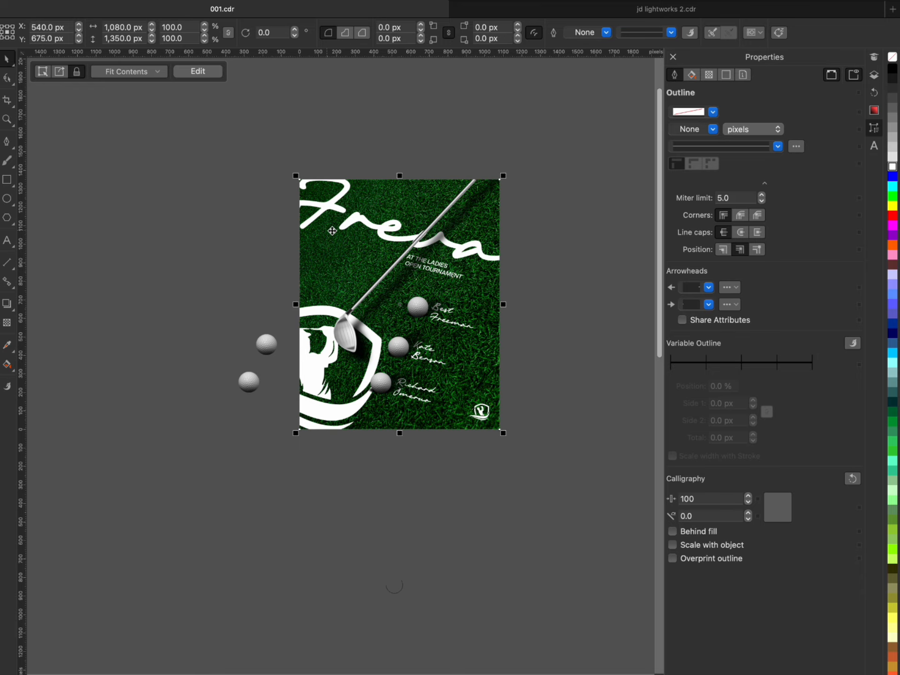
{"action": "scroll", "coordinate": [299, 246], "scroll_direction": "up", "scroll_amount": 1}
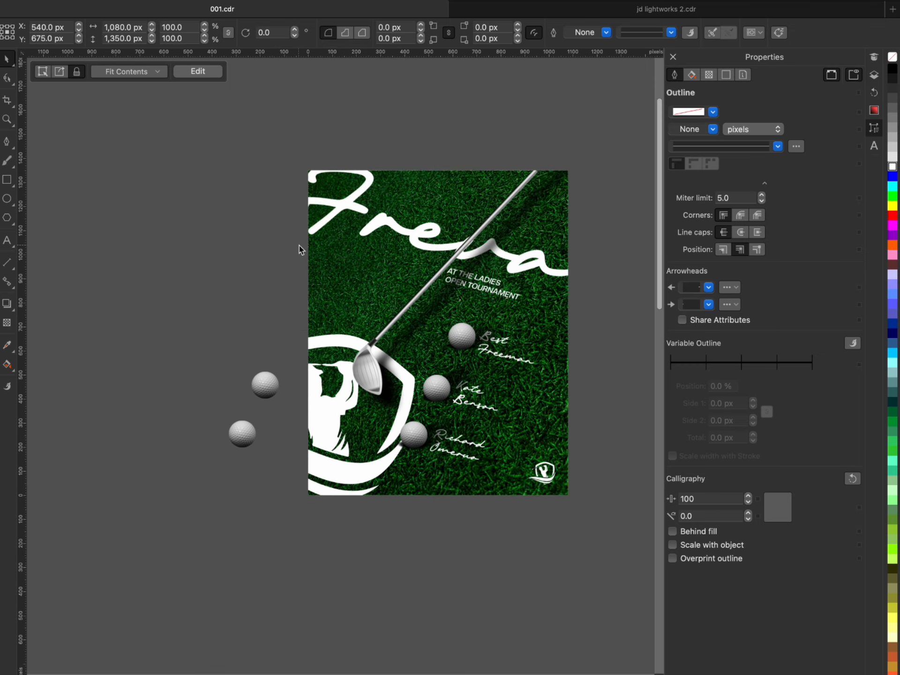
- Reopen the flyer's clipped contents and set the "Freva" title's transparency merge mode to Overlay
{"action": "left_click", "coordinate": [465, 232], "text": "ctrl"}
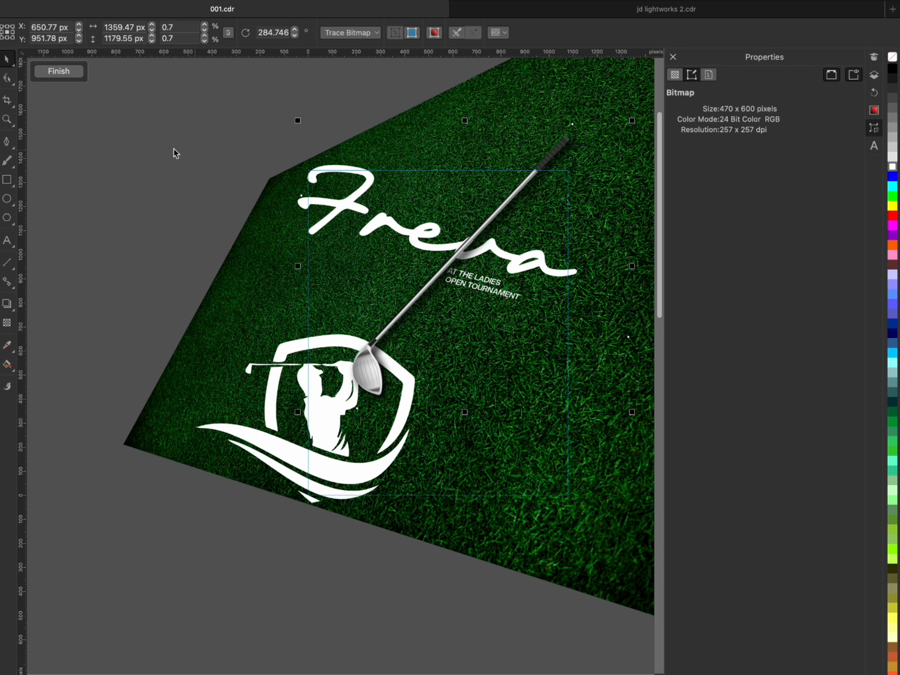
{"action": "left_click", "coordinate": [200, 140]}
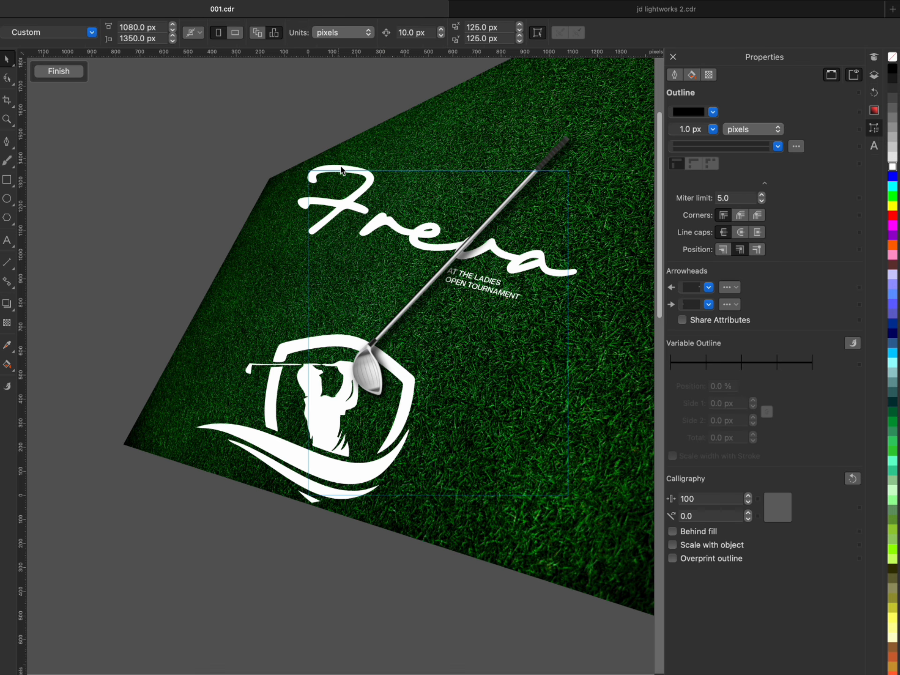
{"action": "left_click_drag", "start_coordinate": [184, 120], "coordinate": [630, 289]}
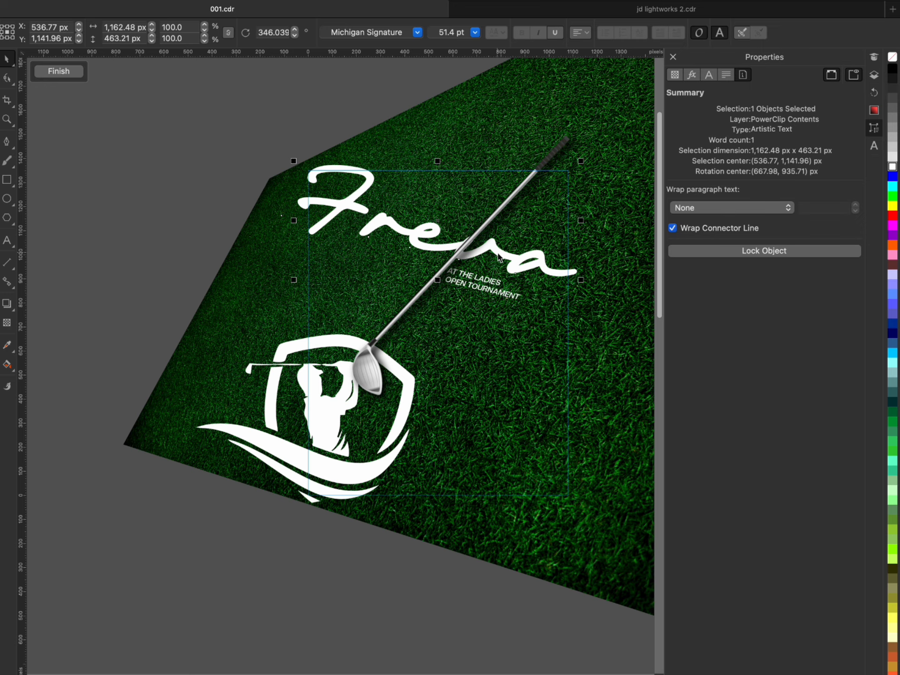
{"action": "left_click", "coordinate": [7, 323]}
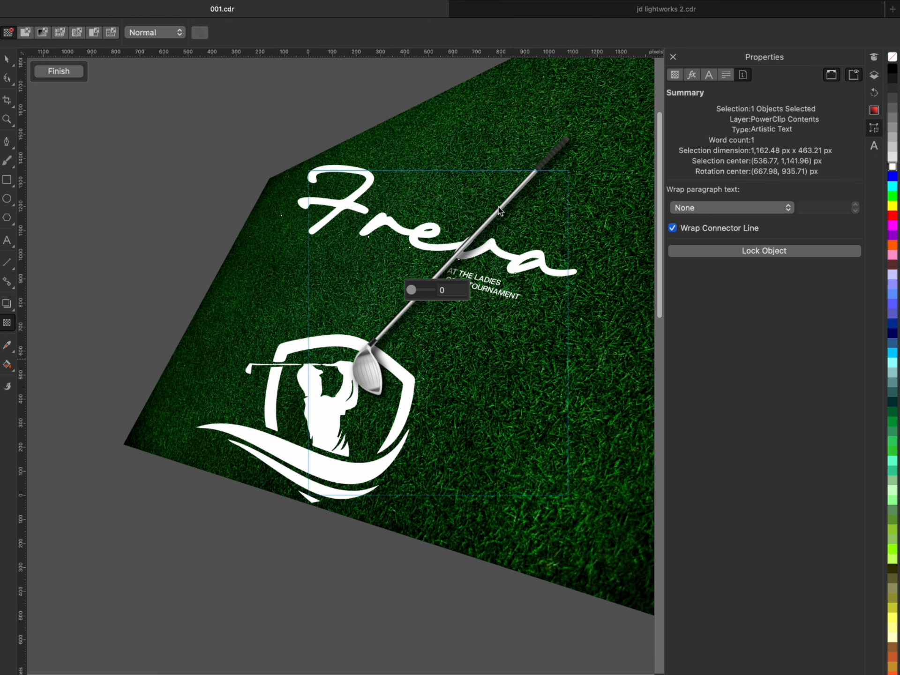
{"action": "left_click", "coordinate": [177, 33]}
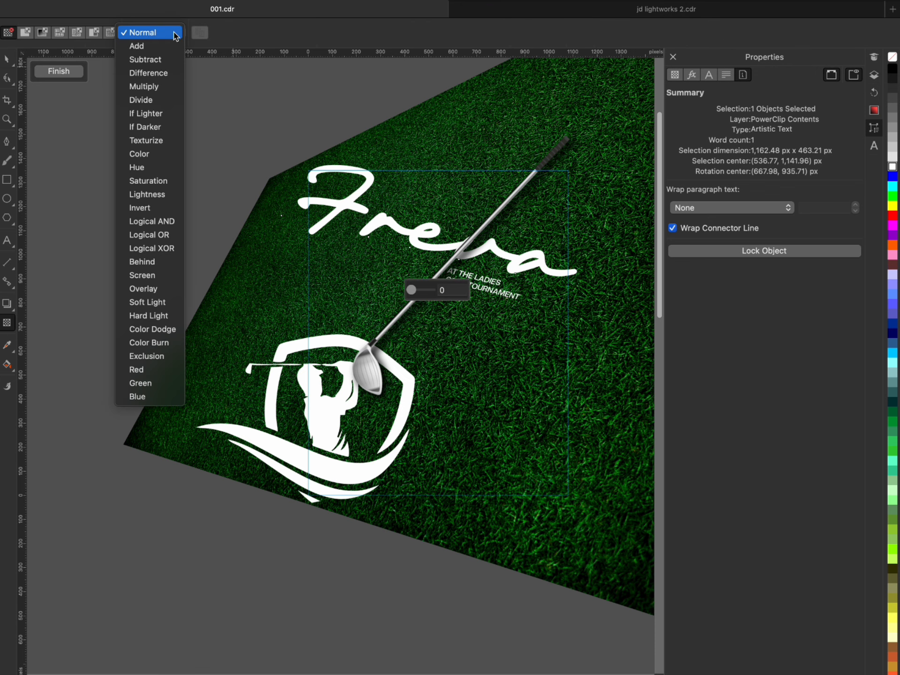
{"action": "left_click", "coordinate": [153, 289]}
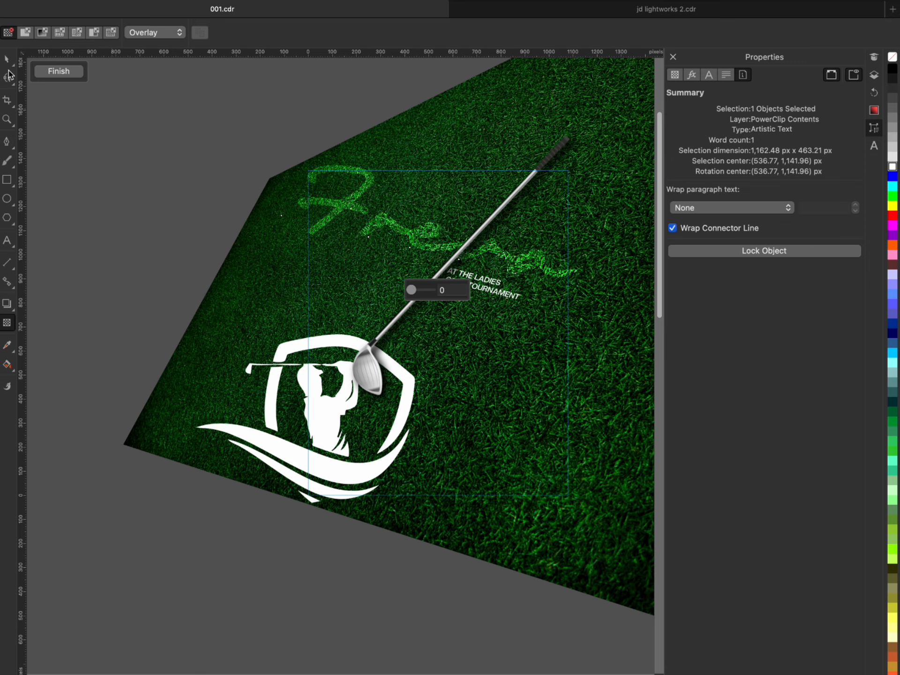
- Duplicate the Overlay "Freva" title in place to brighten its grass texture
{"action": "left_click", "coordinate": [8, 60]}
{"action": "scroll", "coordinate": [485, 244], "scroll_direction": "up", "scroll_amount": 5}
{"action": "scroll", "coordinate": [485, 244], "scroll_direction": "down", "scroll_amount": 8}
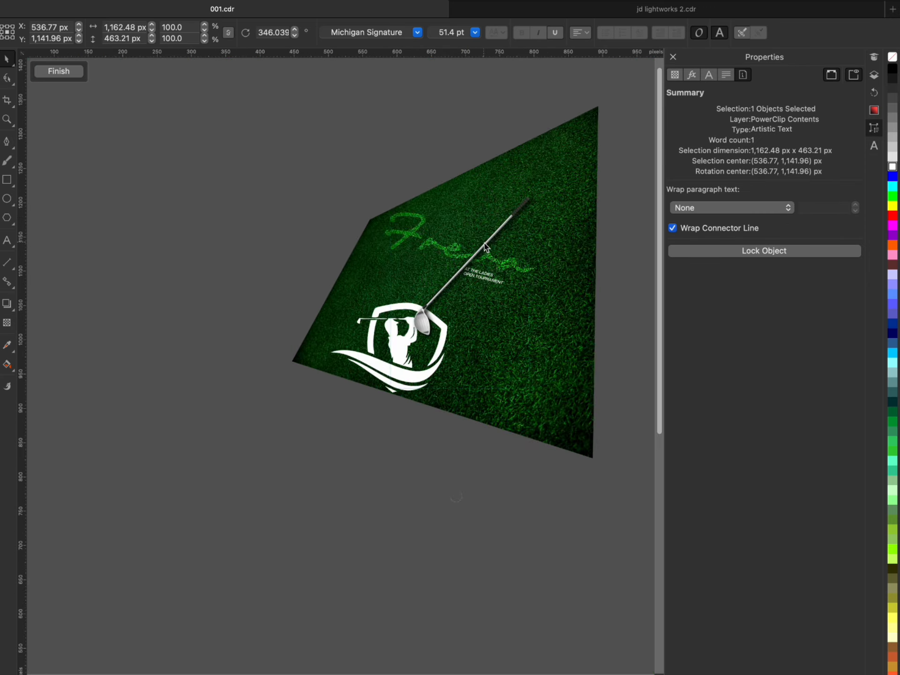
{"action": "scroll", "coordinate": [485, 245], "scroll_direction": "up", "scroll_amount": 3}
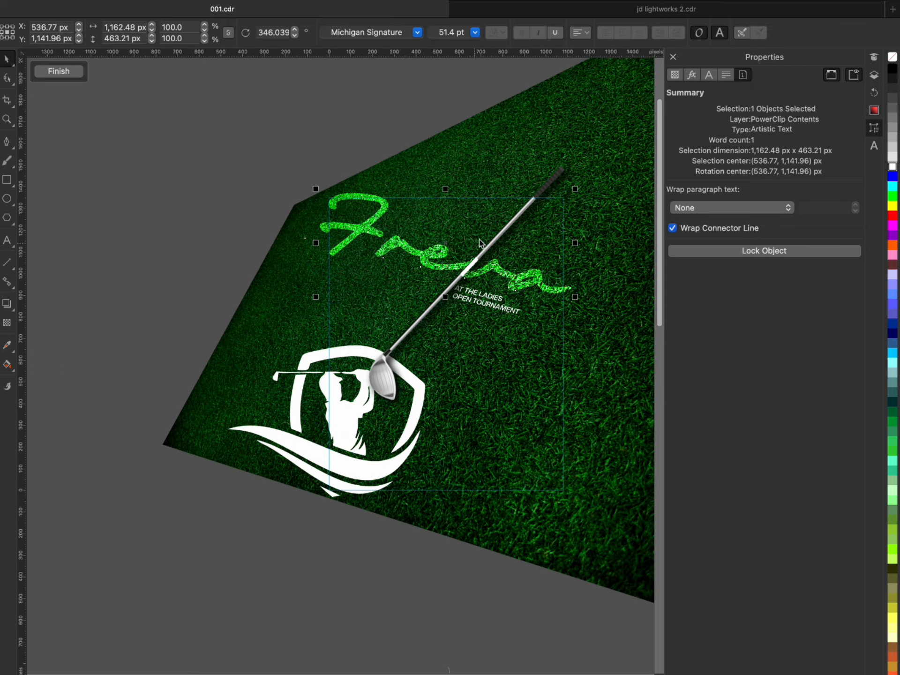
- Bring the golf club in front of the overlaid "Freva" title and finish editing the clipped contents
{"action": "left_click", "coordinate": [550, 181]}
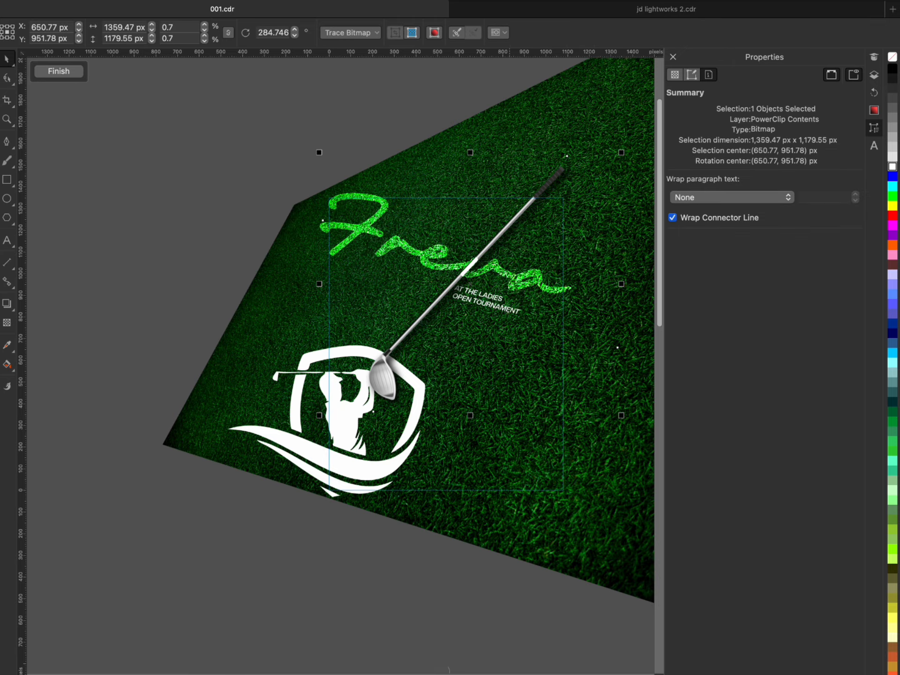
{"action": "key", "text": "shift+Page_Up"}
{"action": "left_click", "coordinate": [180, 255]}
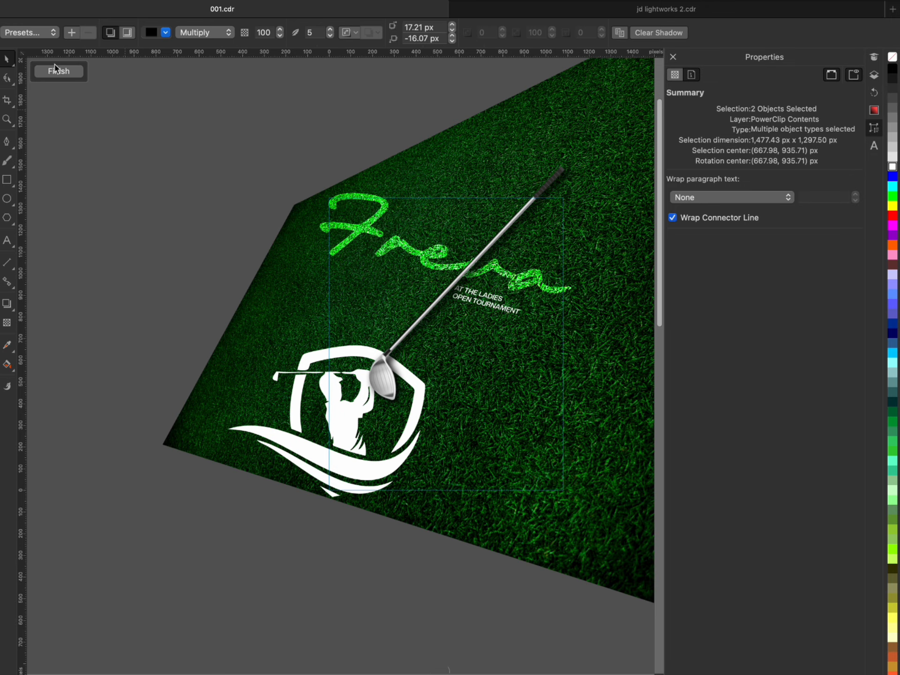
{"action": "left_click", "coordinate": [66, 80]}
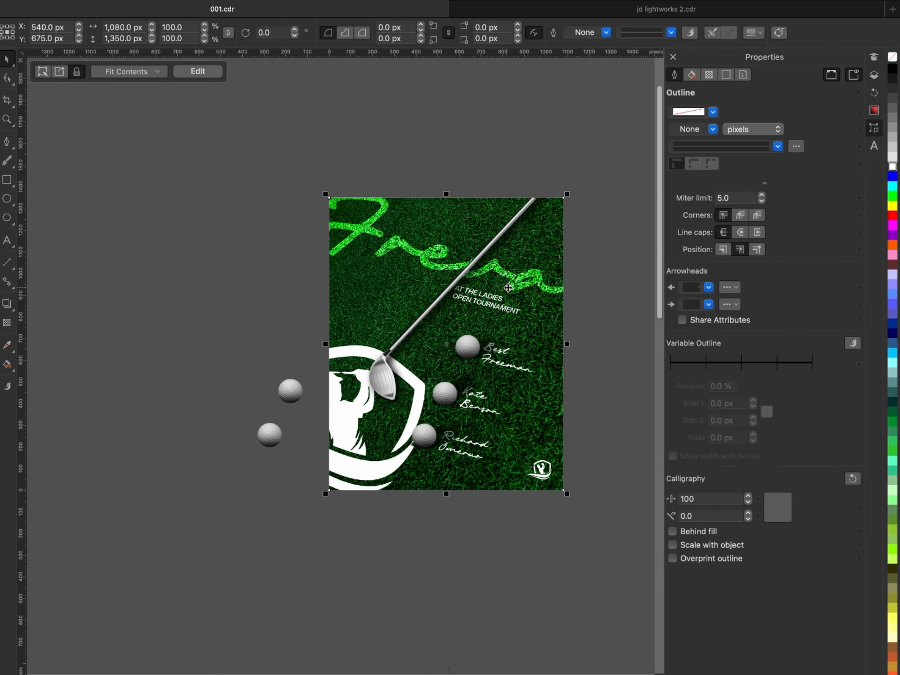
{"action": "scroll", "coordinate": [501, 287], "scroll_direction": "down", "scroll_amount": 1}
{"action": "scroll", "coordinate": [497, 285], "scroll_direction": "up", "scroll_amount": 2}
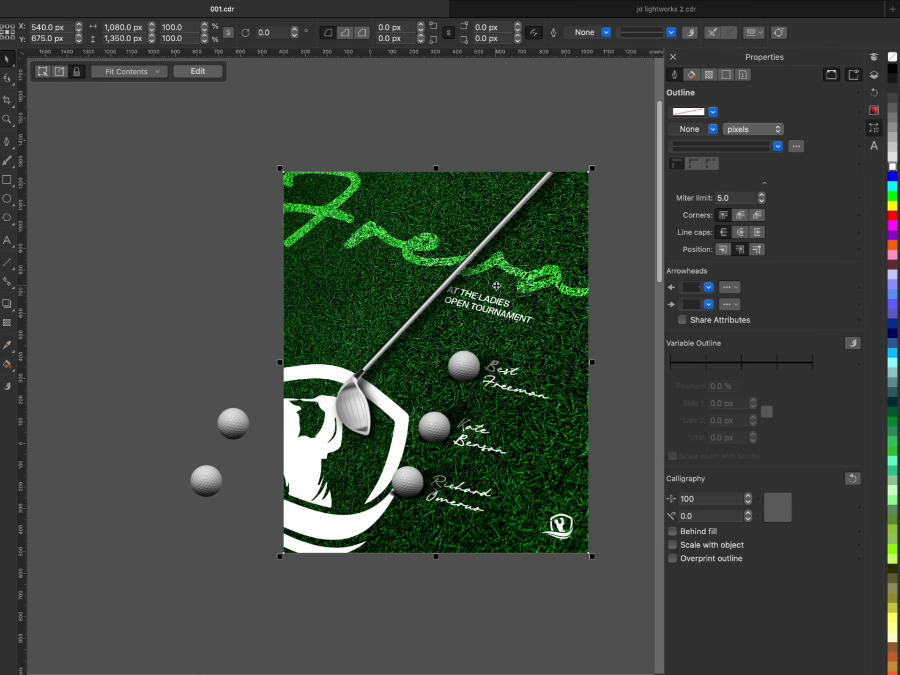
- Reopen the flyer's clipped contents and display the document's object list
{"action": "double_click", "coordinate": [548, 177]}
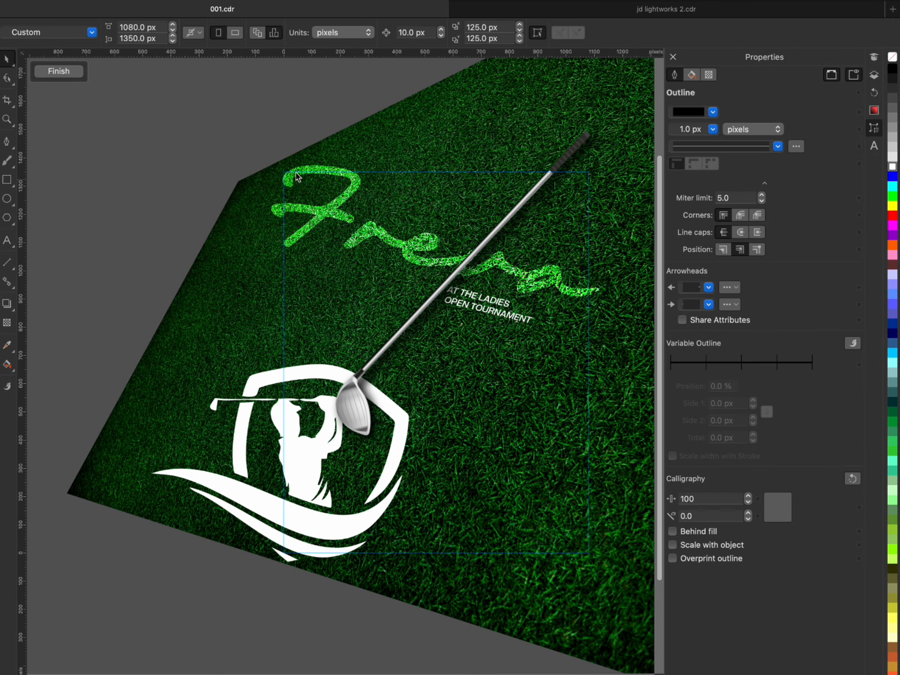
{"action": "left_click", "coordinate": [308, 166]}
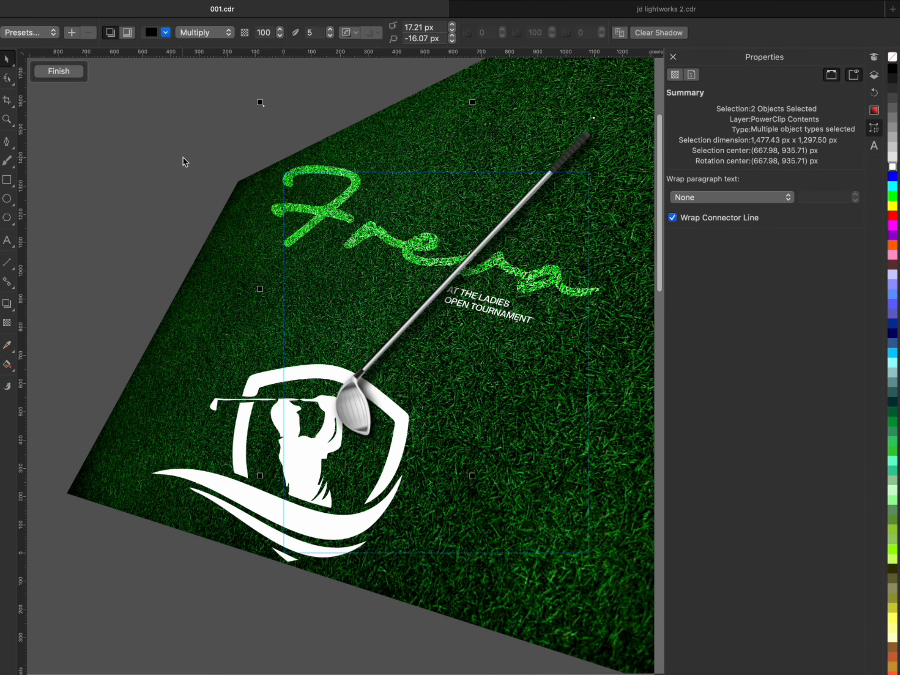
{"action": "left_click", "coordinate": [187, 171], "text": "super"}
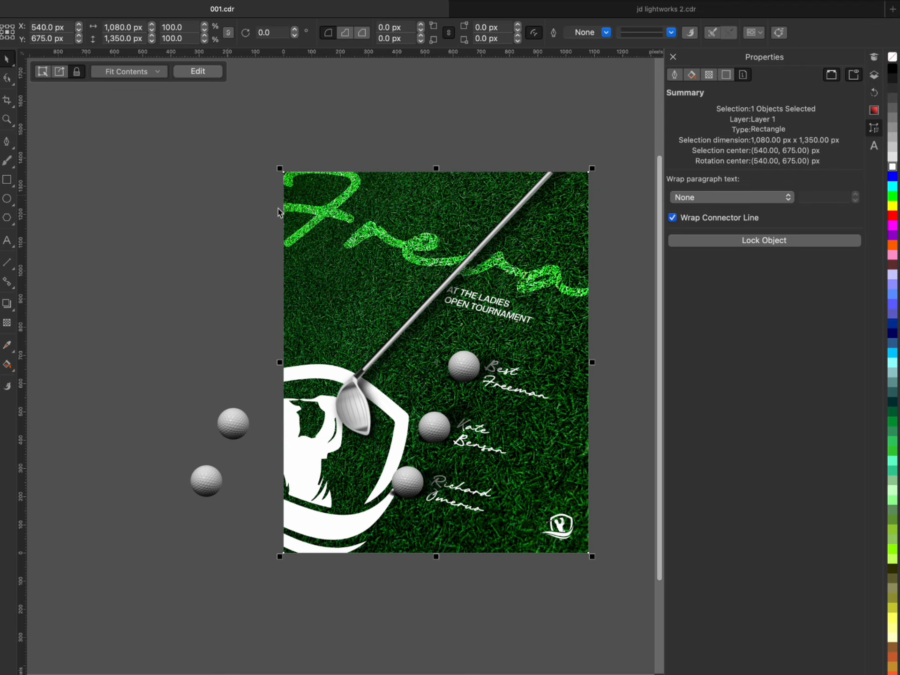
{"action": "double_click", "coordinate": [341, 190]}
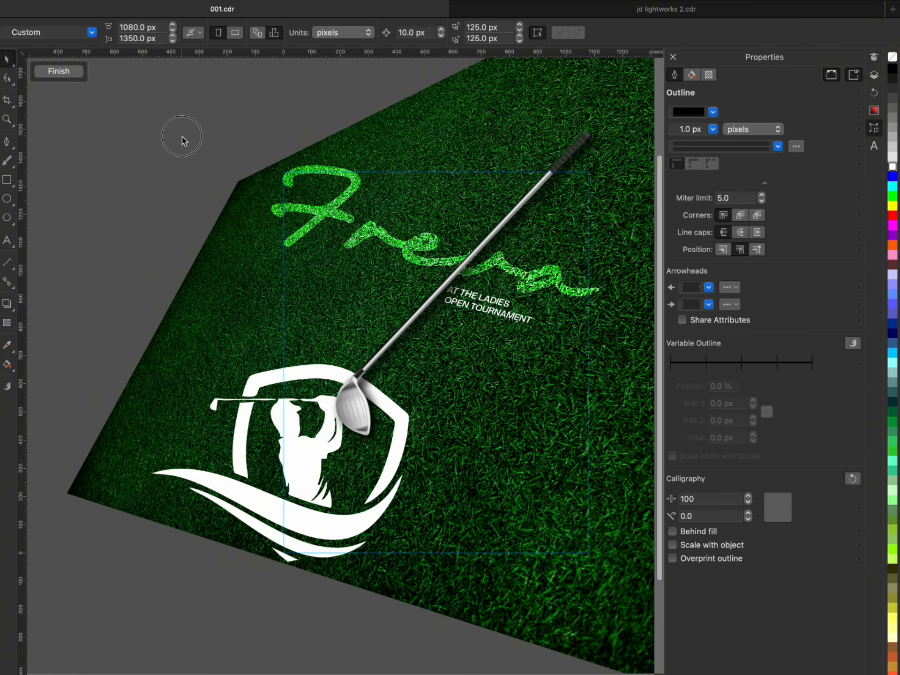
{"action": "left_click", "coordinate": [874, 75]}
{"action": "left_click", "coordinate": [874, 75]}
{"action": "scroll", "coordinate": [732, 423], "scroll_direction": "up", "scroll_amount": 5}
{"action": "scroll", "coordinate": [732, 423], "scroll_direction": "down", "scroll_amount": 8}
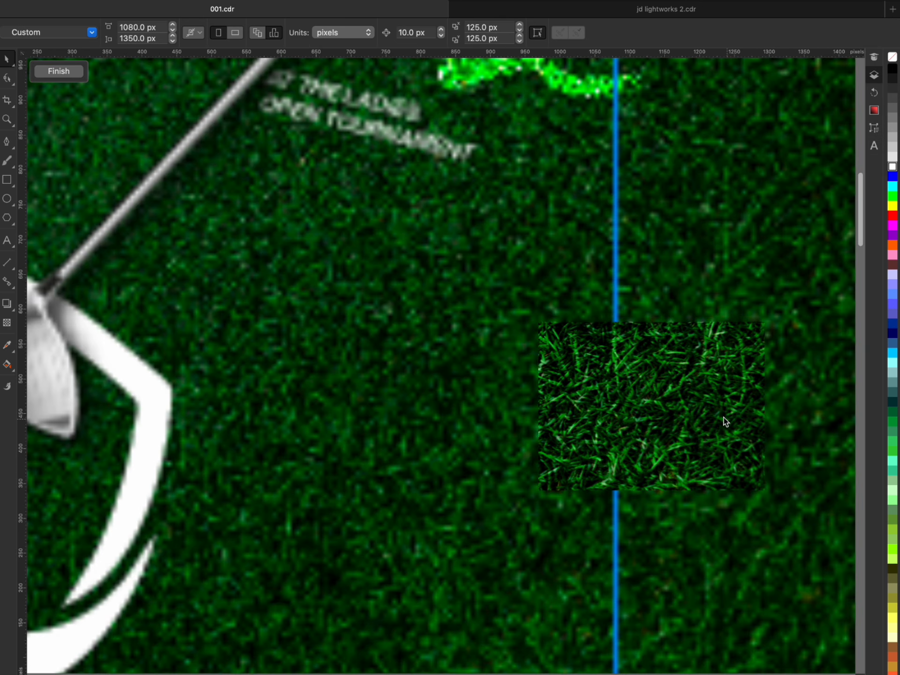
{"action": "scroll", "coordinate": [721, 415], "scroll_direction": "up", "scroll_amount": 2}
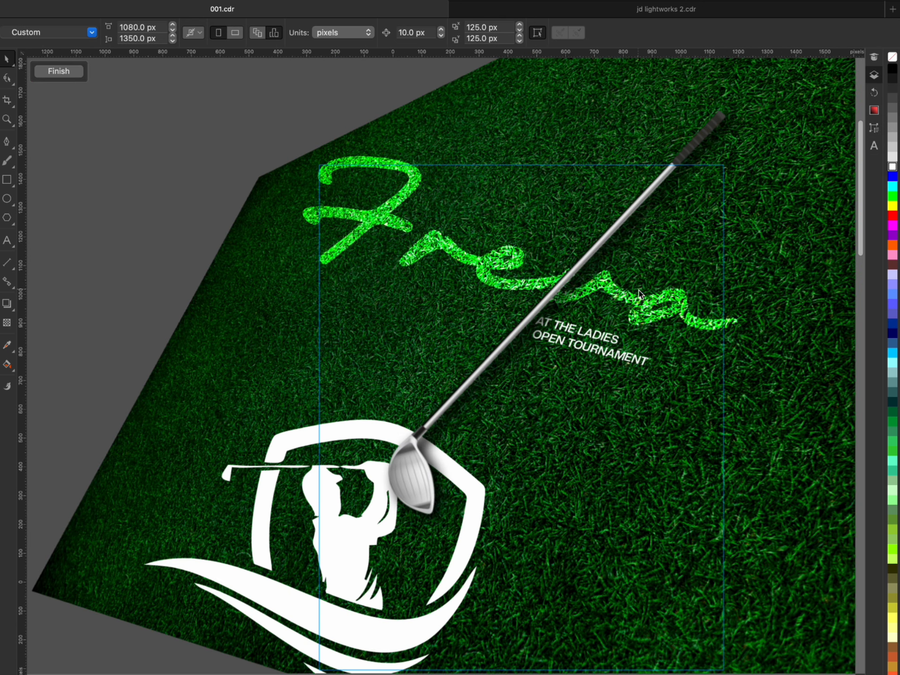
{"action": "left_click", "coordinate": [874, 76]}
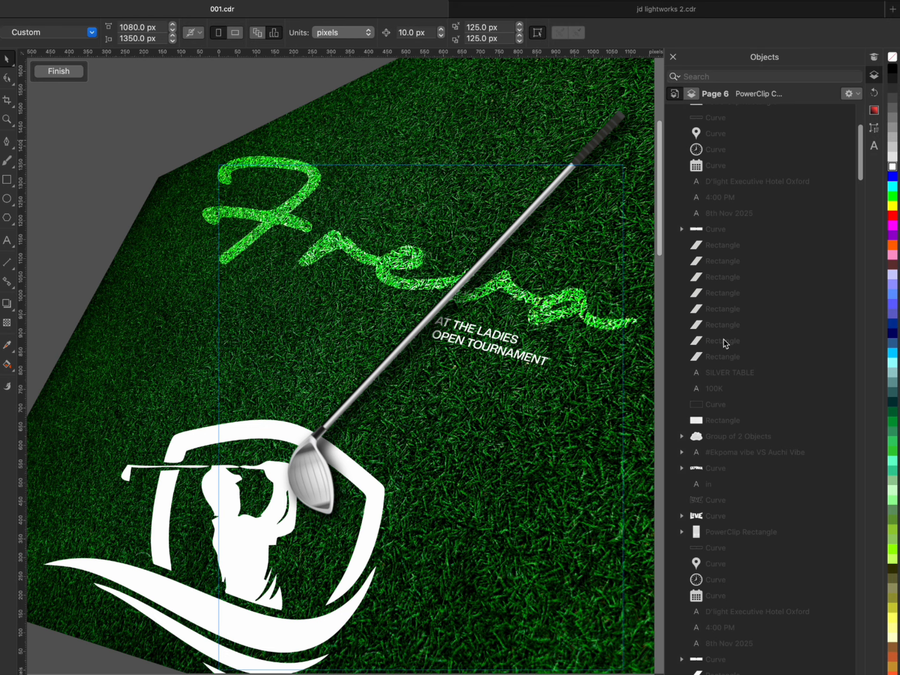
- Find the duplicate "Freva" text directly beneath the golf club in the flyer's PowerClip Rectangle and delete it
{"action": "scroll", "coordinate": [710, 466], "scroll_direction": "down", "scroll_amount": 10}
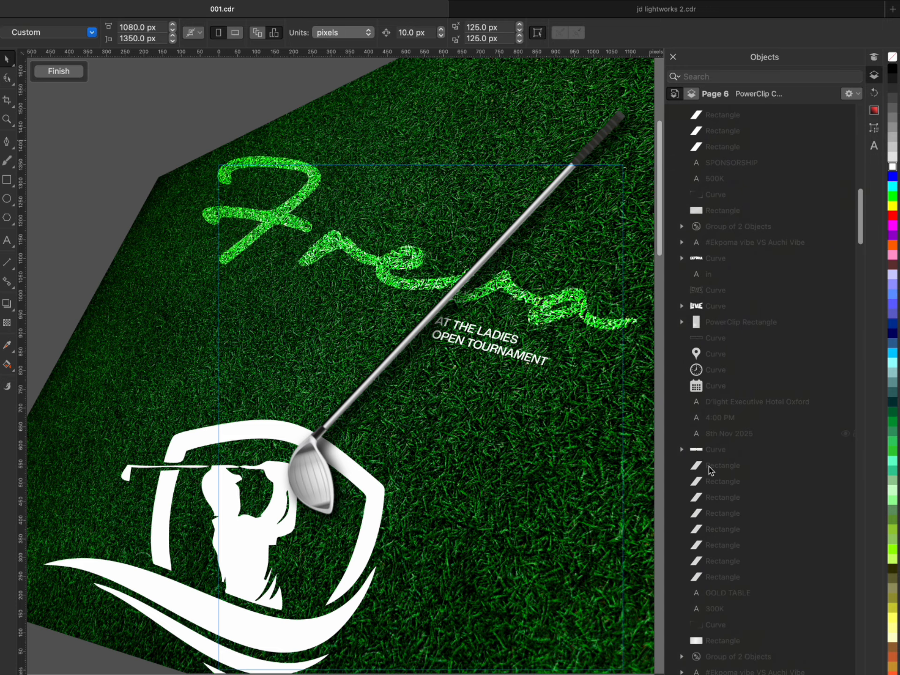
{"action": "scroll", "coordinate": [851, 221], "scroll_direction": "down", "scroll_amount": 10}
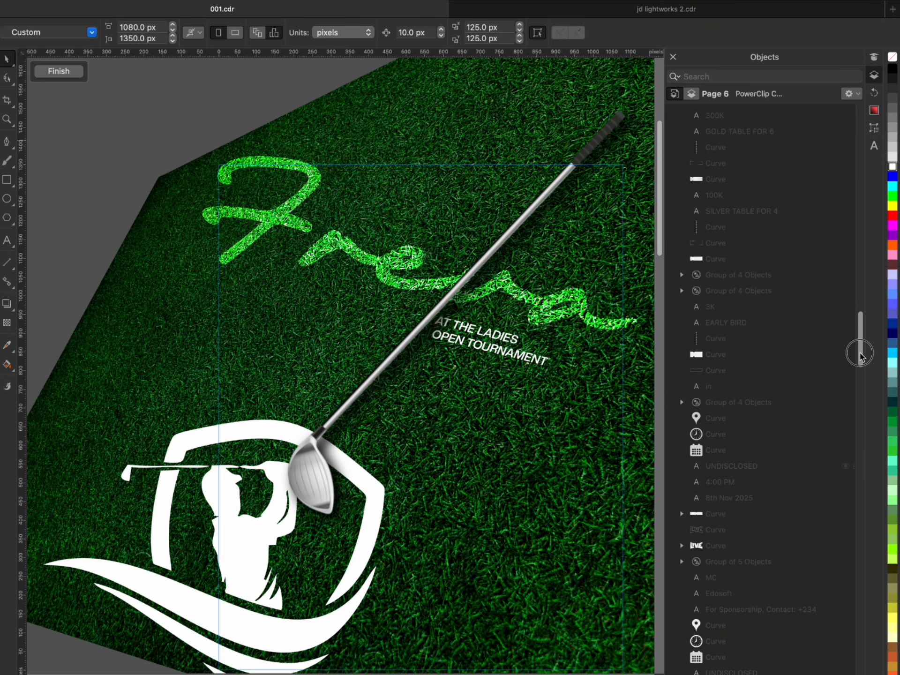
{"action": "scroll", "coordinate": [857, 421], "scroll_direction": "up", "scroll_amount": 5}
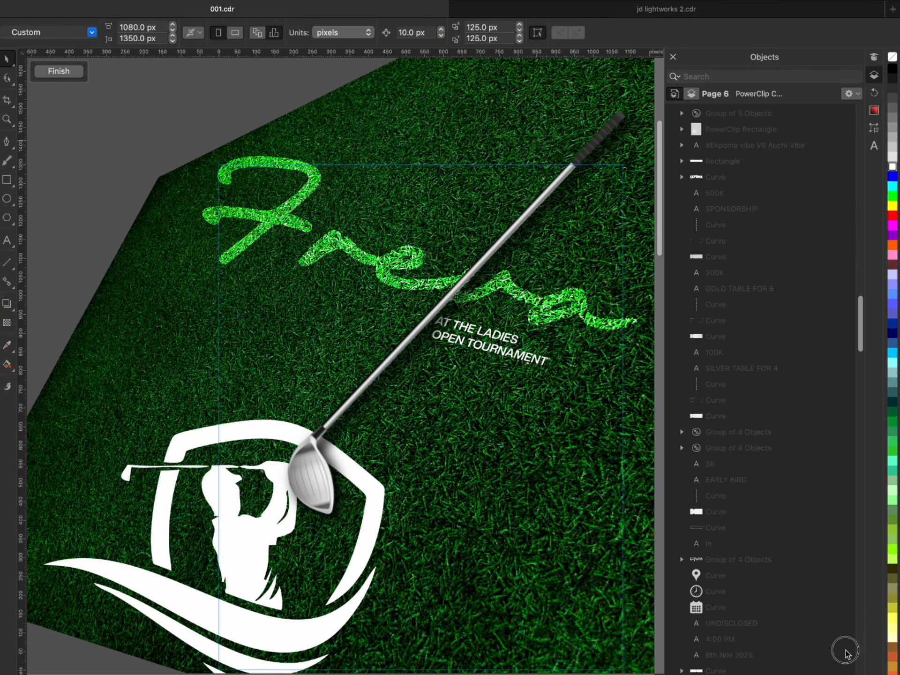
{"action": "scroll", "coordinate": [427, 294], "scroll_direction": "down", "scroll_amount": 3}
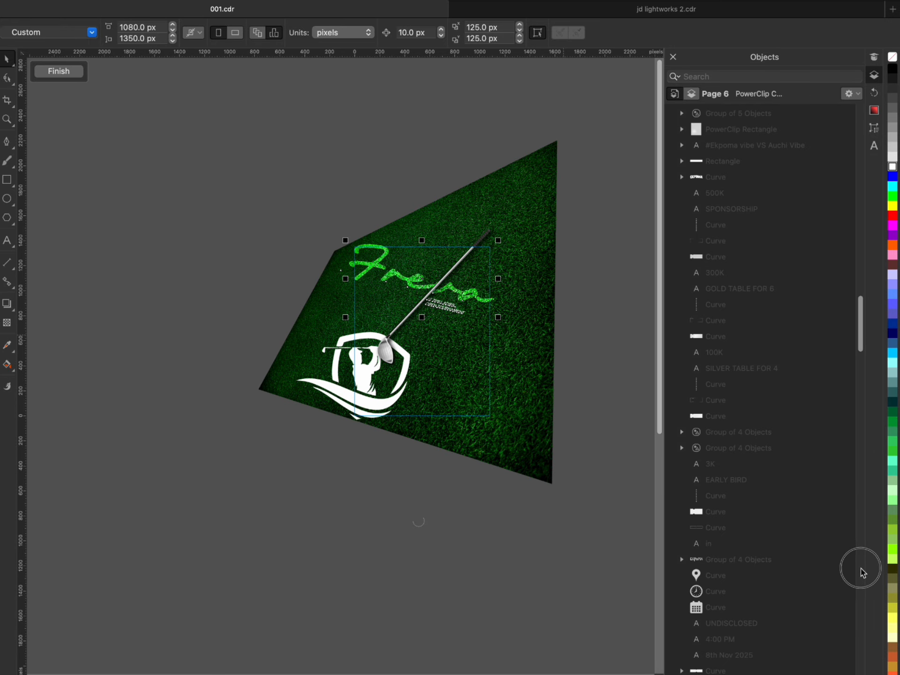
{"action": "scroll", "coordinate": [799, 632], "scroll_direction": "down", "scroll_amount": 4}
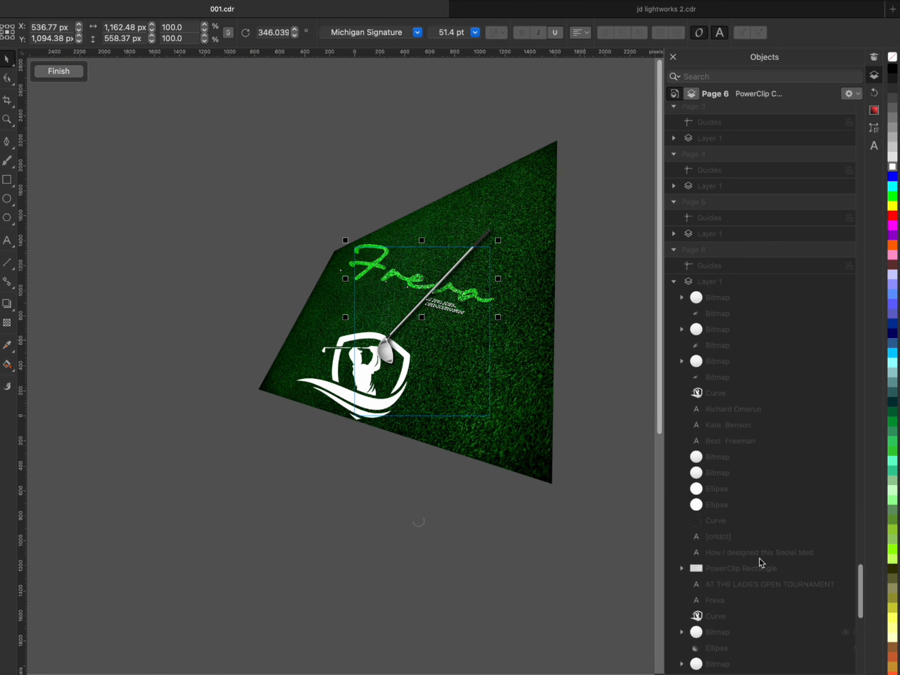
{"action": "left_click_drag", "start_coordinate": [860, 596], "coordinate": [866, 661]}
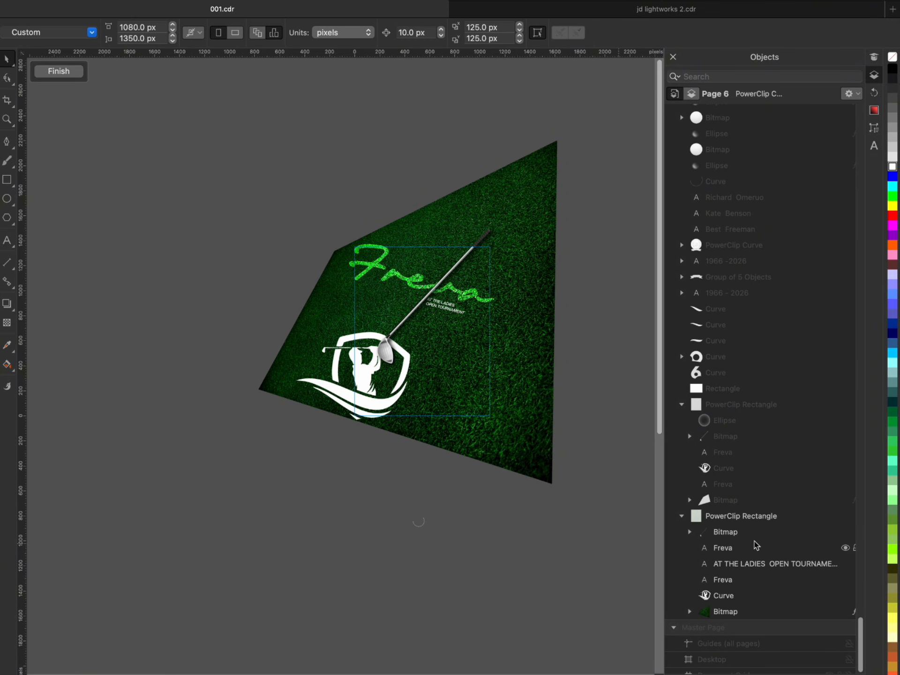
{"action": "left_click", "coordinate": [745, 549]}
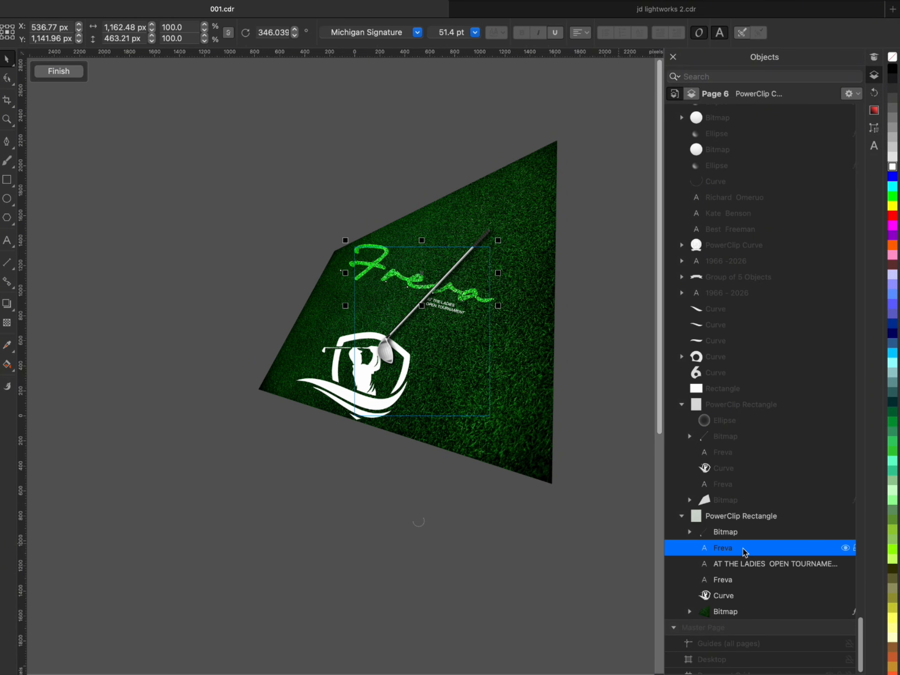
{"action": "key", "text": "Delete"}
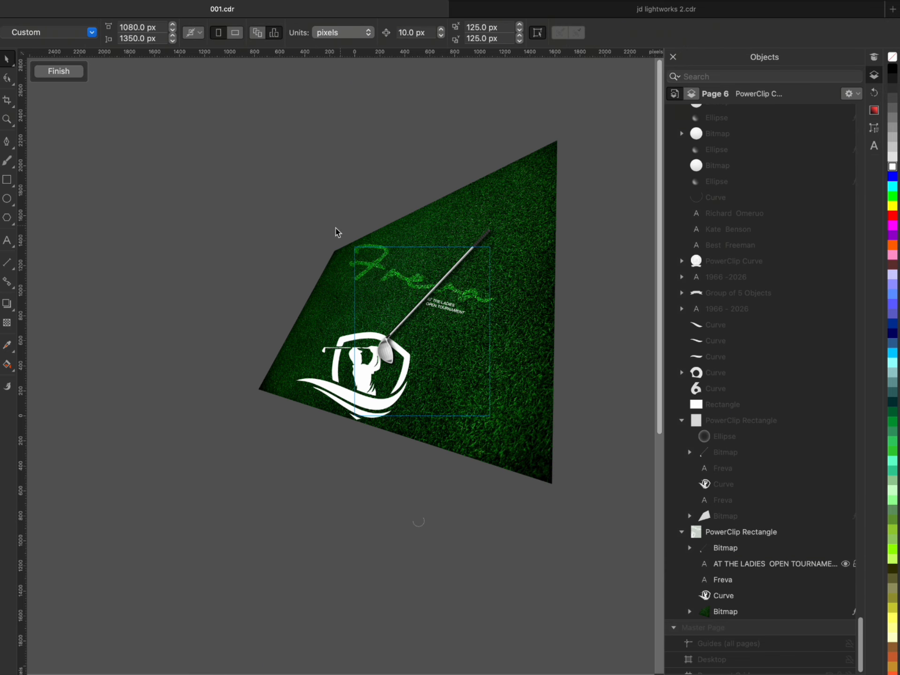
- Set the large golfer logo's transparency merge mode to Overlay so the grass texture shows through, and finish editing the clipped contents
{"action": "scroll", "coordinate": [323, 356], "scroll_direction": "up", "scroll_amount": 5}
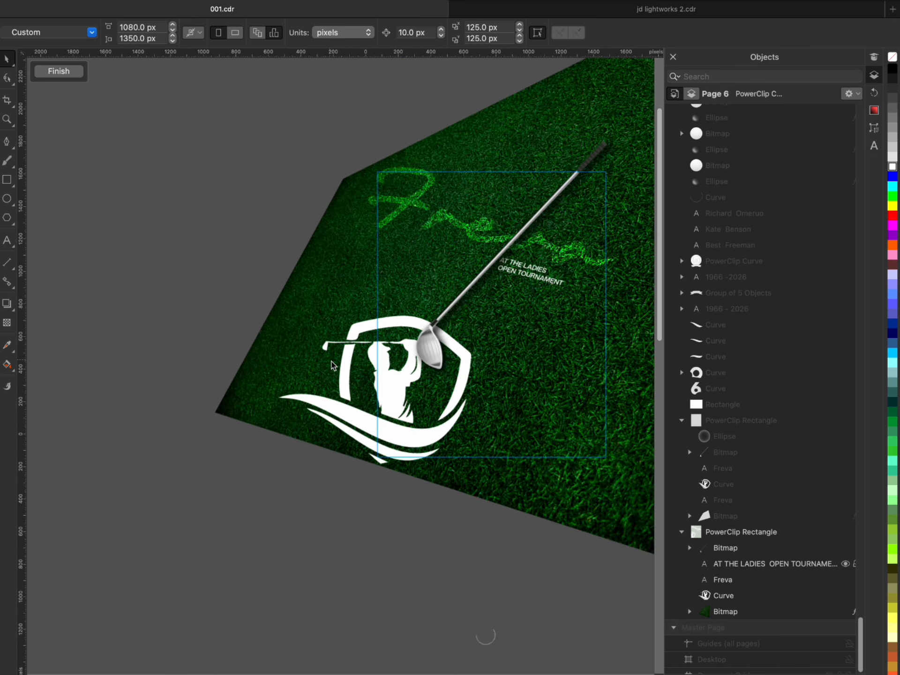
{"action": "left_click", "coordinate": [297, 421]}
{"action": "scroll", "coordinate": [297, 421], "scroll_direction": "down", "scroll_amount": 1}
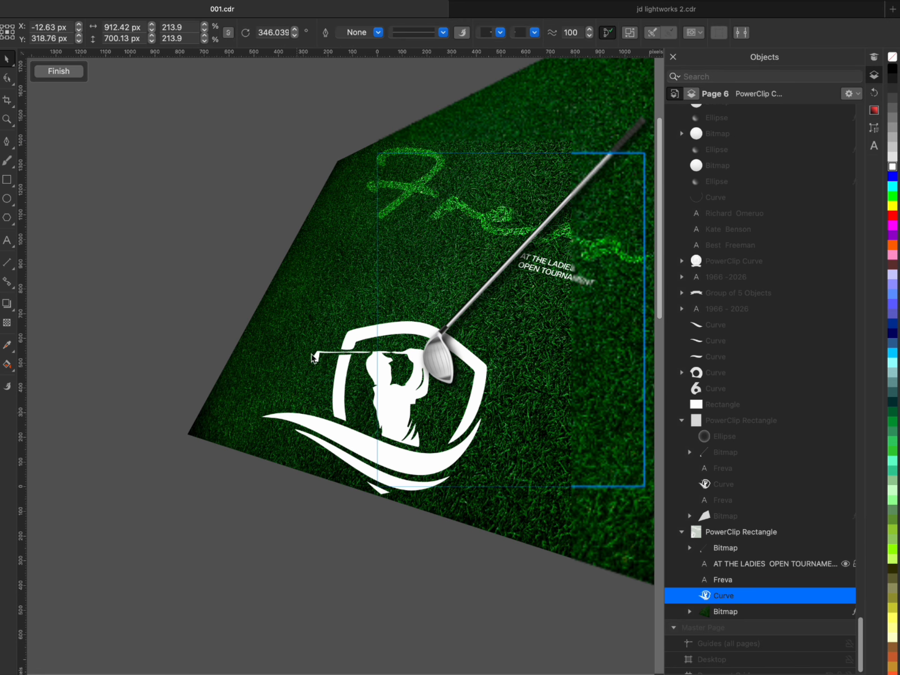
{"action": "left_click", "coordinate": [7, 324]}
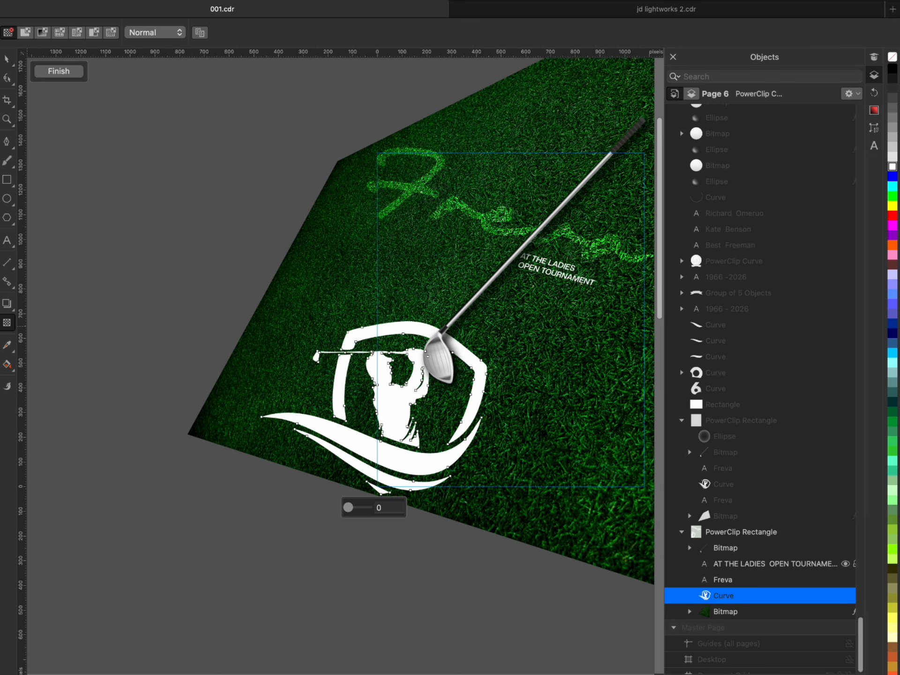
{"action": "left_click", "coordinate": [165, 30]}
{"action": "key", "text": "Escape"}
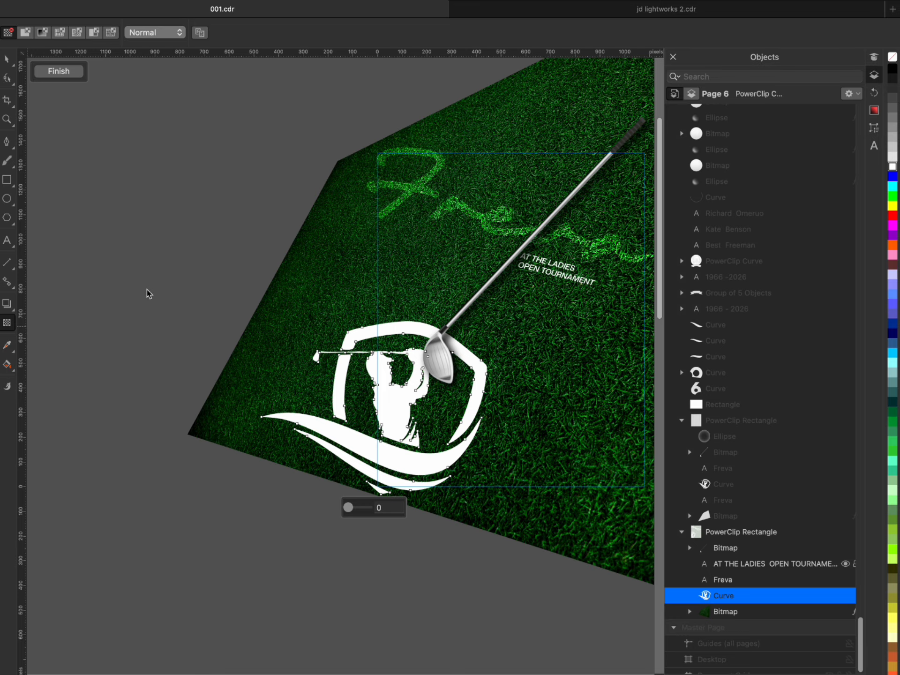
{"action": "scroll", "coordinate": [380, 384], "scroll_direction": "down", "scroll_amount": 2}
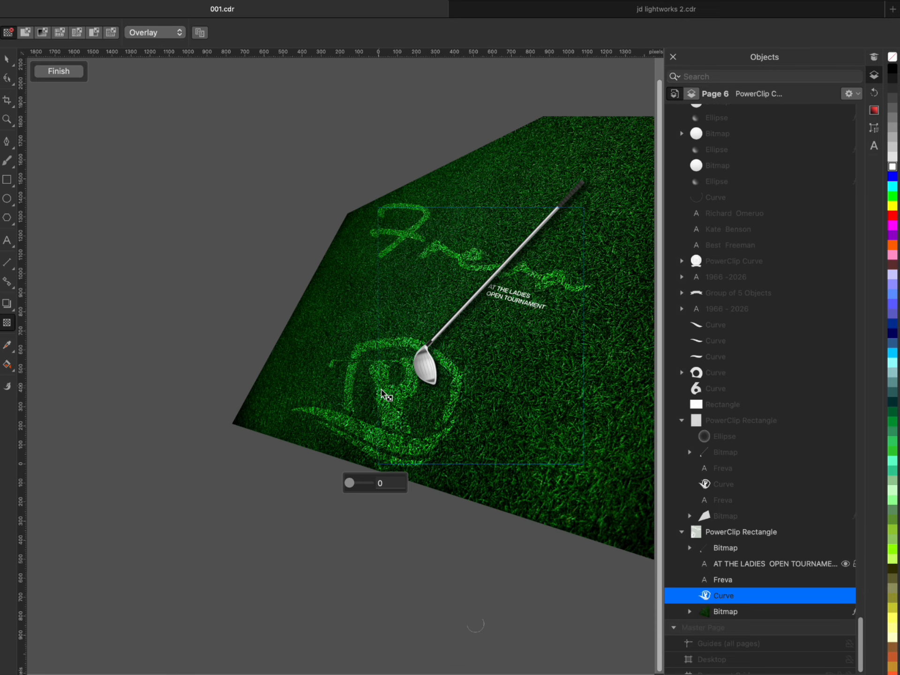
{"action": "scroll", "coordinate": [379, 383], "scroll_direction": "up", "scroll_amount": 1}
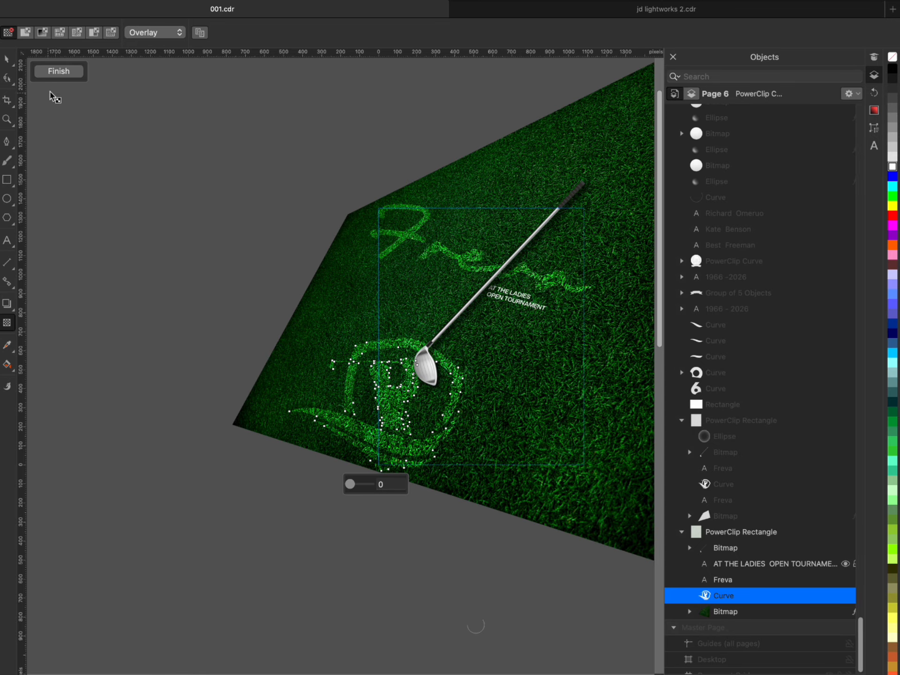
{"action": "left_click", "coordinate": [62, 73]}
{"action": "left_click", "coordinate": [119, 202]}
- Reopen the flyer's clipped contents and duplicate the Overlay "Freva" title in place
{"action": "scroll", "coordinate": [587, 341], "scroll_direction": "up", "scroll_amount": 2}
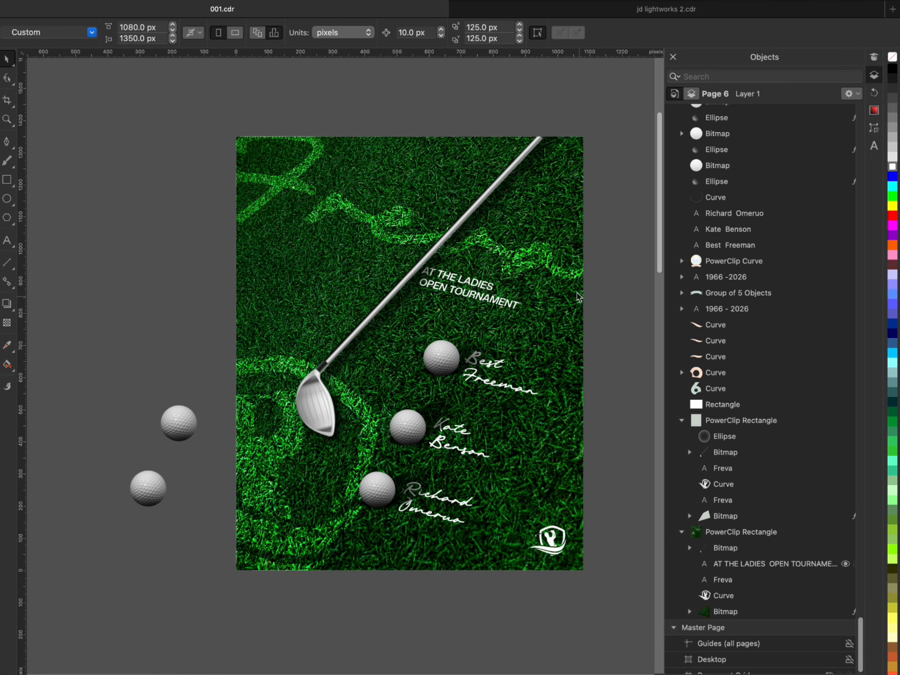
{"action": "scroll", "coordinate": [567, 262], "scroll_direction": "down", "scroll_amount": 2}
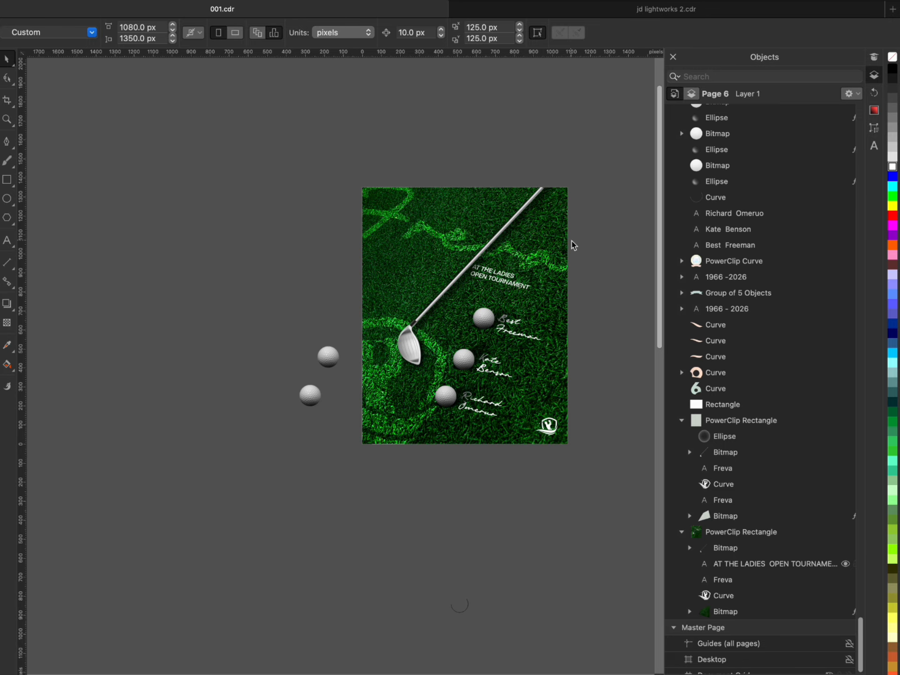
{"action": "scroll", "coordinate": [571, 245], "scroll_direction": "up", "scroll_amount": 2}
{"action": "scroll", "coordinate": [571, 245], "scroll_direction": "down", "scroll_amount": 3}
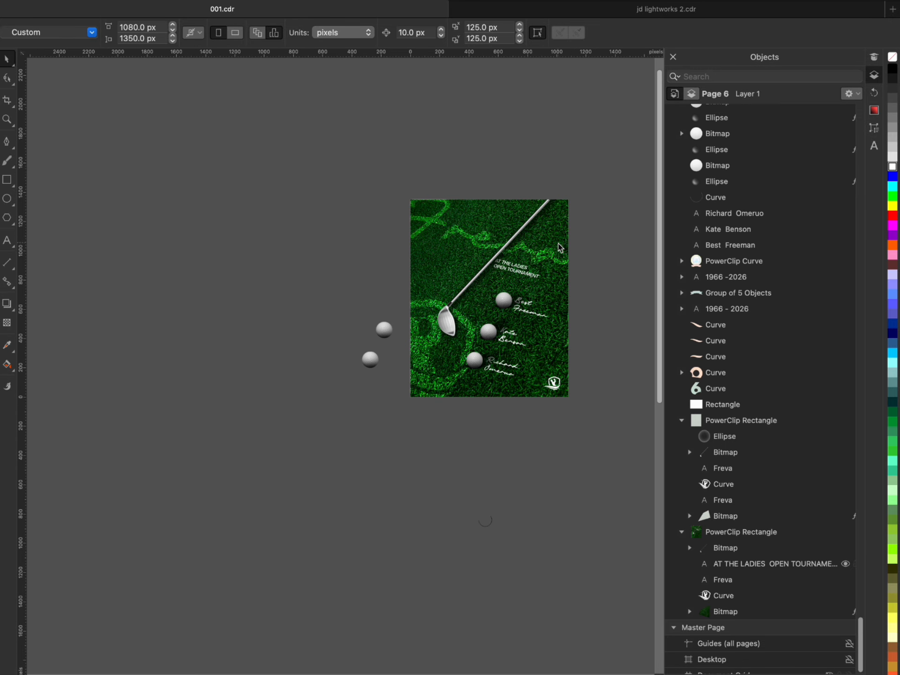
{"action": "scroll", "coordinate": [559, 247], "scroll_direction": "up", "scroll_amount": 2}
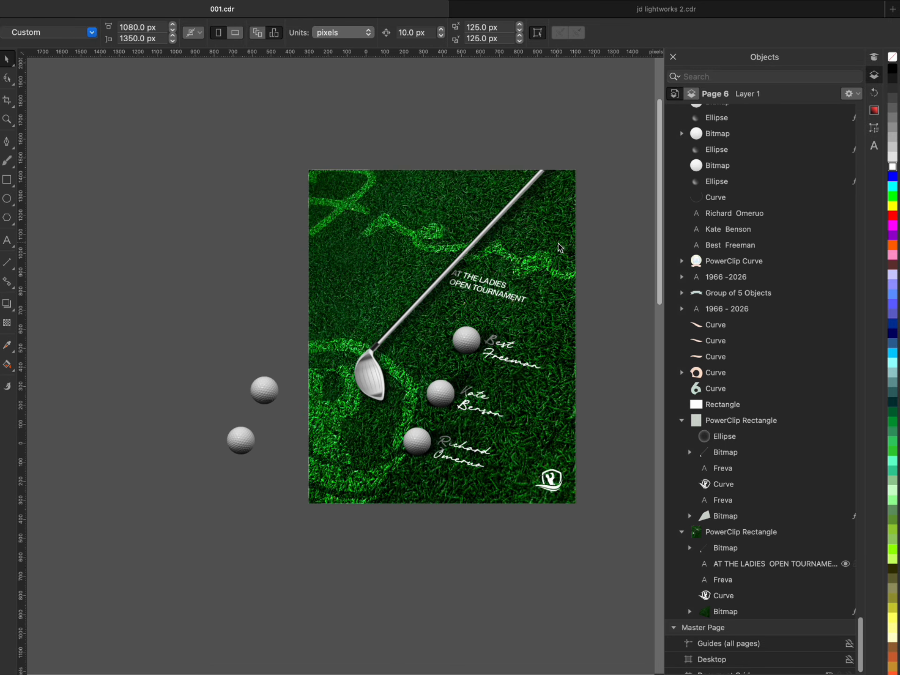
{"action": "left_click", "coordinate": [365, 176]}
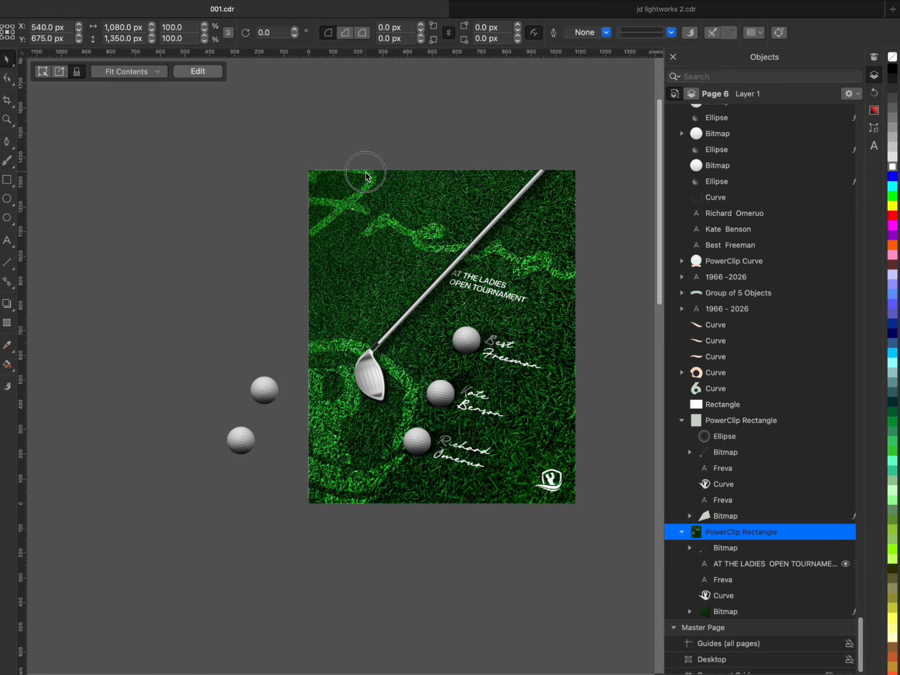
{"action": "double_click", "coordinate": [366, 177]}
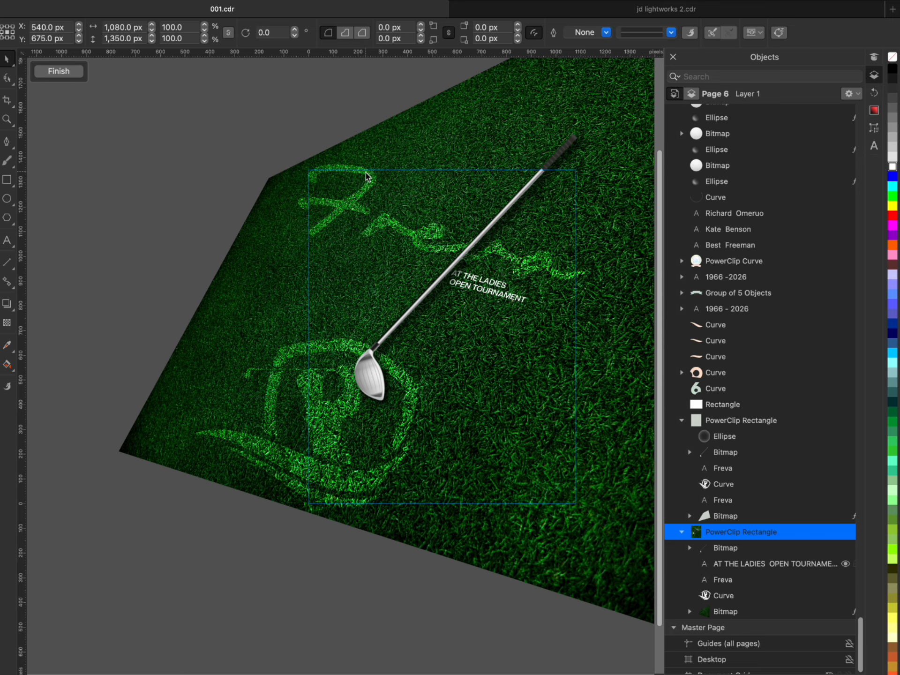
{"action": "left_click", "coordinate": [733, 586]}
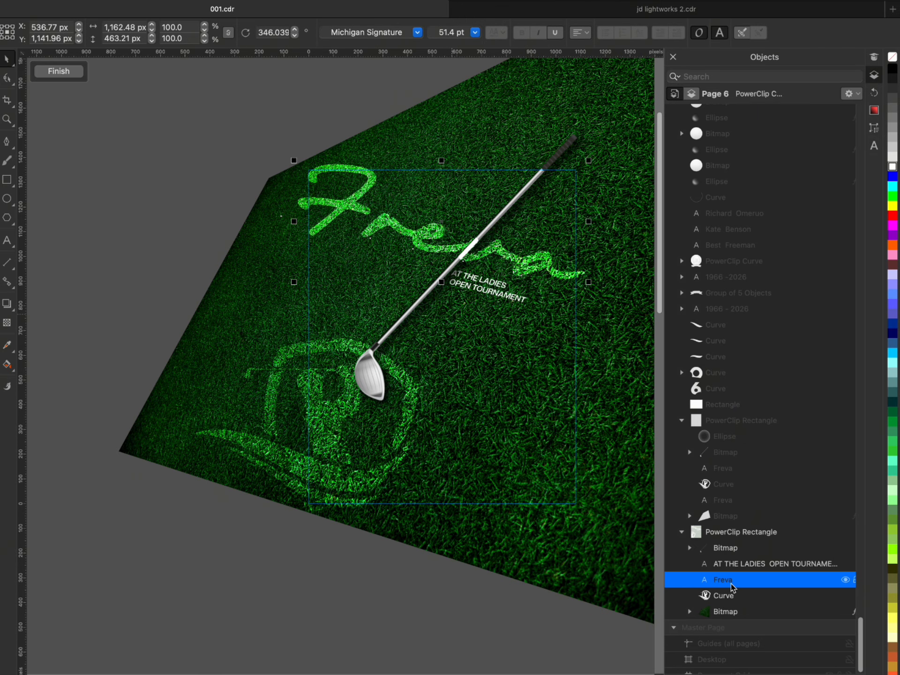
{"action": "key", "text": "super+v"}
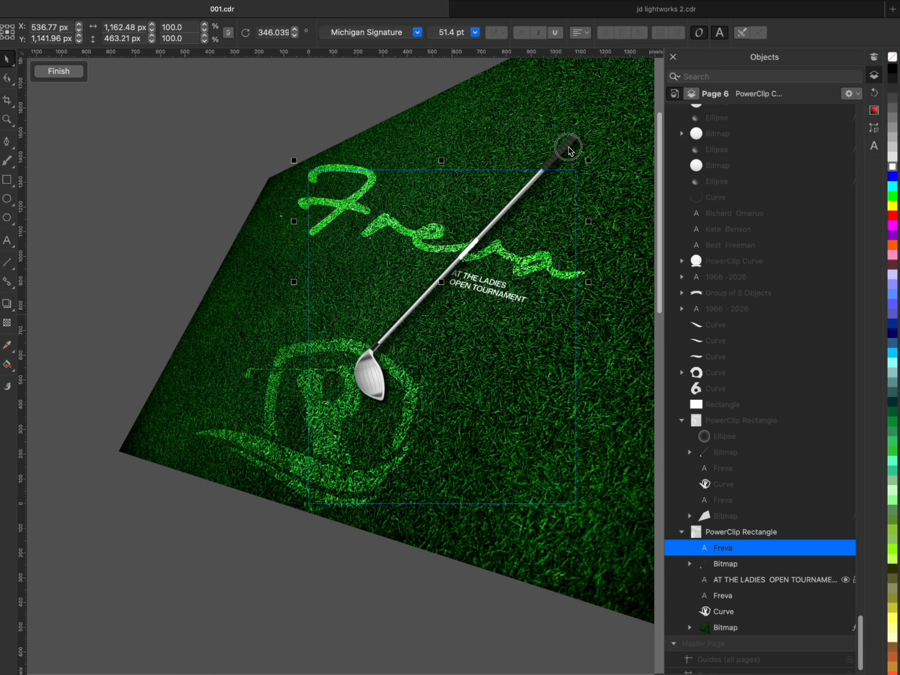
- Bring the golf club in front of the duplicated "Freva" title and finish editing the clipped contents
{"action": "left_click", "coordinate": [568, 147]}
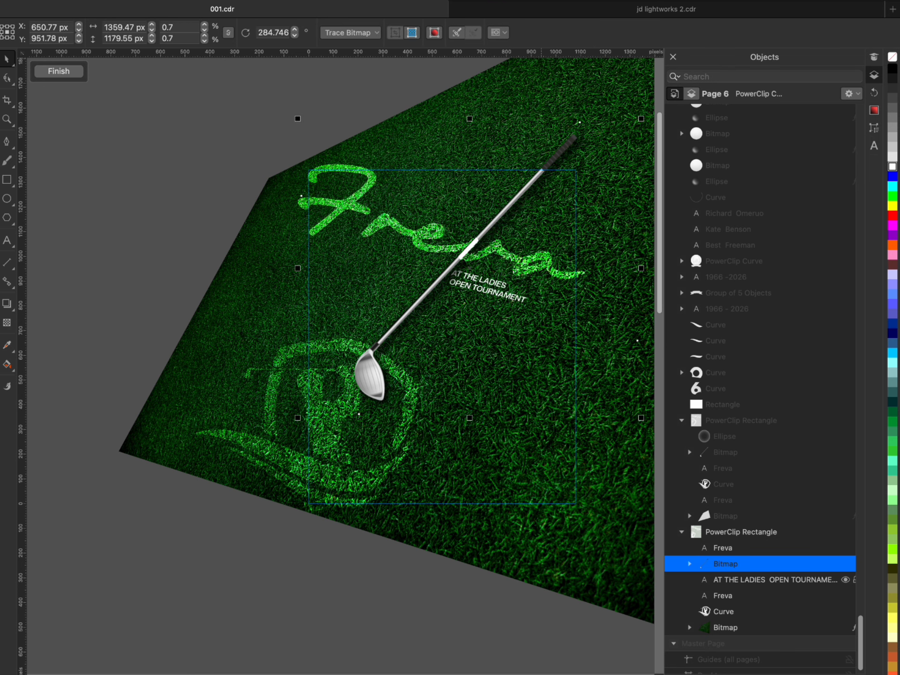
{"action": "key", "text": "shift+Page_Up"}
{"action": "left_click", "coordinate": [126, 199]}
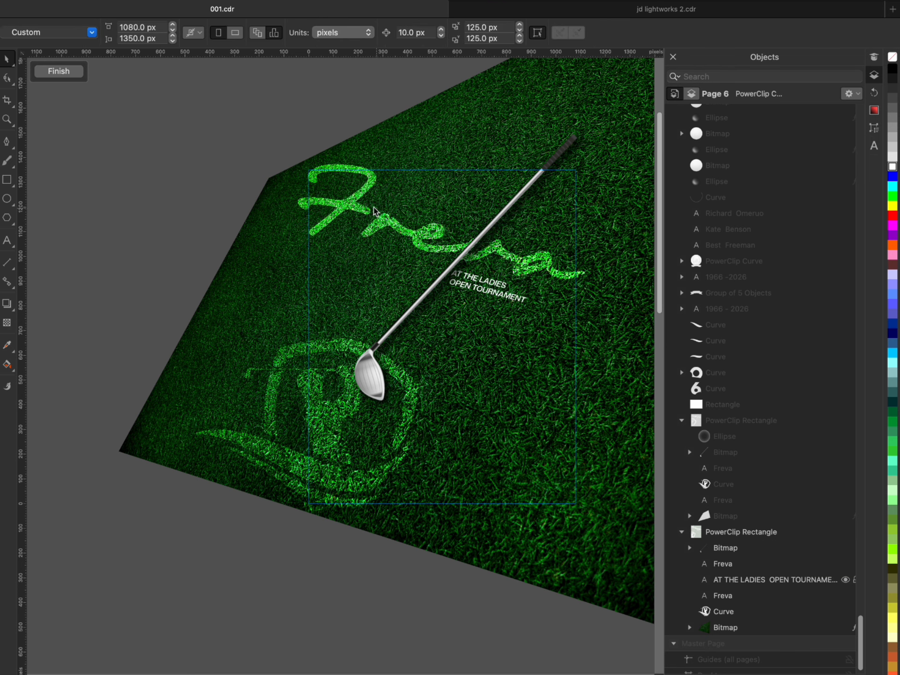
{"action": "left_click", "coordinate": [63, 74]}
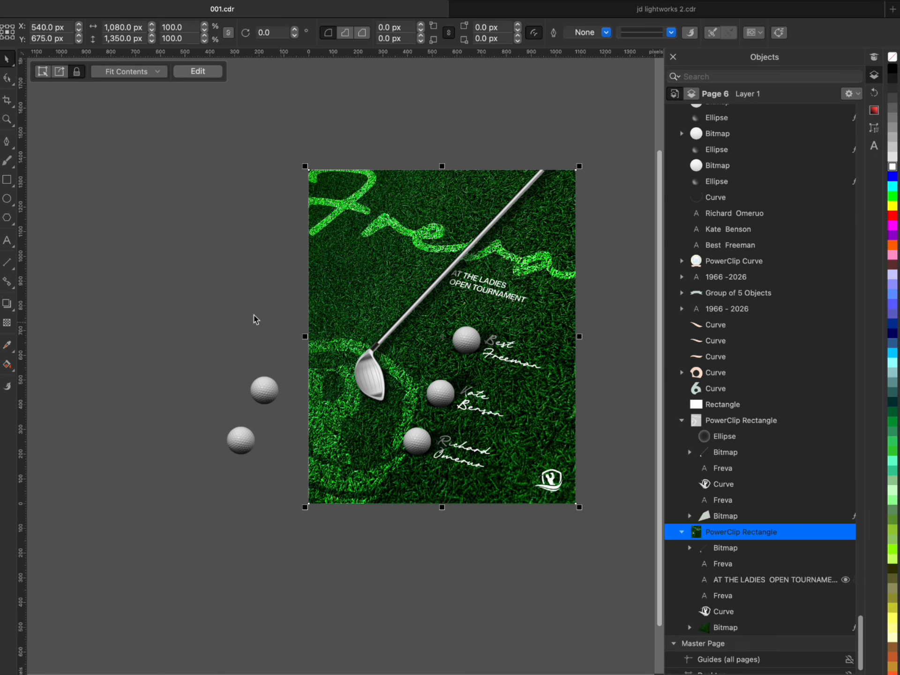
{"action": "left_click", "coordinate": [225, 308]}
- Reopen the flyer's clipped contents and draw a circle about 1723 px in diameter around the page area
{"action": "scroll", "coordinate": [562, 488], "scroll_direction": "up", "scroll_amount": 2}
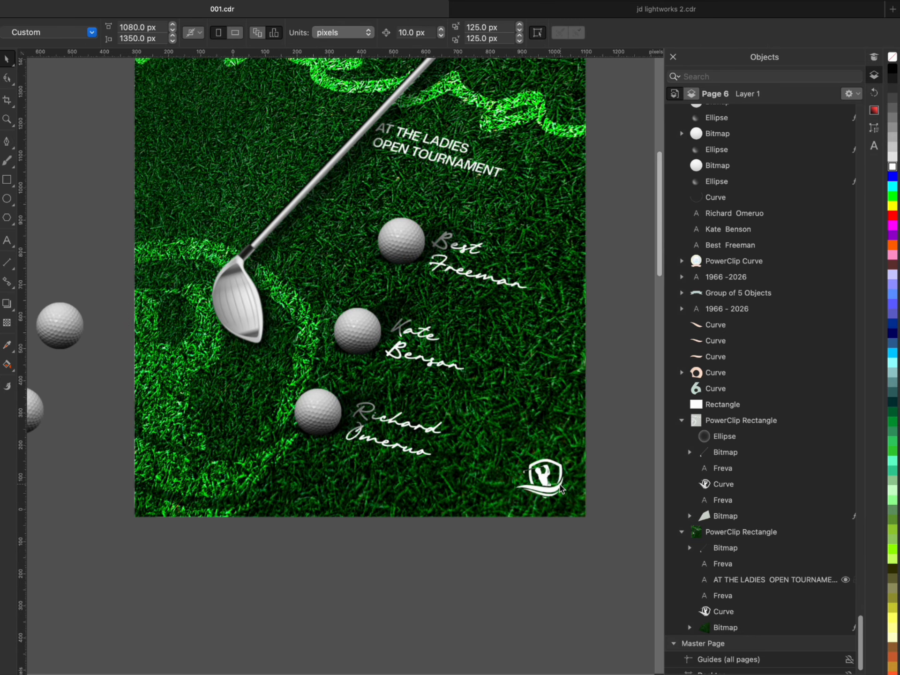
{"action": "left_click", "coordinate": [561, 489]}
{"action": "scroll", "coordinate": [565, 407], "scroll_direction": "down", "scroll_amount": 2}
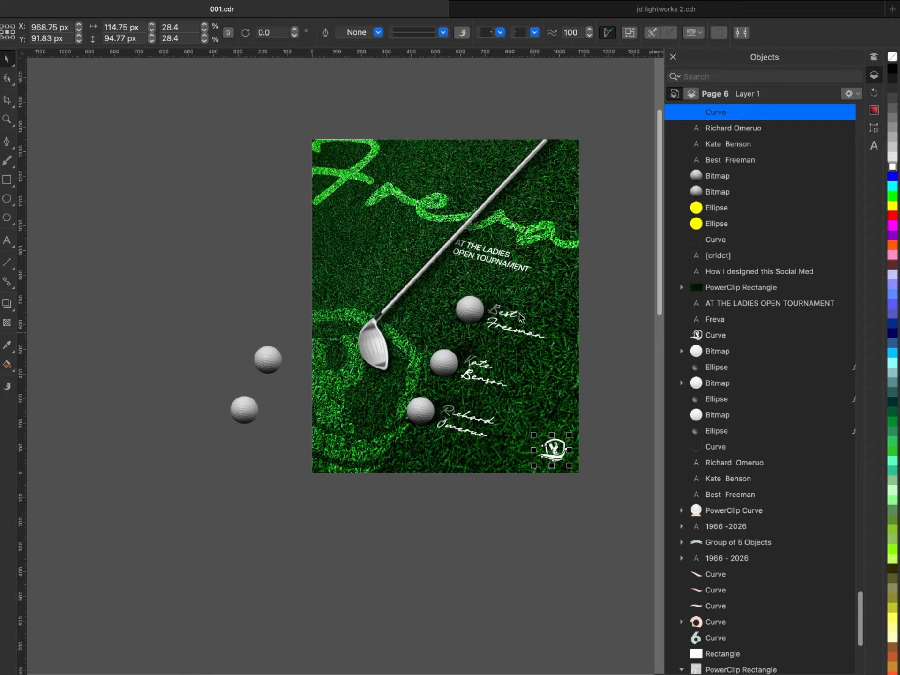
{"action": "left_click", "coordinate": [359, 216]}
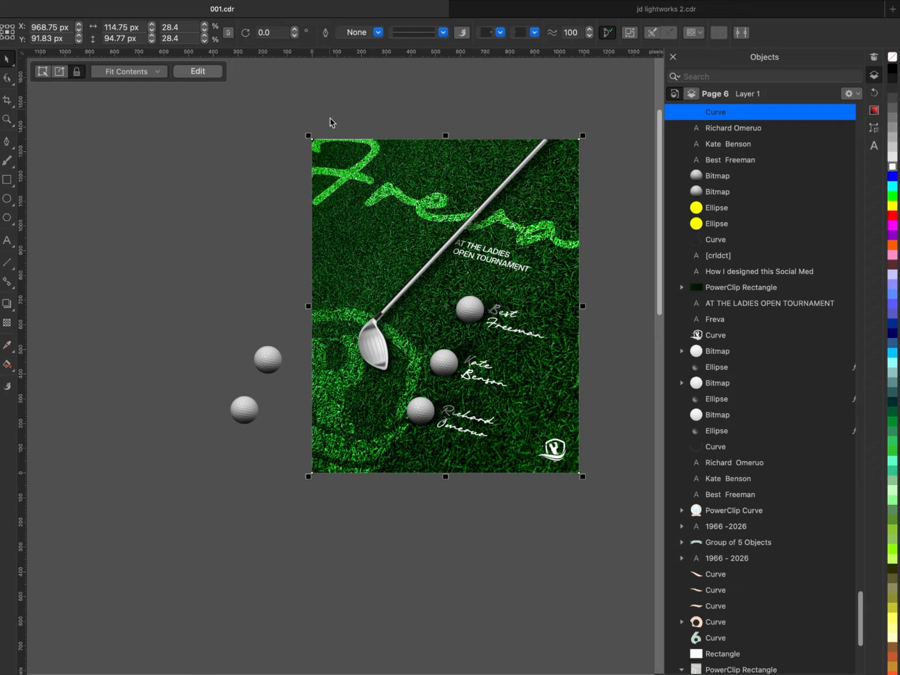
{"action": "double_click", "coordinate": [357, 153]}
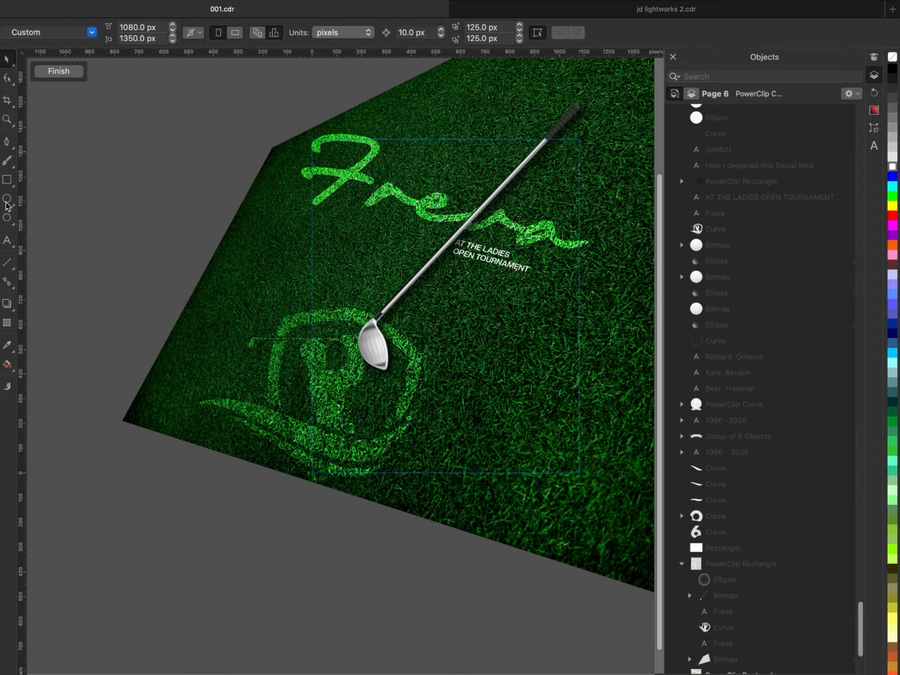
{"action": "left_click", "coordinate": [7, 202]}
{"action": "scroll", "coordinate": [57, 236], "scroll_direction": "down", "scroll_amount": 2}
{"action": "left_click_drag", "start_coordinate": [231, 123], "coordinate": [429, 364]}
{"action": "left_click_drag", "start_coordinate": [496, 423], "coordinate": [516, 453]}
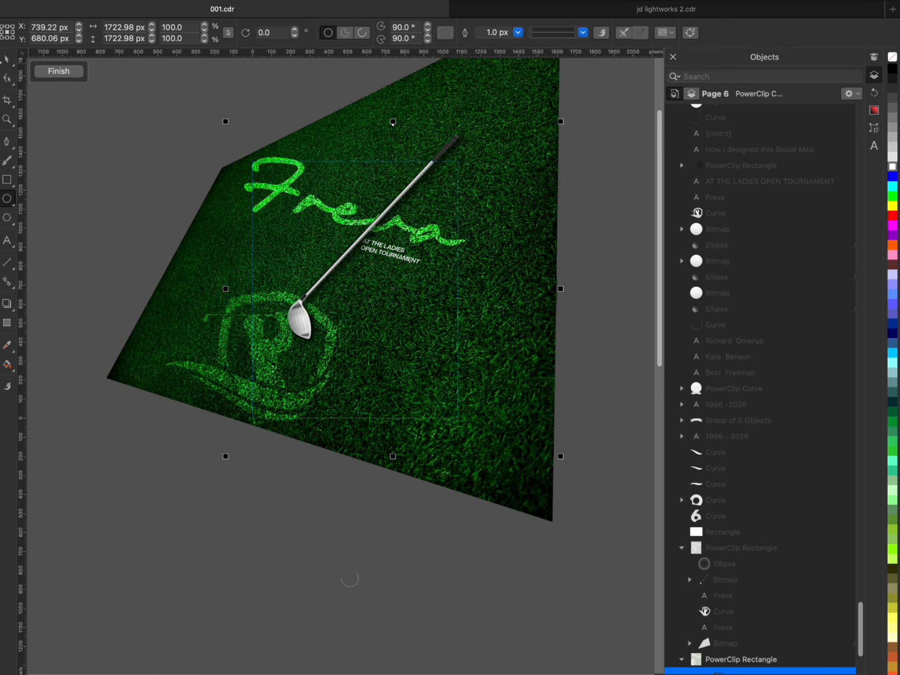
- Centre the circle over the flyer page with a black fill and enlarge it slightly about its centre
{"action": "left_click", "coordinate": [11, 60]}
{"action": "left_click_drag", "start_coordinate": [394, 289], "coordinate": [354, 289]}
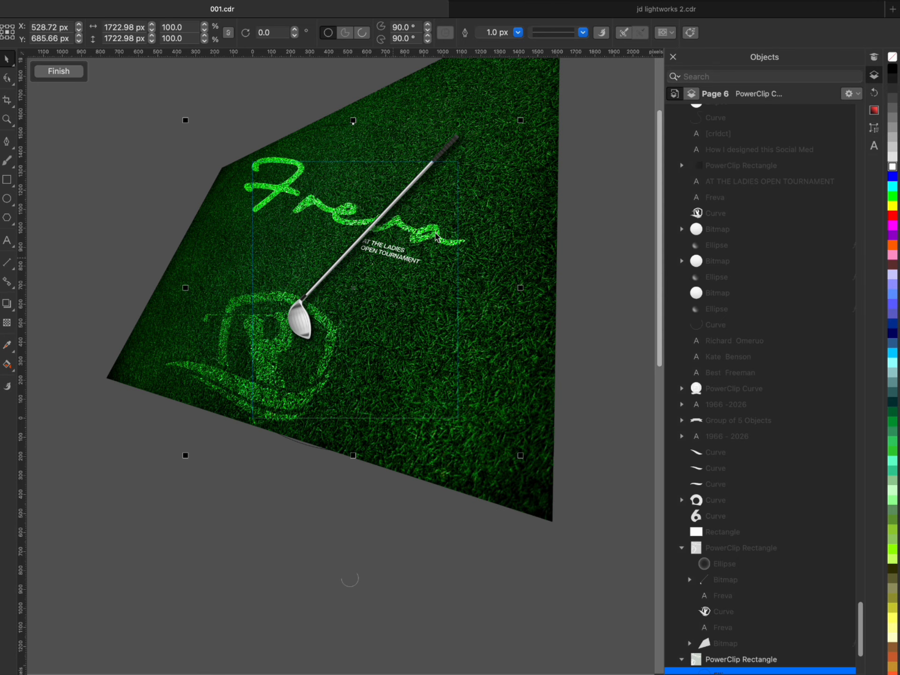
{"action": "left_click", "coordinate": [892, 69]}
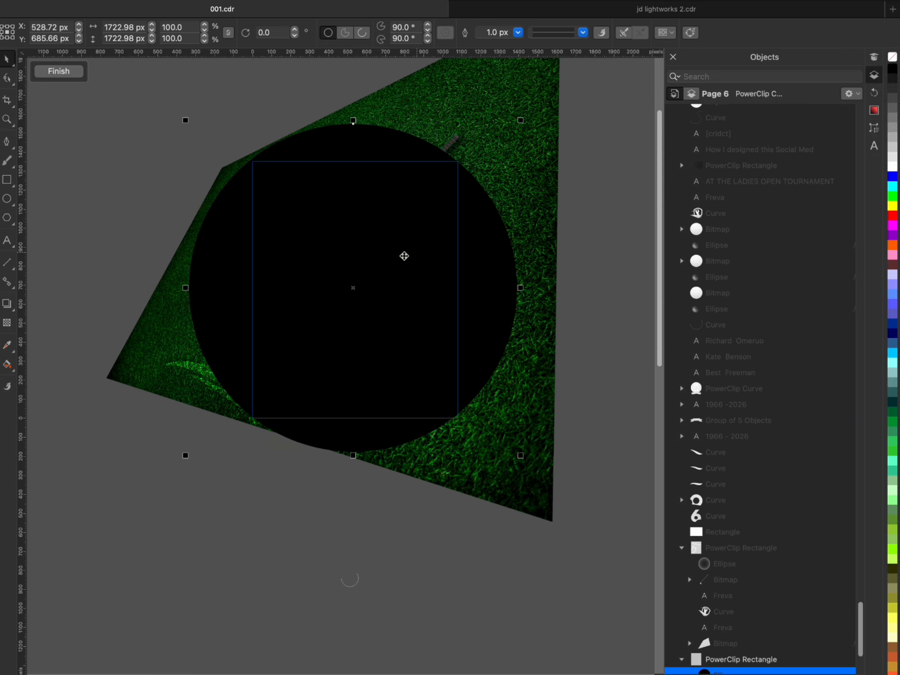
{"action": "left_click_drag", "start_coordinate": [520, 123], "coordinate": [532, 111]}
- Apply an elliptical fountain transparency to the black circle with 100 at the centre node and 0 at the outer node
{"action": "left_click", "coordinate": [7, 322]}
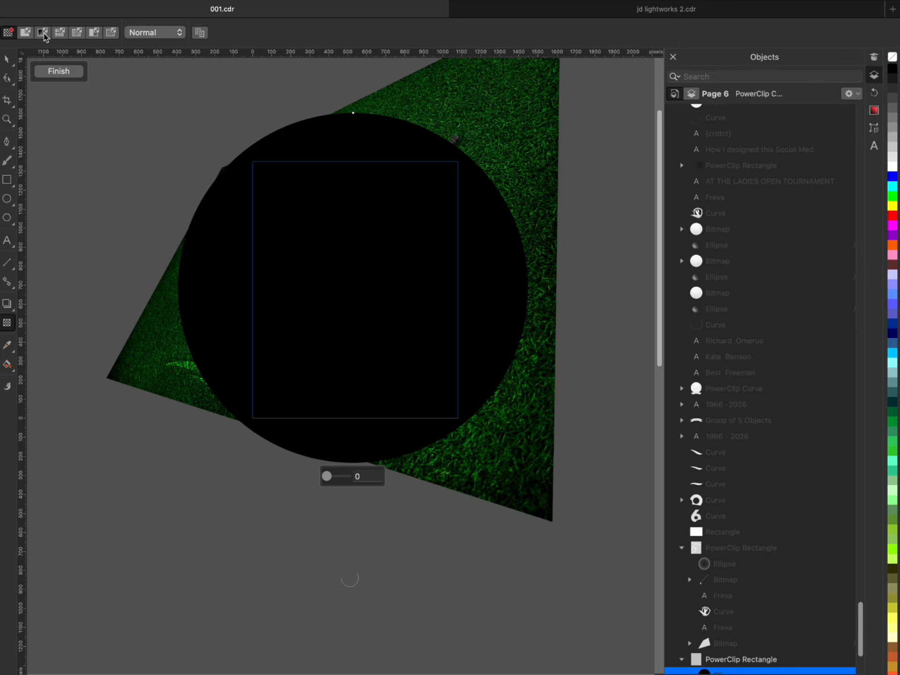
{"action": "left_click", "coordinate": [43, 34]}
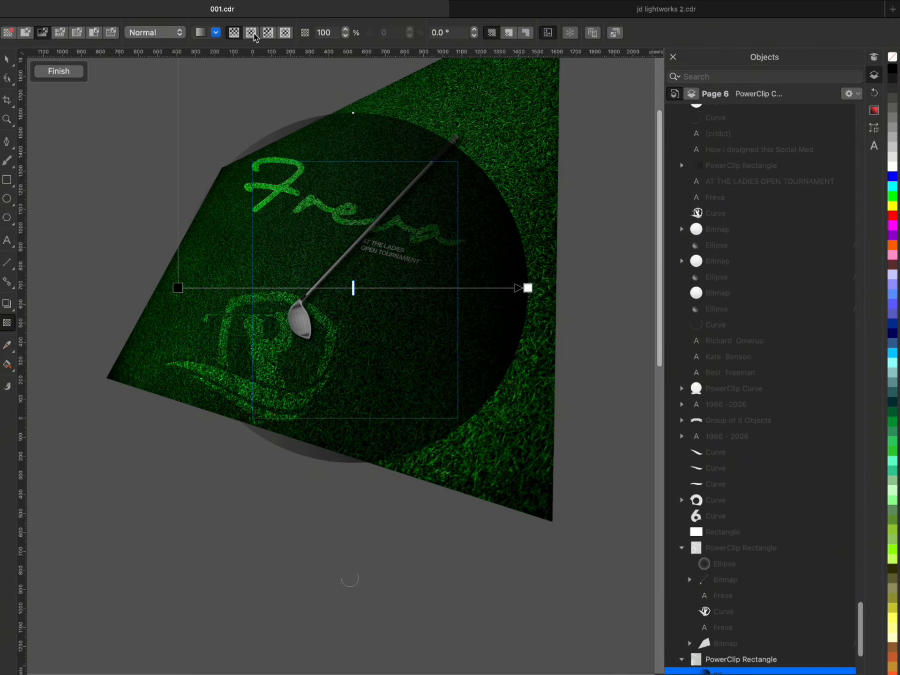
{"action": "left_click", "coordinate": [252, 33]}
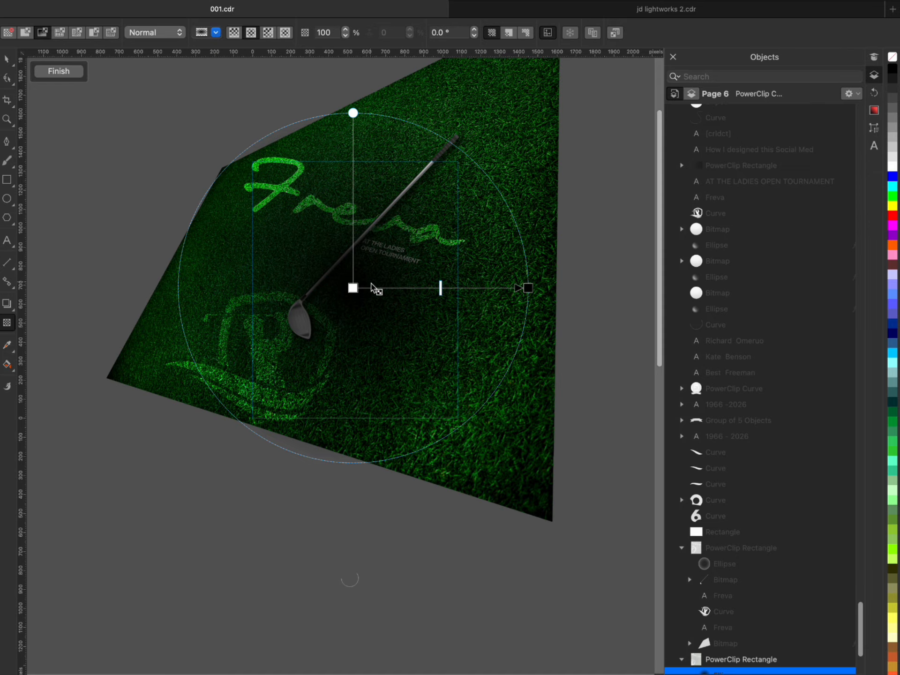
{"action": "left_click", "coordinate": [352, 287]}
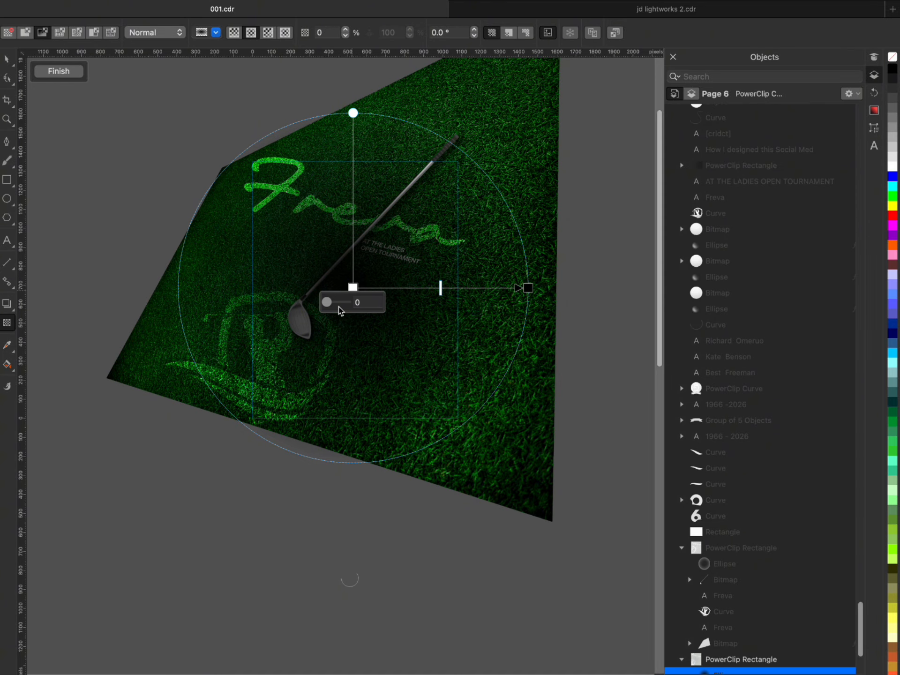
{"action": "left_click_drag", "start_coordinate": [328, 306], "coordinate": [376, 311]}
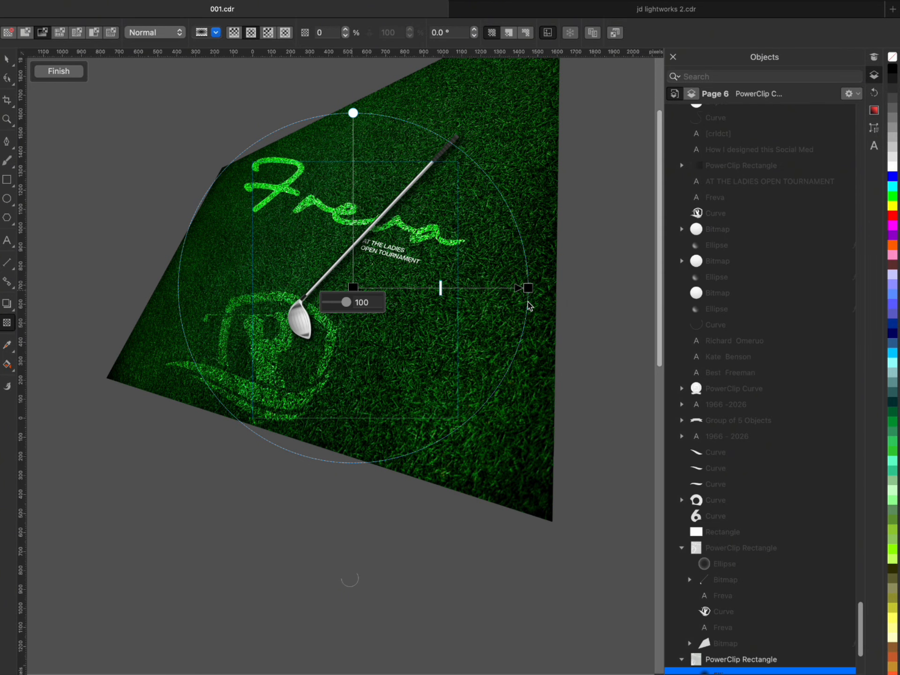
{"action": "left_click", "coordinate": [529, 287]}
{"action": "left_click_drag", "start_coordinate": [518, 306], "coordinate": [469, 305]}
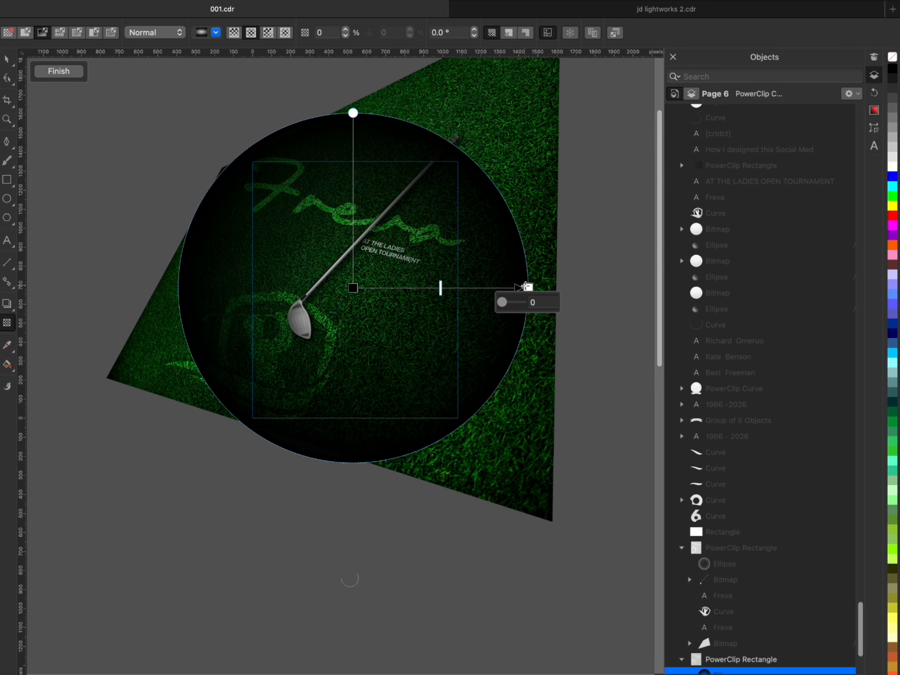
- Soften the vignette by moving the transparency's outer node and midpoint outward, and finish editing the clipped contents
{"action": "left_click_drag", "start_coordinate": [528, 287], "coordinate": [569, 288]}
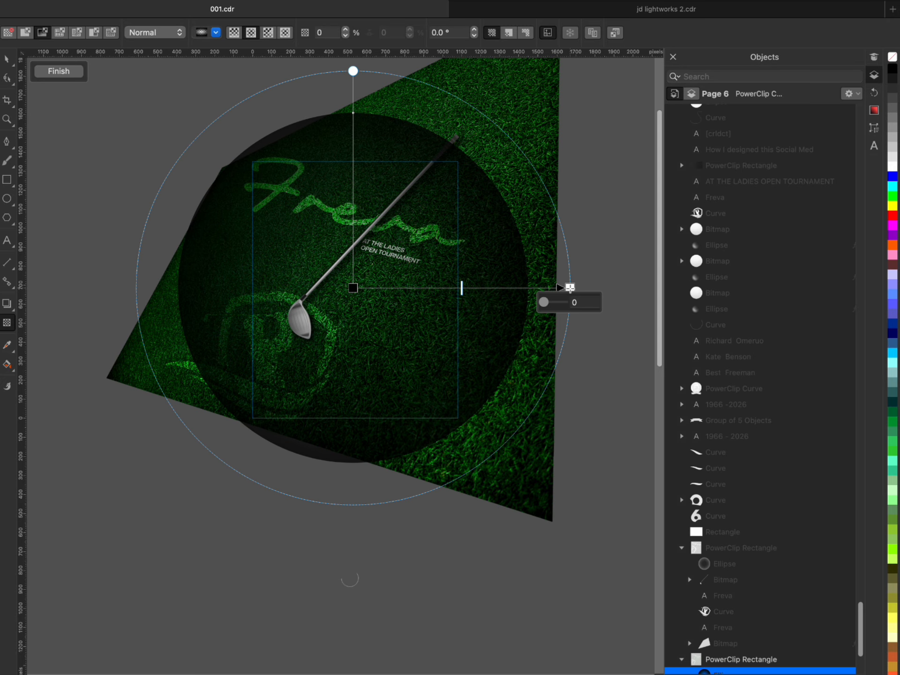
{"action": "left_click_drag", "start_coordinate": [464, 288], "coordinate": [479, 290]}
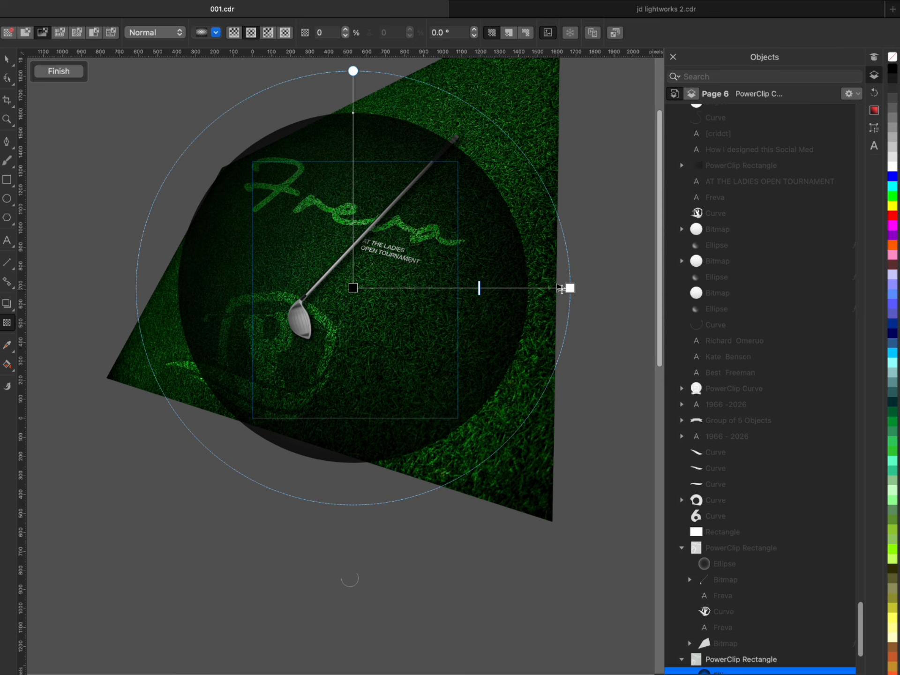
{"action": "left_click_drag", "start_coordinate": [570, 288], "coordinate": [592, 286]}
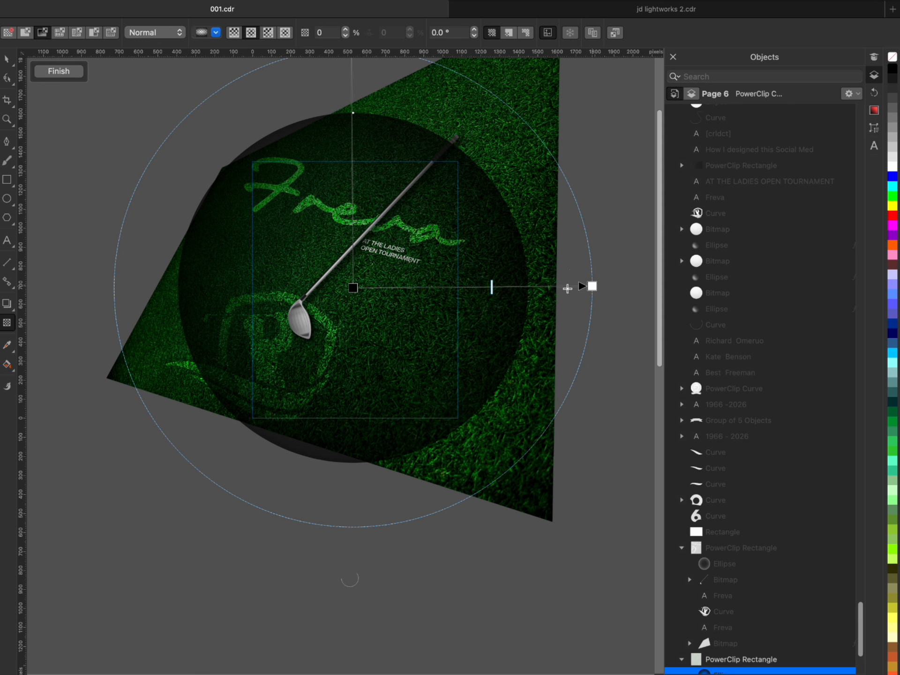
{"action": "left_click_drag", "start_coordinate": [490, 288], "coordinate": [502, 289]}
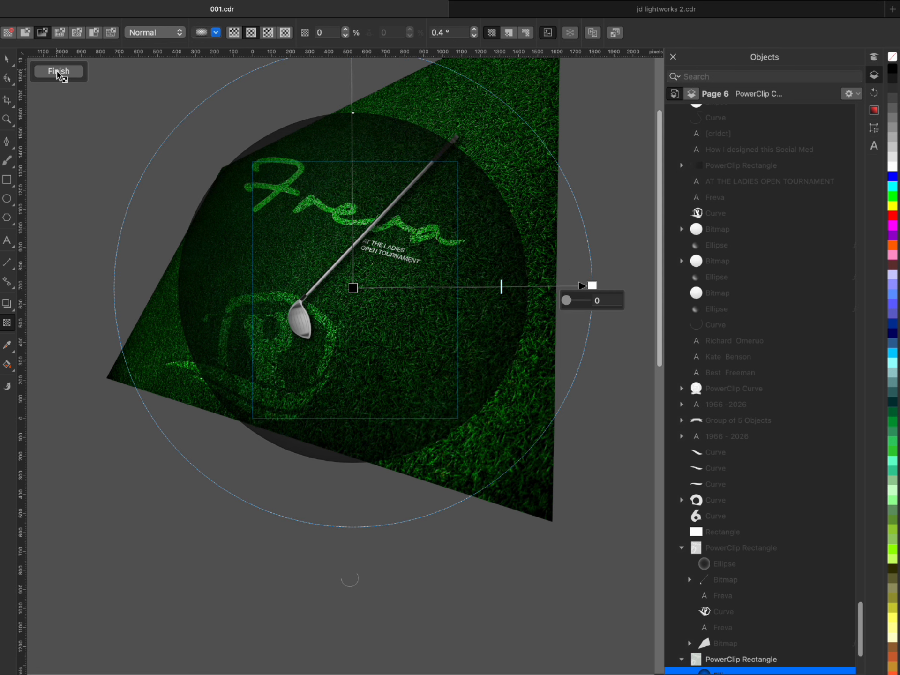
{"action": "left_click", "coordinate": [59, 72]}
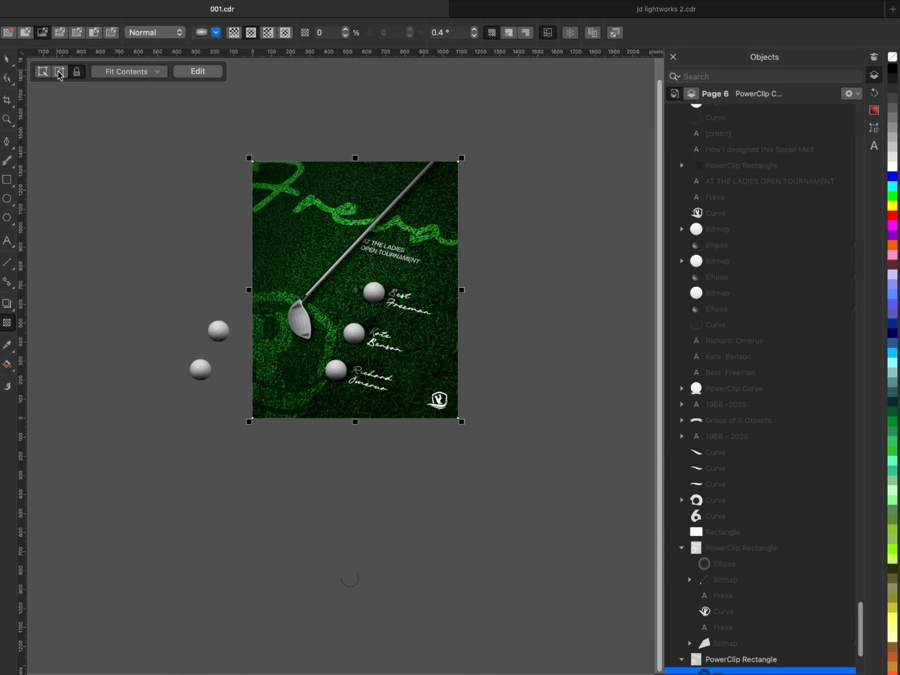
{"action": "left_click", "coordinate": [107, 226]}
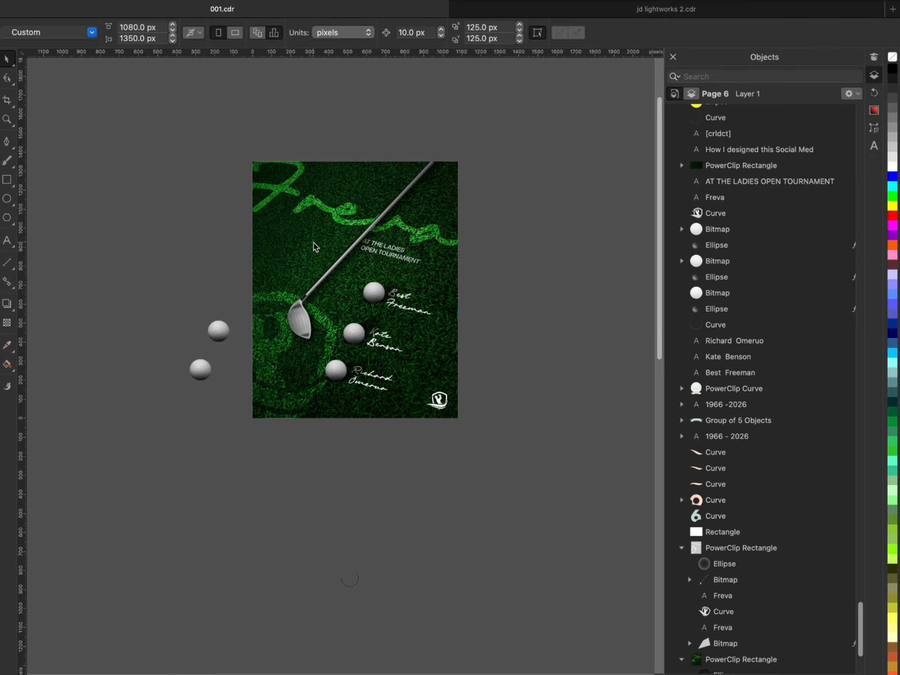
- Delete the two spare golf balls lying outside the flyer page
{"action": "scroll", "coordinate": [315, 247], "scroll_direction": "up", "scroll_amount": 1}
{"action": "scroll", "coordinate": [338, 239], "scroll_direction": "down", "scroll_amount": 1}
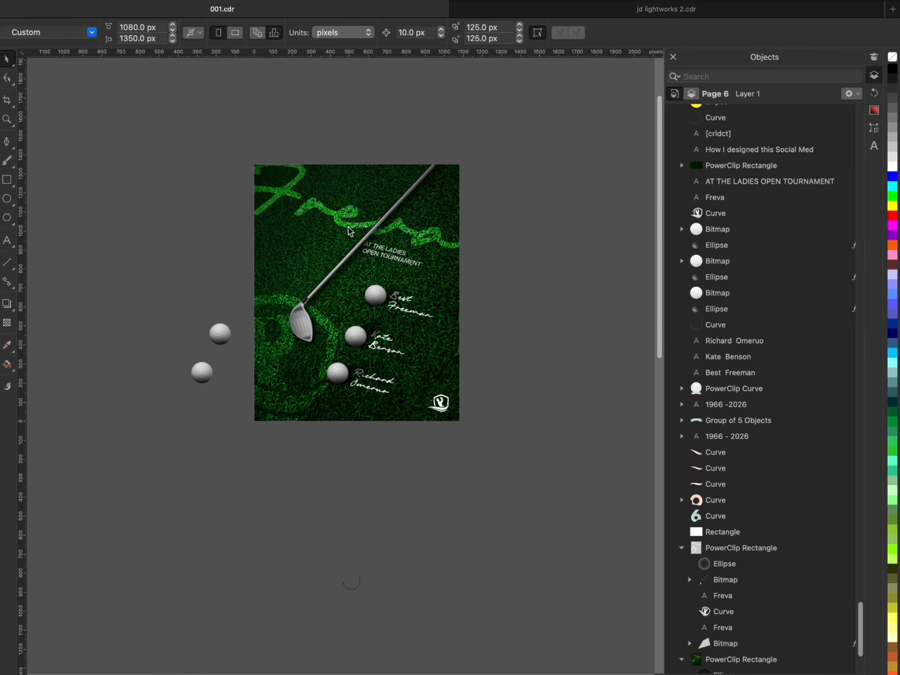
{"action": "scroll", "coordinate": [348, 235], "scroll_direction": "up", "scroll_amount": 1}
{"action": "left_click_drag", "start_coordinate": [104, 311], "coordinate": [228, 444]}
{"action": "key", "text": "Delete"}
{"action": "scroll", "coordinate": [307, 229], "scroll_direction": "up", "scroll_amount": 1}
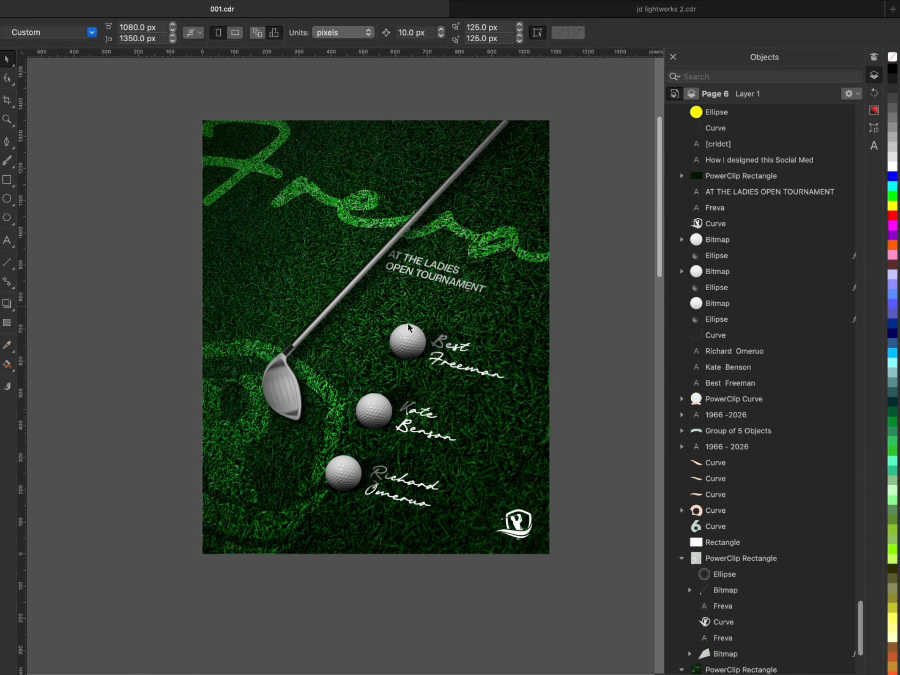